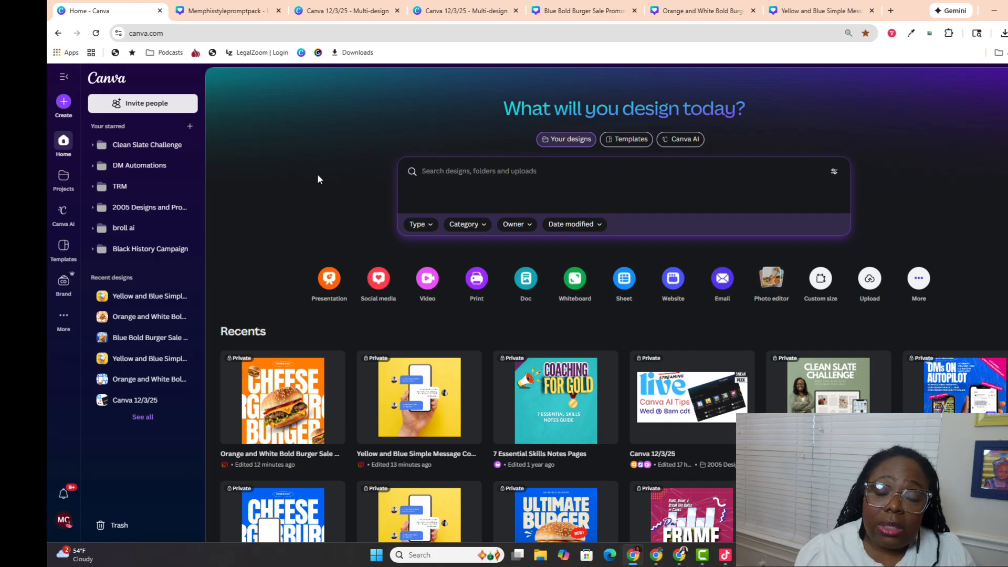
Step: Look through the recent designs on the home page and return to the start of the list
scroll(318, 176, down, 1)
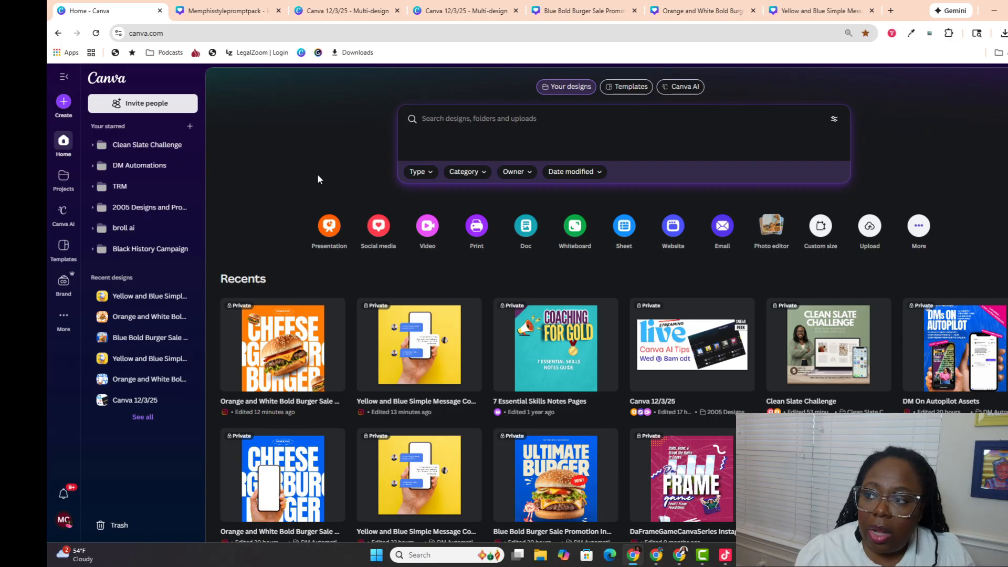
scroll(318, 176, down, 1)
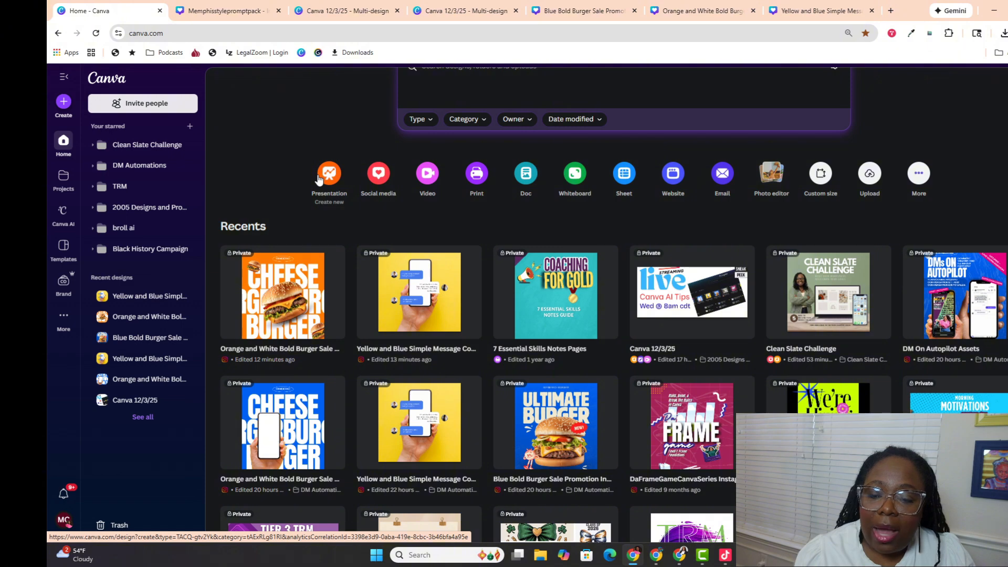
scroll(317, 176, down, 1)
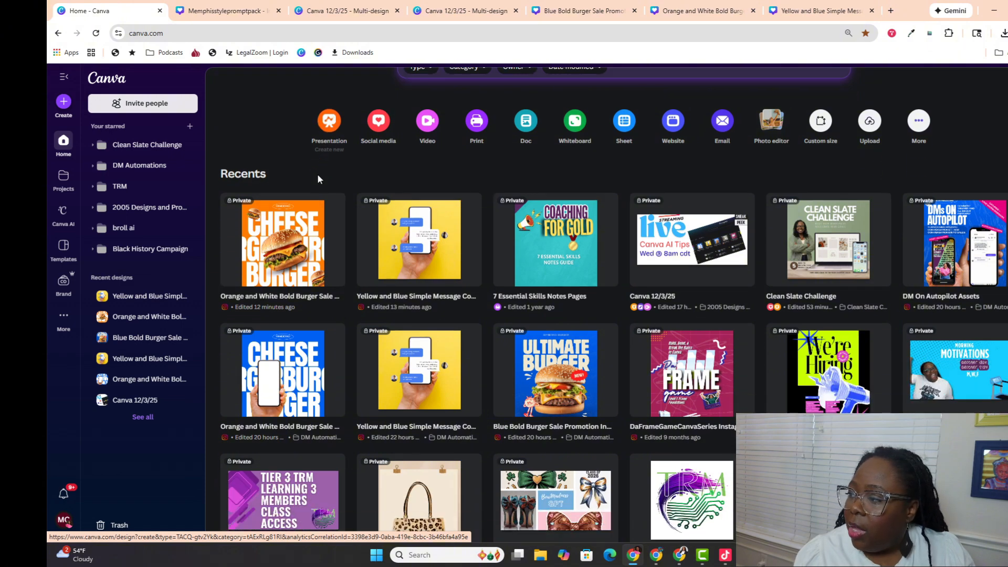
scroll(335, 290, up, 2)
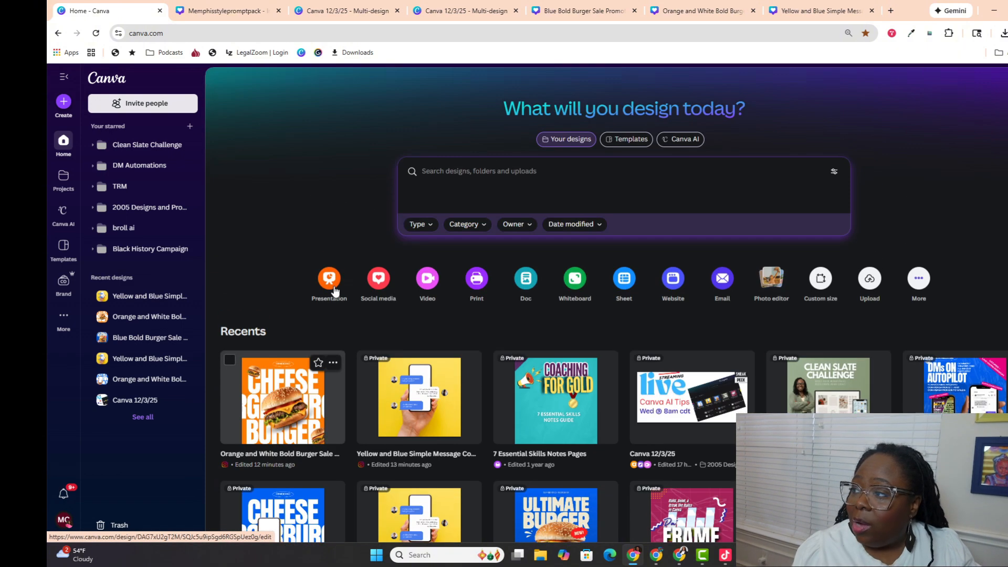
click(501, 184)
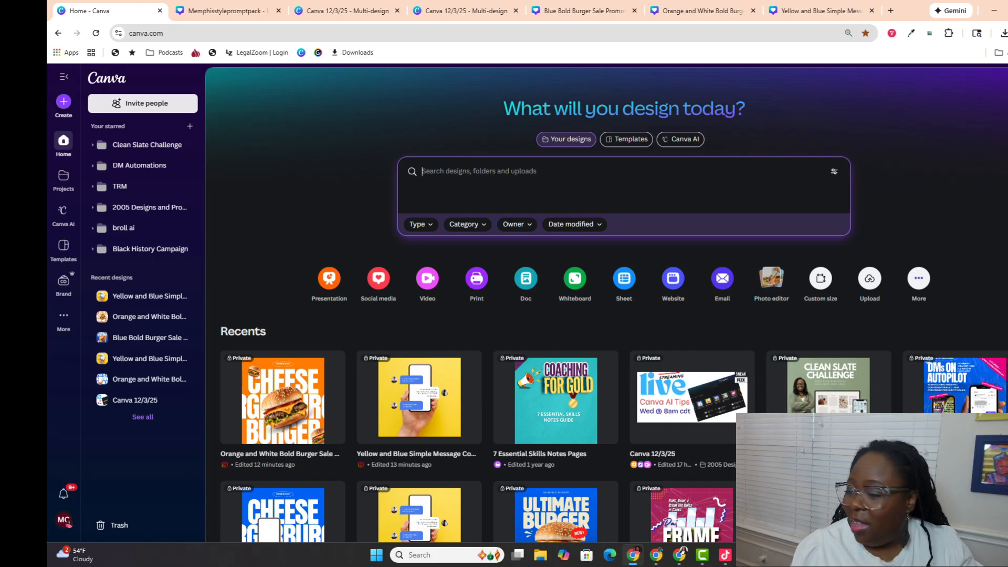
scroll(387, 241, down, 2)
scroll(387, 240, down, 15)
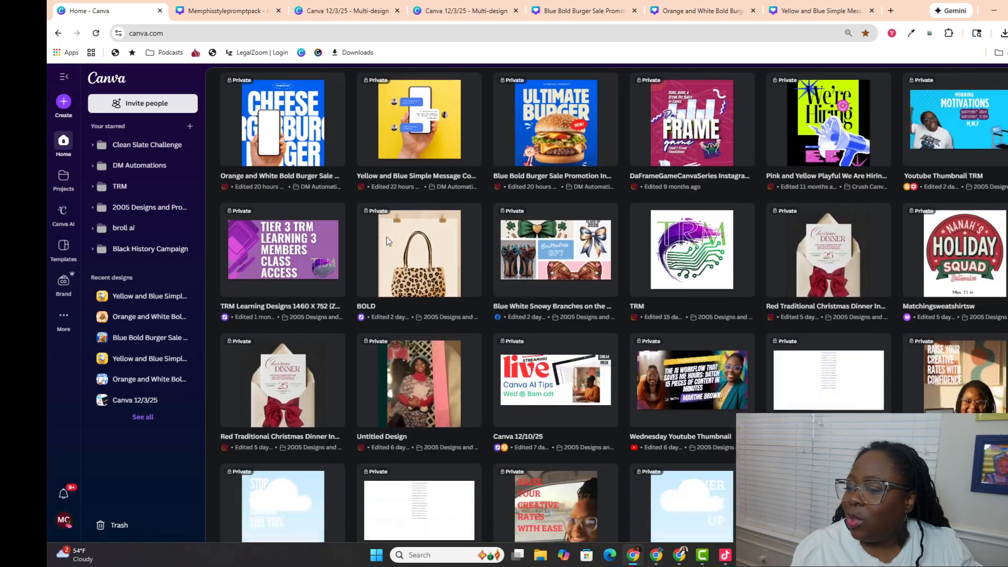
scroll(386, 237, down, 20)
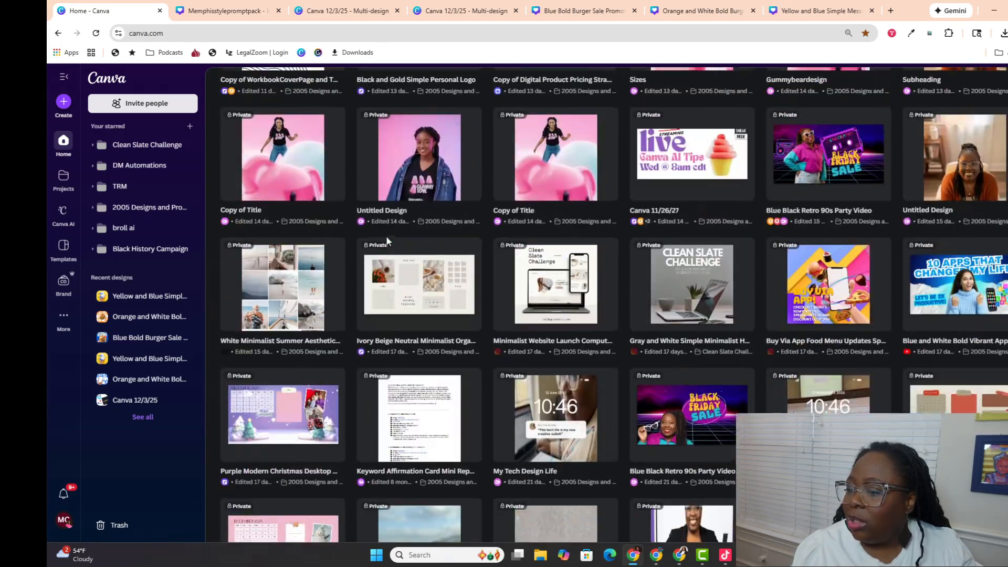
scroll(387, 240, down, 10)
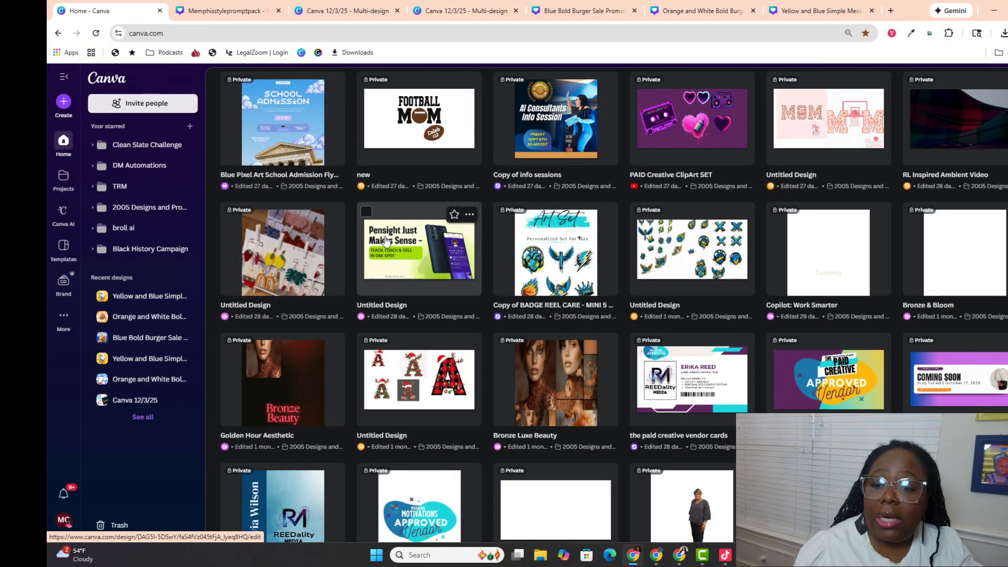
scroll(386, 240, up, 15)
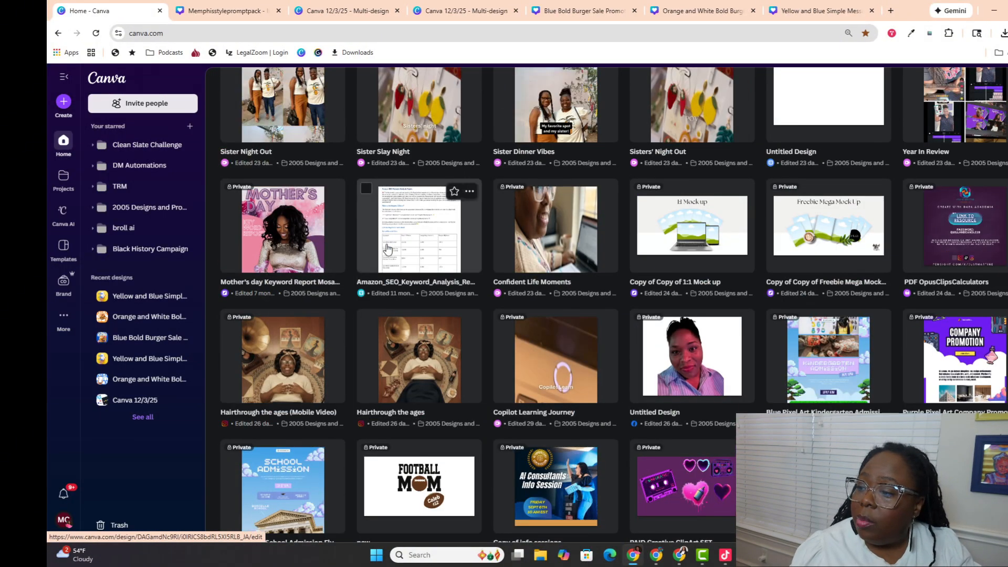
scroll(387, 251, up, 6)
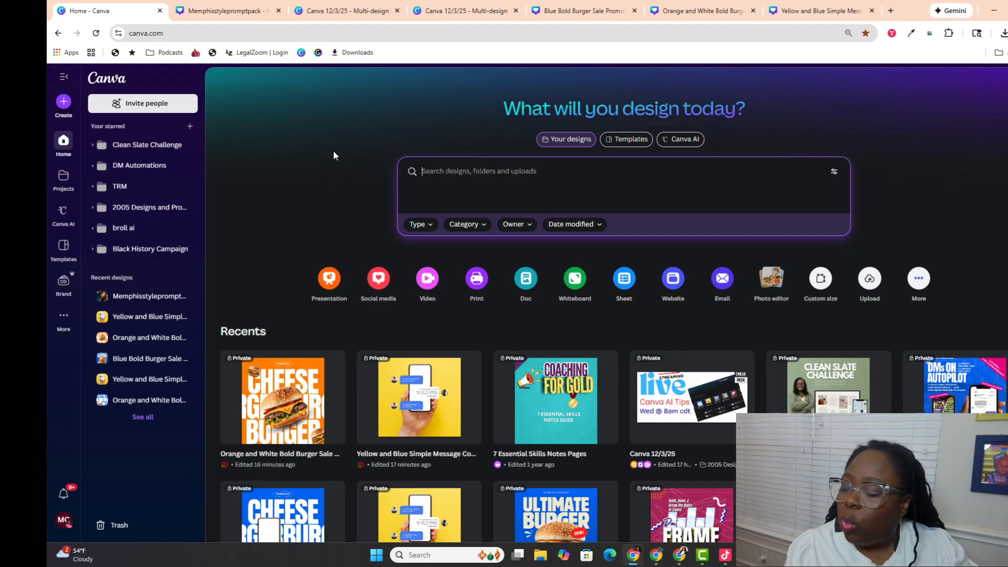
scroll(303, 223, down, 2)
scroll(302, 222, down, 1)
scroll(292, 167, up, 3)
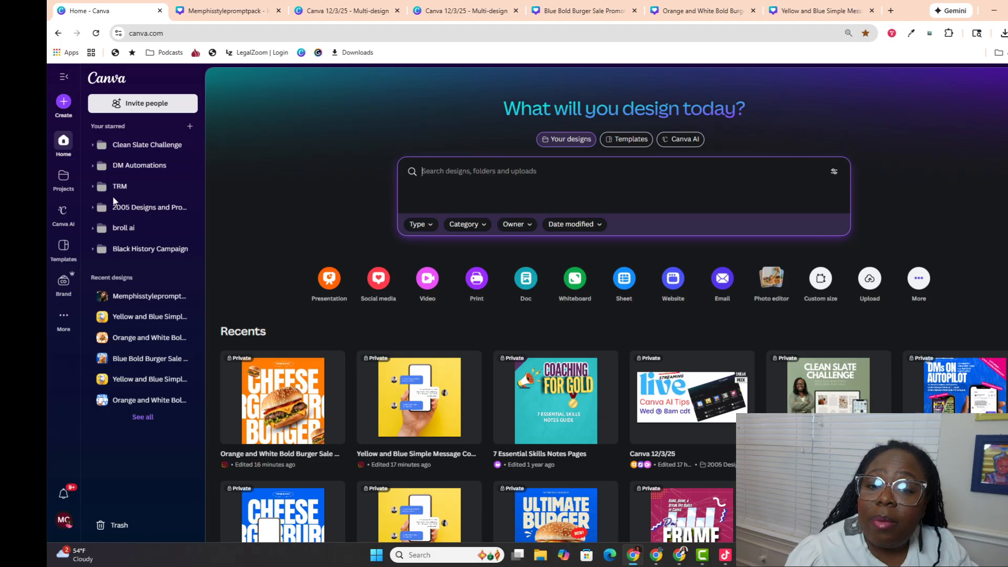
Step: Look through the expanded list of folders in the projects overview and return to the home page
click(63, 184)
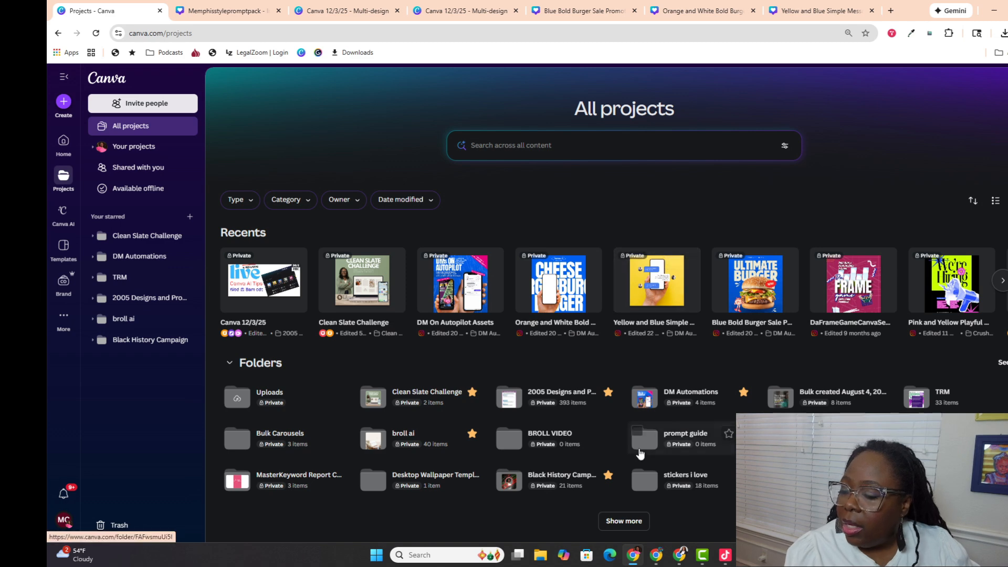
scroll(632, 502, down, 1)
click(626, 468)
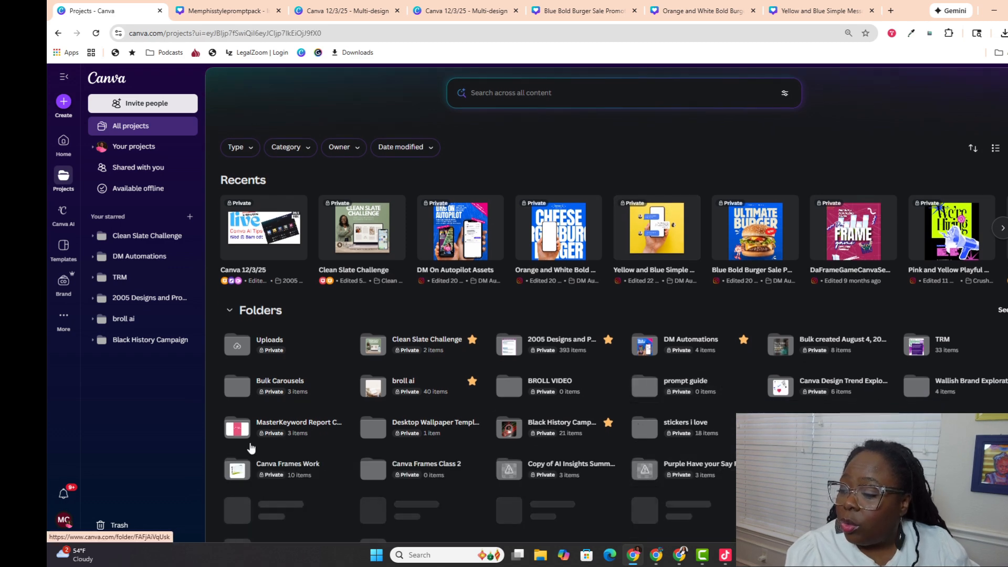
scroll(512, 441, down, 2)
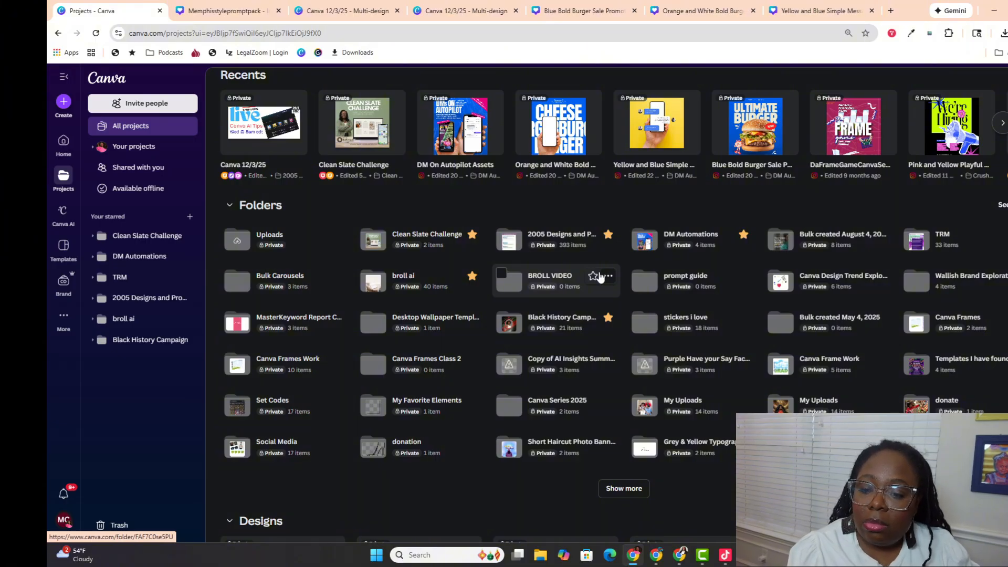
scroll(600, 277, up, 3)
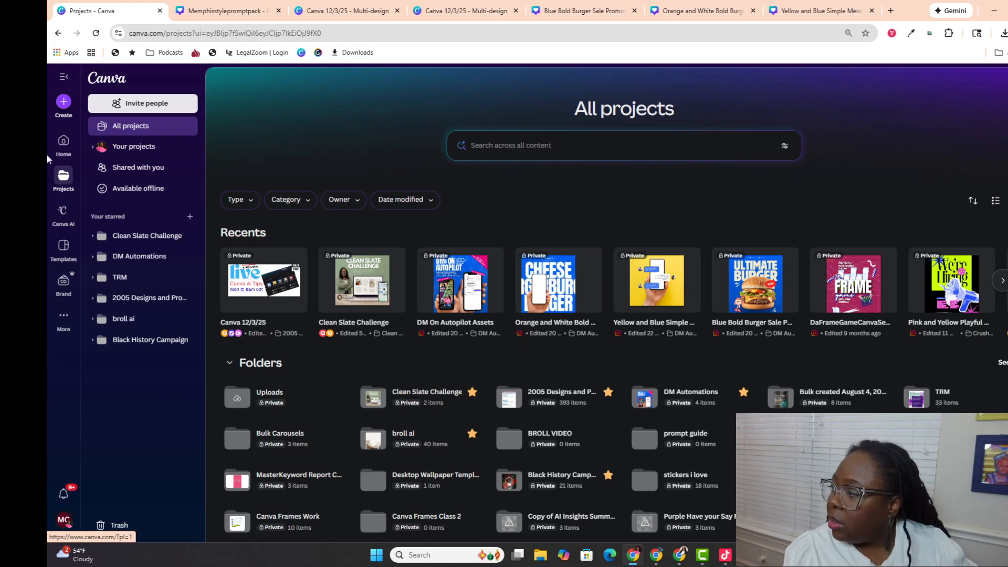
click(54, 142)
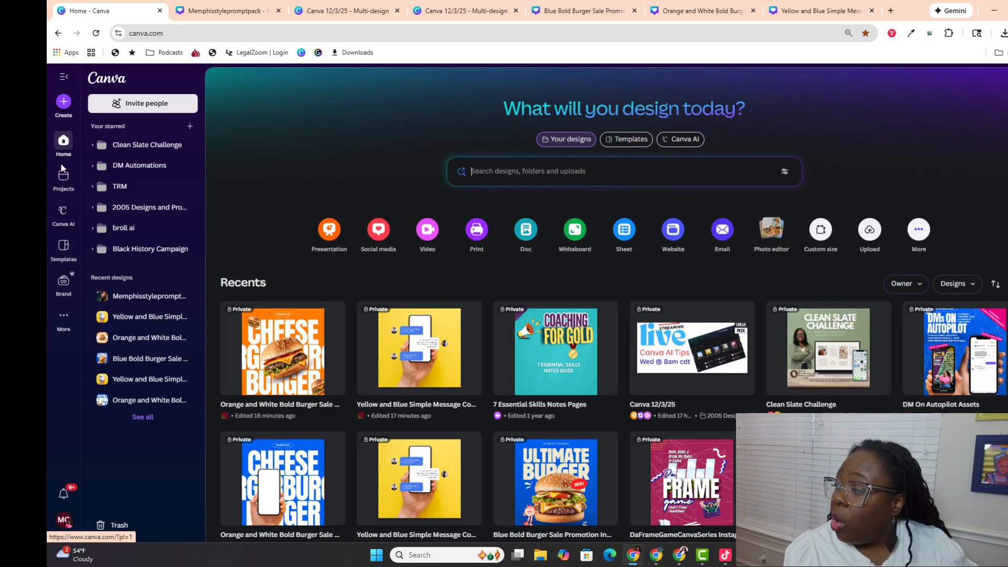
Step: Create a new unshared folder named "Test Folder" in the projects overview
click(61, 180)
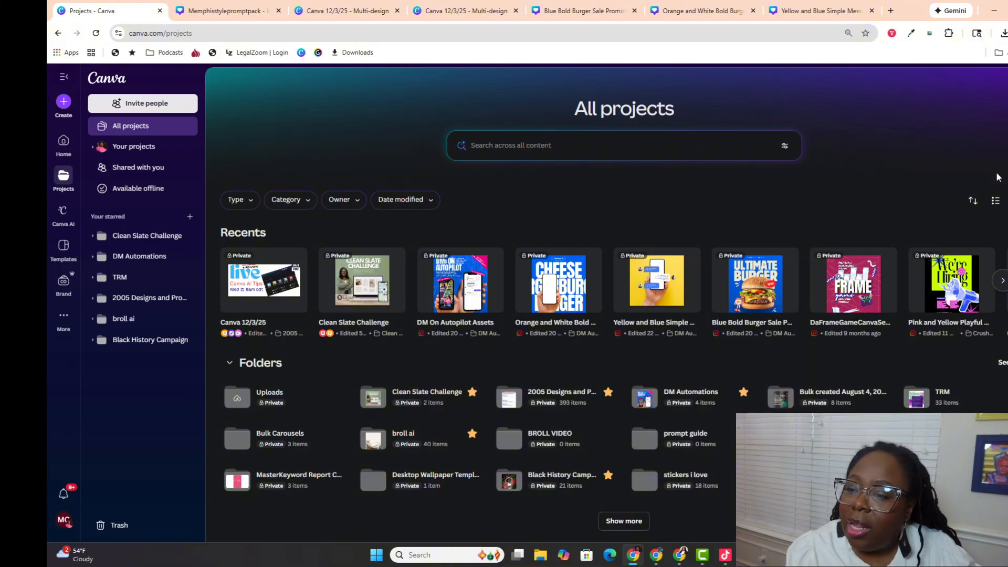
click(1007, 201)
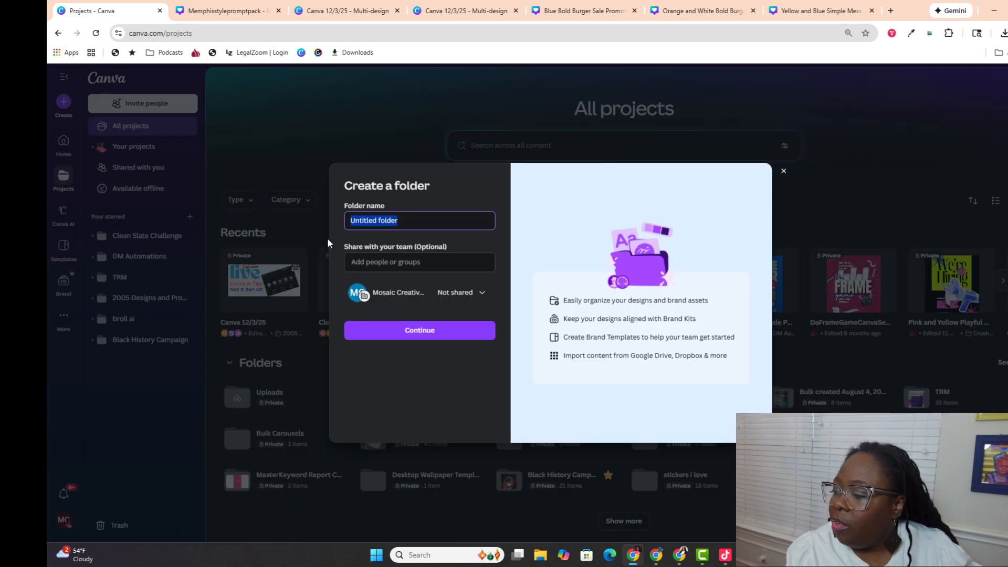
key(BackSpace)
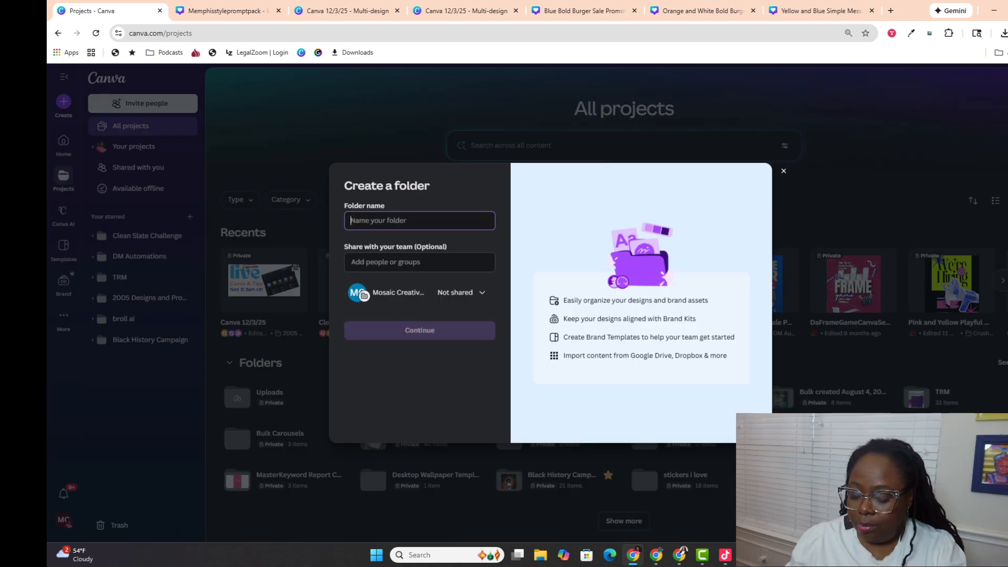
text(Test Folder)
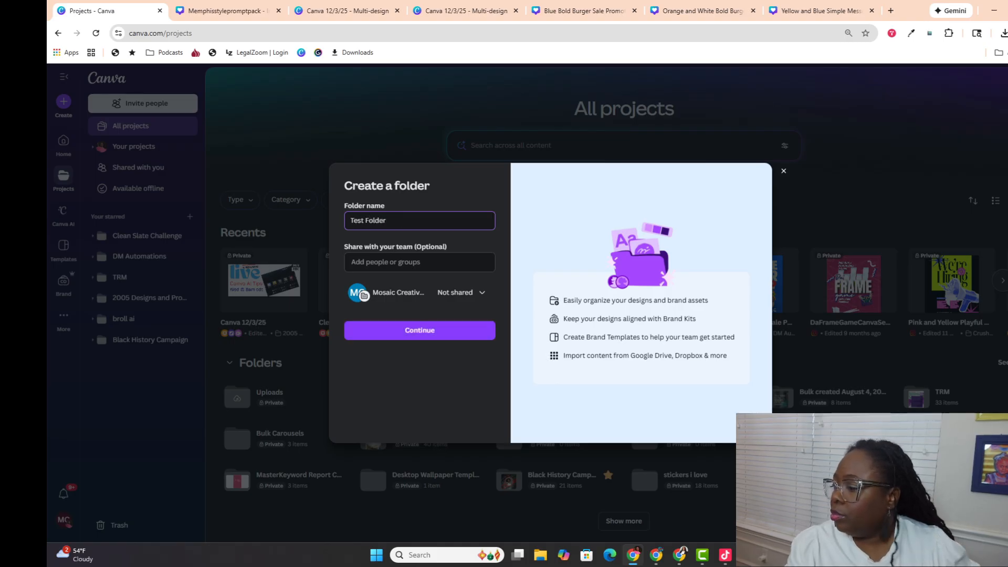
click(418, 330)
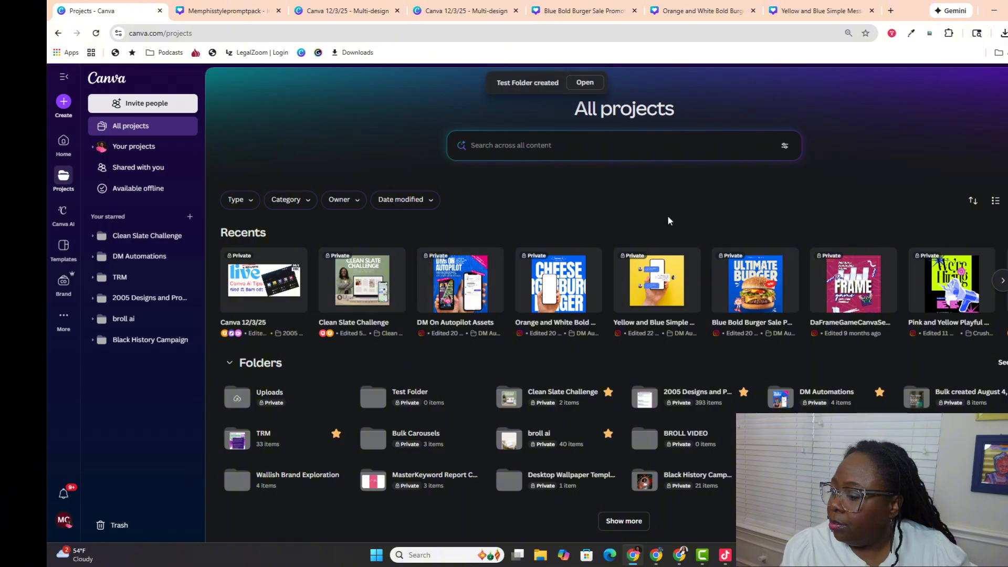
Step: Move the "donation" folder into the "Social Media" folder and return to the projects overview
scroll(668, 219, down, 2)
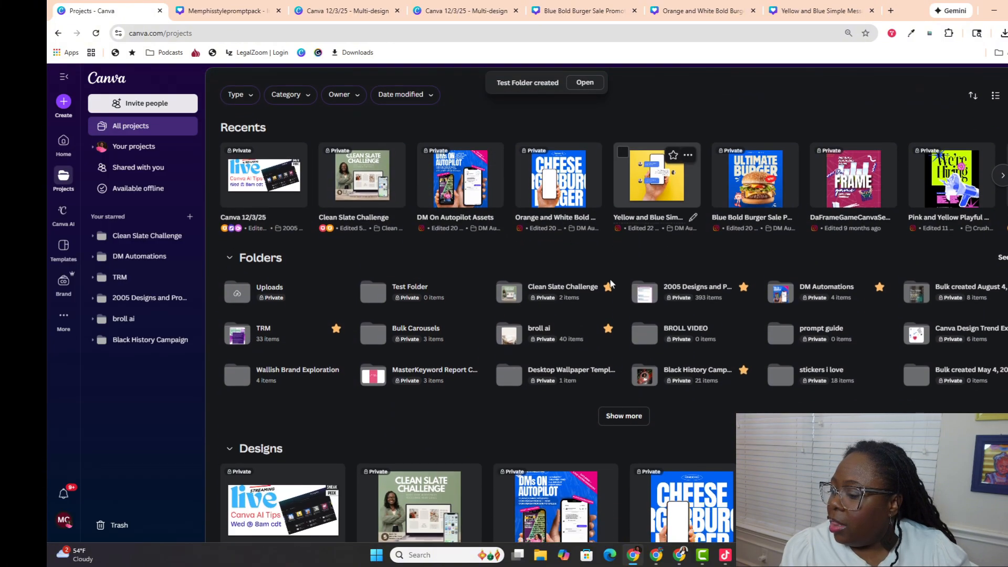
click(629, 417)
scroll(534, 329, down, 4)
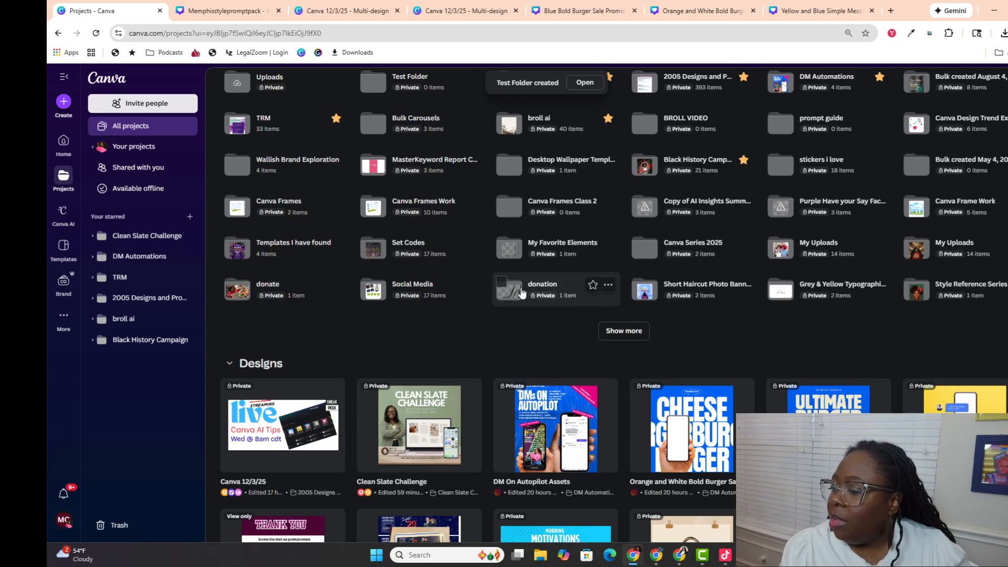
drag(491, 300, 229, 101)
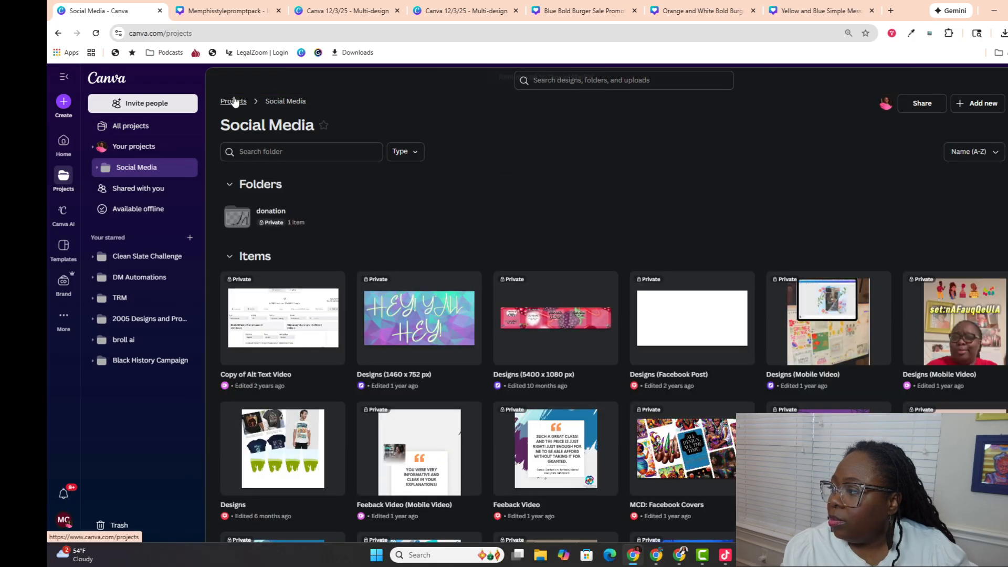
click(234, 102)
Step: Move "Test Folder" into the "Clean Slate Challenge" folder and return to the projects overview
scroll(399, 294, down, 2)
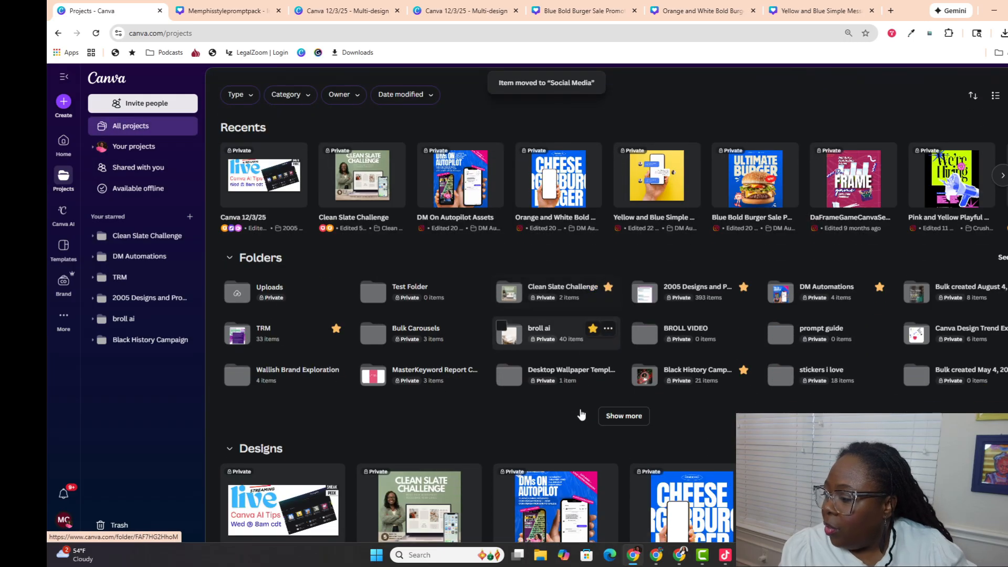
drag(376, 292, 512, 295)
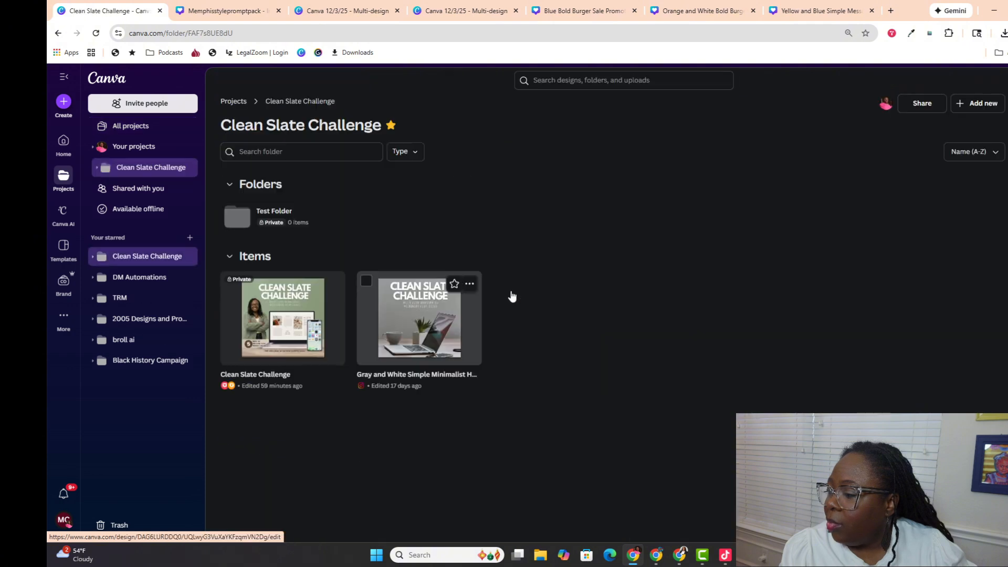
click(246, 102)
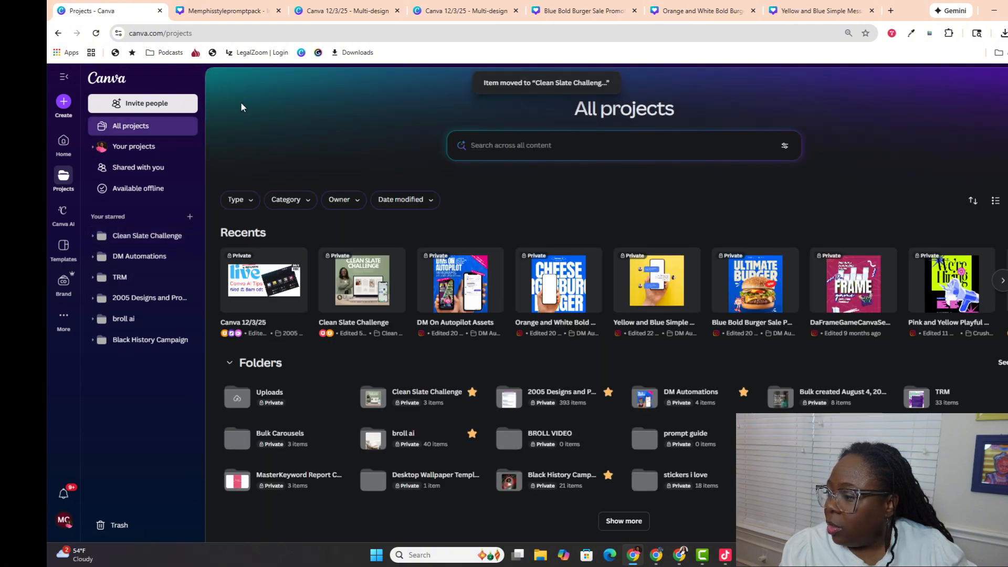
scroll(655, 233, down, 1)
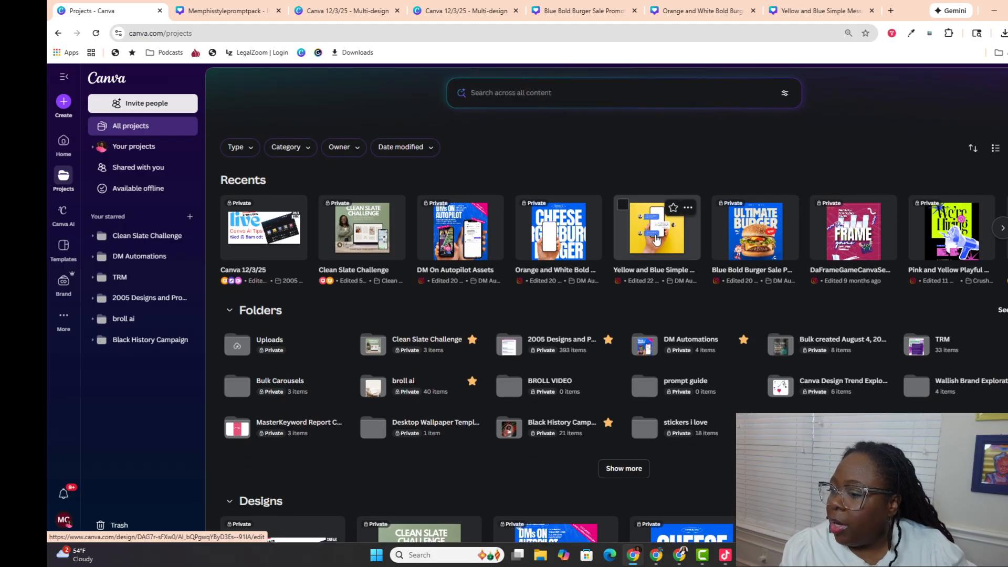
Step: Move the recent designs "Wednesday Youtube Thumbnail" and "Canva 12/10/25" from the home page into the "Social Media" folder
click(57, 148)
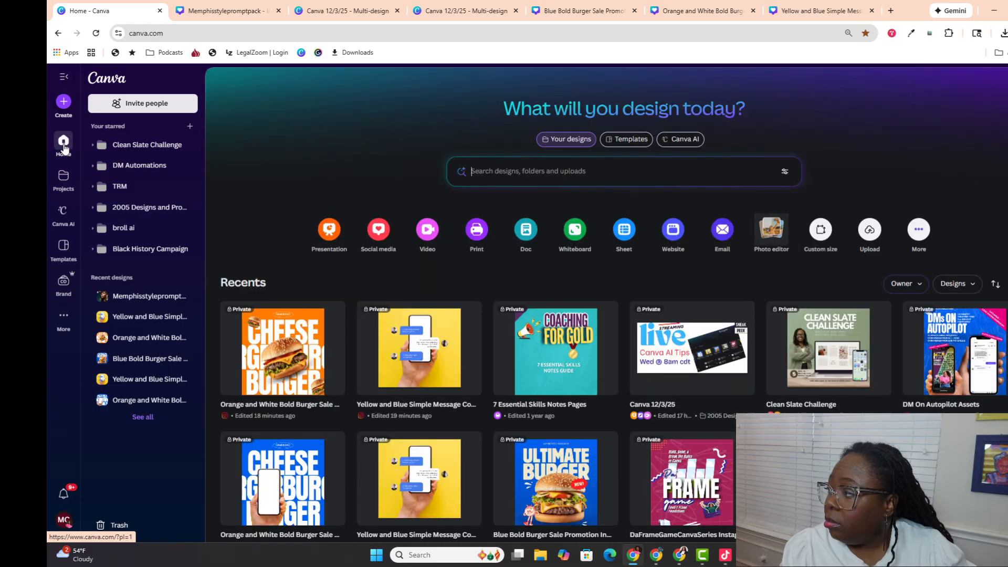
scroll(382, 205, down, 1)
scroll(473, 236, down, 2)
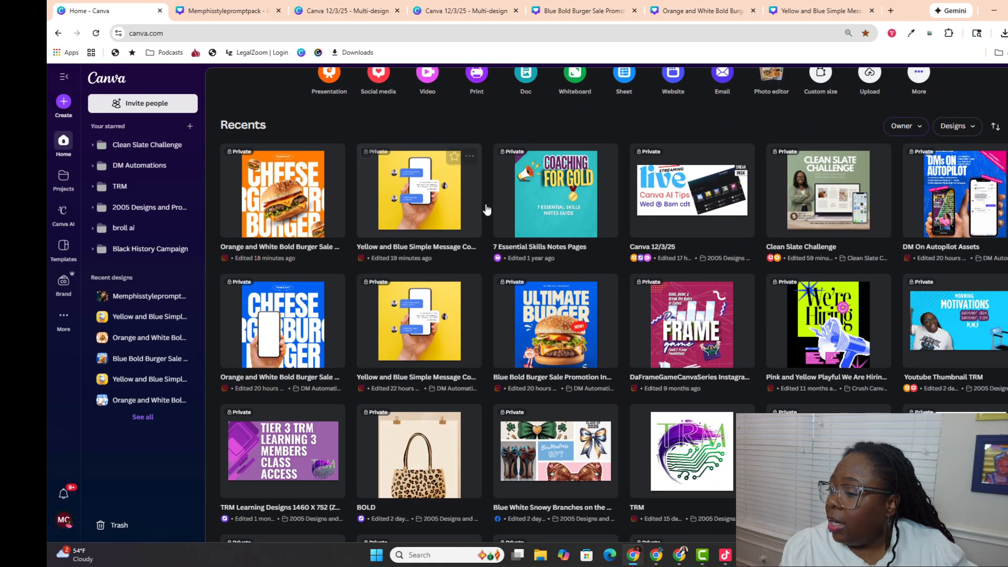
scroll(603, 299, down, 4)
scroll(606, 304, down, 4)
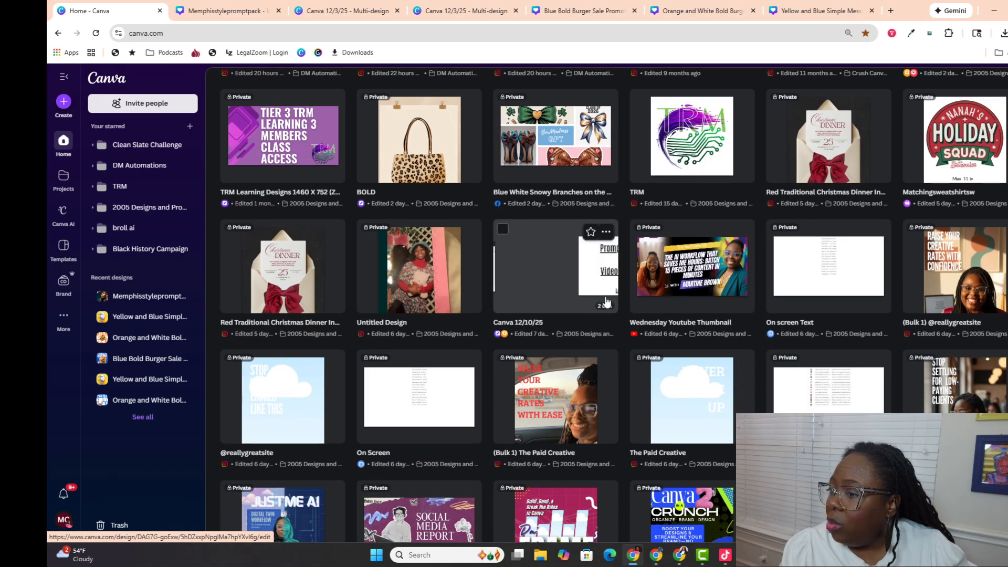
scroll(605, 303, up, 2)
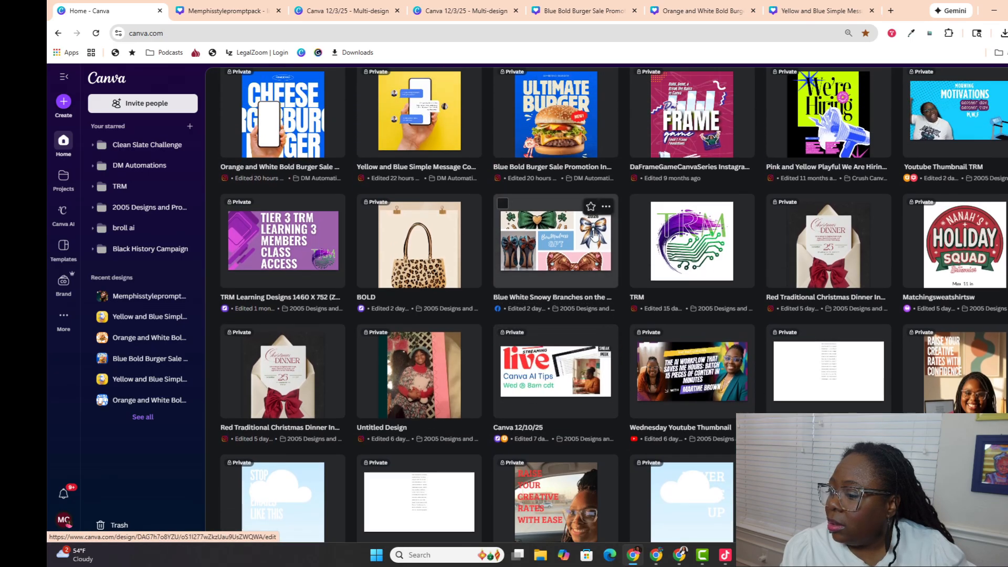
scroll(595, 234, down, 1)
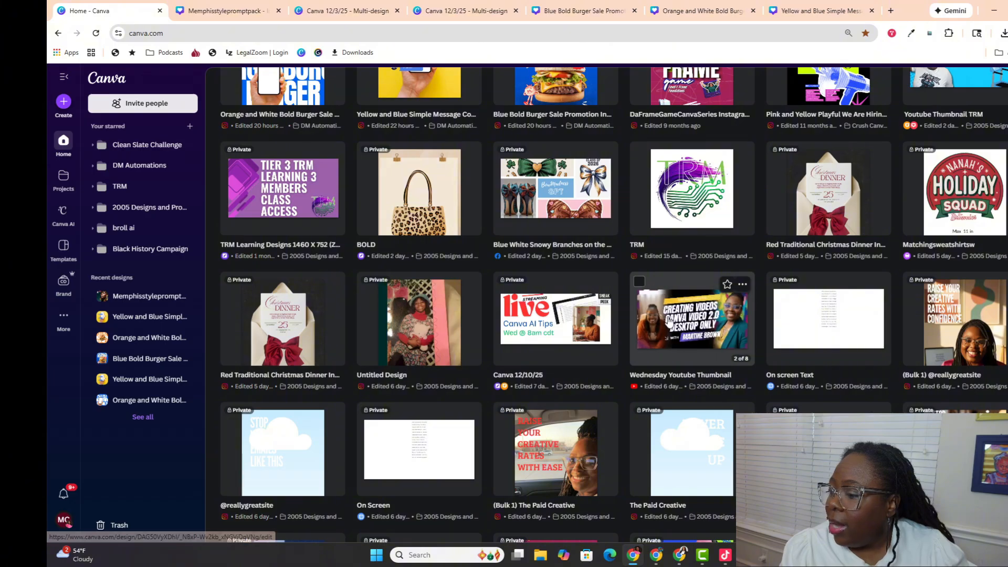
click(639, 281)
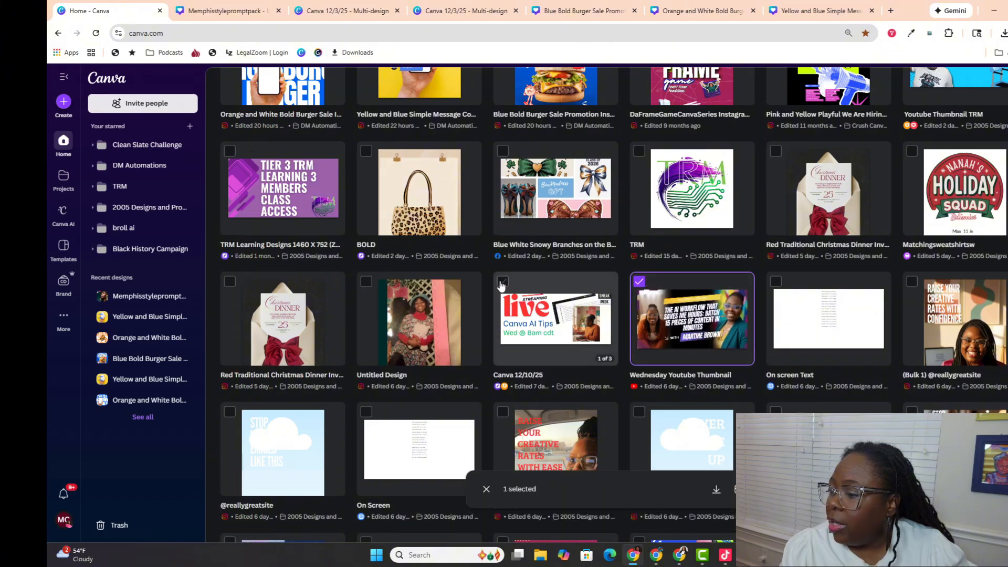
click(502, 282)
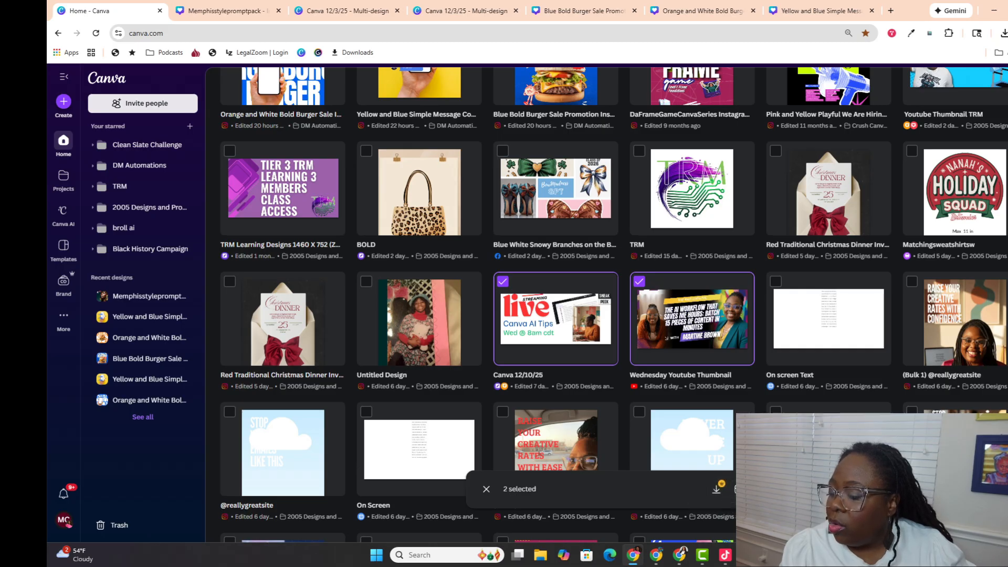
click(738, 489)
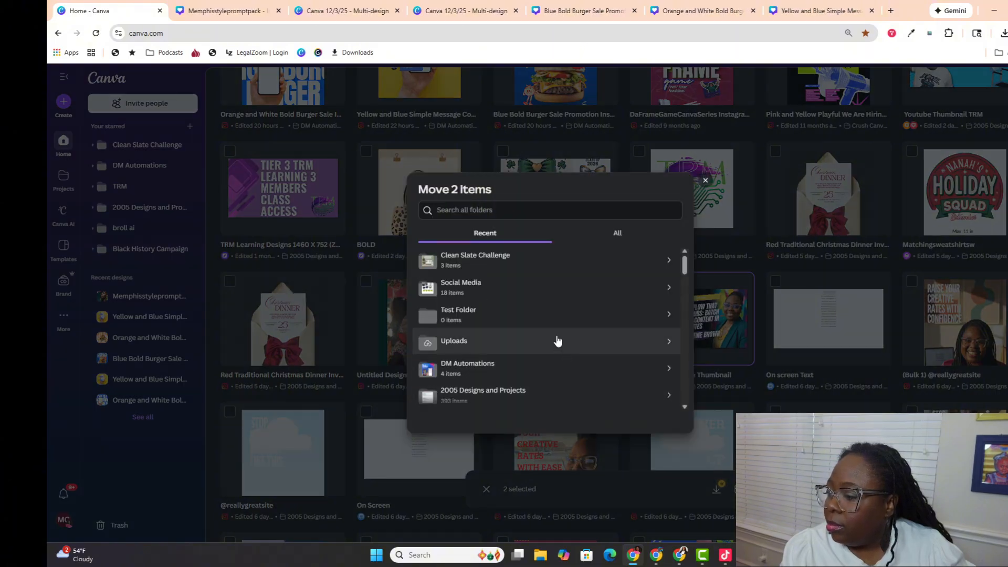
click(669, 290)
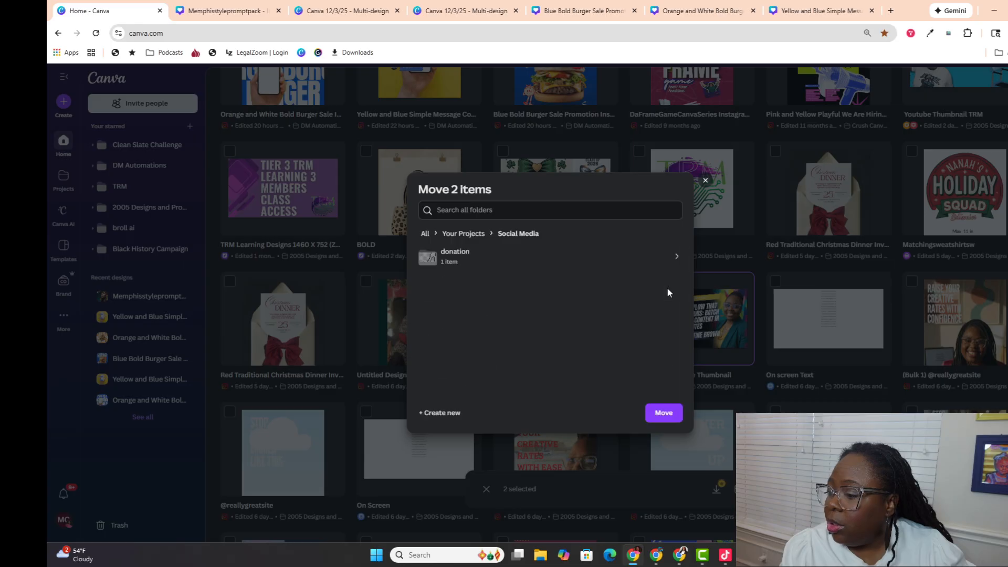
click(665, 412)
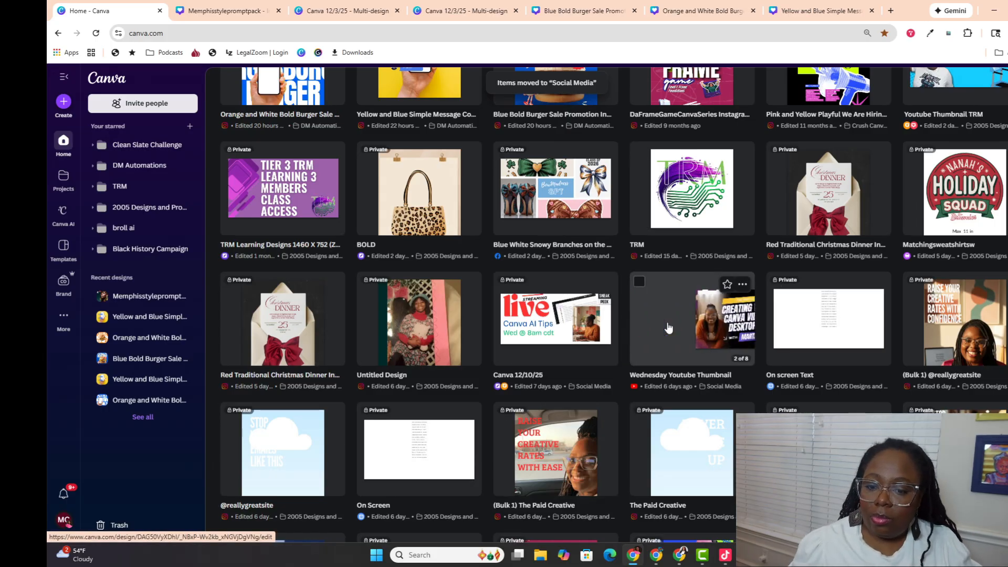
Step: Create a new unshared folder named "Test Foldedr" in the projects overview
scroll(752, 285, up, 8)
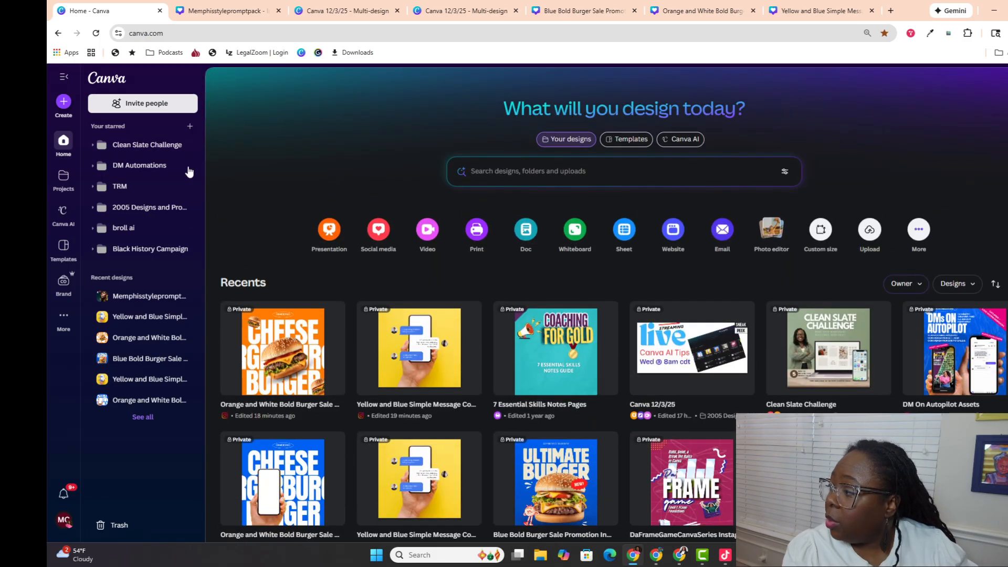
click(70, 175)
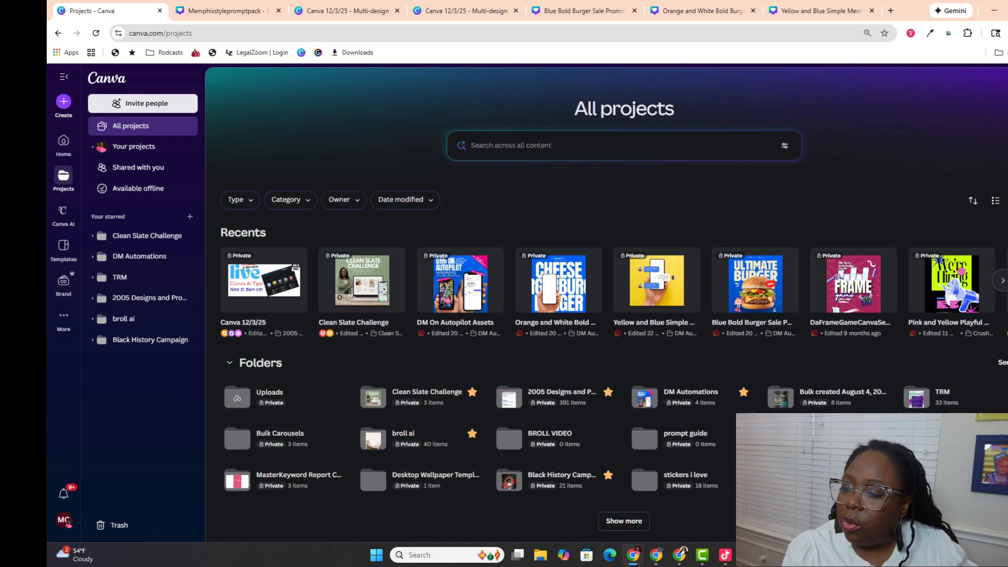
click(1007, 200)
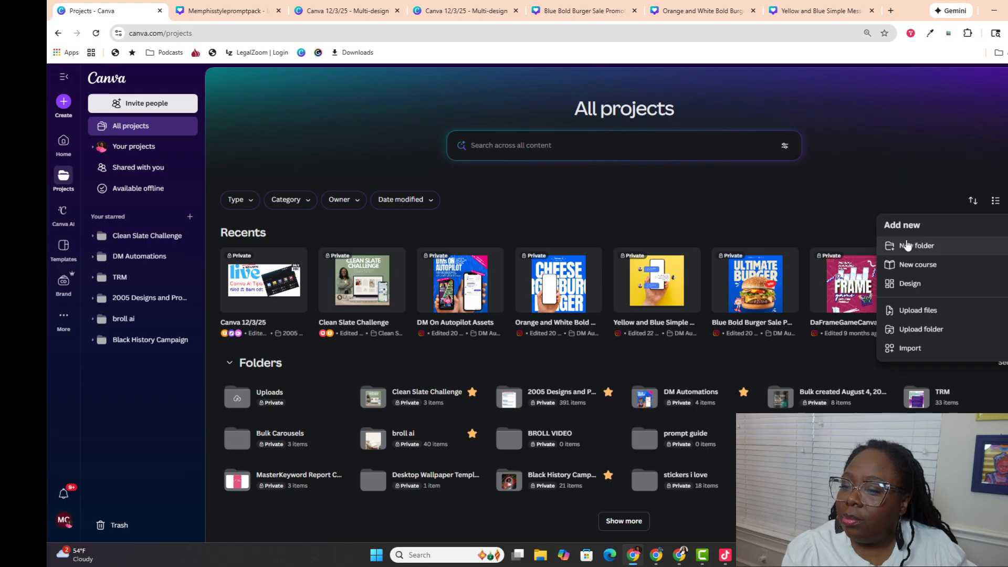
click(906, 245)
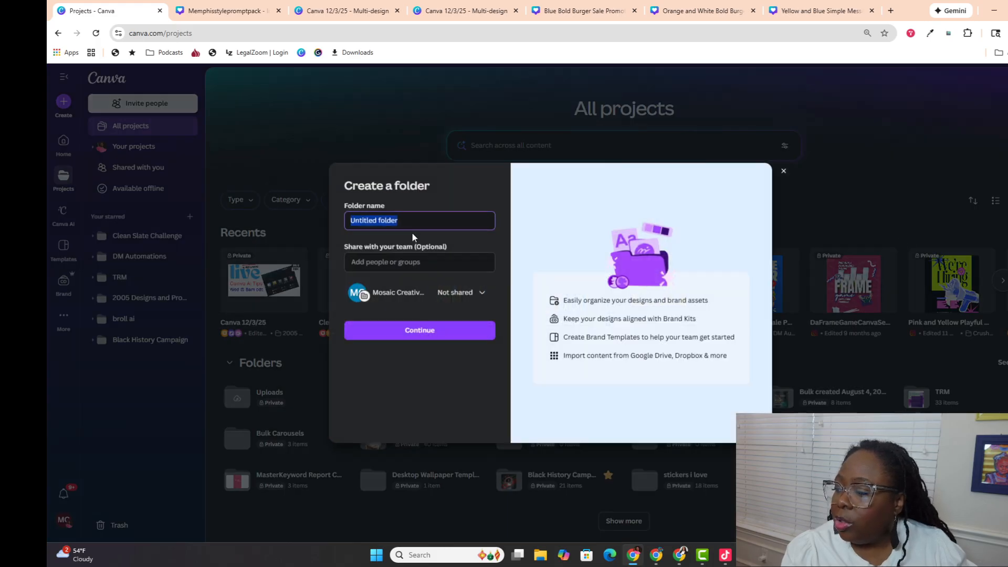
key(BackSpace)
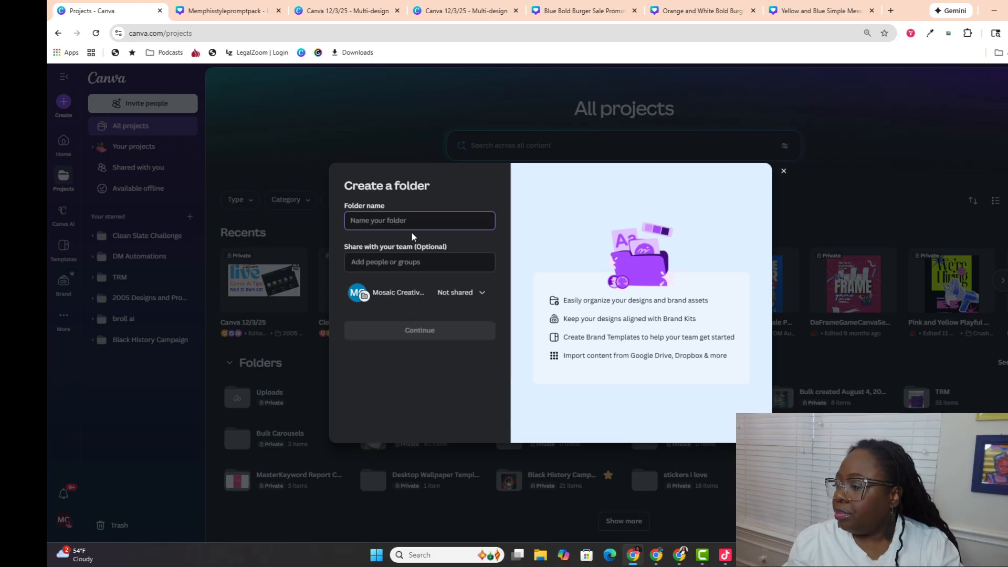
text(Test Foldedr)
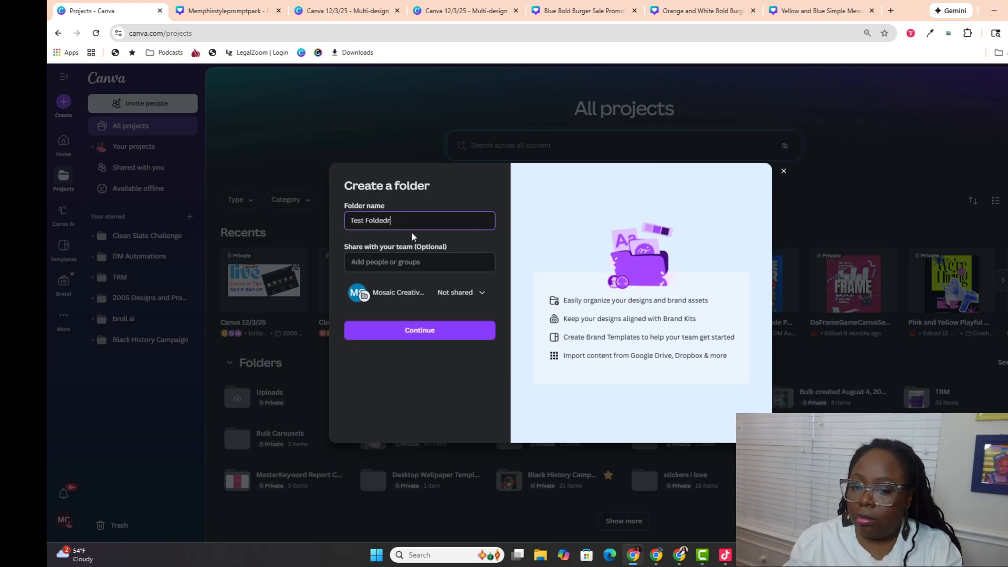
key(Return)
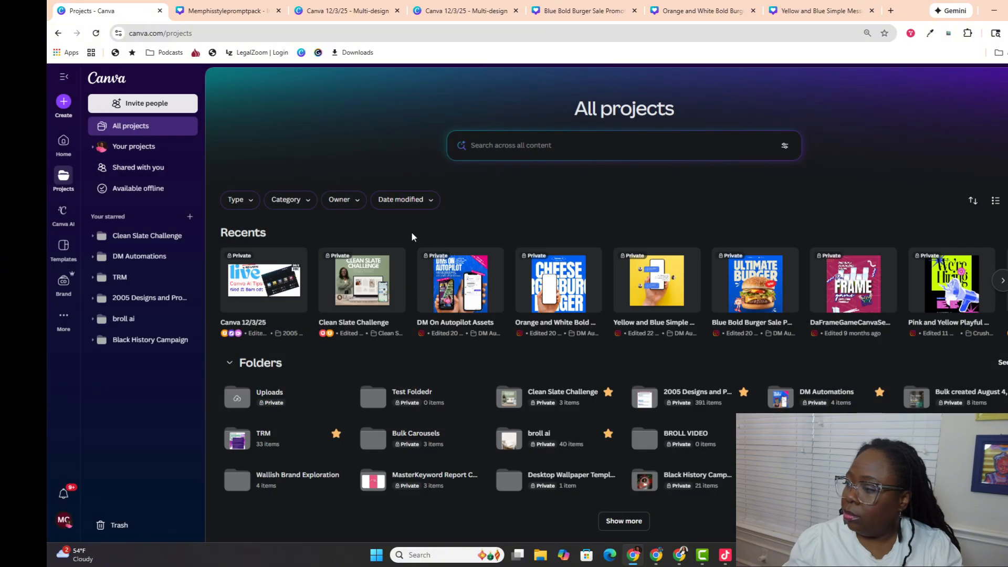
Step: Show the complete list of folders and open the empty "Test Foldedr" folder
scroll(443, 381, down, 3)
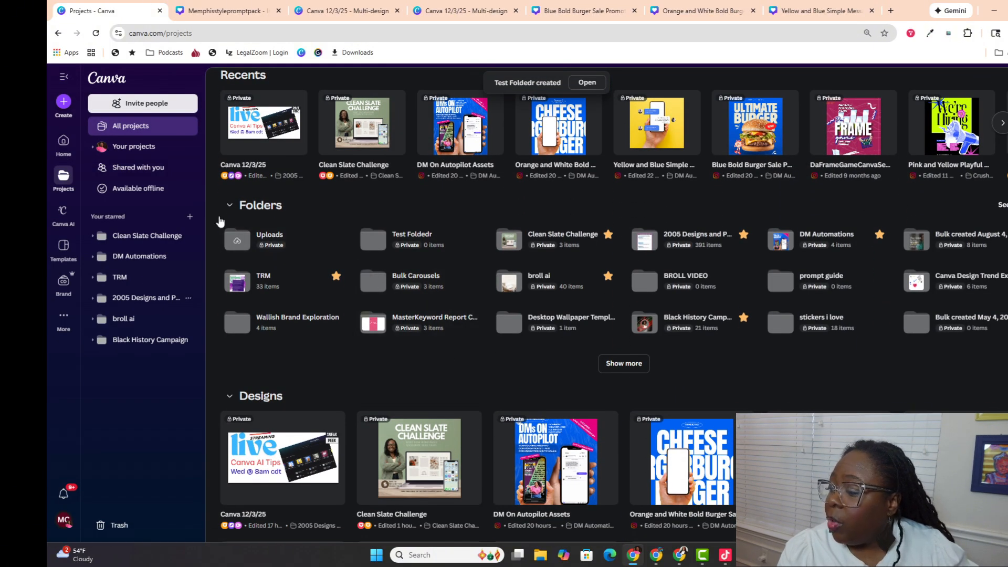
scroll(355, 316, up, 2)
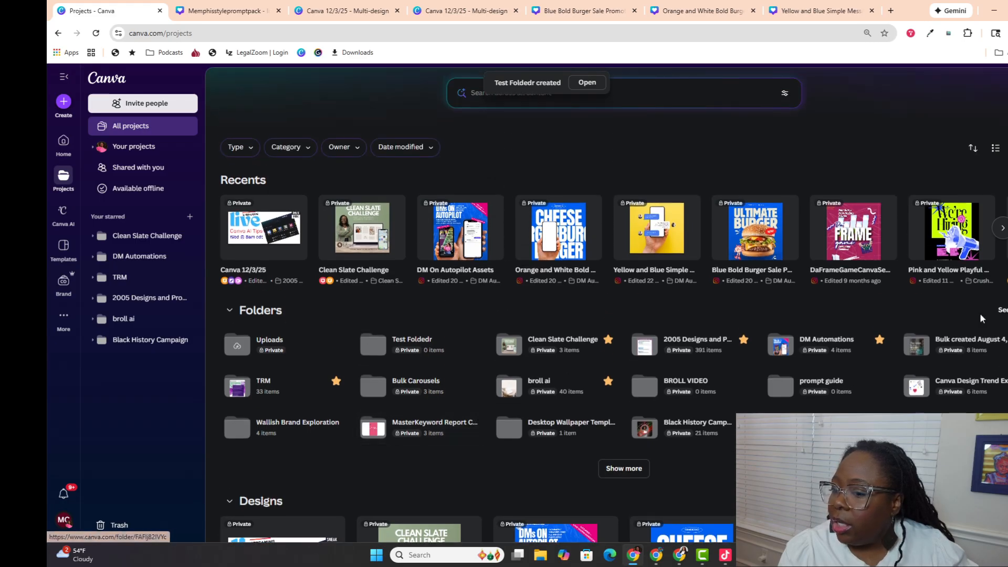
click(1001, 310)
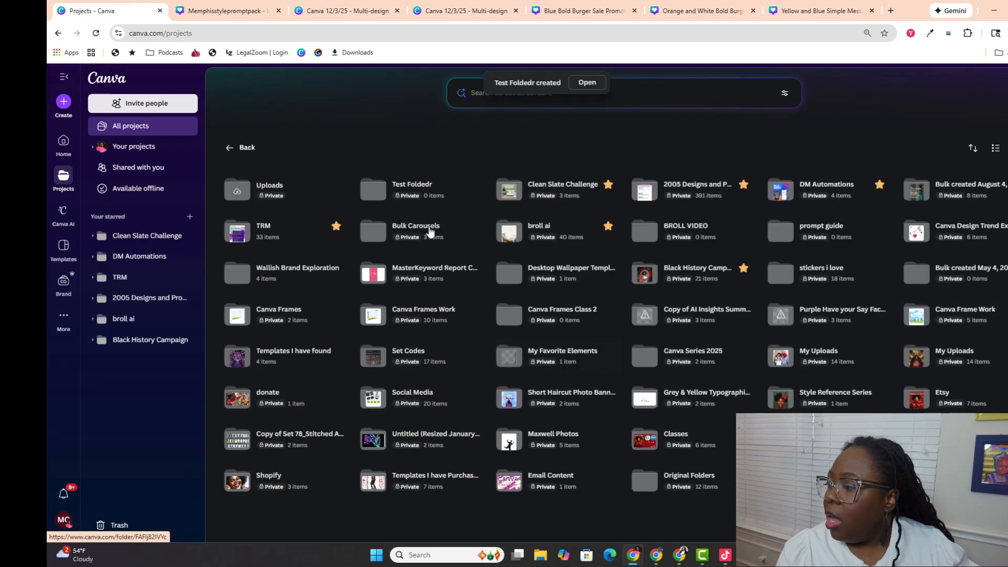
click(403, 199)
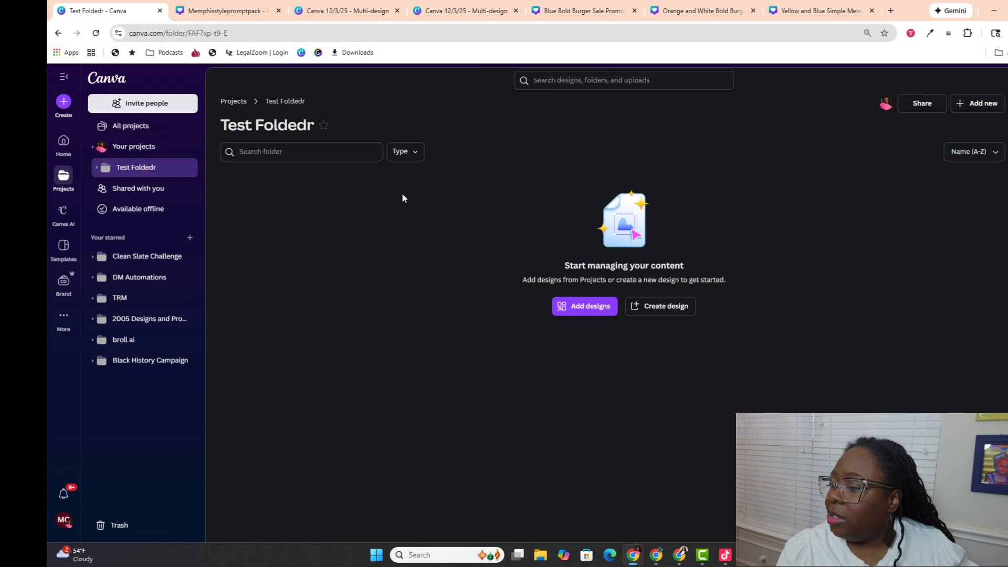
Step: Look through "Your Projects" and "Shared with you" as sources for adding designs to the folder, and close the chooser
click(582, 310)
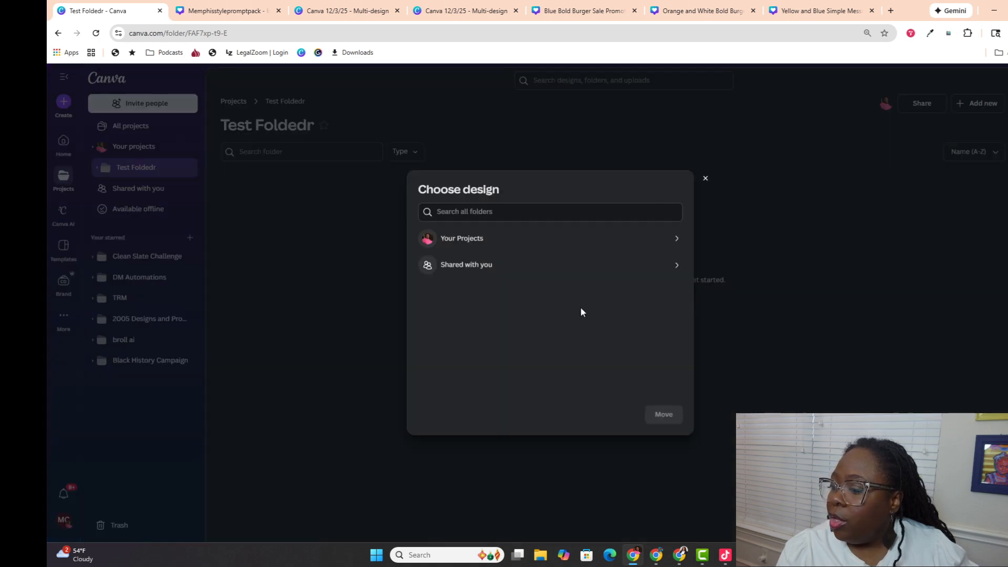
click(648, 246)
scroll(620, 284, down, 3)
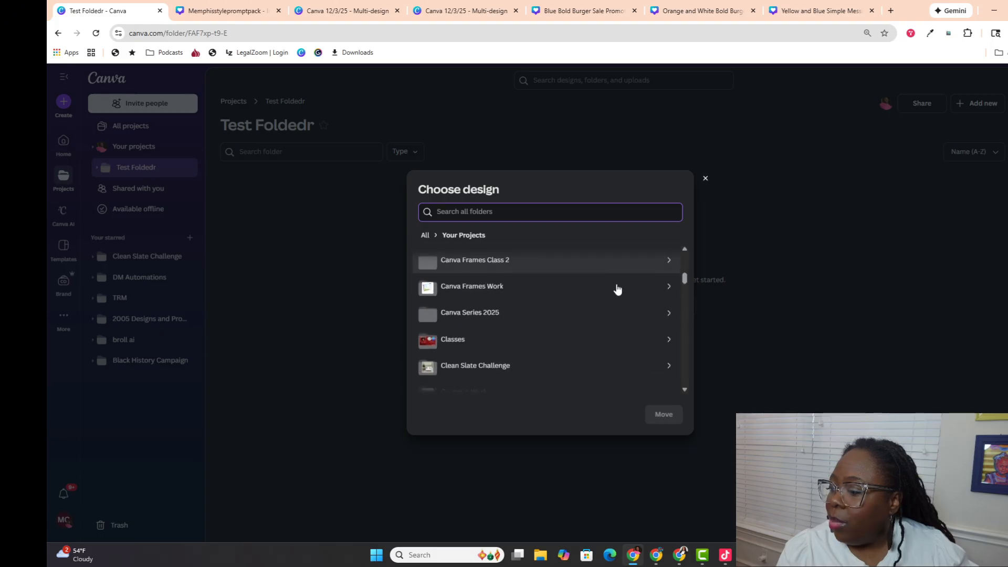
scroll(618, 288, down, 3)
scroll(606, 295, up, 10)
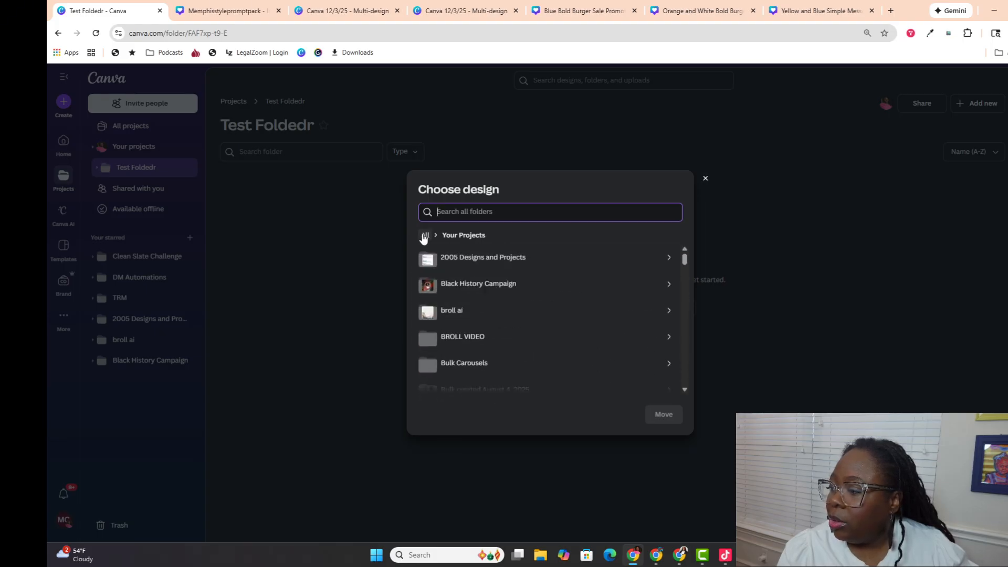
click(425, 236)
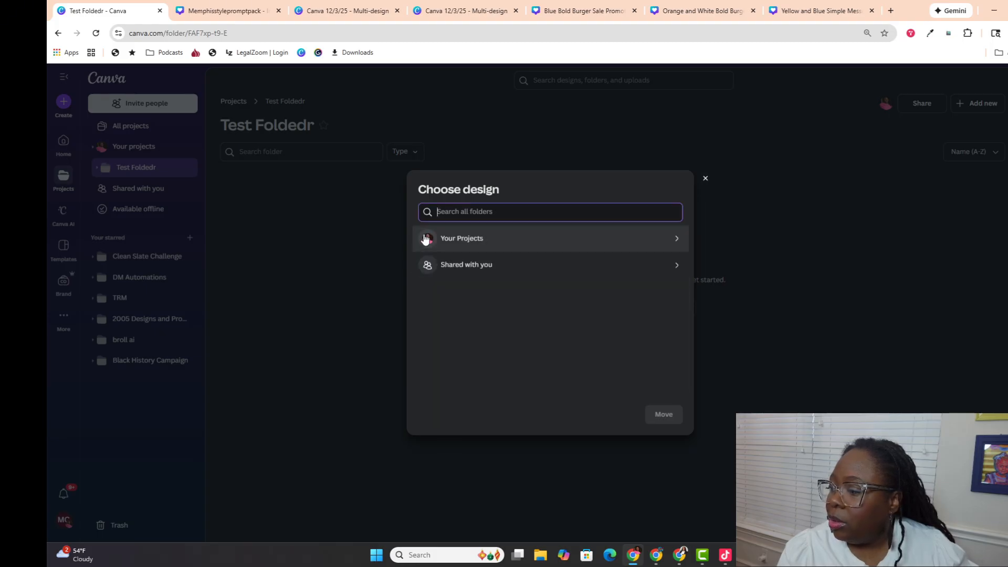
click(477, 267)
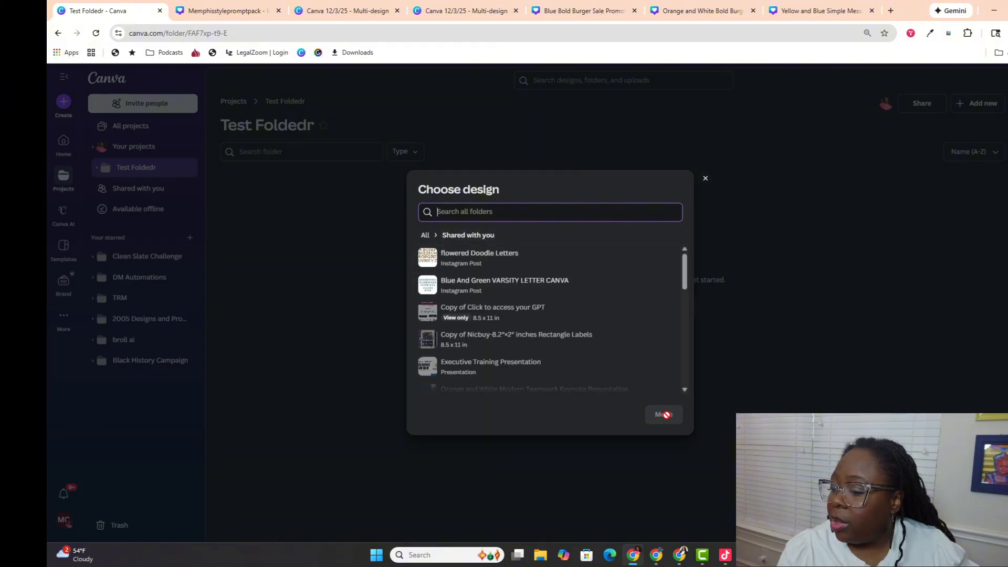
click(725, 408)
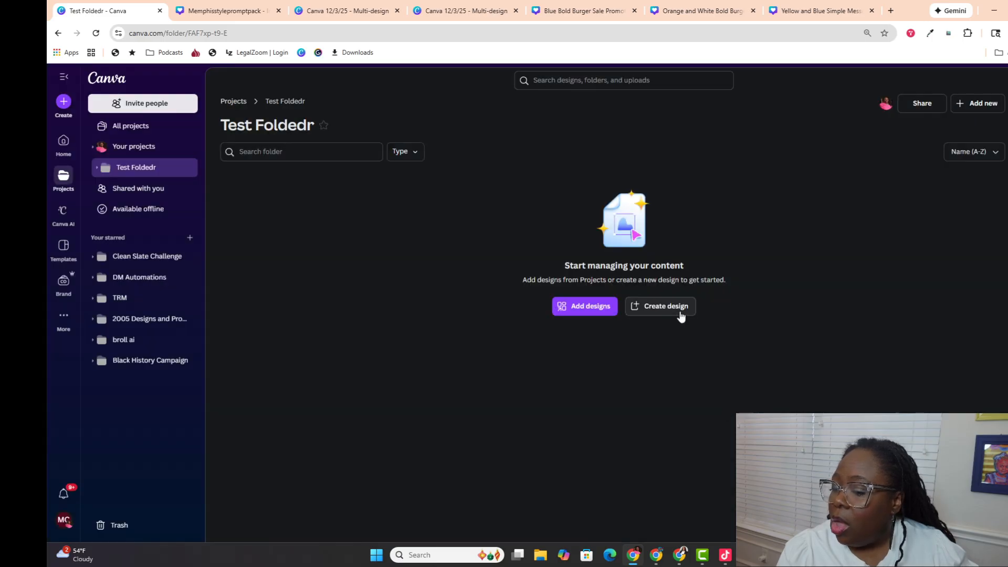
Step: Examine the upload options for creating a design inside "Test Foldedr" and close the design creation dialog
click(679, 315)
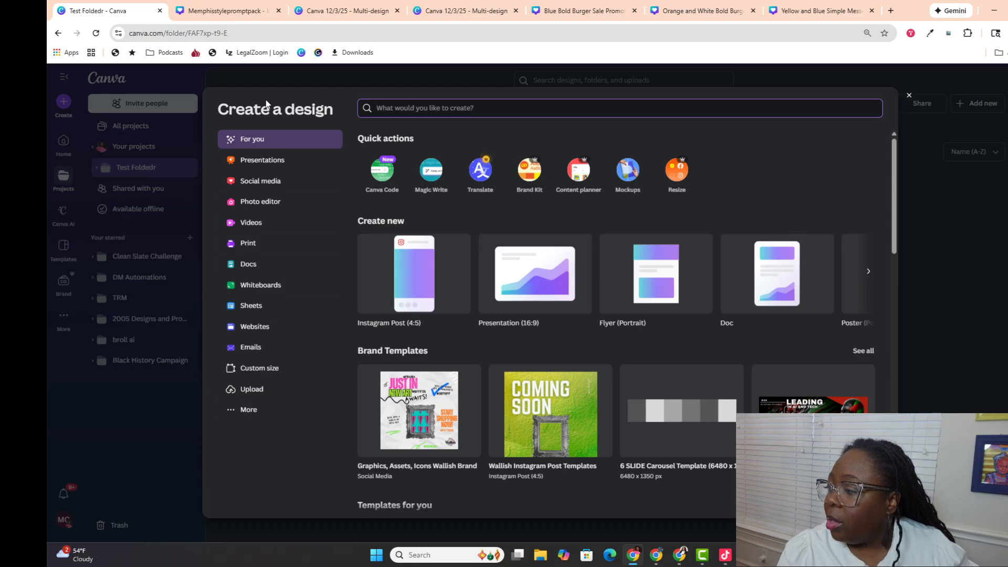
click(250, 389)
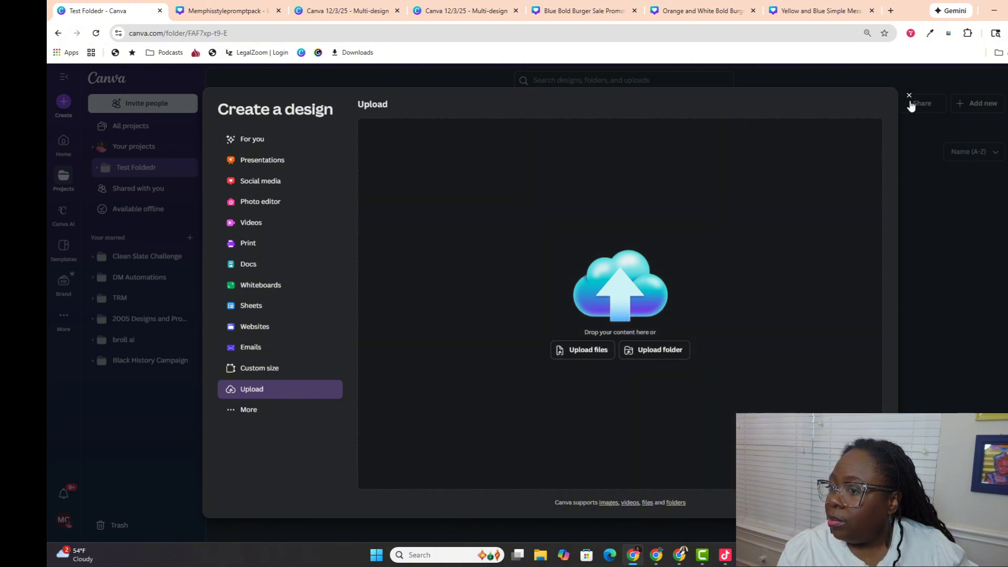
click(908, 96)
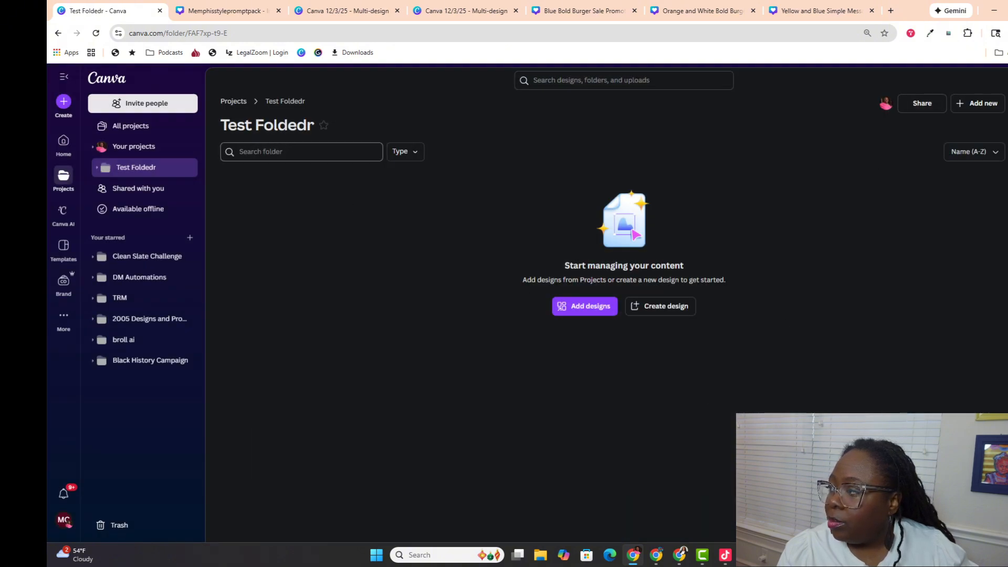
Step: Return to the projects overview and move the "Desktop Wallpaper Templates" folder into the "broll ai" folder
click(243, 102)
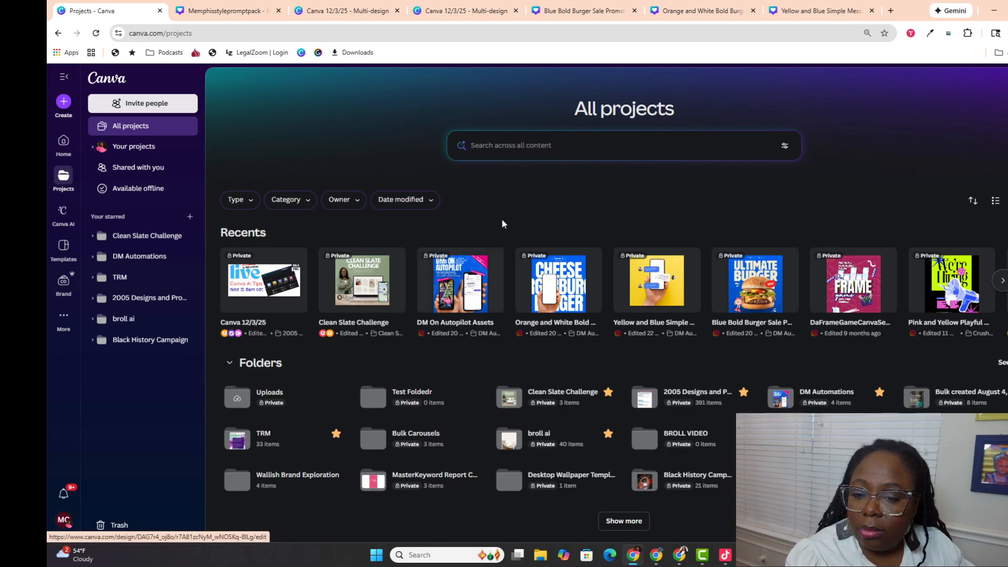
scroll(607, 223, down, 4)
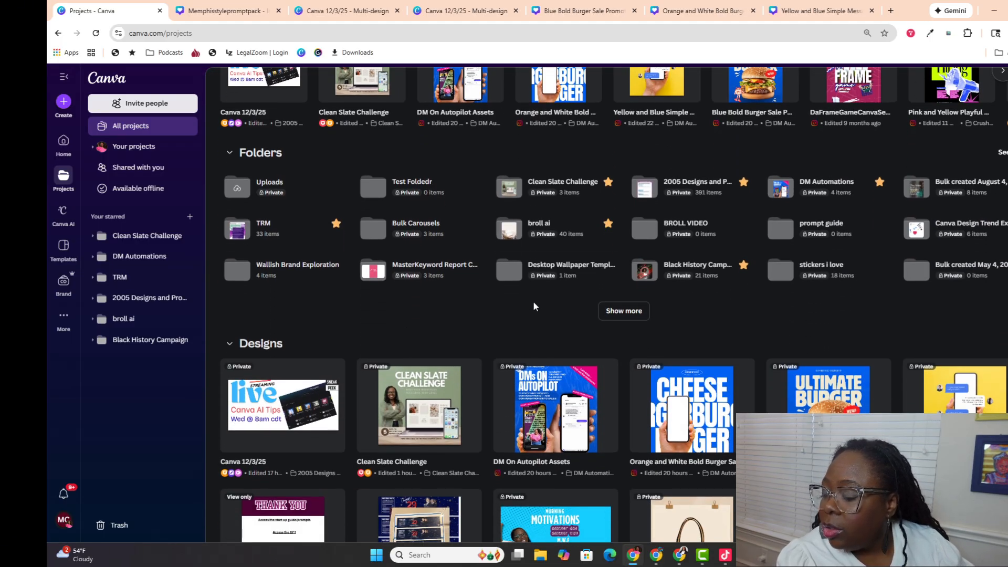
drag(549, 270, 462, 231)
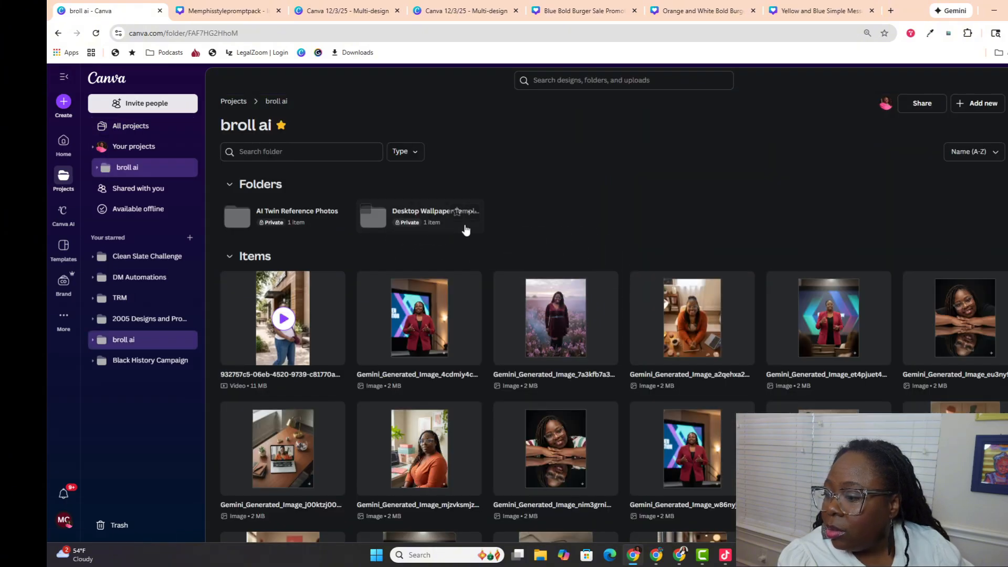
Step: Move the "Desktop Wallpaper Templates" folder out of "broll ai" and back into "Your Projects"
right_click(398, 223)
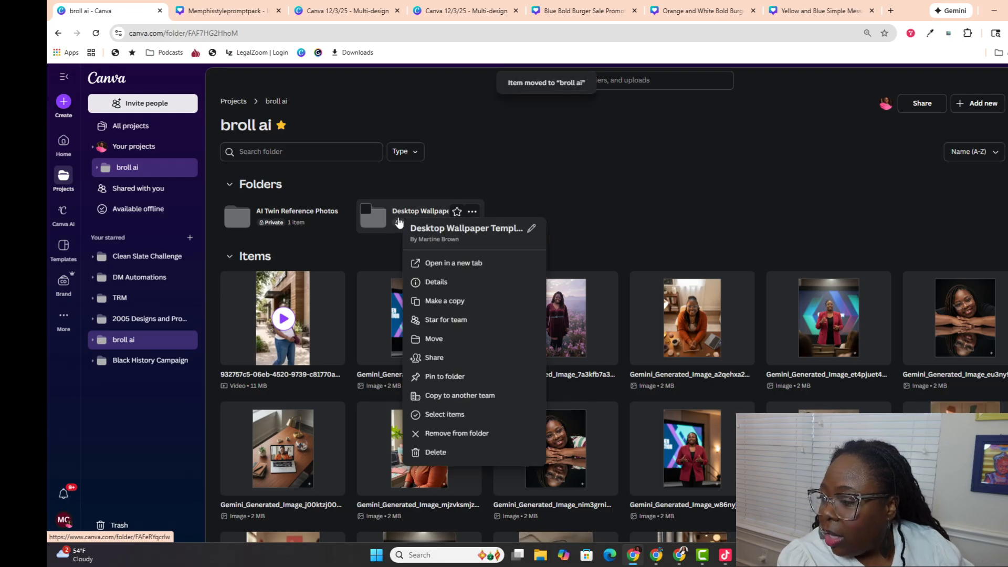
click(446, 345)
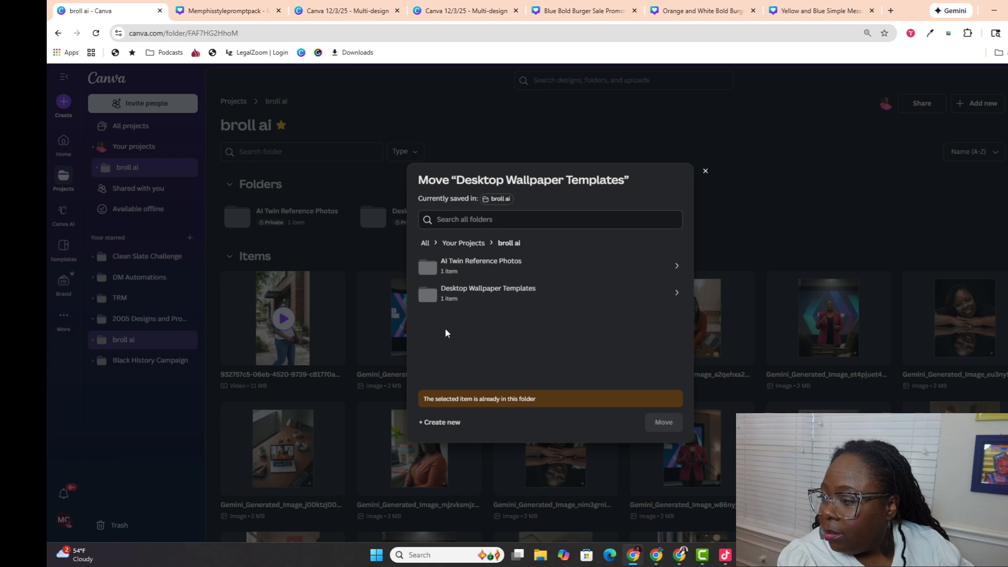
click(462, 243)
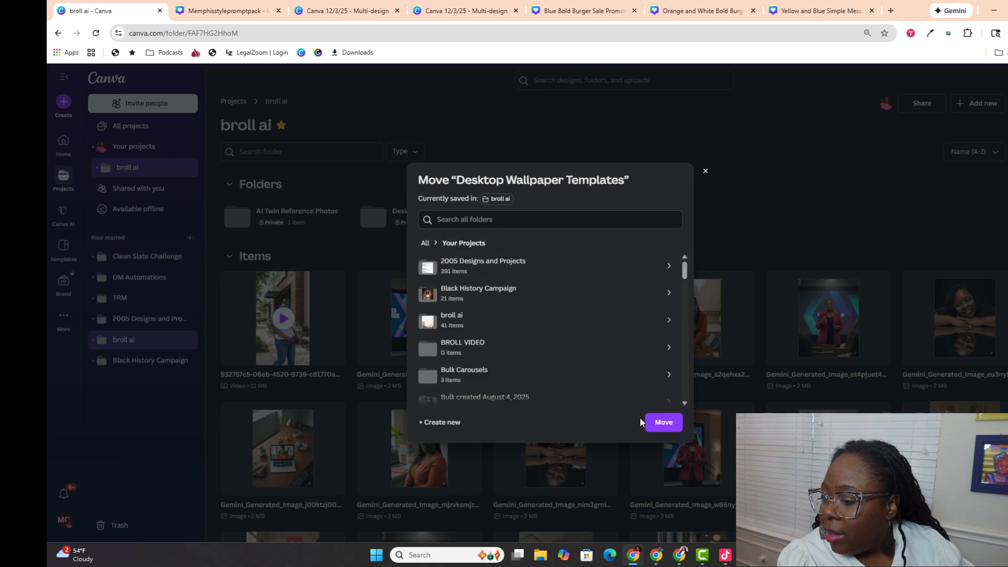
click(660, 422)
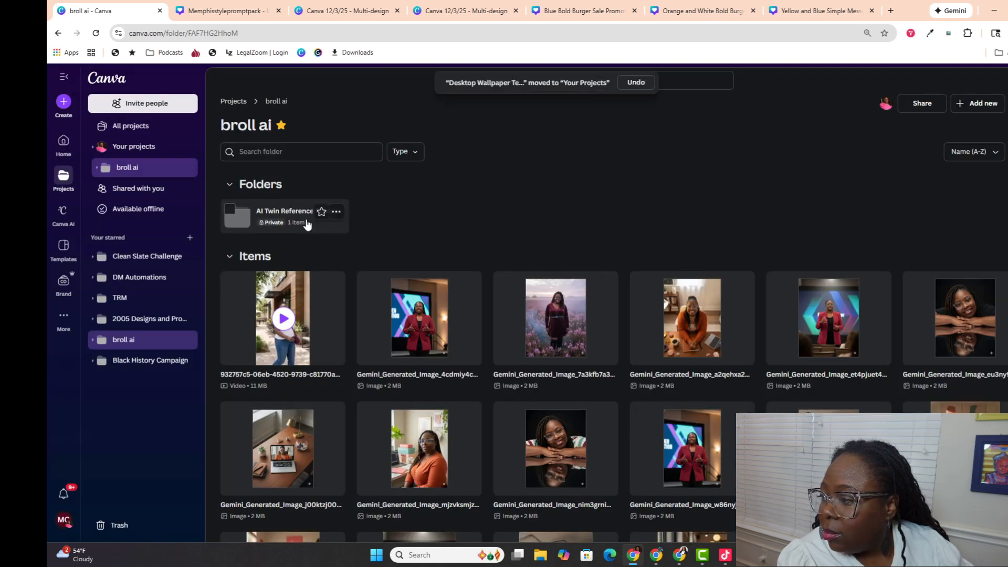
Step: Return to the projects overview and expand the list of folders to look through more of them
click(231, 102)
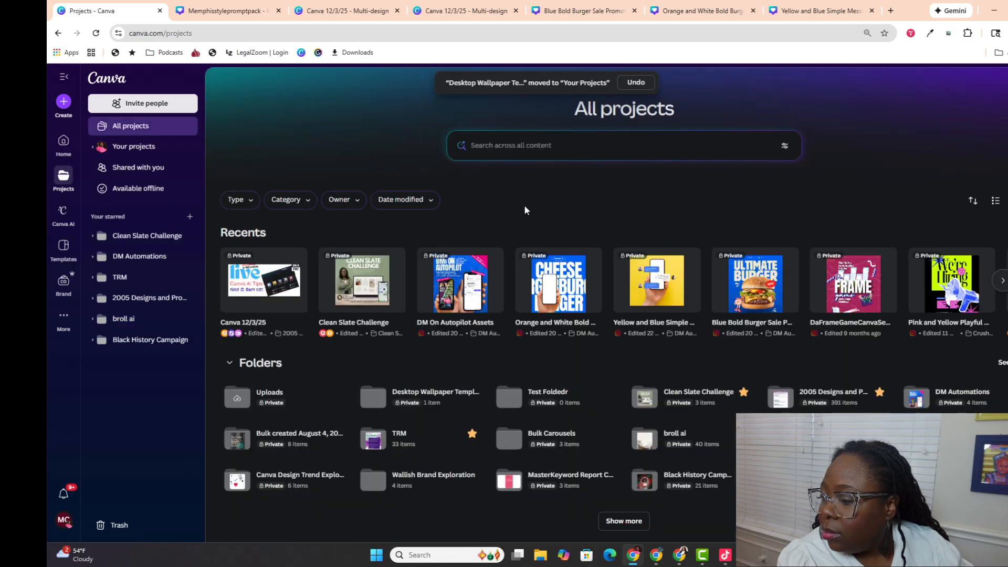
scroll(639, 298, down, 2)
scroll(639, 298, down, 1)
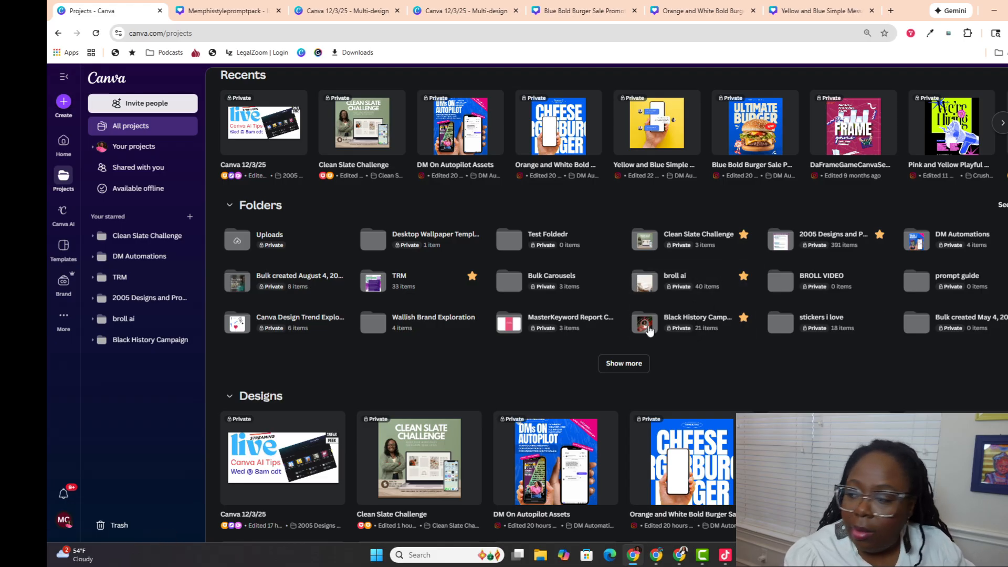
click(621, 363)
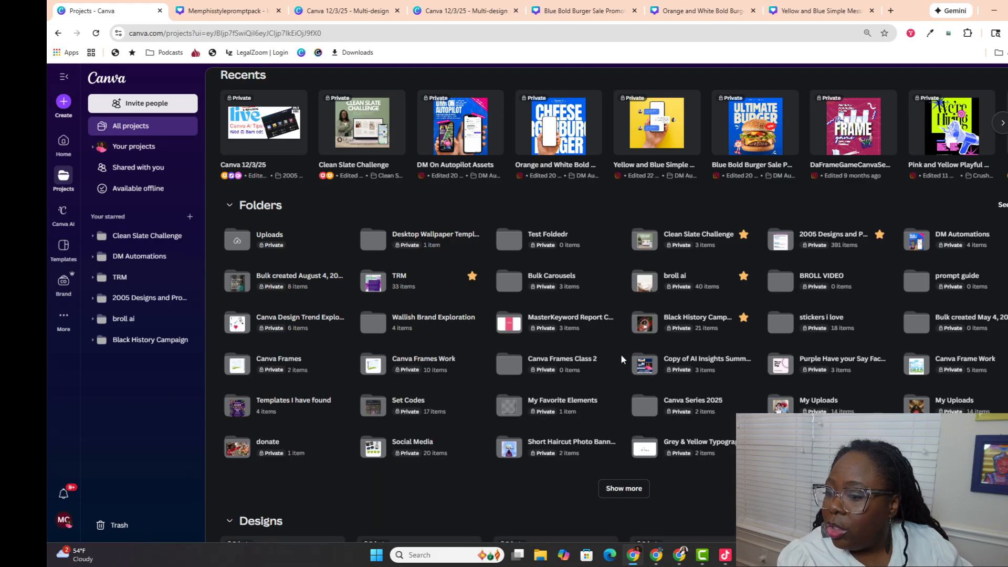
scroll(616, 399, down, 1)
scroll(619, 402, up, 3)
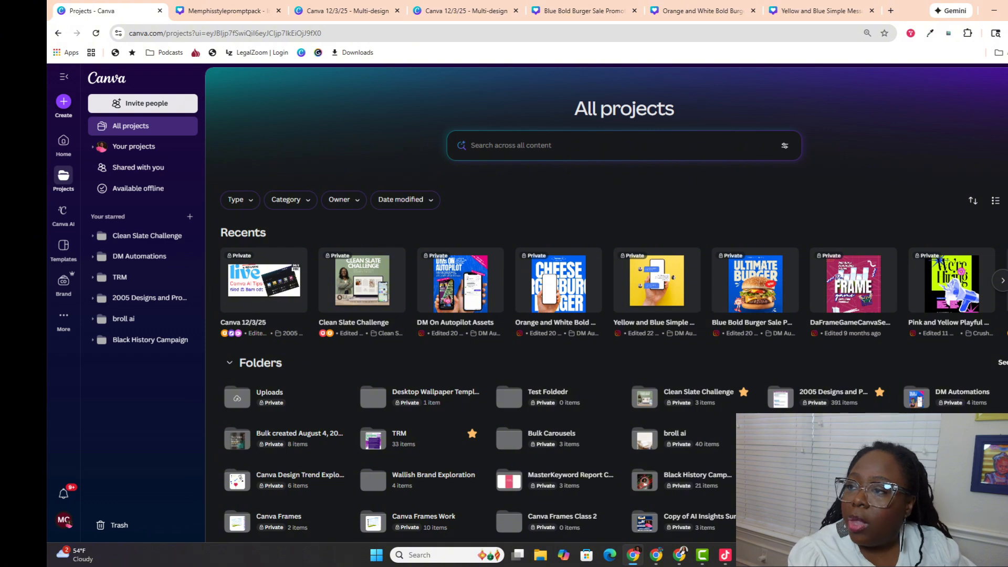
Step: Switch to The PAID Creative community on Skool and open the Clean Slate Challenge course in its classroom
drag(906, 11, 1007, 181)
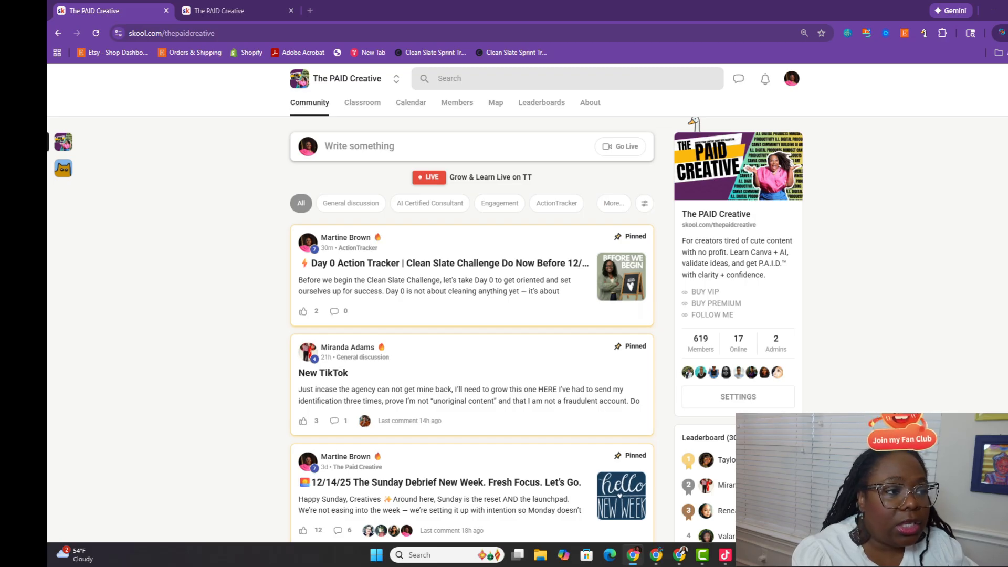
click(345, 107)
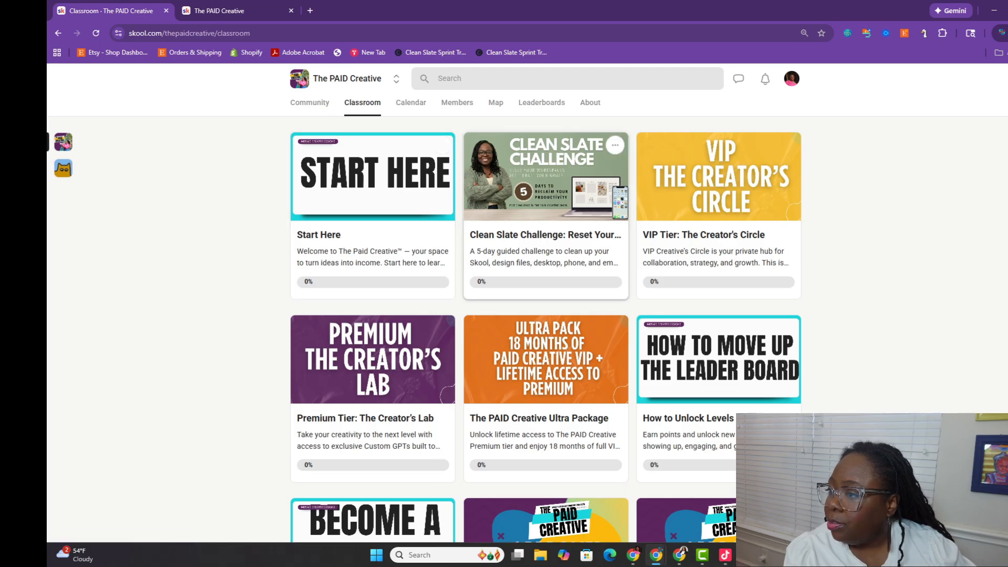
click(527, 173)
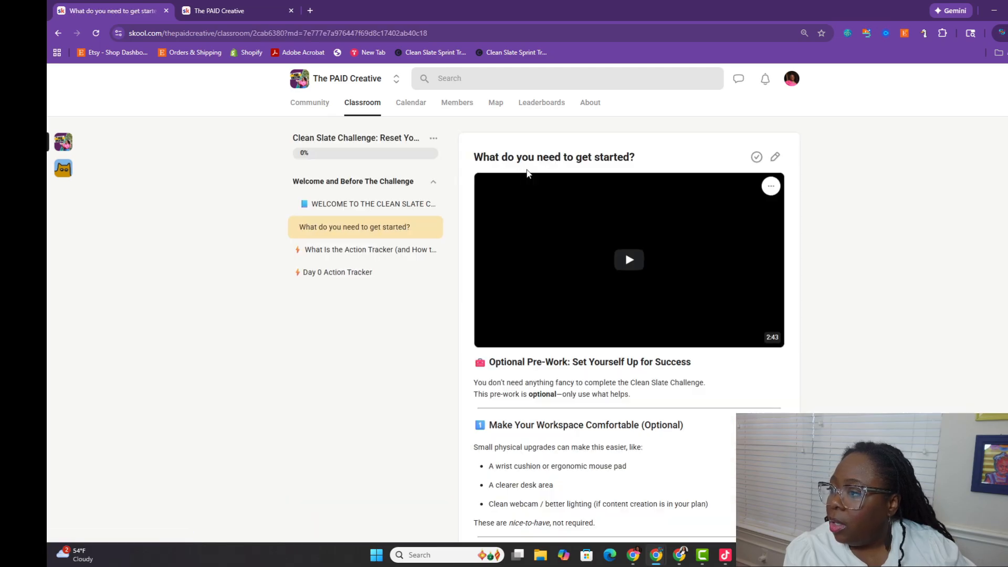
Step: View the details of The Clean Slate Challenge event on December 26 in the community calendar and close them
click(308, 105)
click(406, 107)
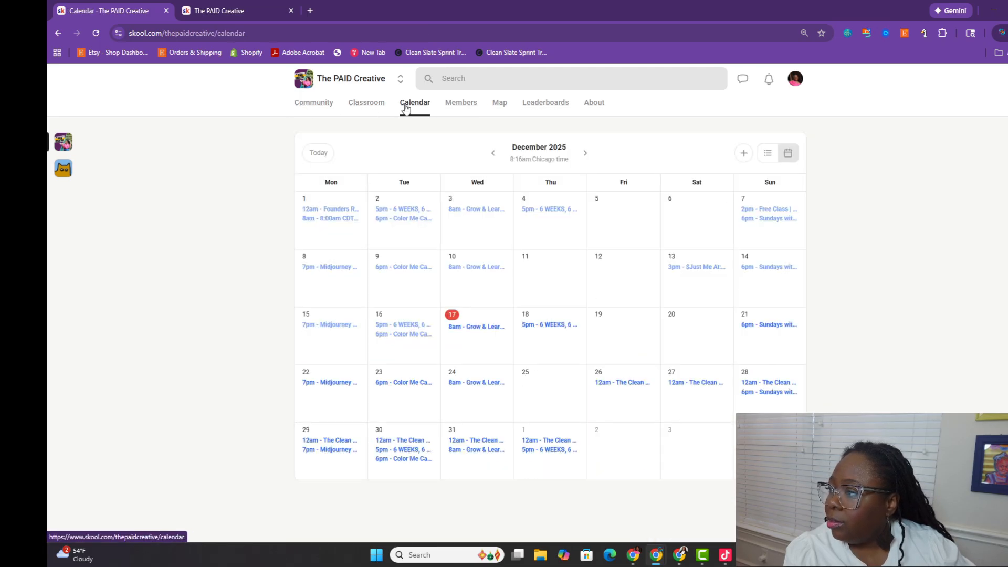
click(621, 383)
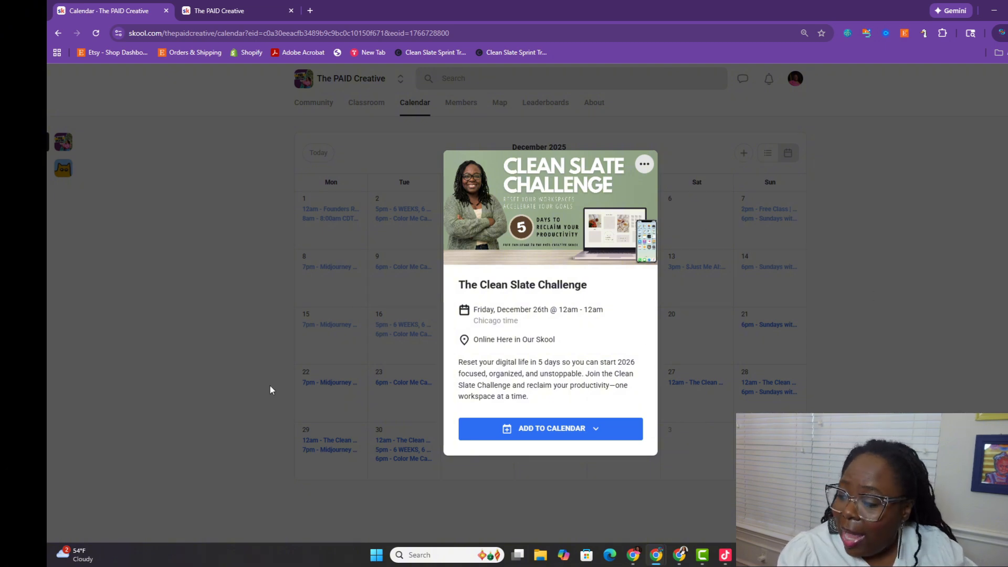
click(930, 353)
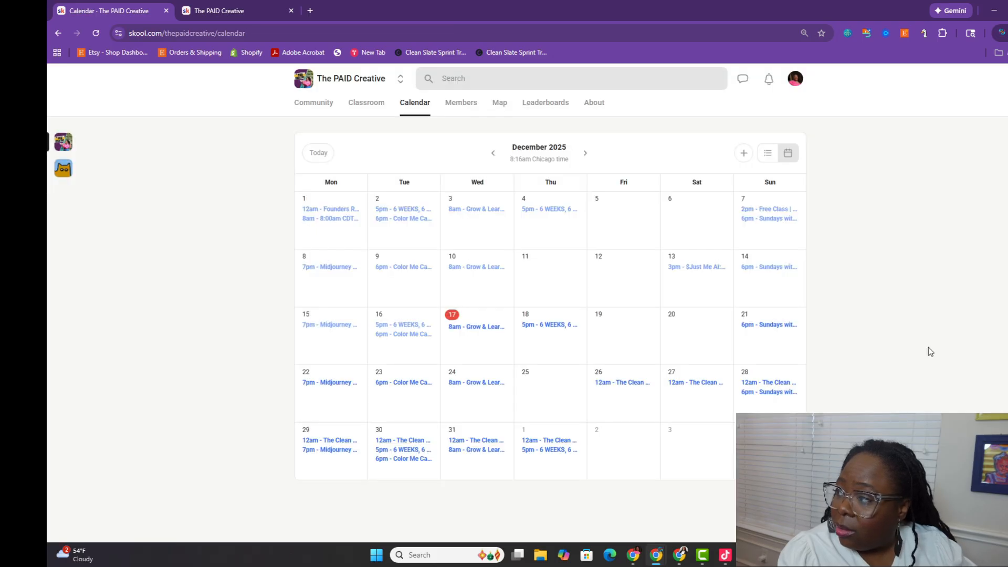
Step: Read the pinned "Day 0 Action Tracker" post in the community feed and close it
click(322, 102)
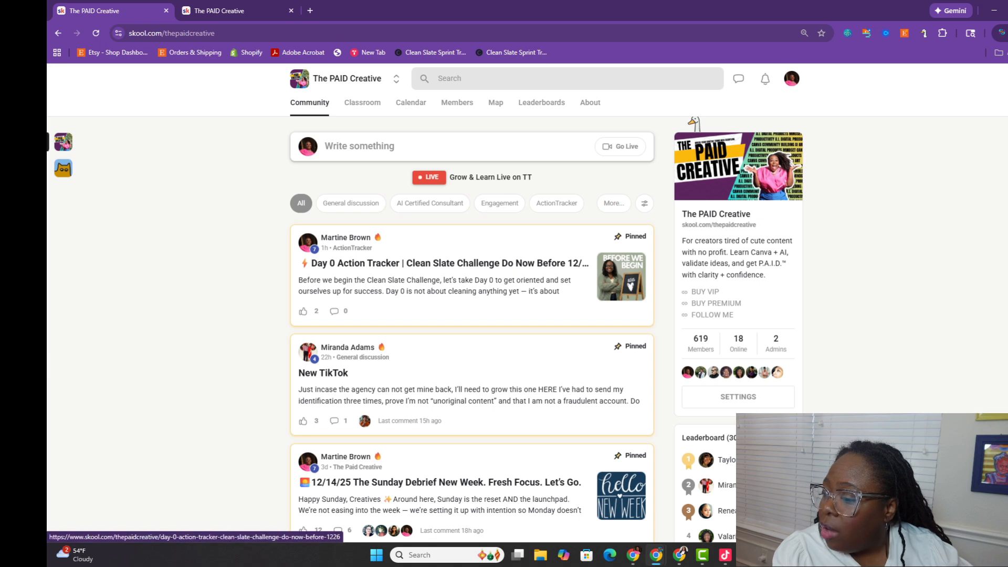
click(314, 280)
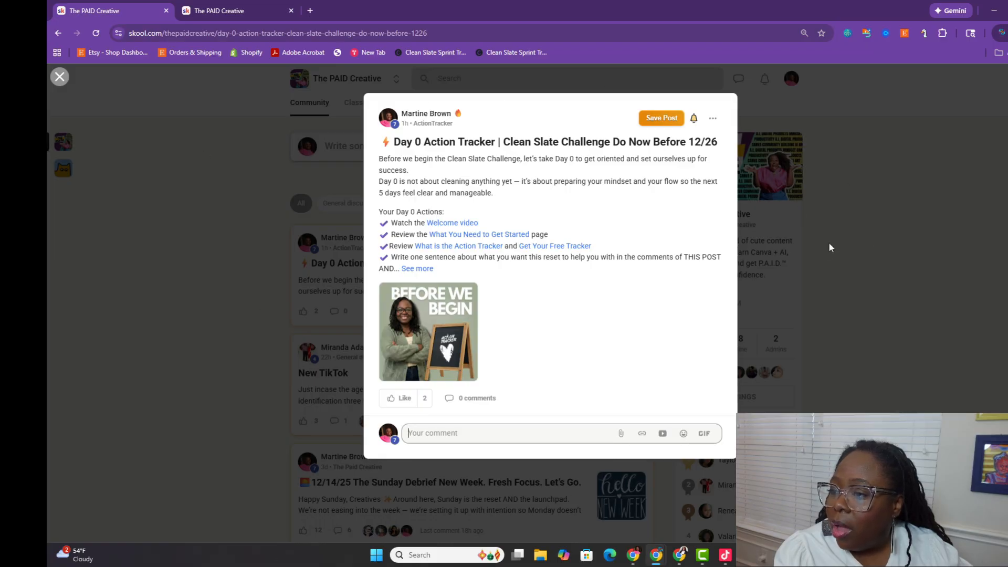
click(873, 234)
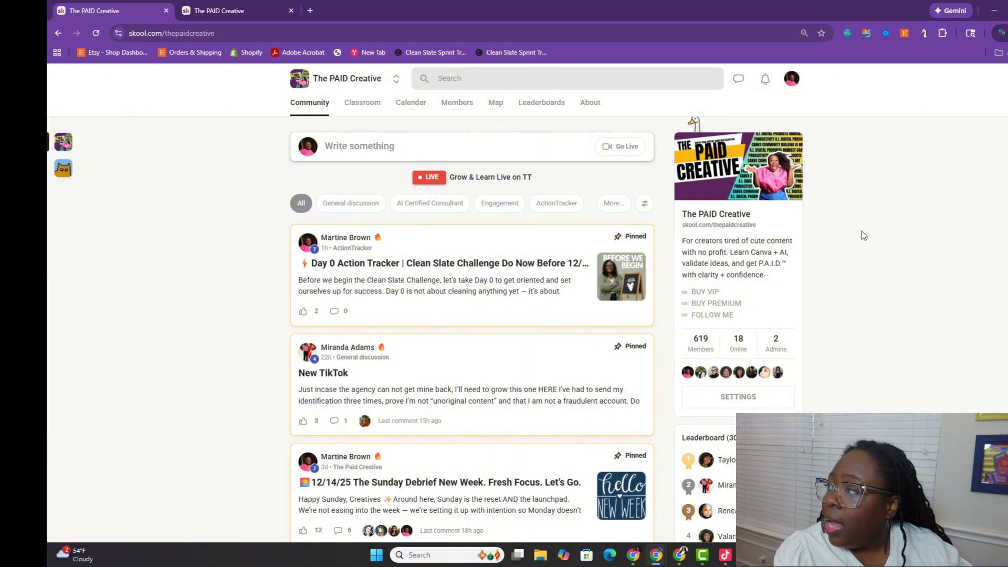
Step: Open TikTok in a new browser tab and show the account's own profile
click(309, 11)
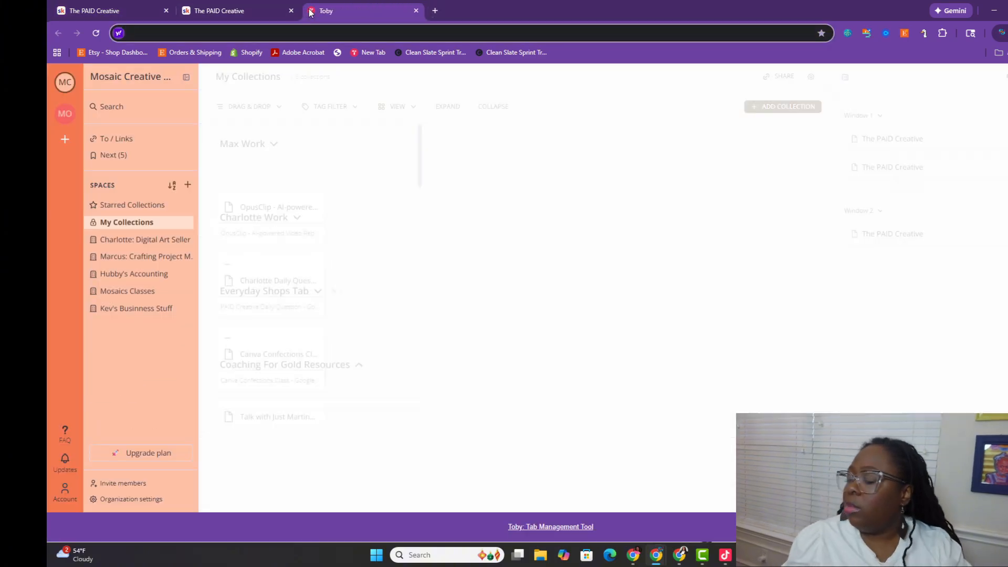
text(t)
key(Return)
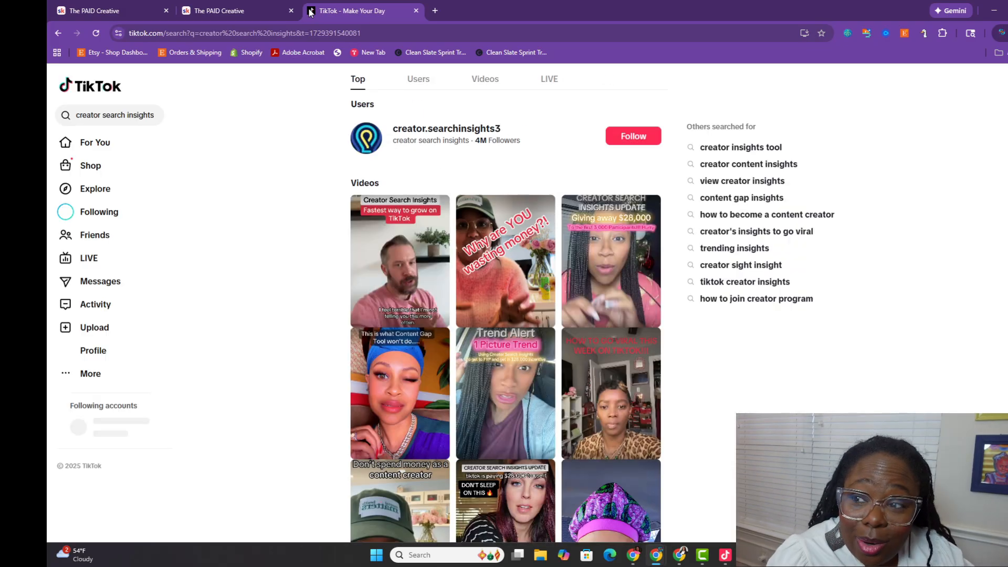
click(82, 359)
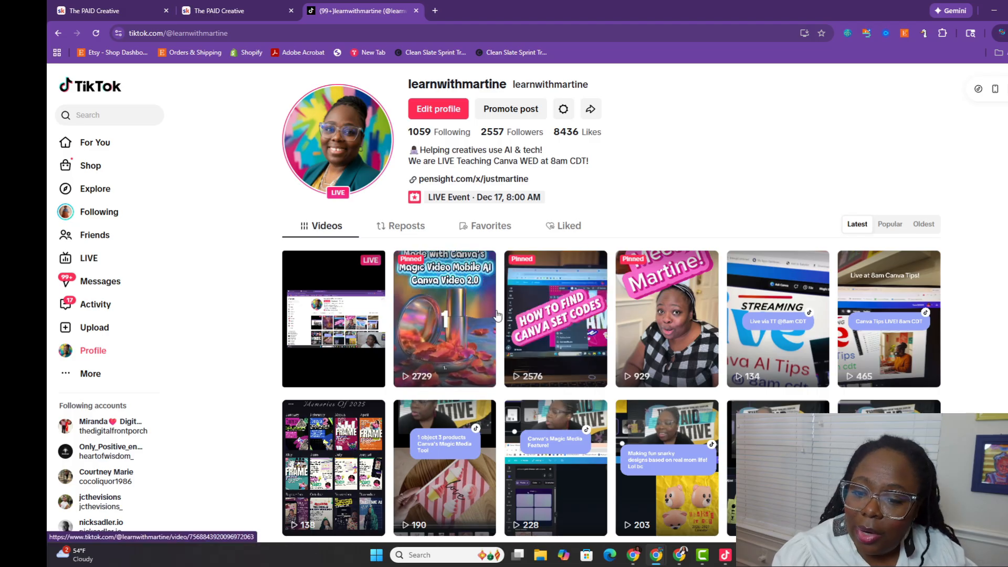
Step: Follow the profile's bio link through to the Skool membership plans and return to The PAID Creative community page
click(488, 192)
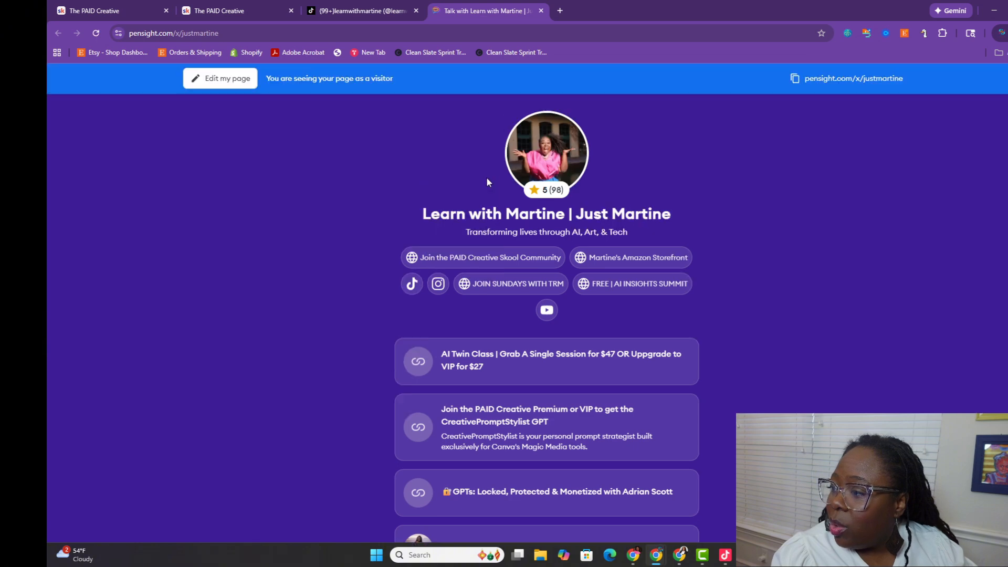
click(445, 252)
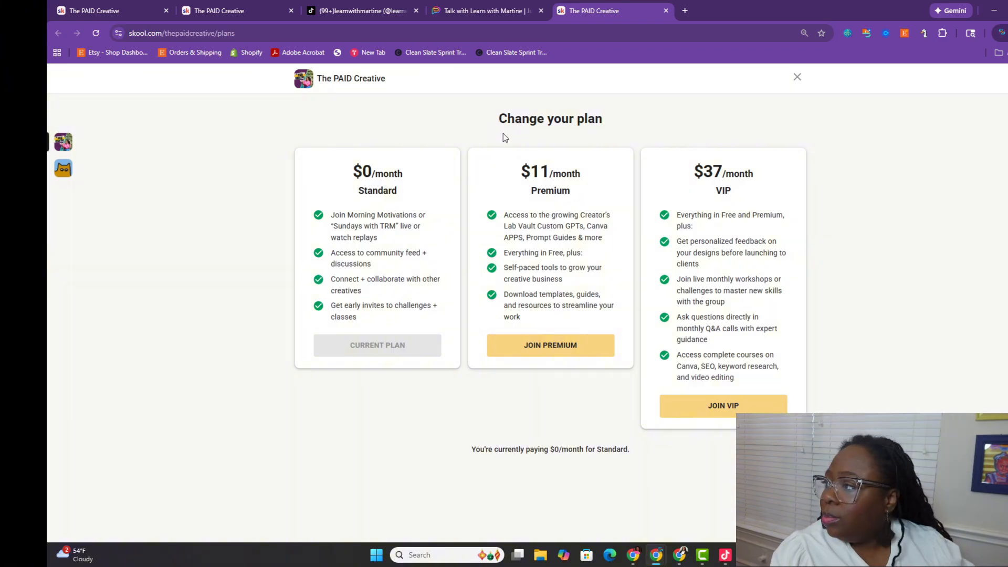
click(492, 16)
click(362, 12)
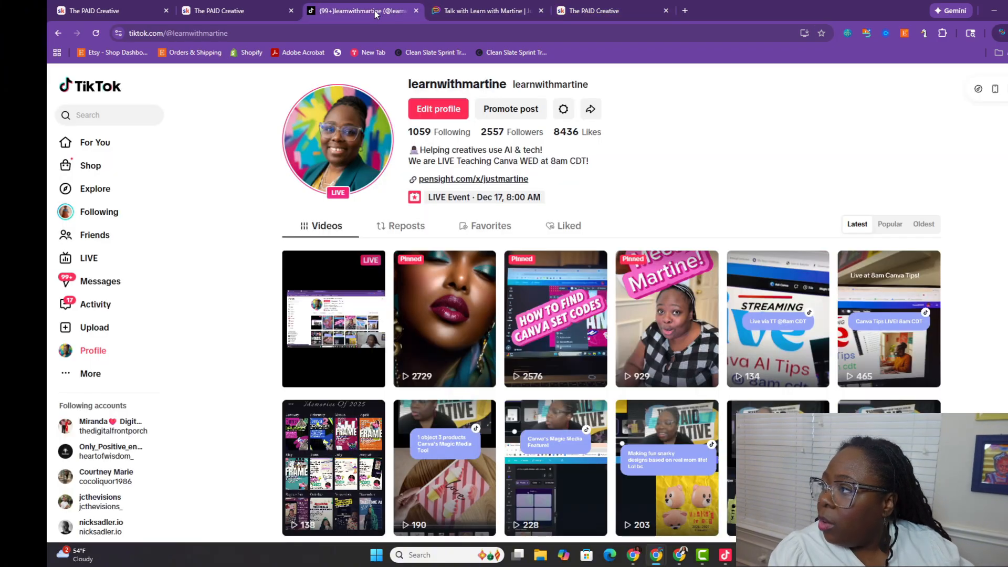
click(218, 8)
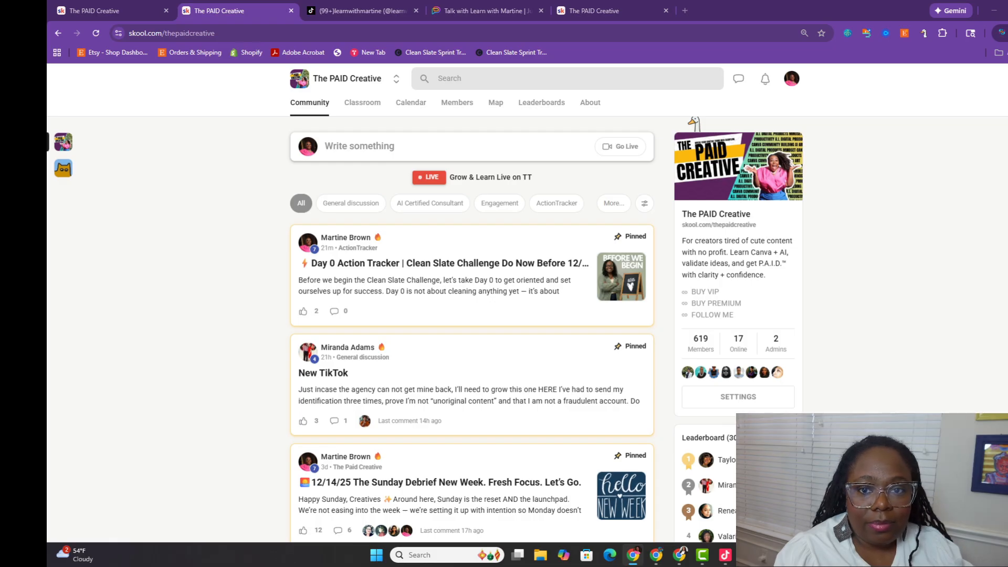
Step: Minimize the Skool browser window and switch back to the Canva projects overview
click(990, 12)
mouse_move(634, 563)
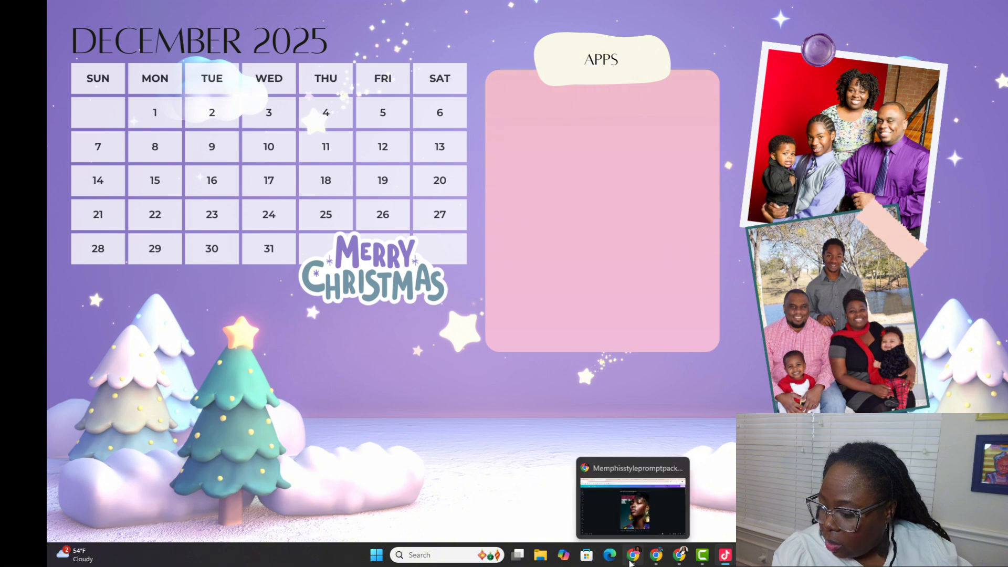
click(632, 561)
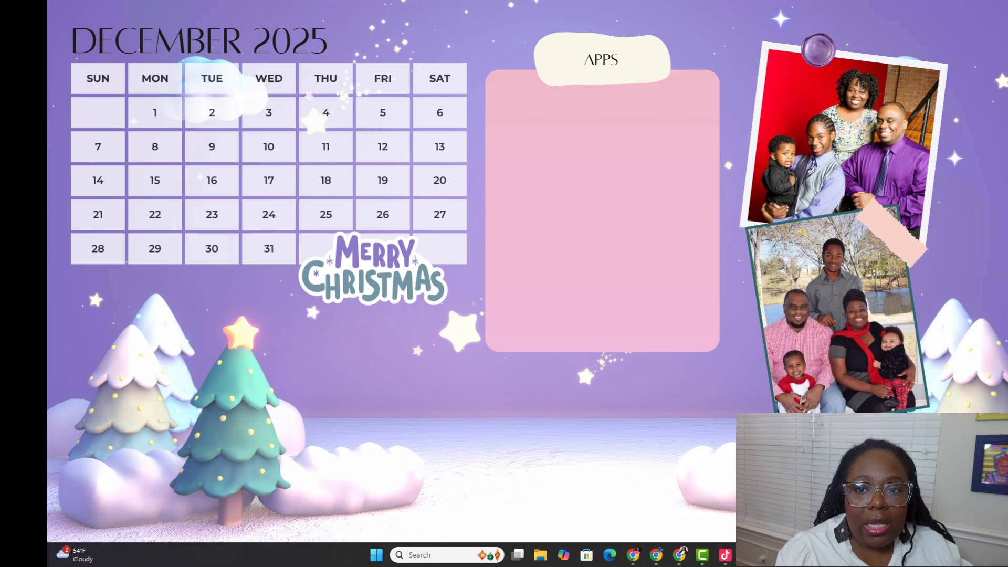
drag(1007, 94, 655, 29)
click(827, 24)
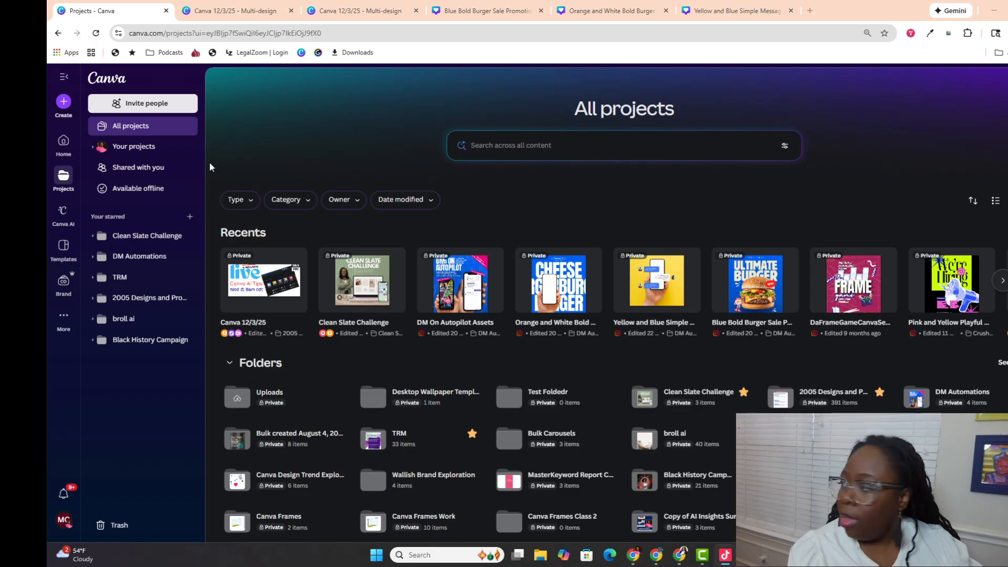
Step: Look through the recent designs on the Canva home page and return to the projects overview
click(60, 149)
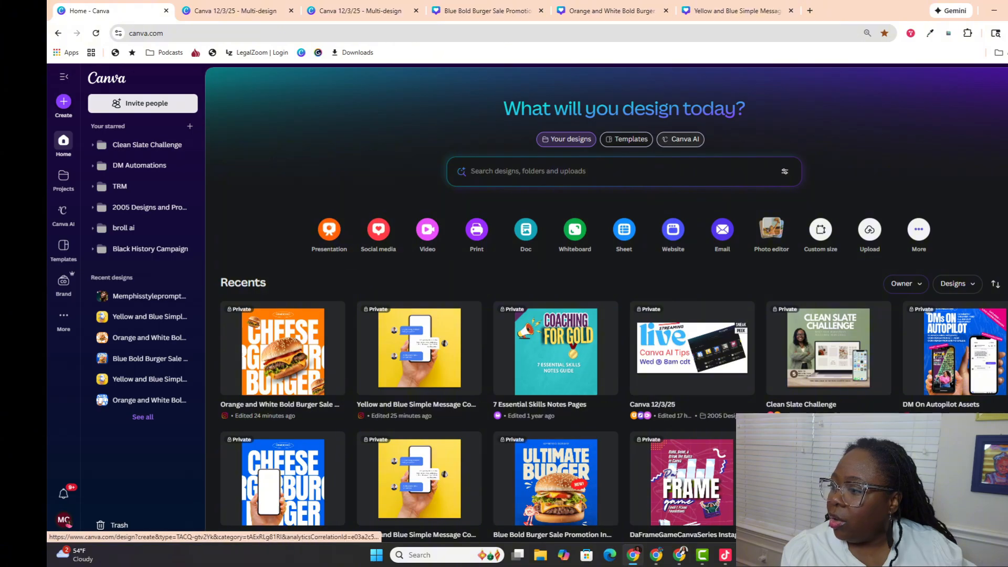
scroll(599, 295, down, 2)
scroll(600, 295, up, 2)
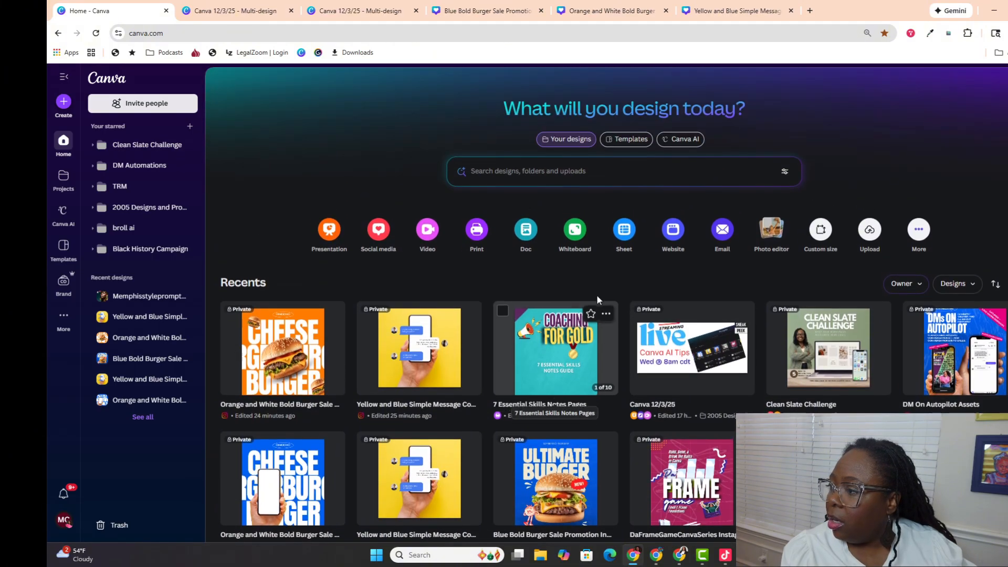
click(62, 177)
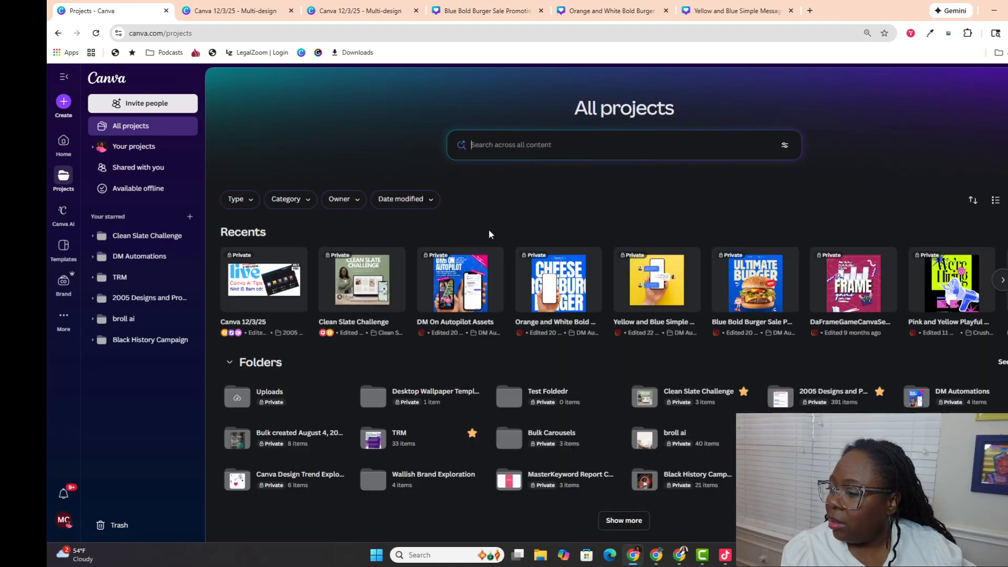
Step: Show the dialog for creating a new folder from the projects overview and close it without creating one
scroll(488, 232, down, 2)
click(1007, 95)
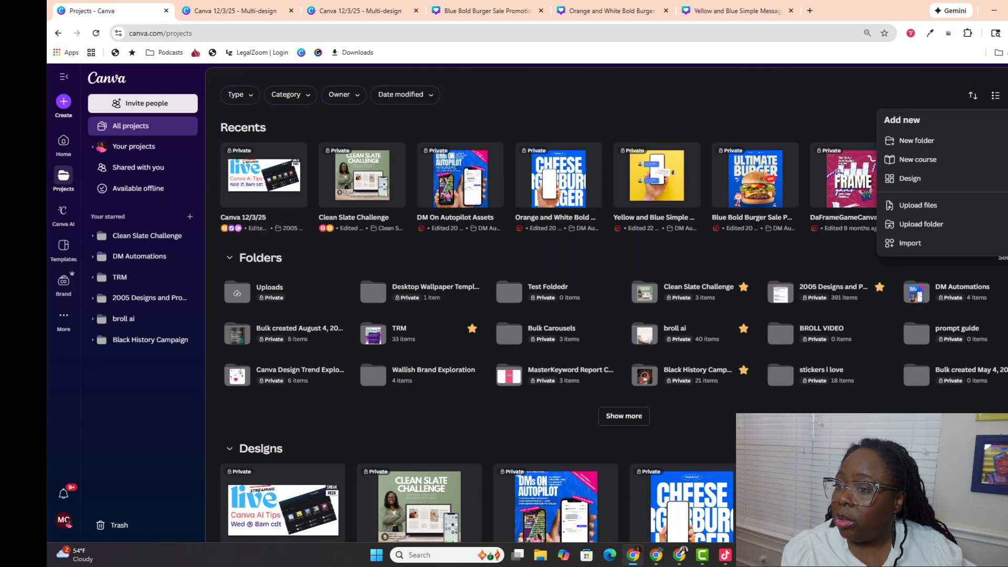
click(950, 139)
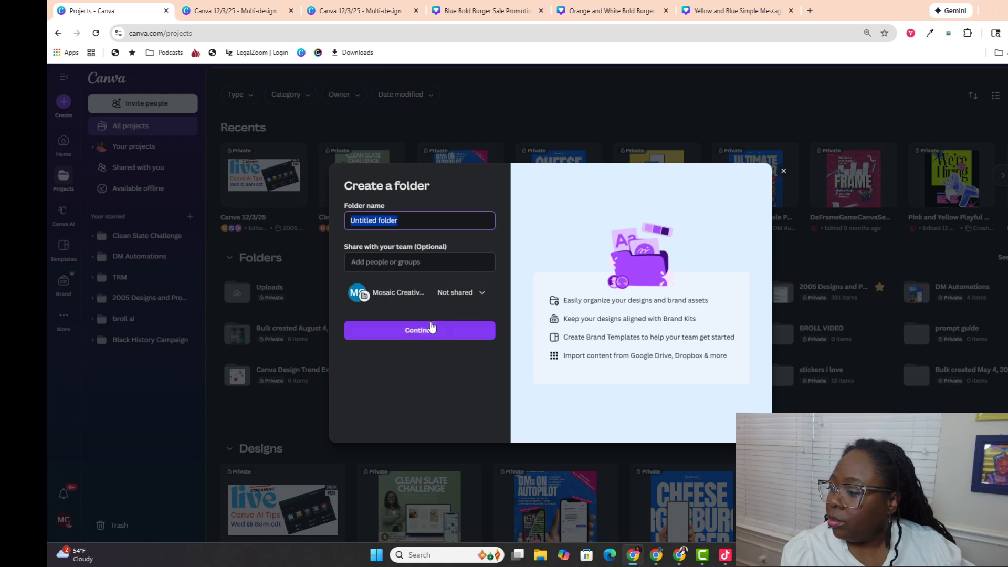
click(784, 173)
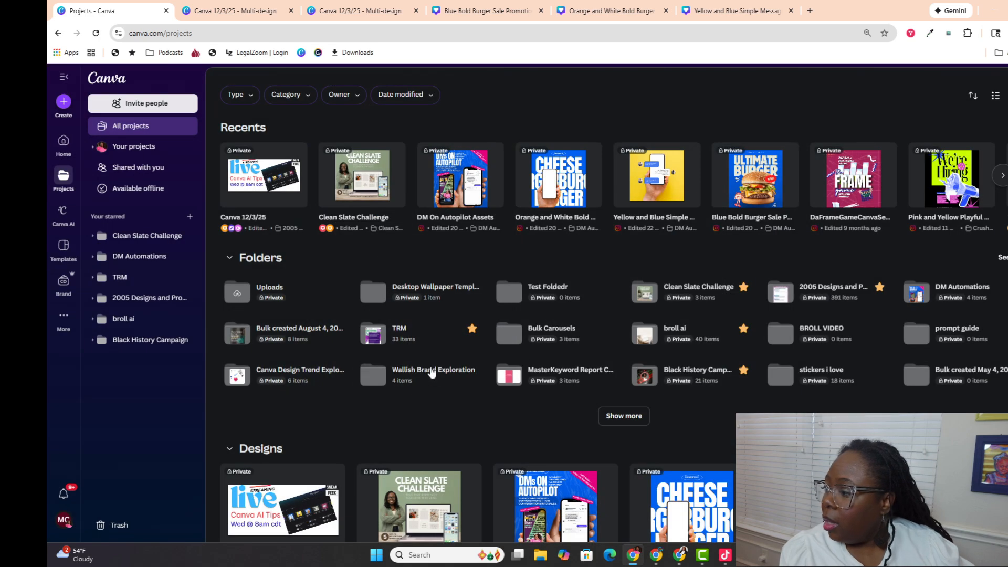
Step: Open the Desktop Wallpaper Templates folder and show its options for adding content and a nested folder, without creating anything
click(422, 288)
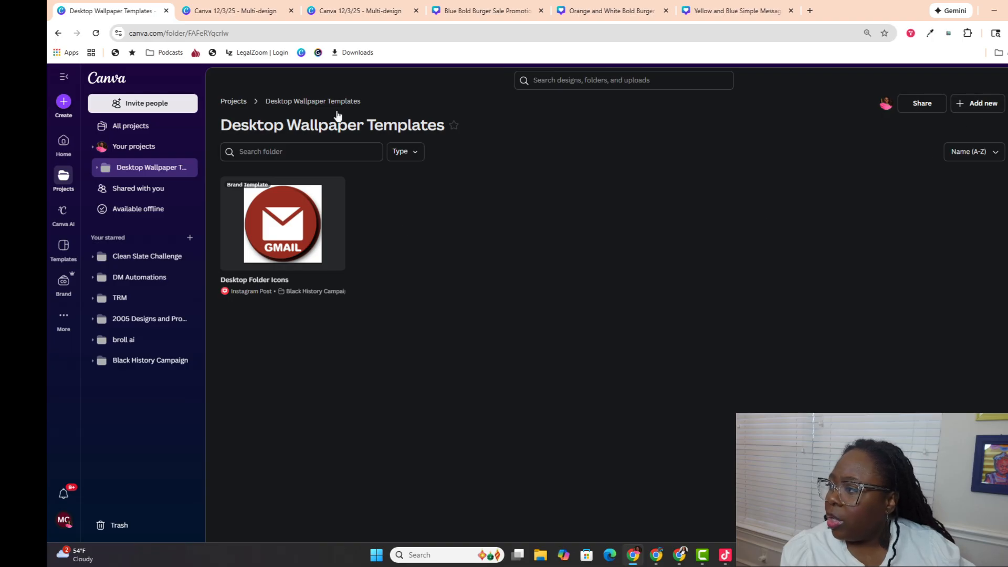
click(975, 105)
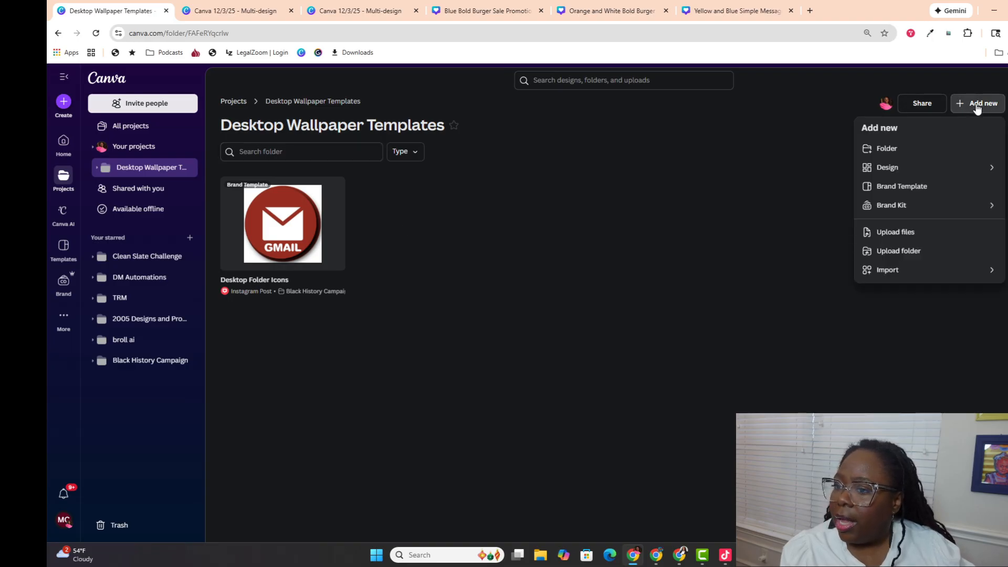
click(914, 147)
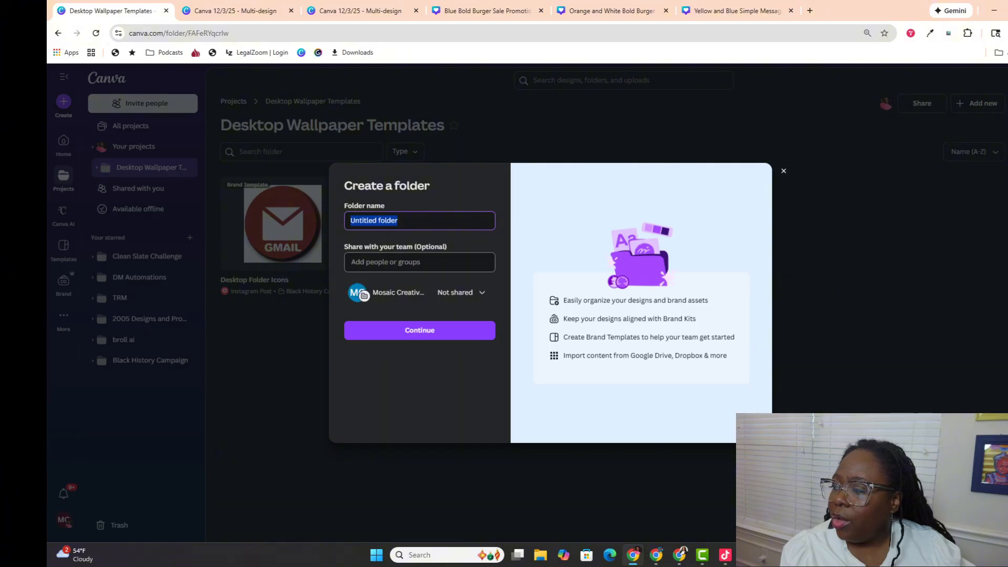
click(784, 171)
click(983, 105)
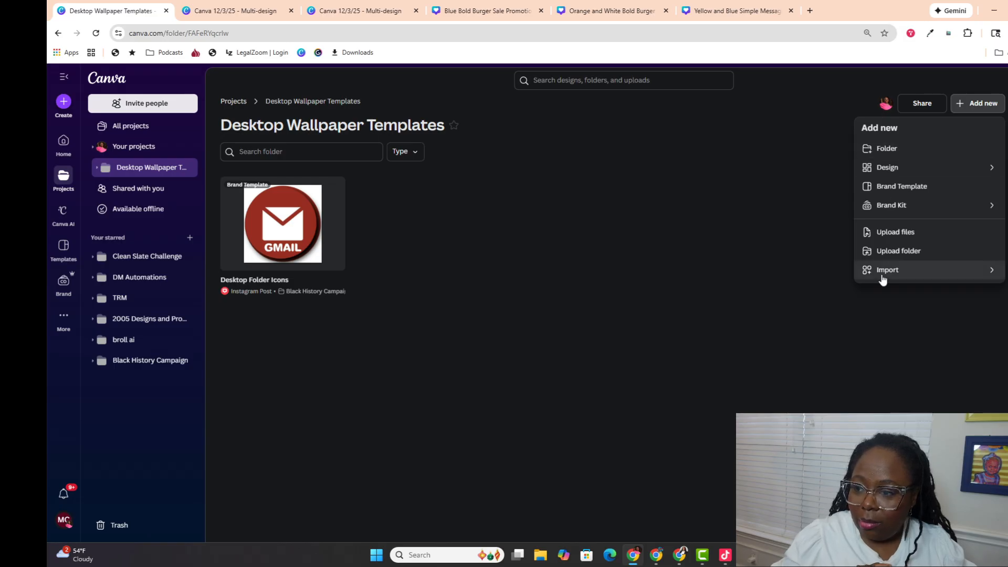
click(587, 259)
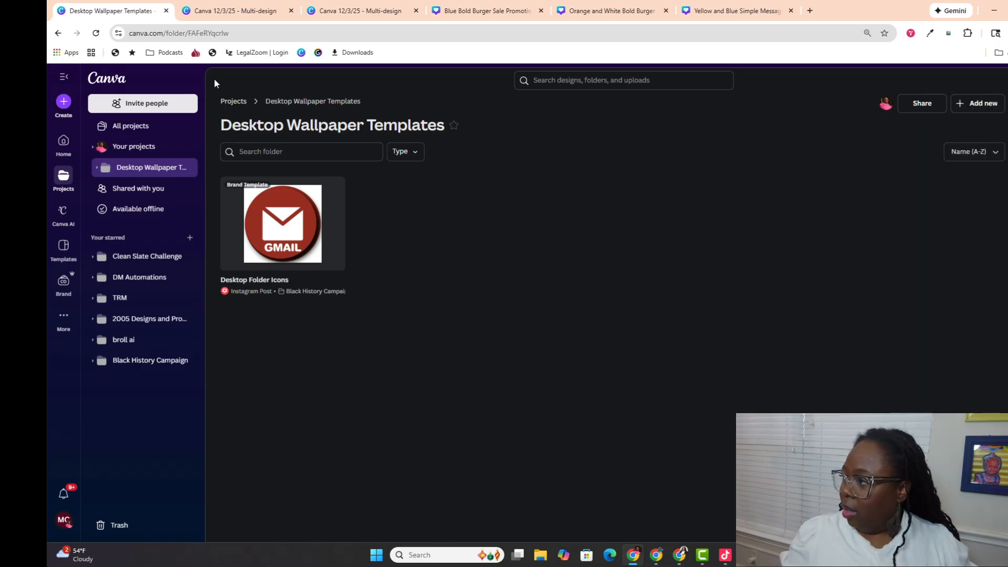
Step: Return to the projects overview, show the complete set of folders and look through it
click(223, 103)
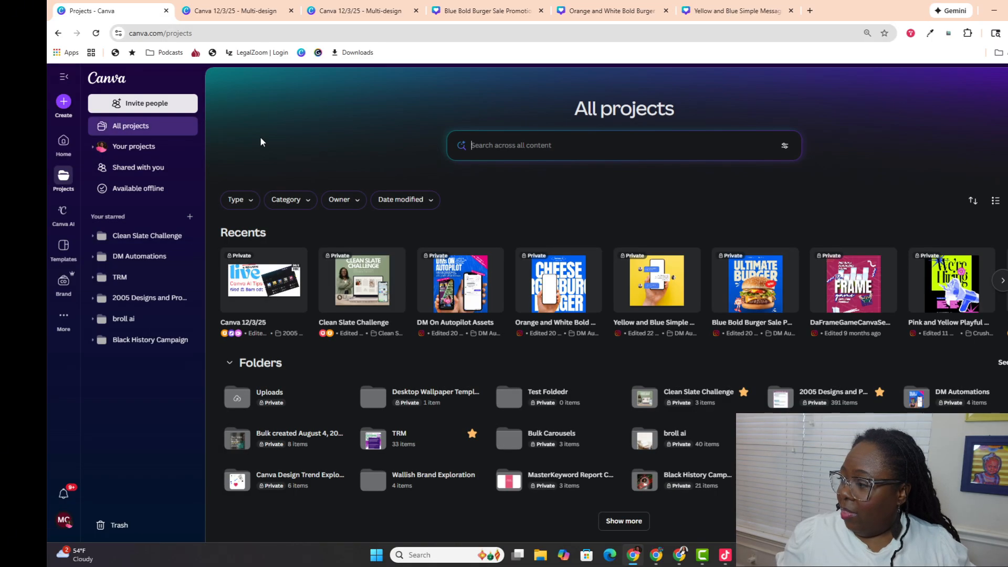
scroll(324, 288, down, 3)
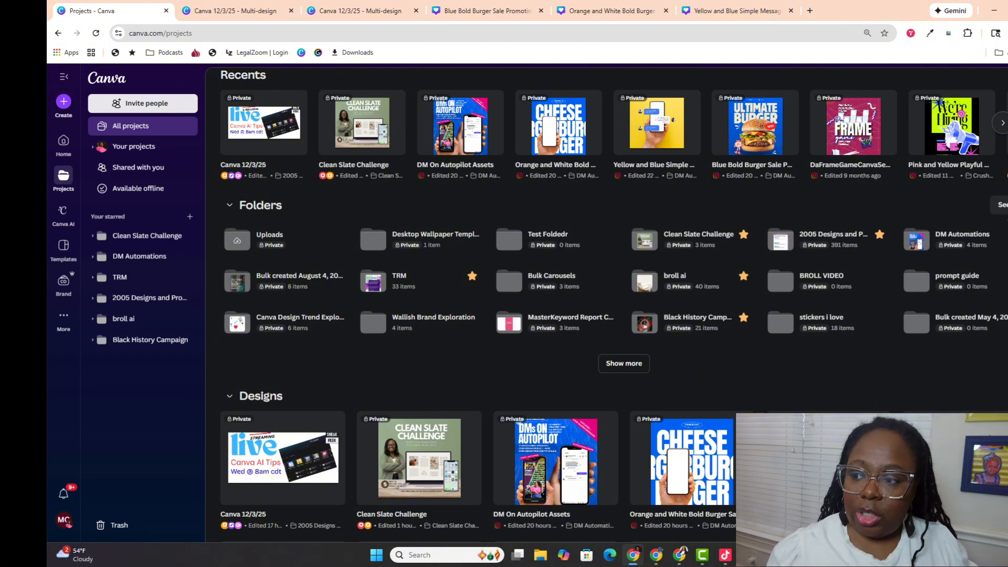
click(1000, 205)
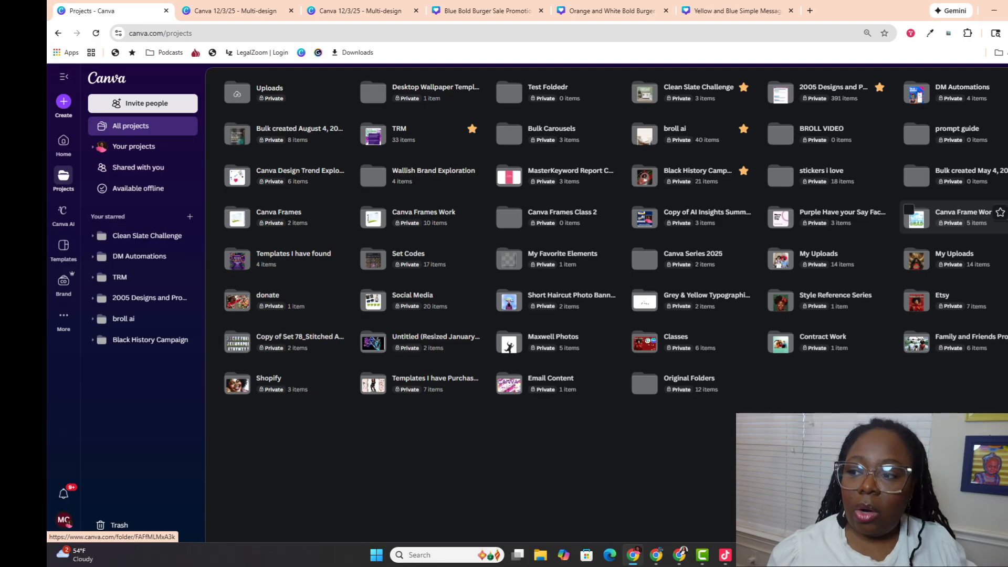
scroll(618, 352, up, 3)
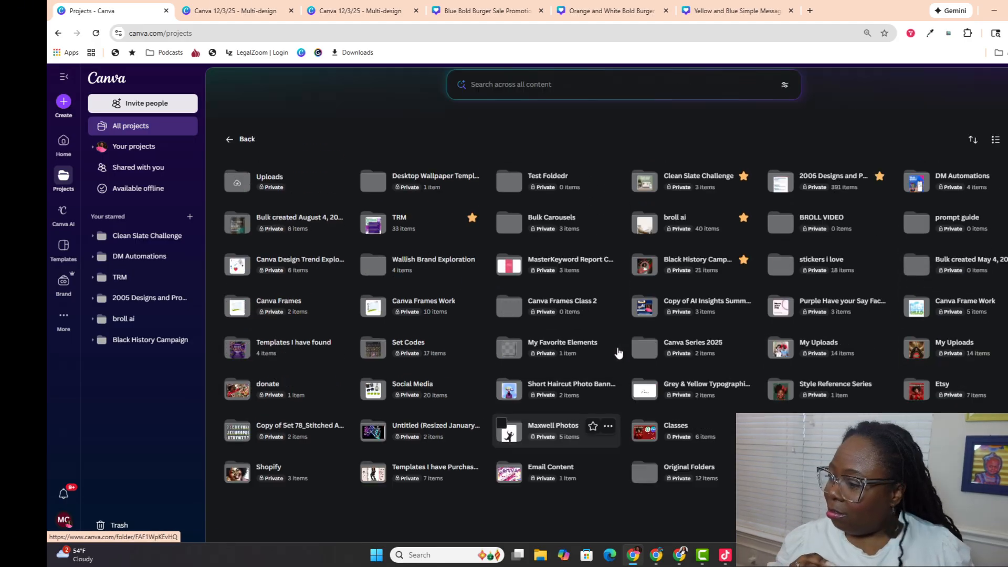
scroll(484, 321, down, 1)
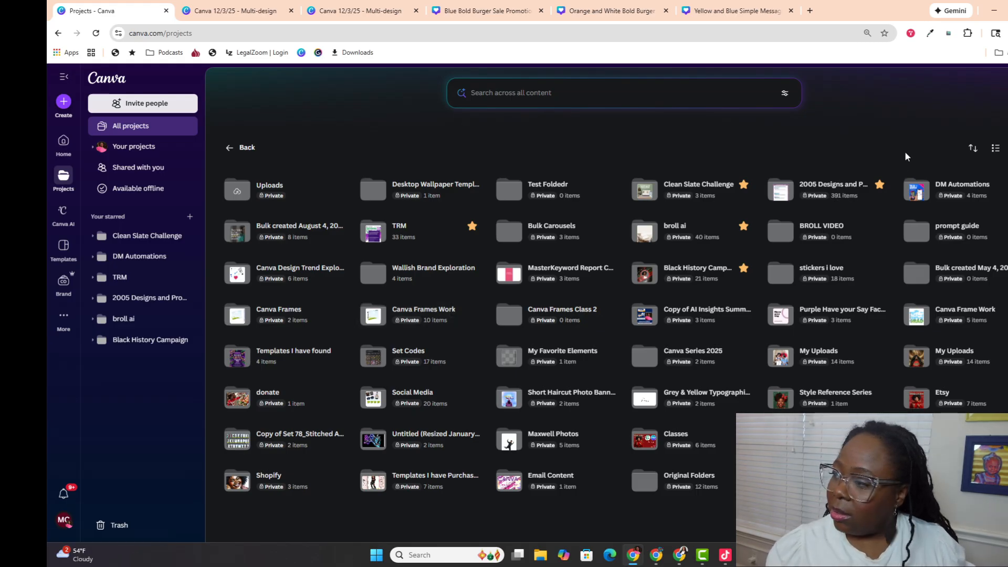
scroll(881, 204, up, 1)
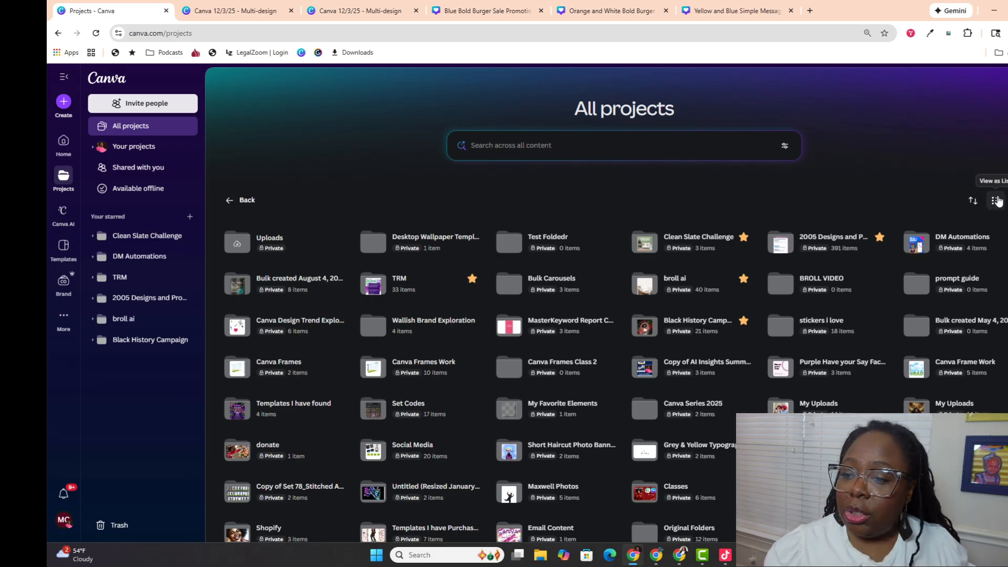
Step: Show the folders as a list, look through the rows, and switch back to the grid view
click(995, 200)
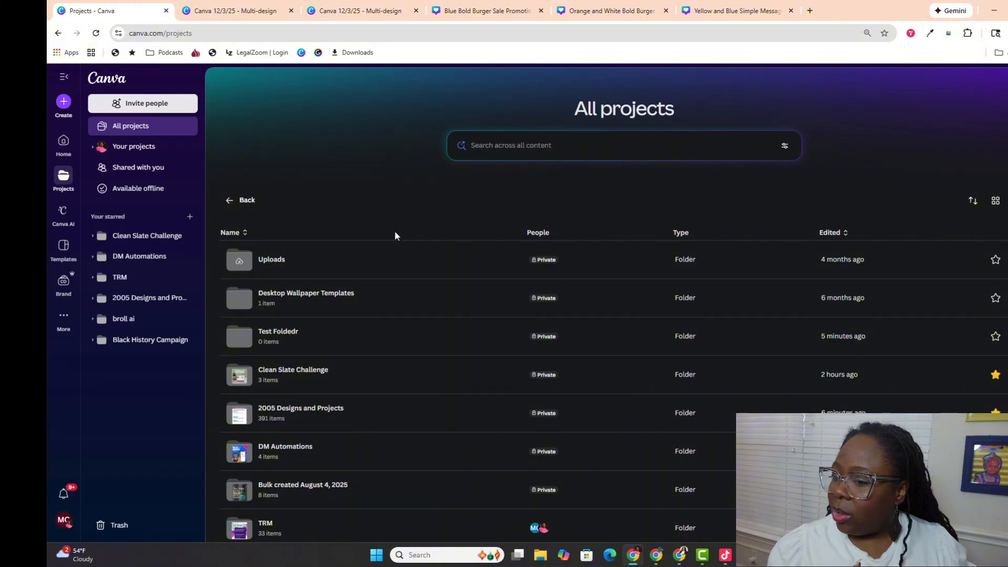
scroll(395, 234, down, 3)
scroll(394, 232, up, 3)
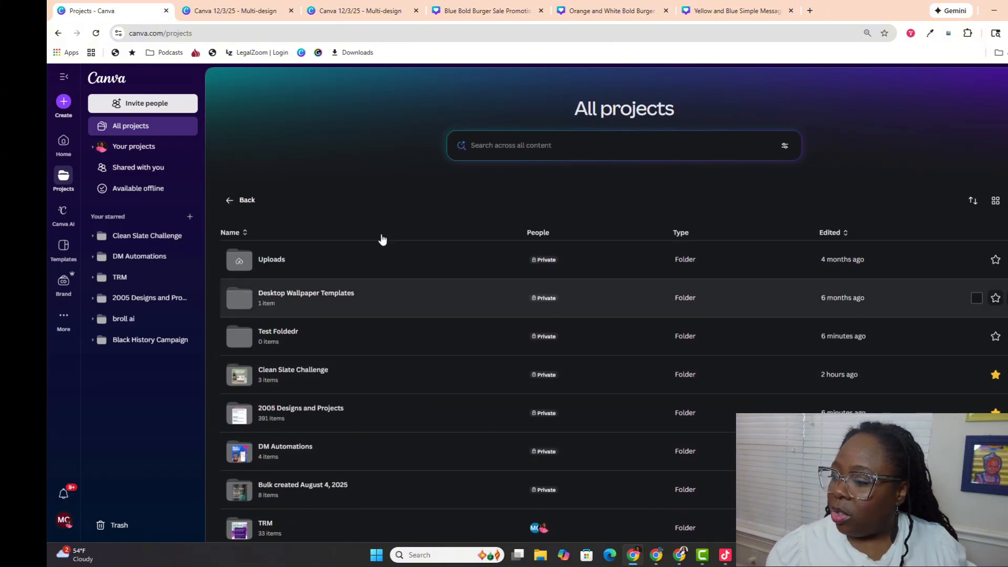
click(994, 202)
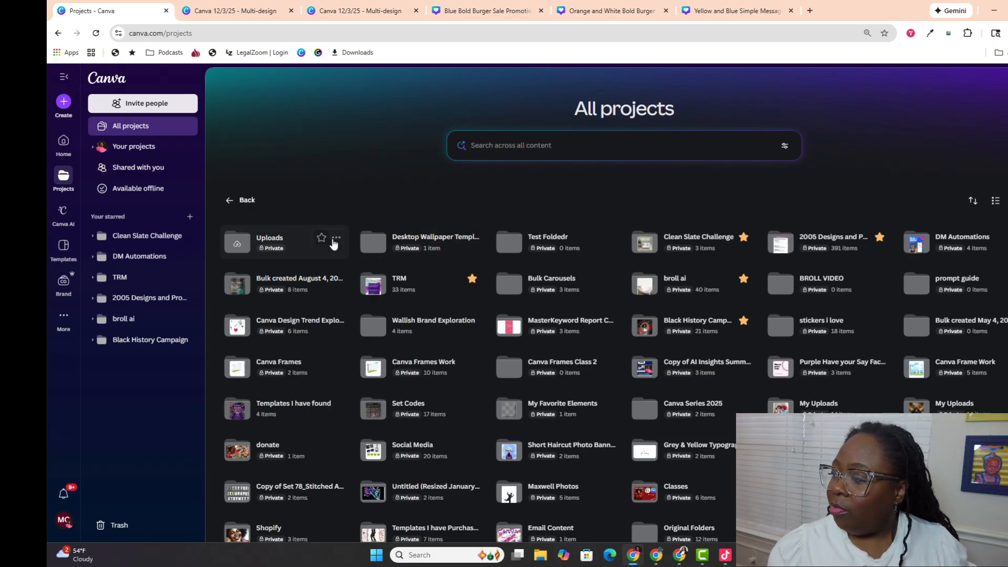
scroll(978, 390, down, 2)
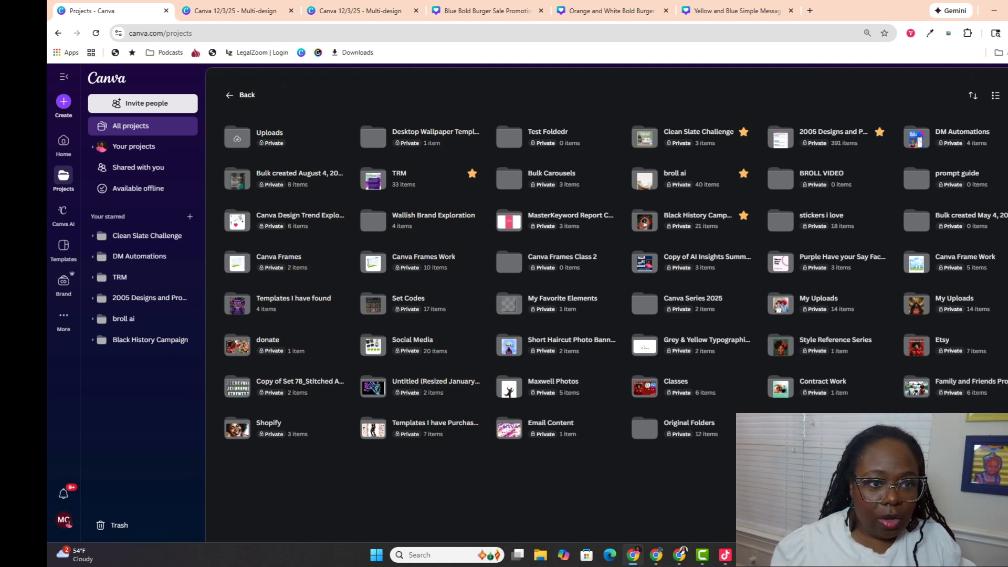
key(alt+Tab)
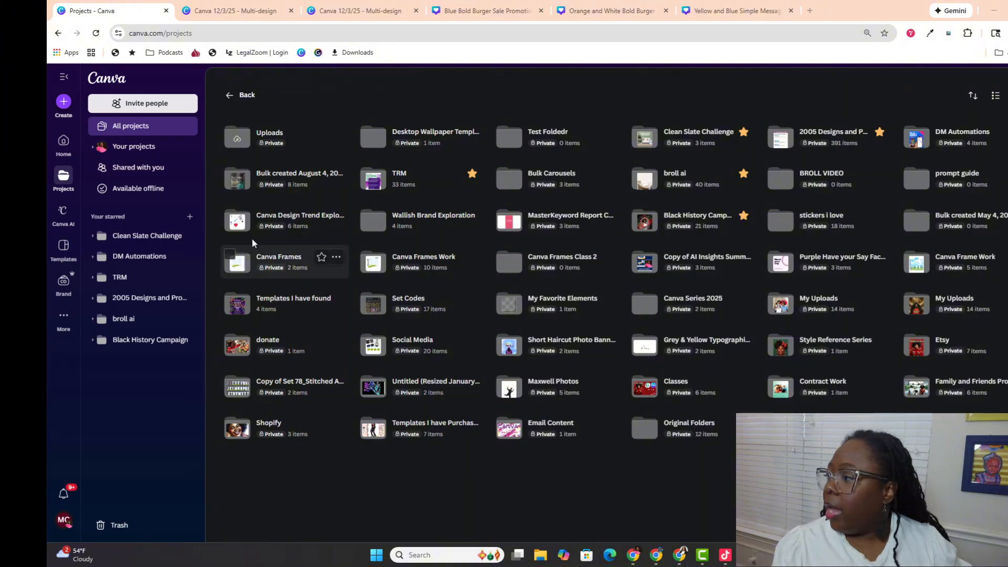
scroll(456, 199, up, 2)
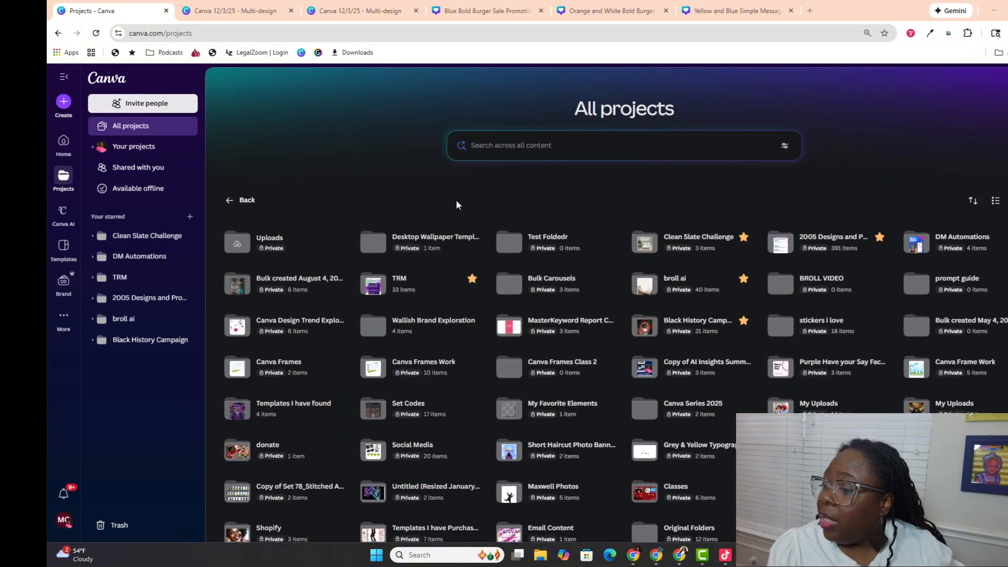
scroll(456, 199, down, 1)
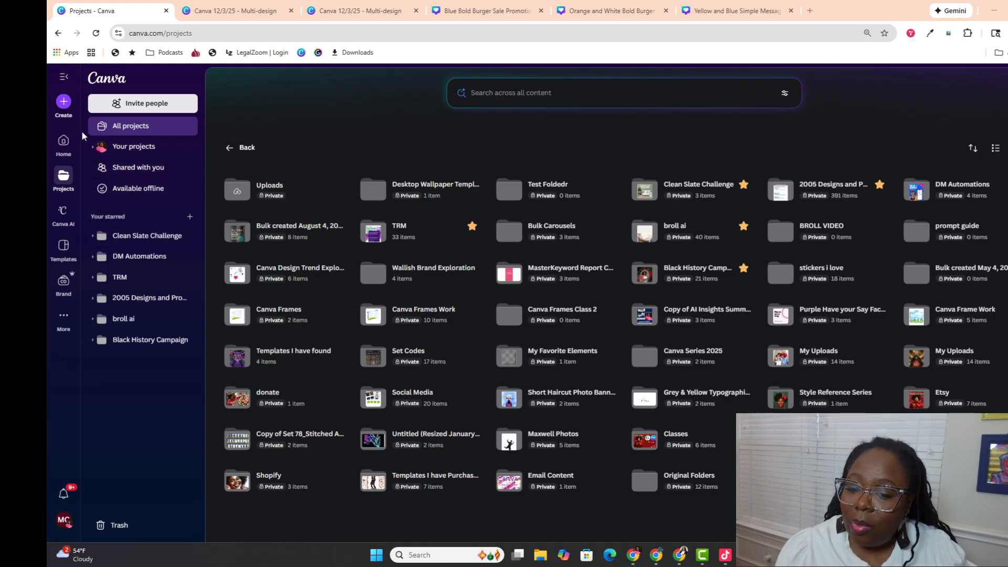
Step: Show the starred folders section on the home page, collapse and expand it, and return to the folders in the projects overview
click(68, 148)
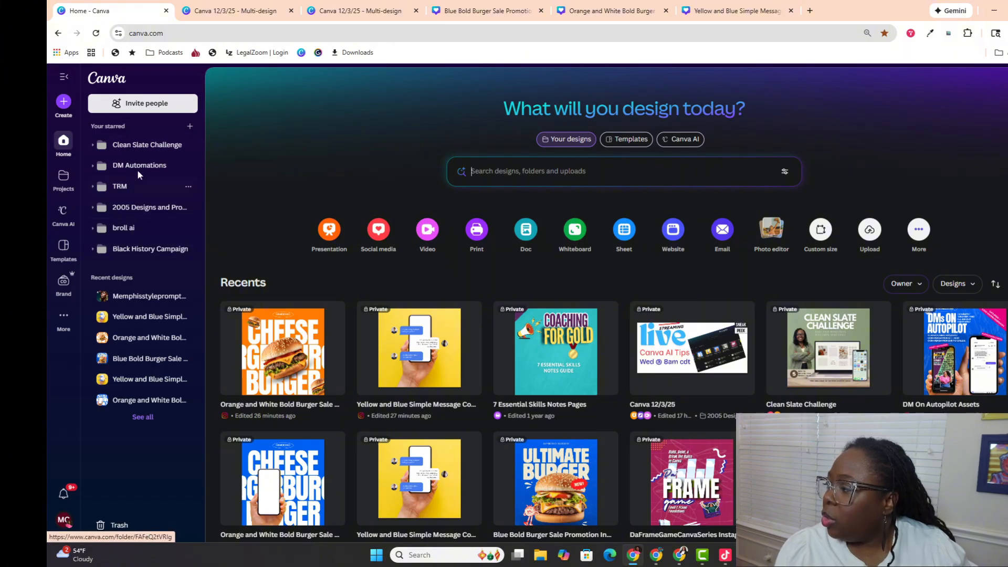
click(118, 127)
click(119, 127)
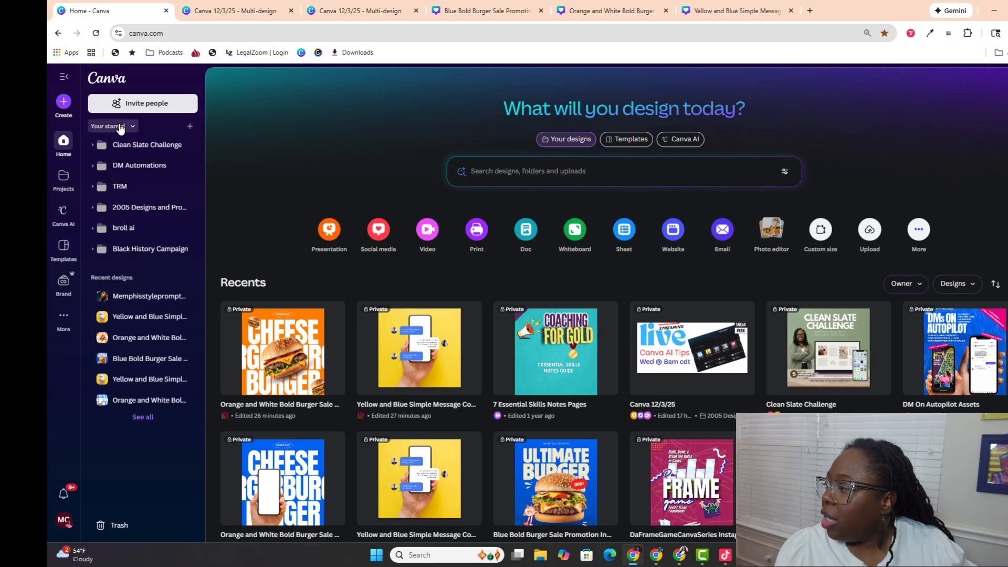
click(64, 178)
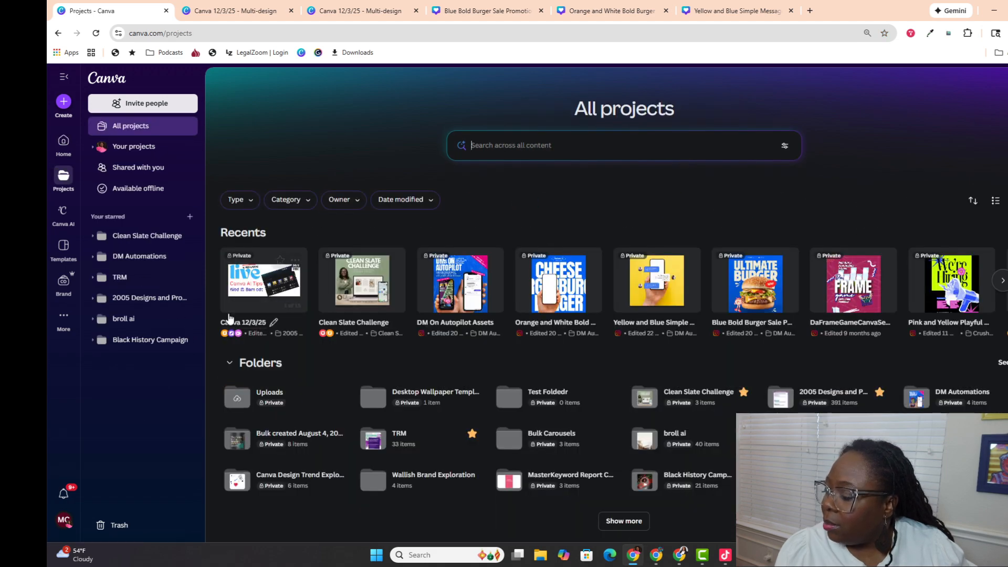
scroll(410, 420, down, 2)
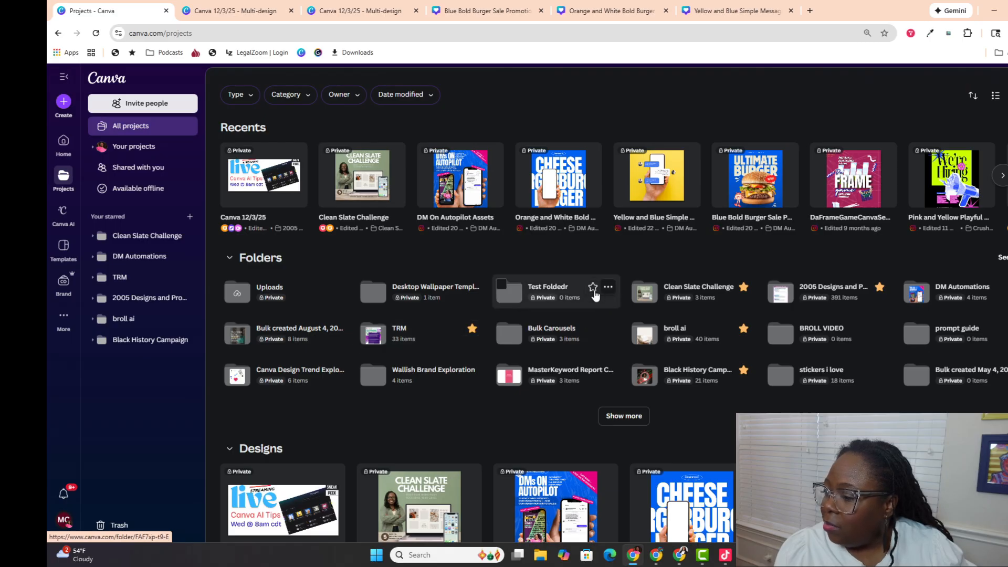
Step: Look through the home page designs, view the starred Clean Slate Challenge folder and return to the home page
click(72, 144)
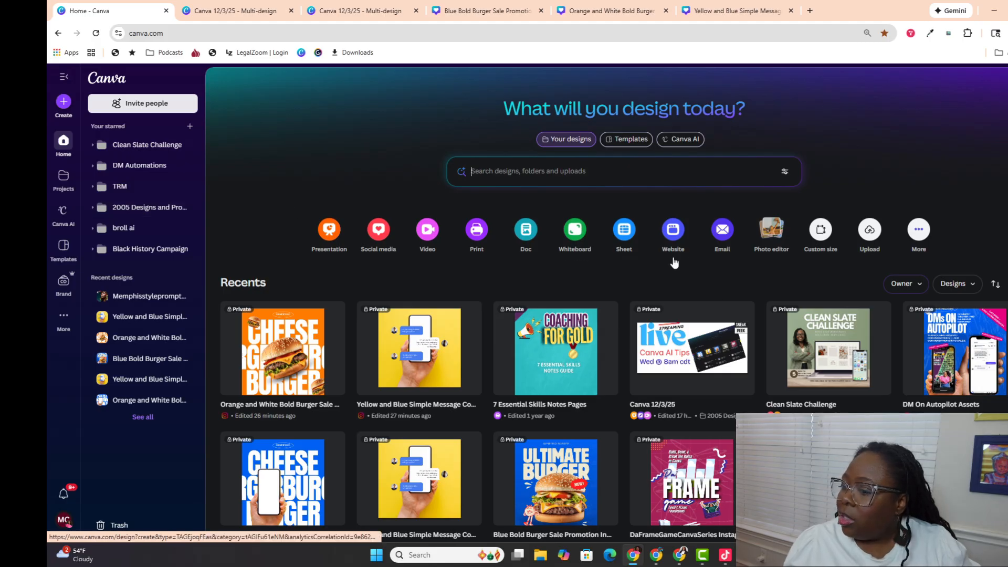
scroll(683, 315, down, 15)
scroll(683, 317, up, 15)
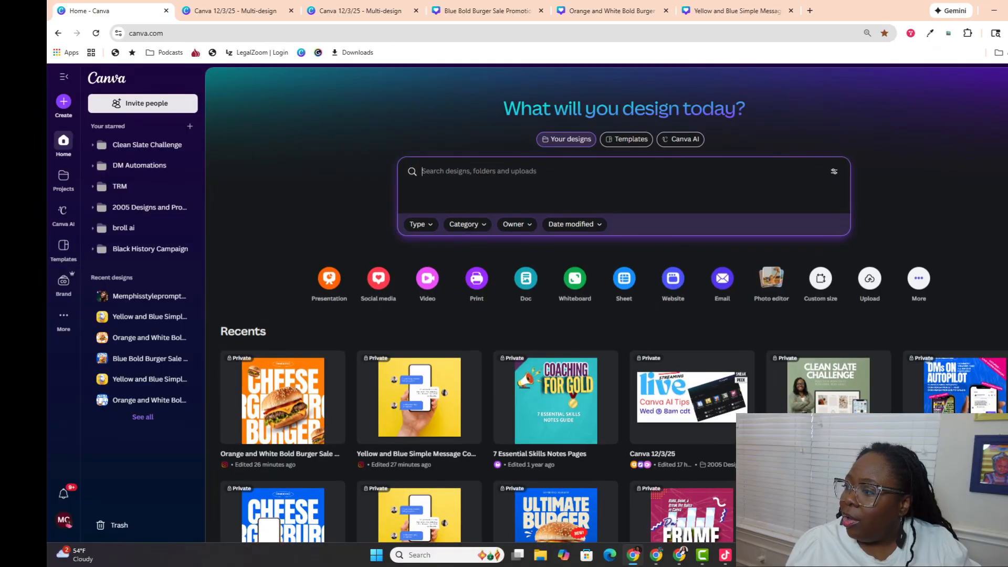
click(146, 145)
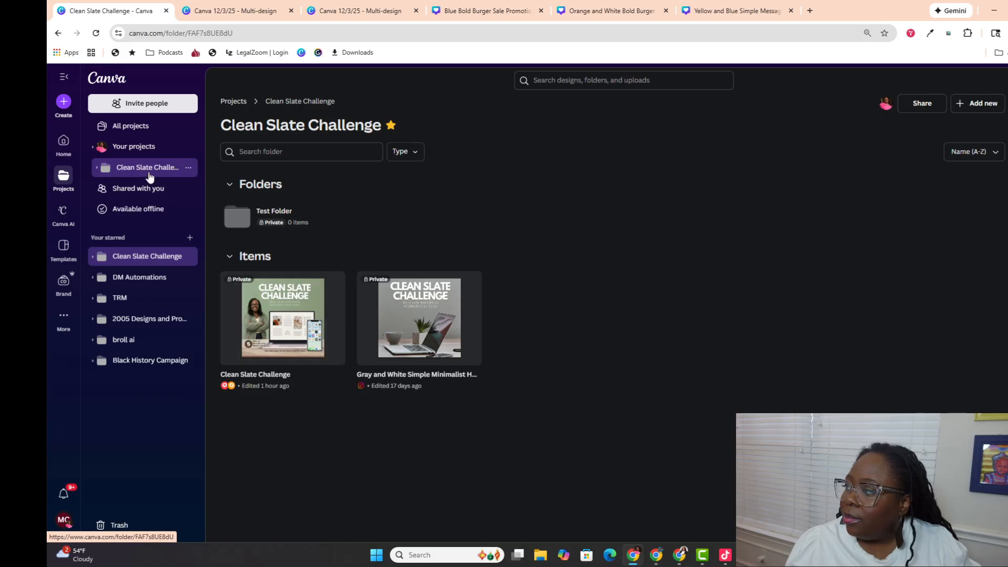
click(64, 142)
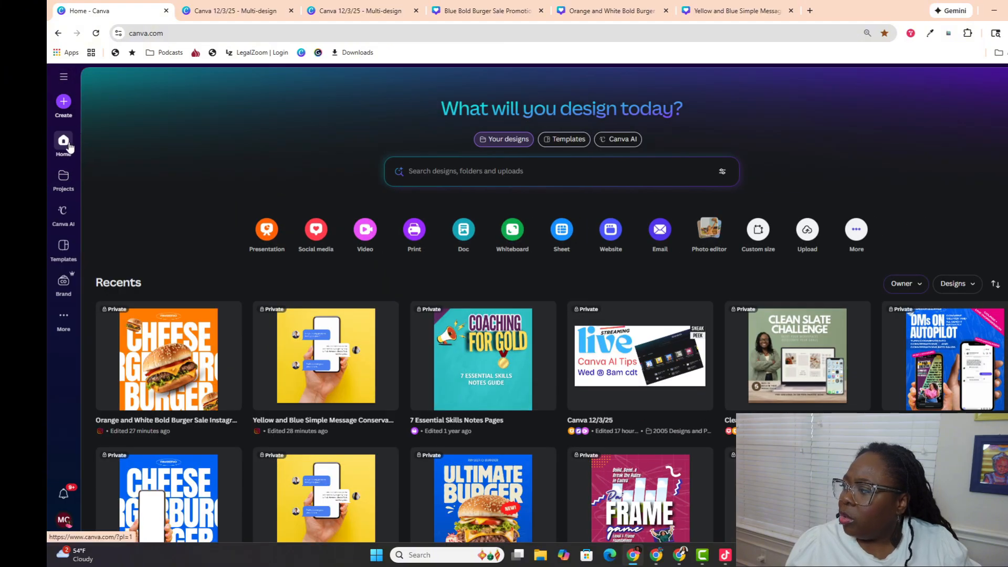
Step: Demonstrate expanding and collapsing the home page's side panel, leaving the starred folders displayed
click(64, 78)
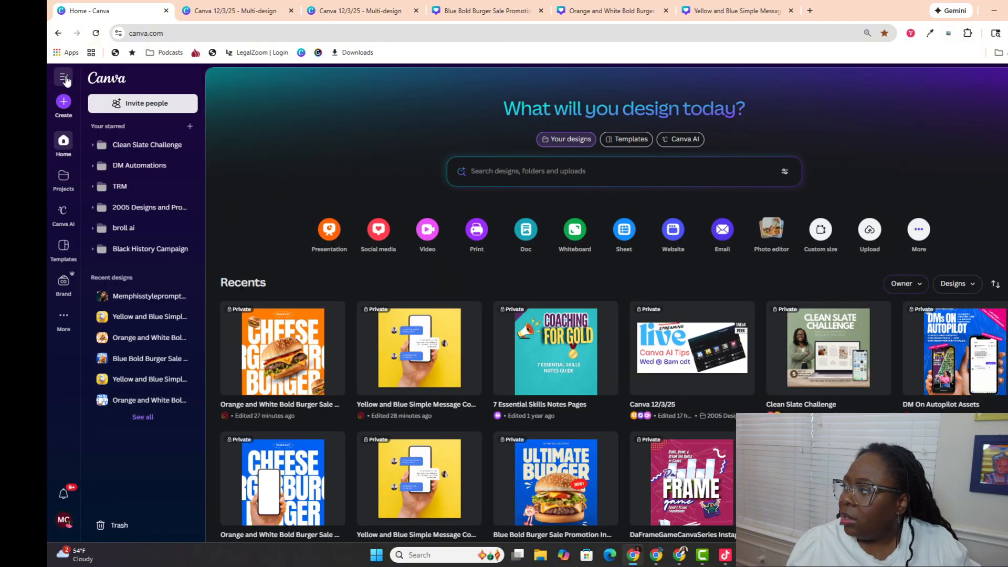
click(65, 79)
click(65, 82)
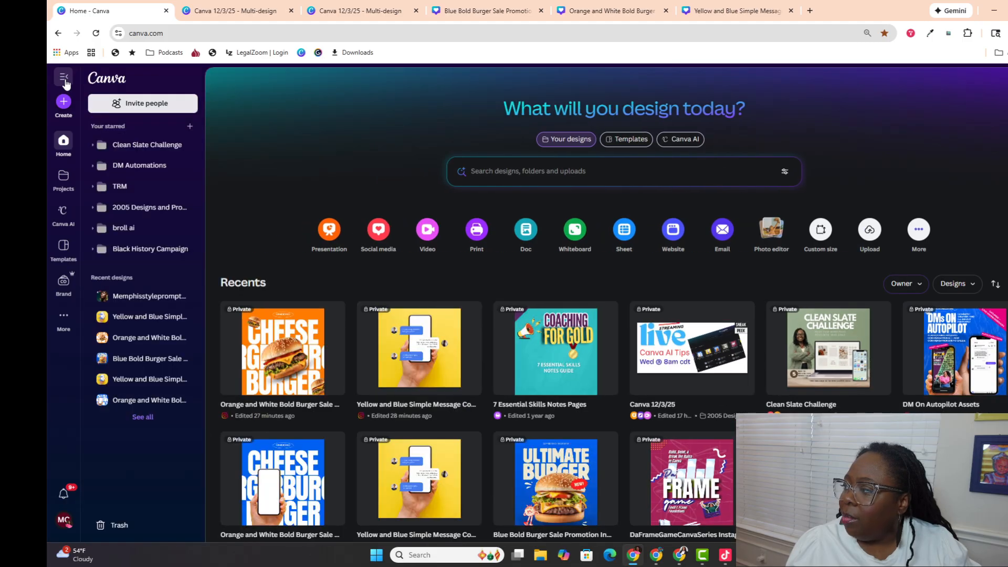
click(65, 82)
click(65, 81)
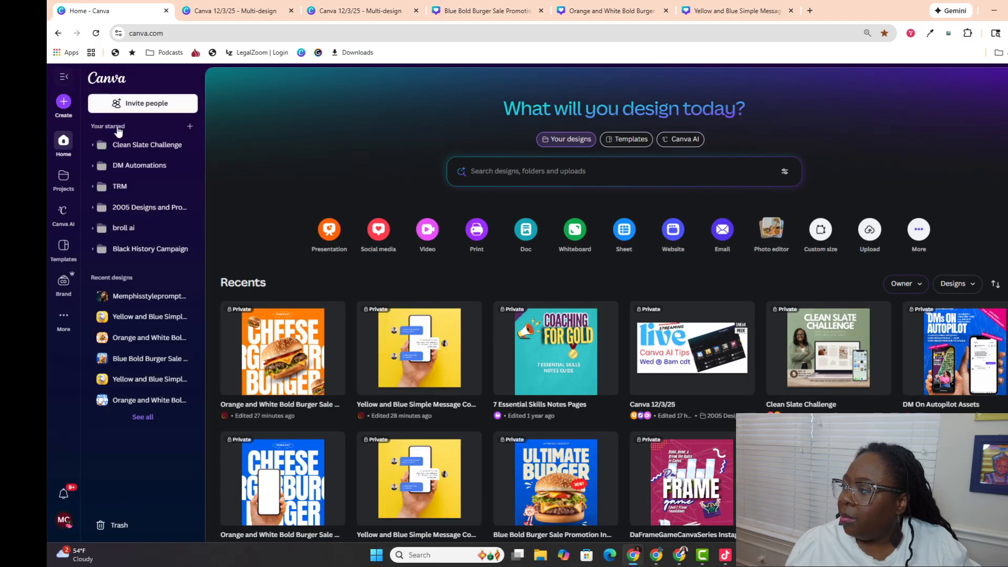
Step: Reorder the starred folders so DM Automations comes first, followed by TRM and Clean Slate Challenge
drag(111, 149, 127, 180)
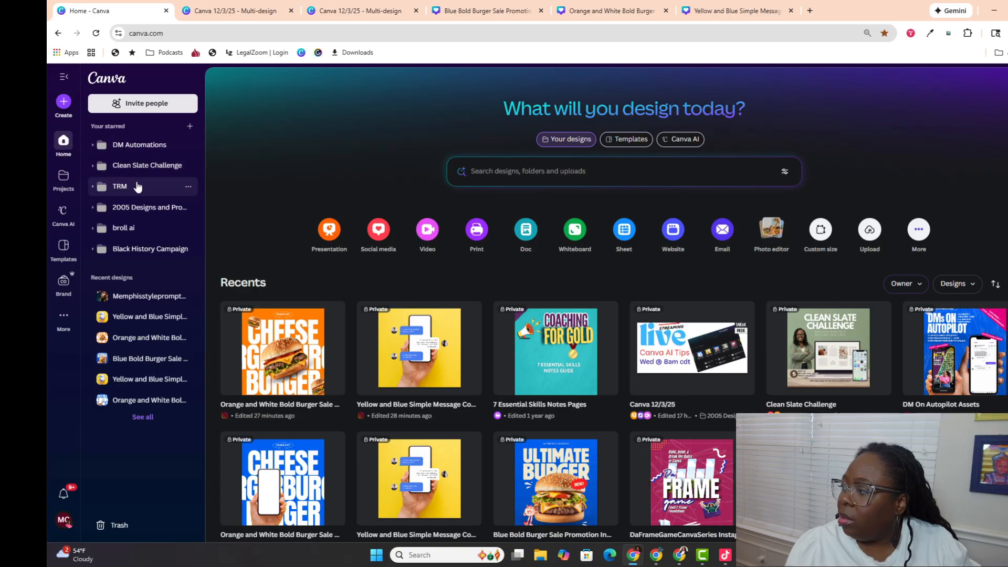
drag(138, 187, 147, 144)
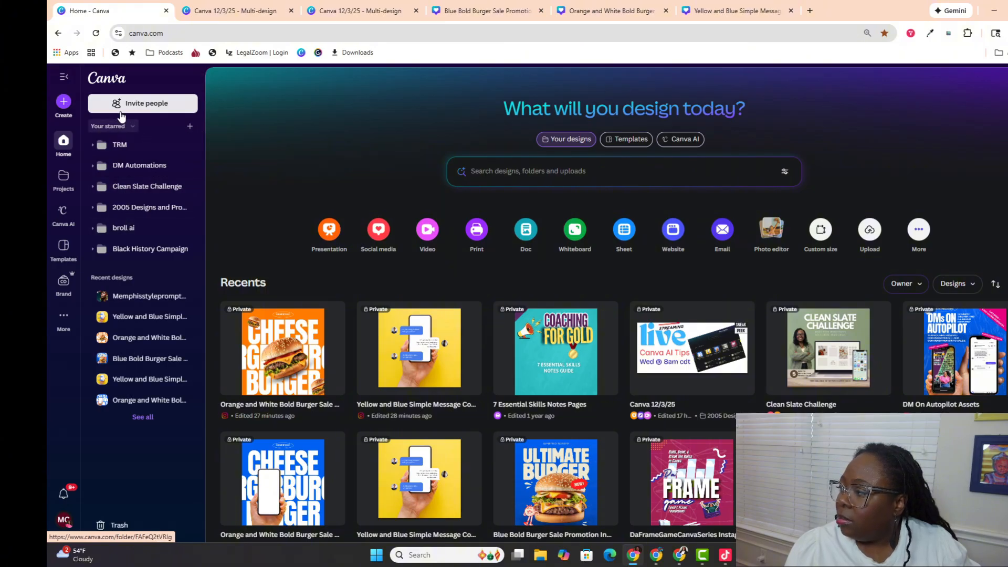
drag(125, 166, 131, 142)
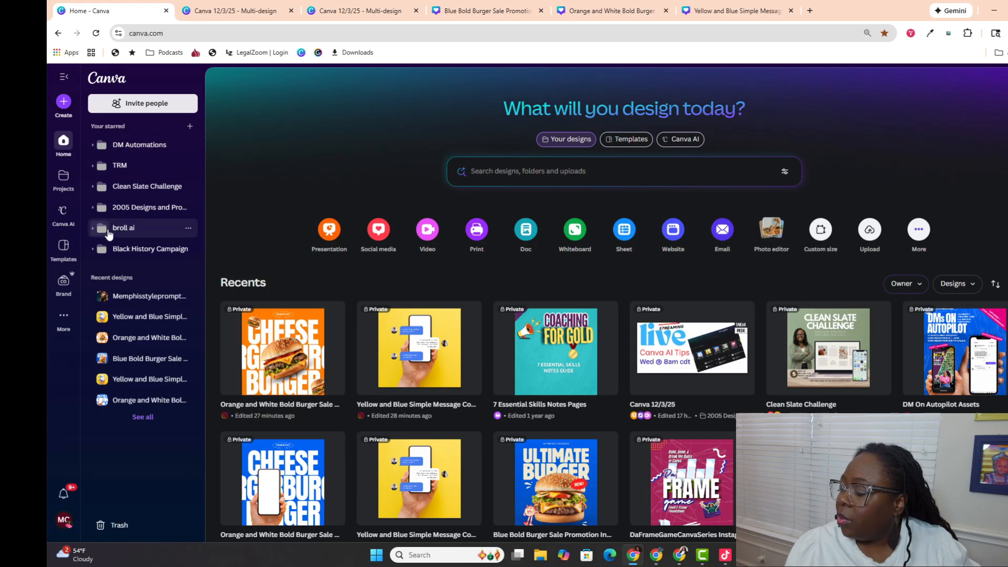
Step: Add a new section named Social Media to the starred items
click(190, 128)
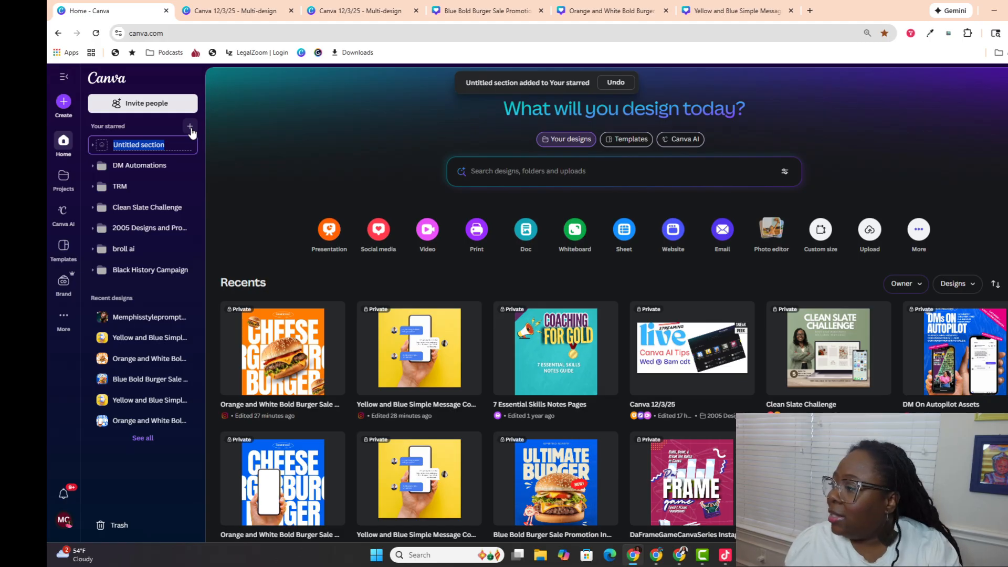
key(BackSpace)
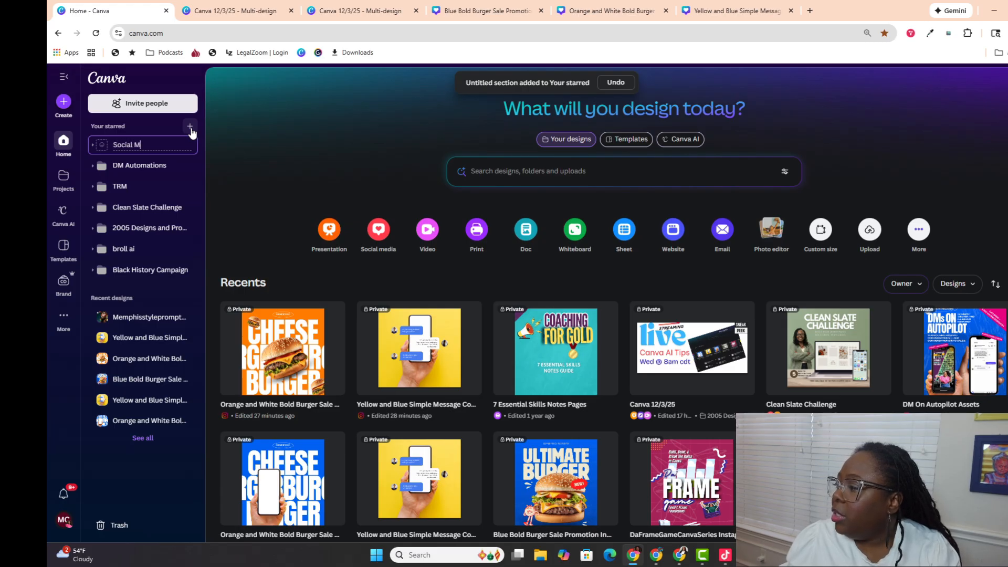
text(Social Med)
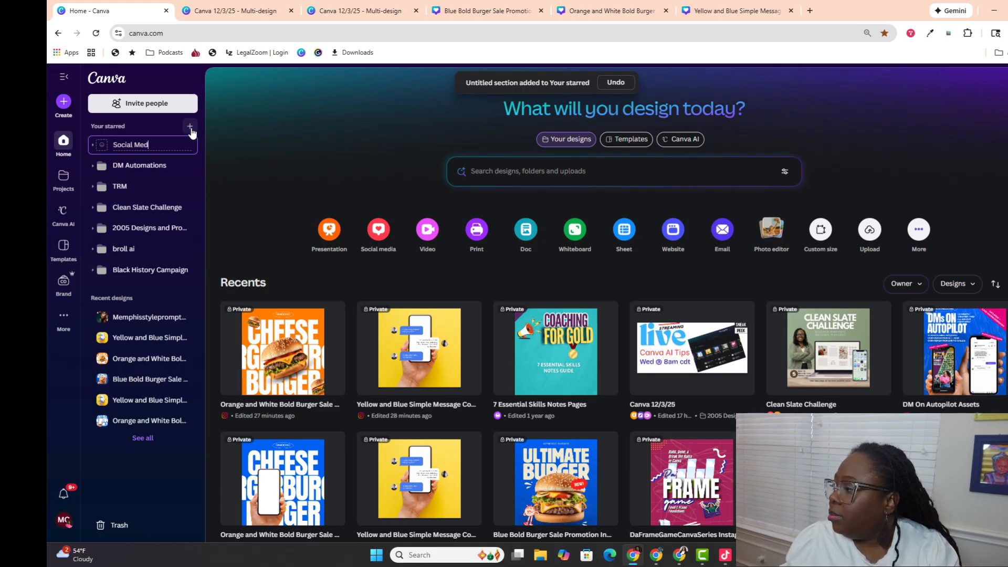
text(ia)
key(Return)
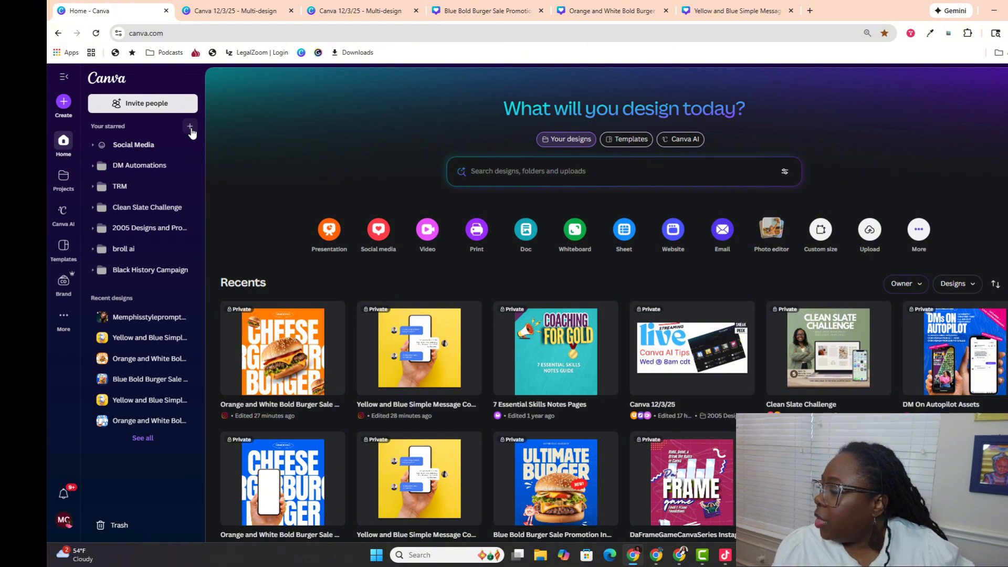
Step: Expand the Social Media section and add the orange cheeseburger design from the recent designs to it
click(93, 146)
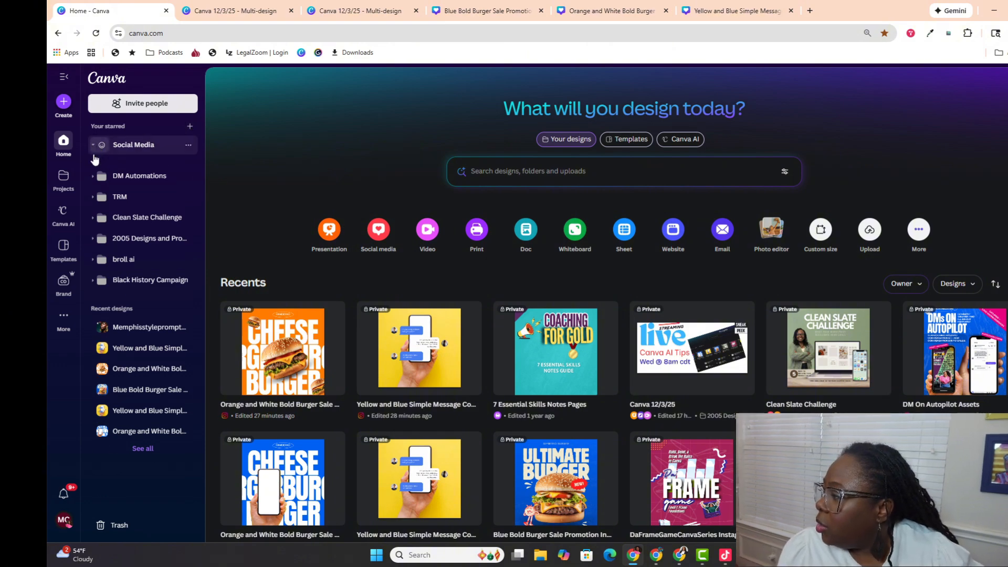
drag(231, 325, 162, 181)
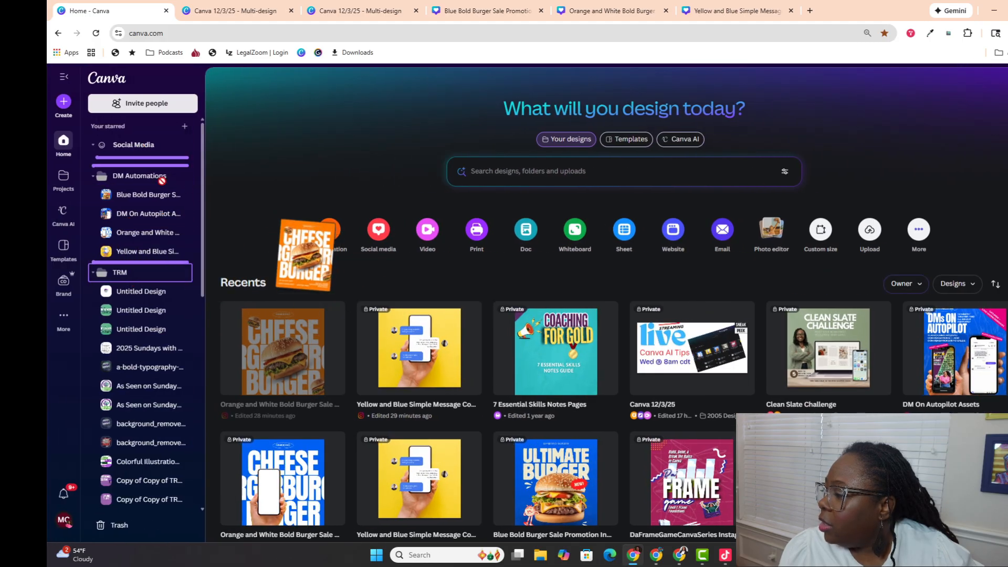
drag(255, 296, 241, 161)
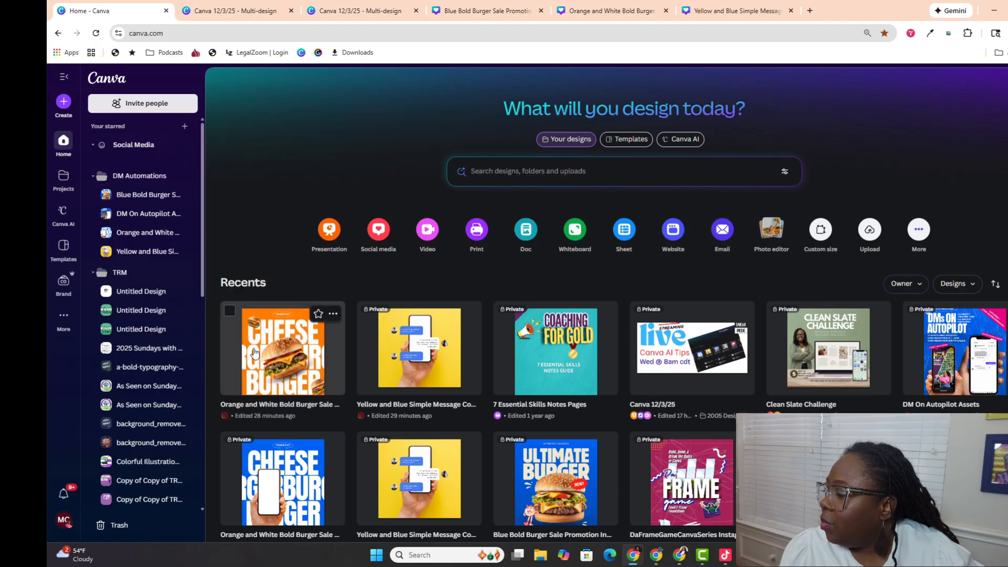
drag(267, 352, 168, 154)
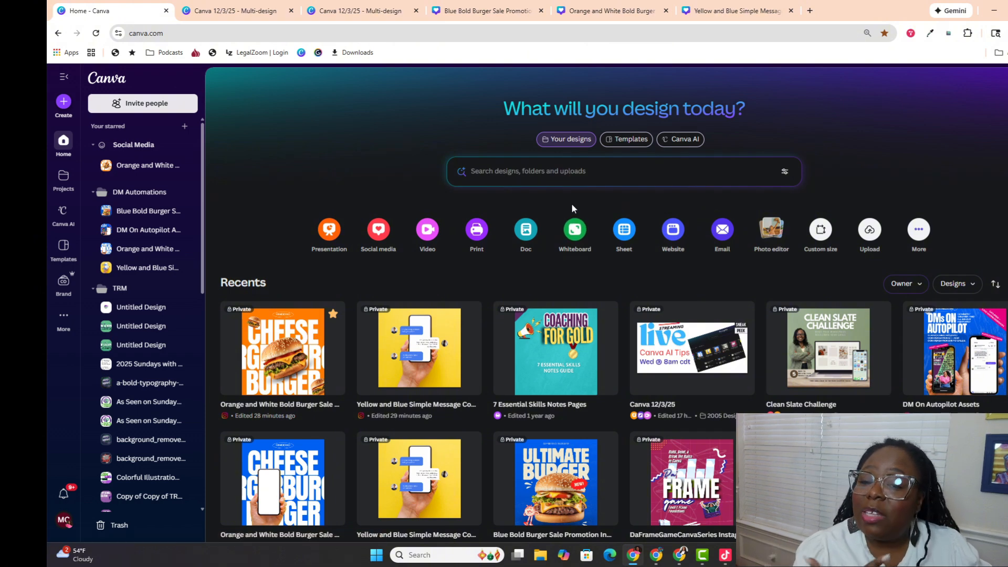
Step: Open the projects overview and look through its folders, designs, brand templates and images
scroll(280, 229, down, 1)
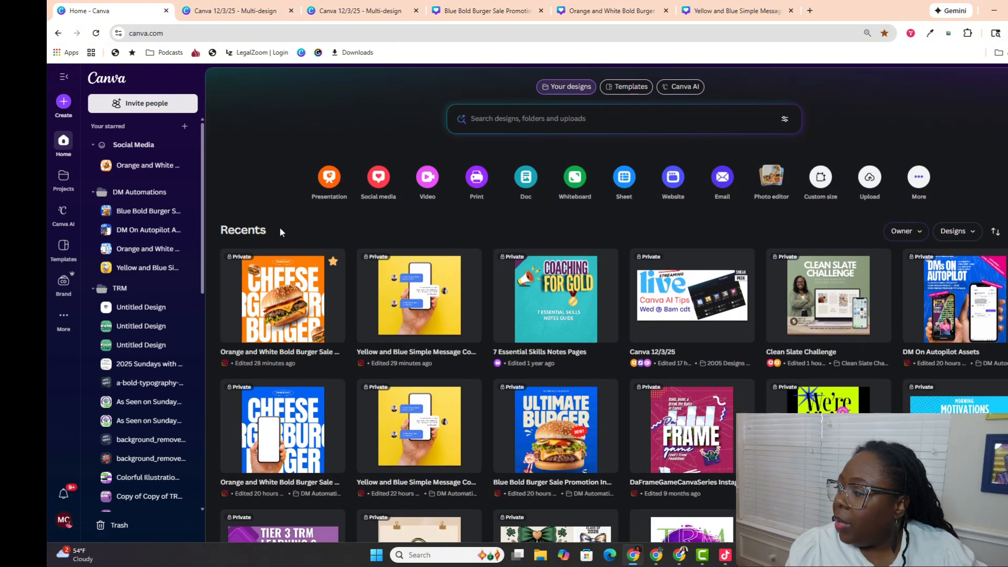
scroll(279, 227, up, 1)
click(65, 176)
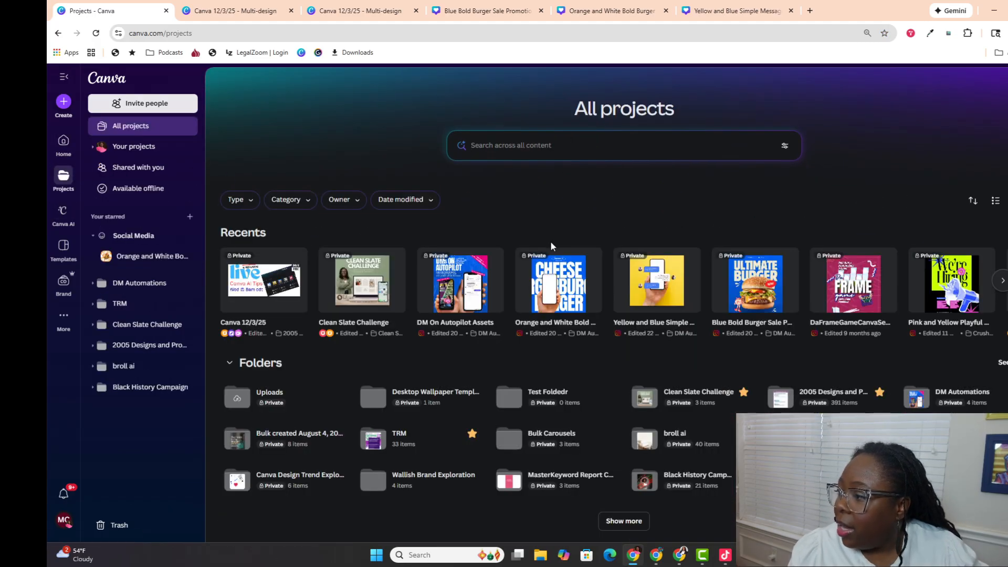
scroll(514, 242, down, 4)
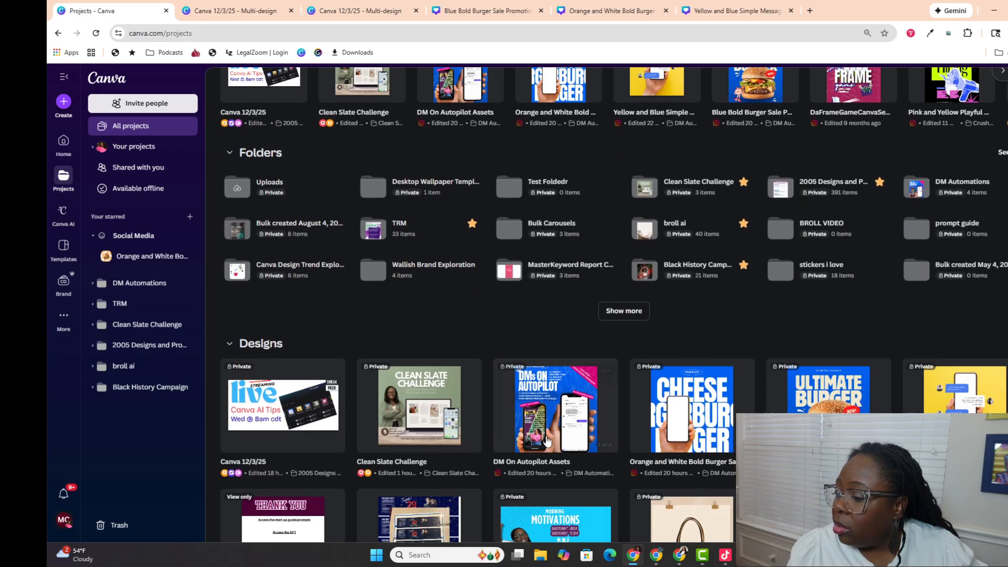
scroll(588, 325, down, 10)
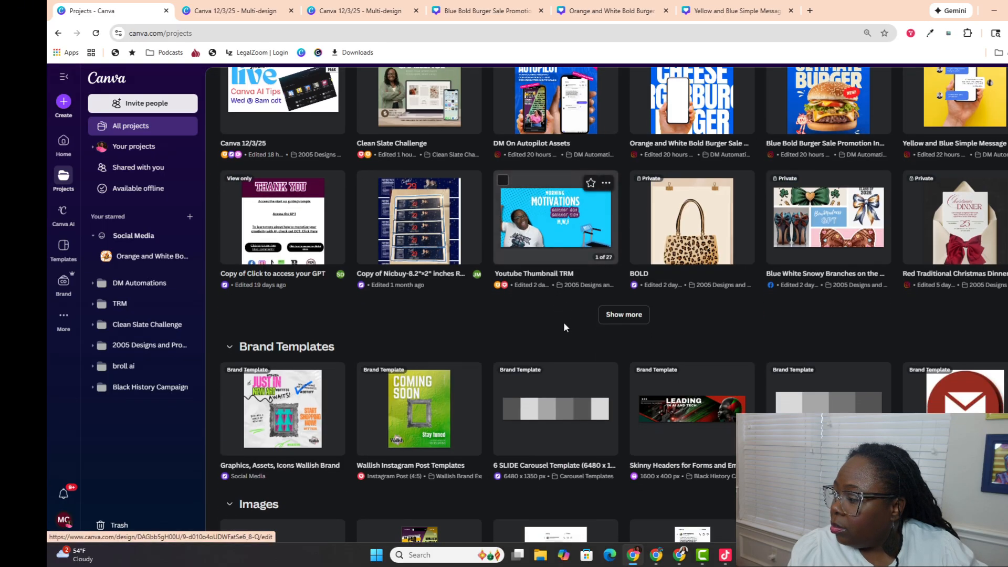
scroll(564, 328, down, 3)
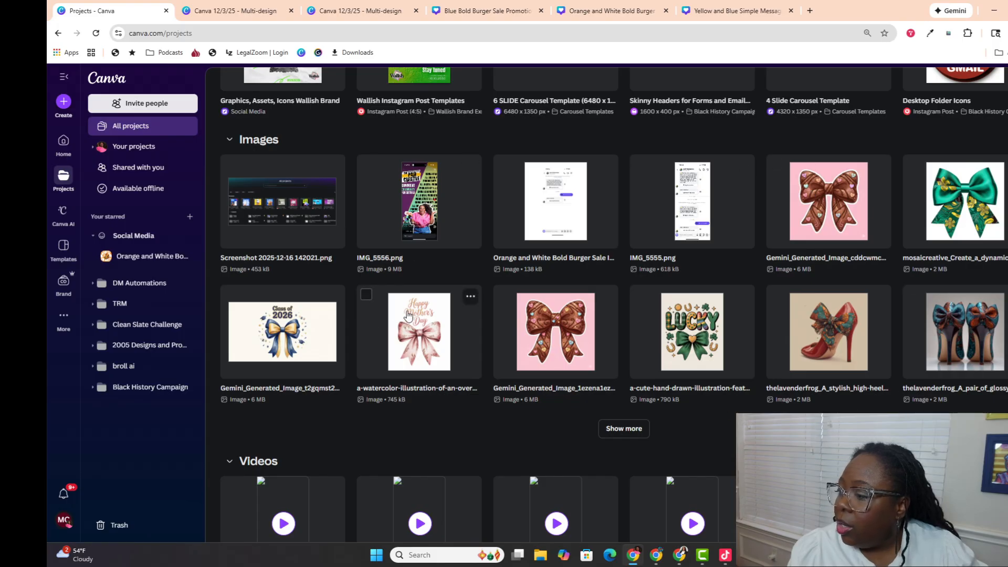
Step: Demonstrate selecting the Mother's Day bow, pink-background bow and Lucky bow images together, and clear the selection
click(366, 295)
click(502, 295)
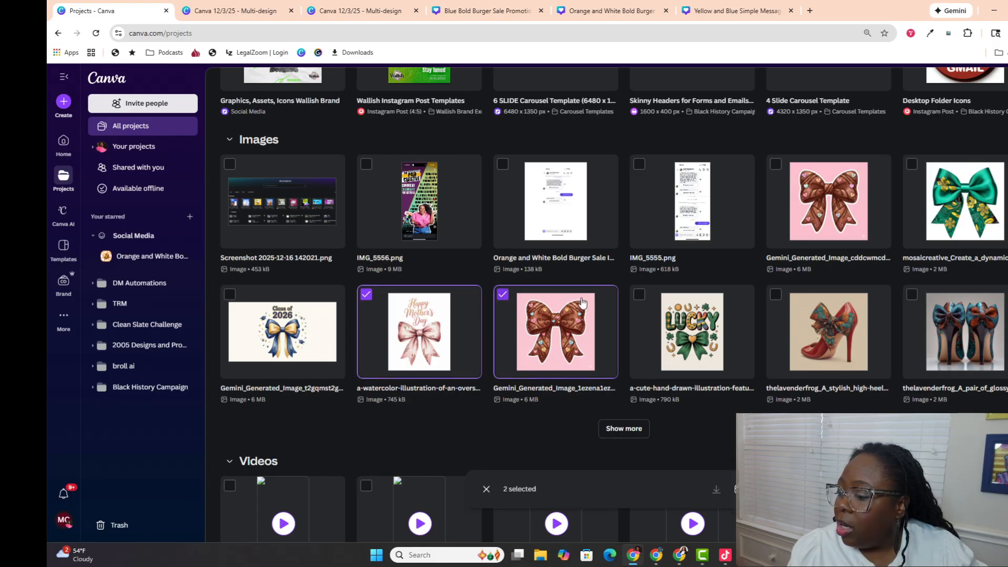
click(638, 296)
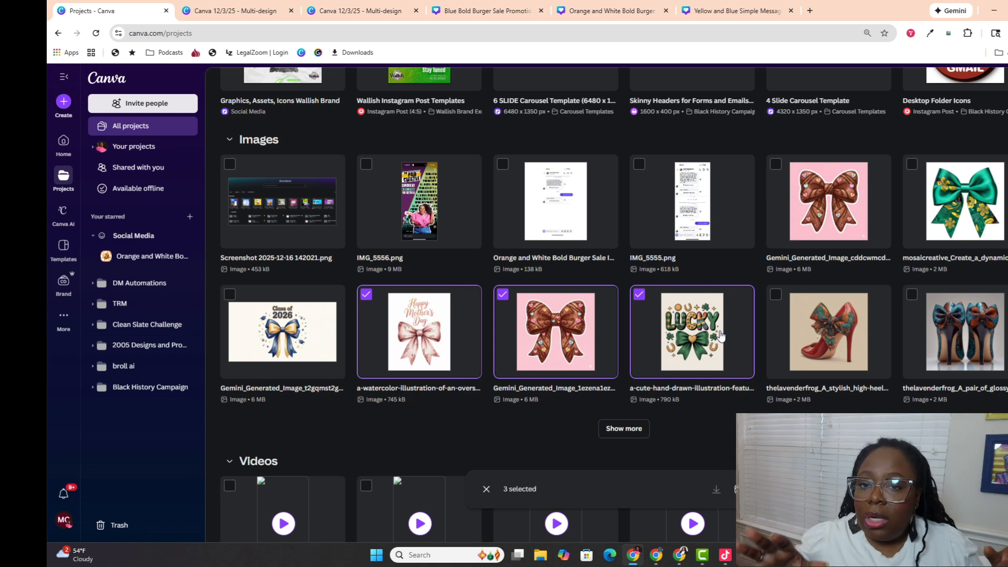
click(639, 294)
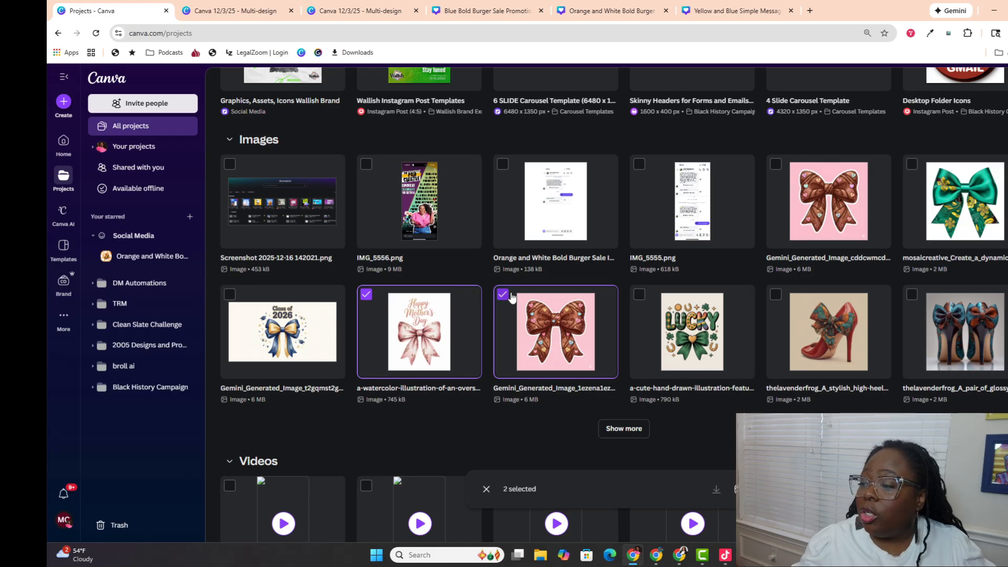
click(505, 295)
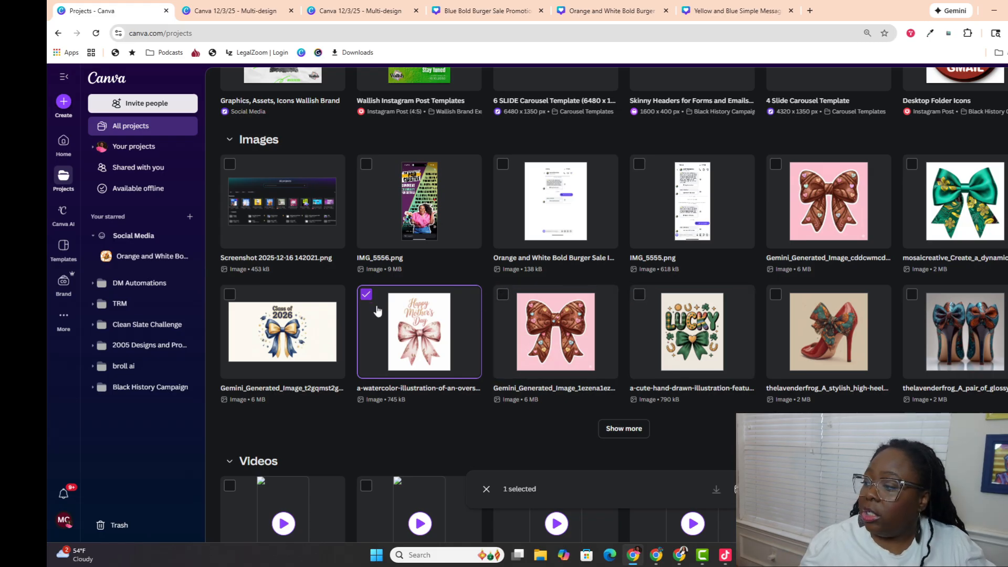
click(366, 295)
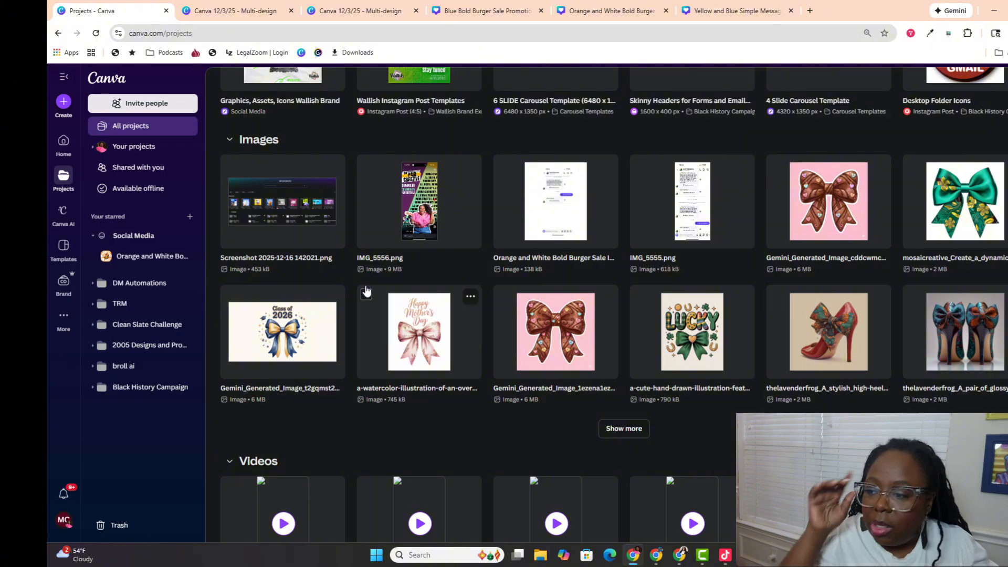
Step: Return to the home page and delete the Social Media section from the starred items
scroll(366, 292, up, 15)
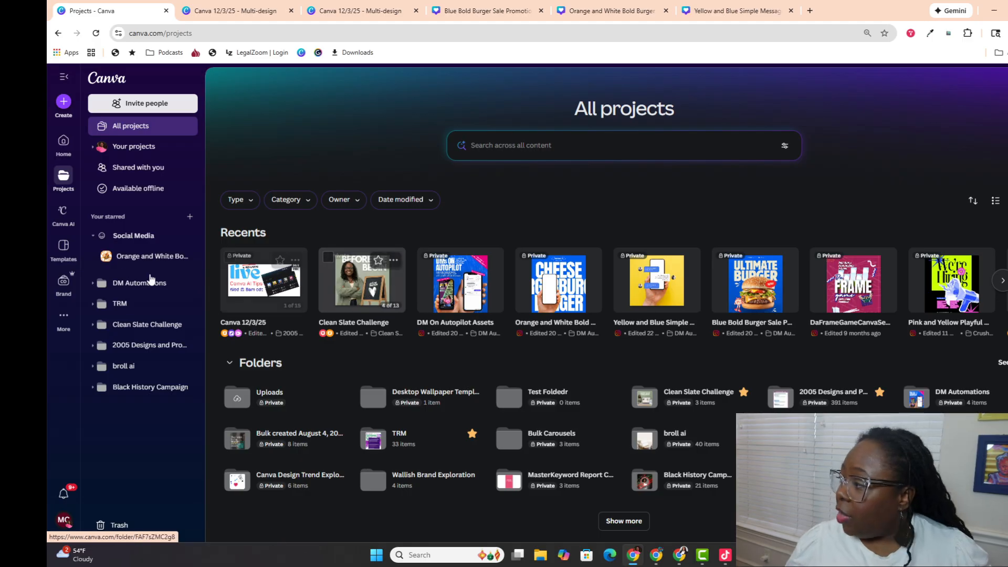
click(62, 142)
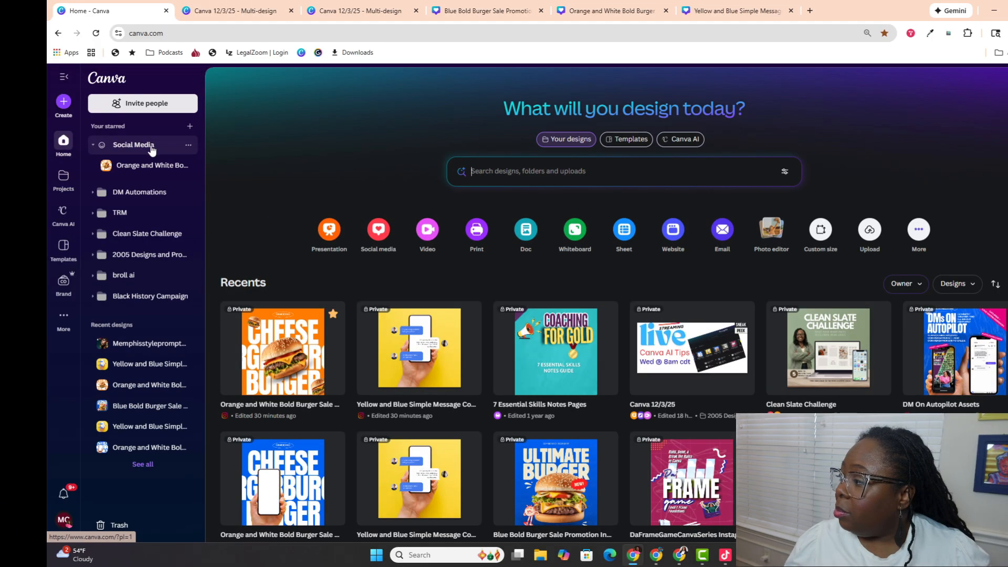
click(188, 144)
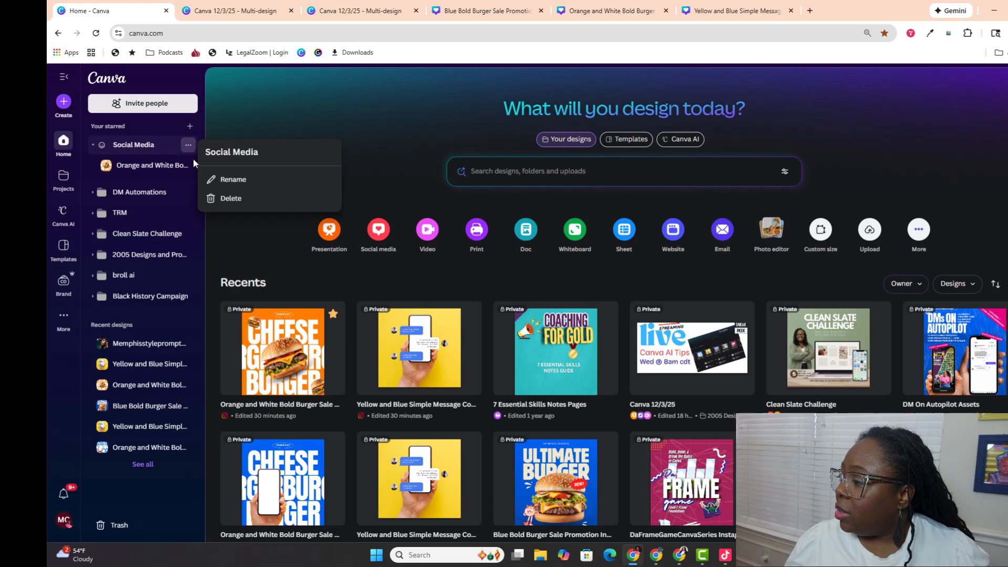
click(224, 198)
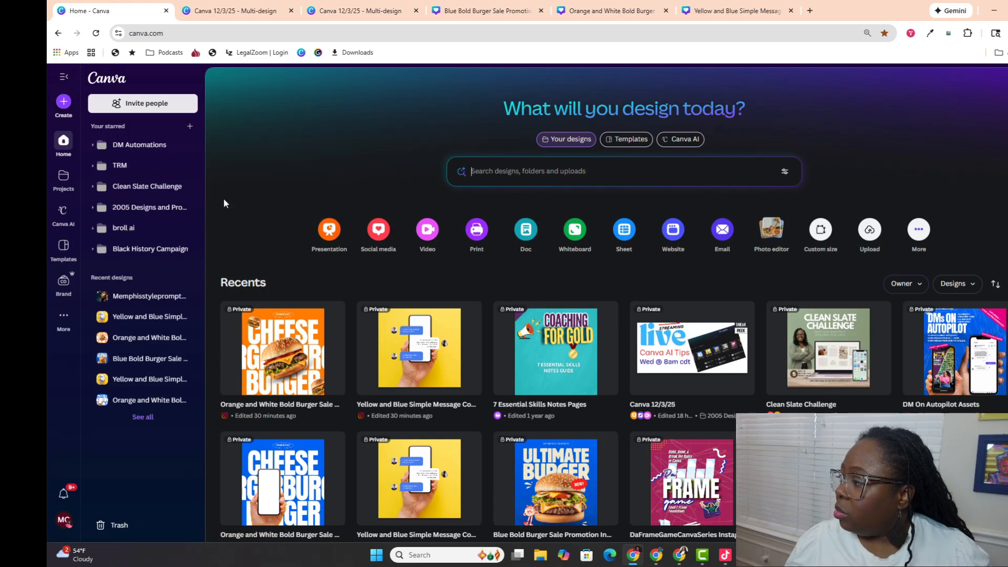
Step: Look over the folders and their stars in the projects overview and return to the home page
click(65, 178)
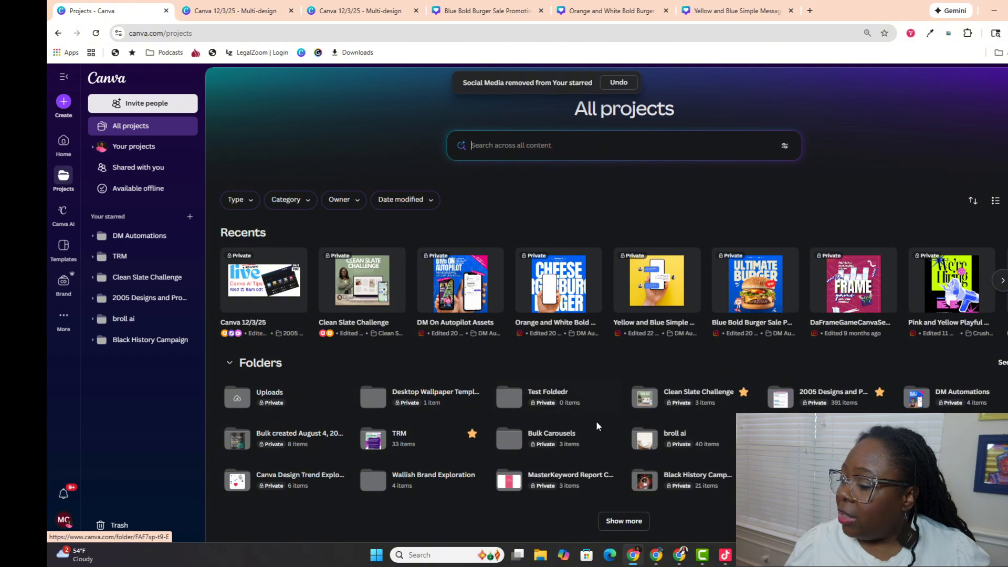
scroll(598, 367, down, 2)
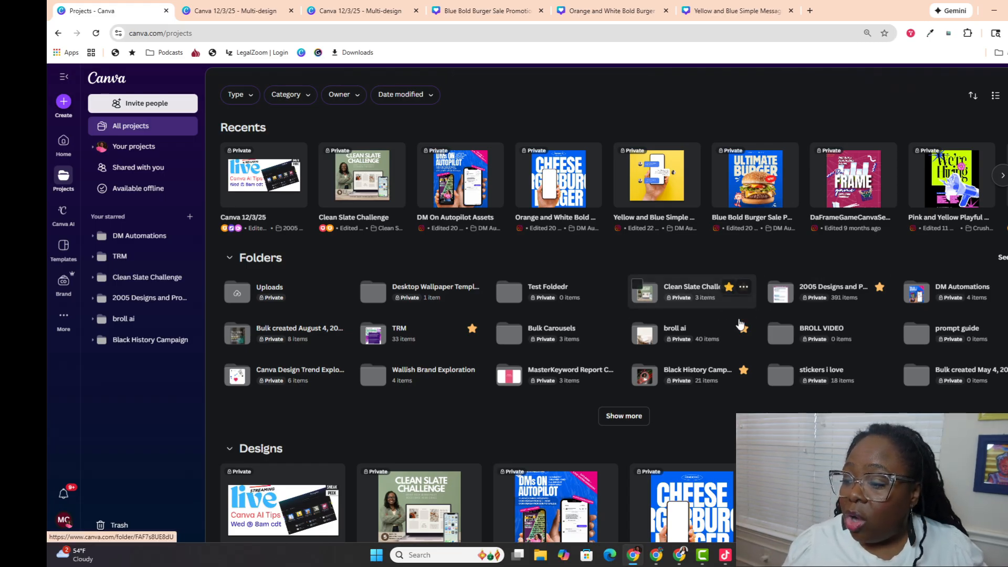
click(62, 139)
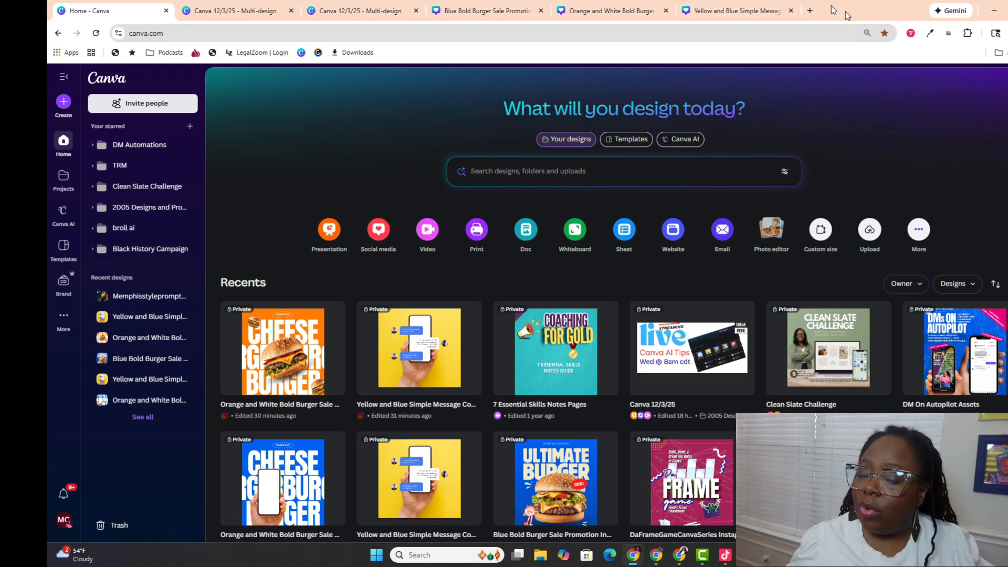
Step: Switch to The PAID Creative community on Skool, view its membership plans and return to the community page
drag(845, 12, 712, 22)
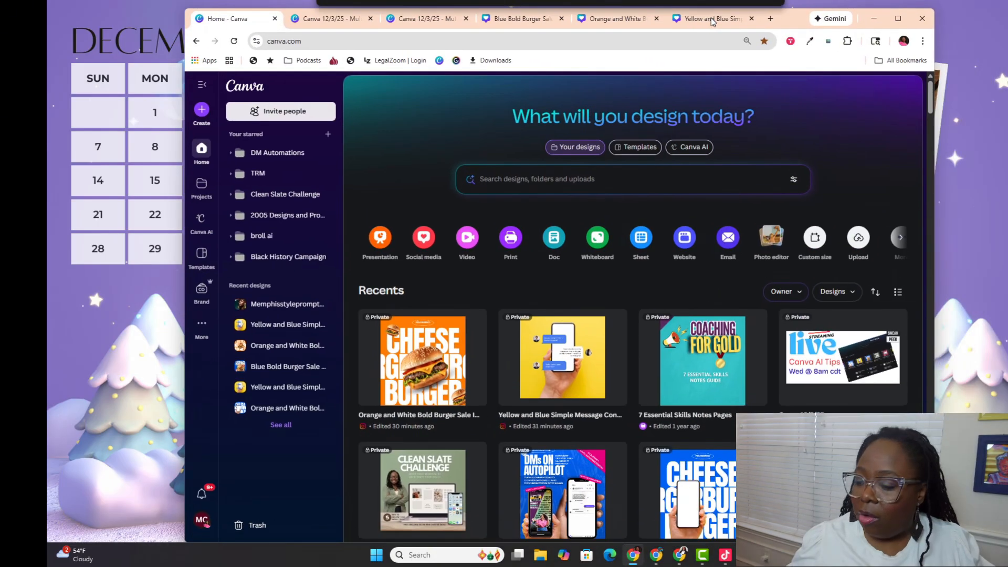
click(897, 18)
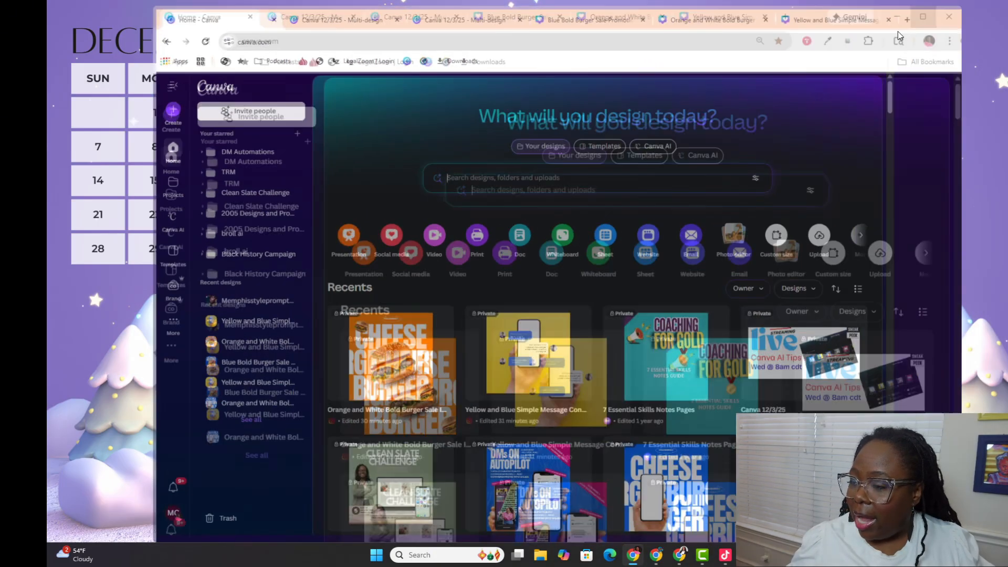
mouse_move(653, 560)
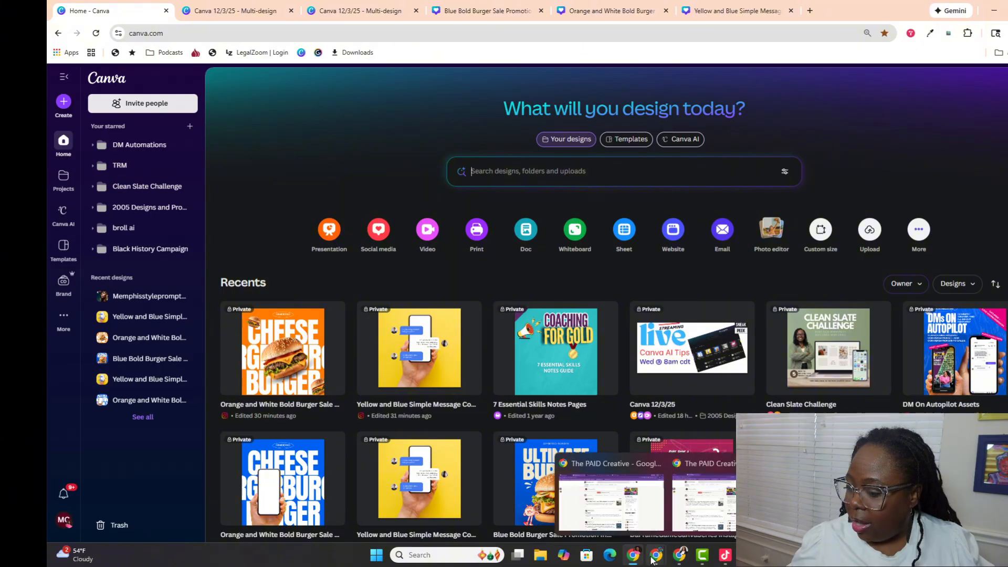
click(612, 501)
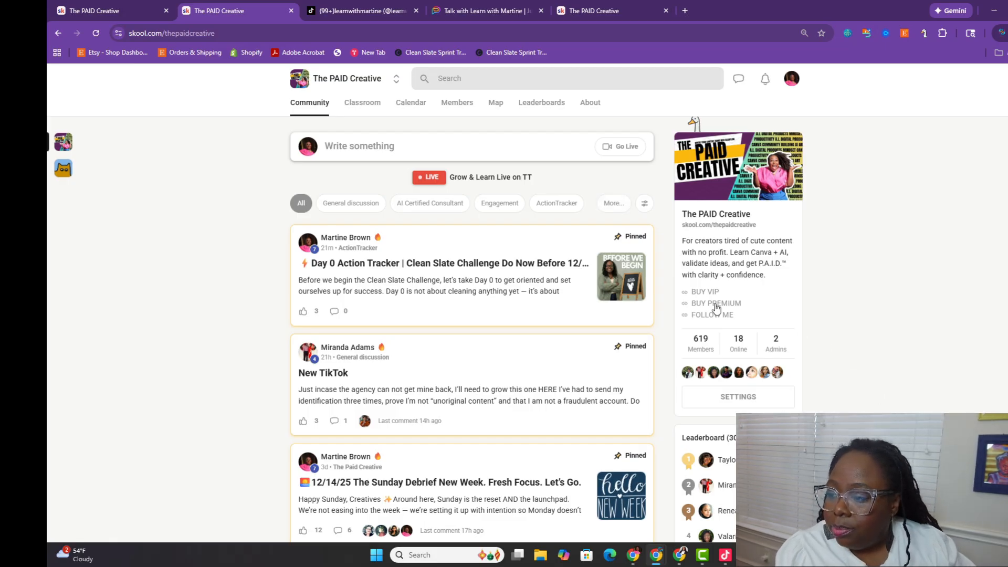
click(705, 292)
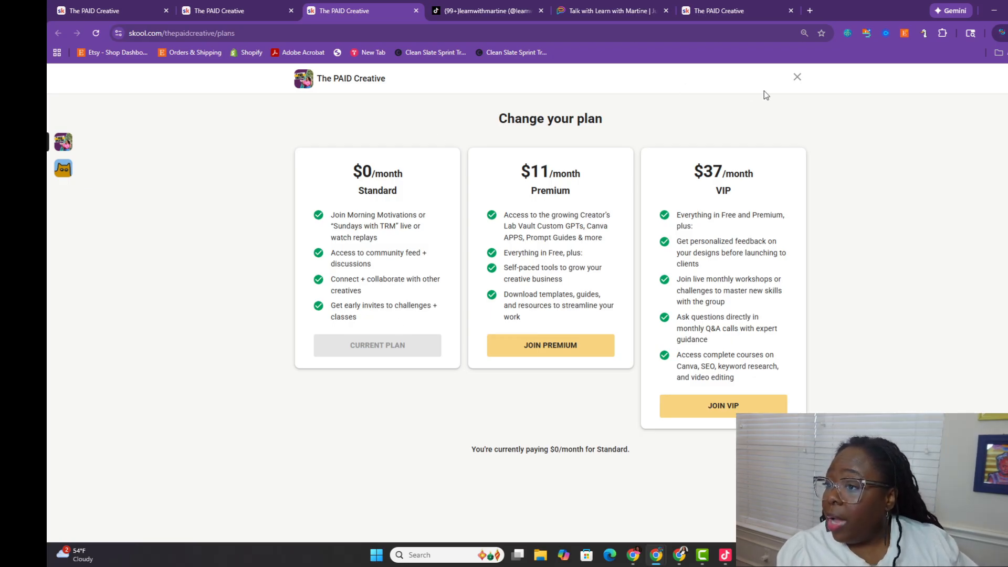
click(797, 77)
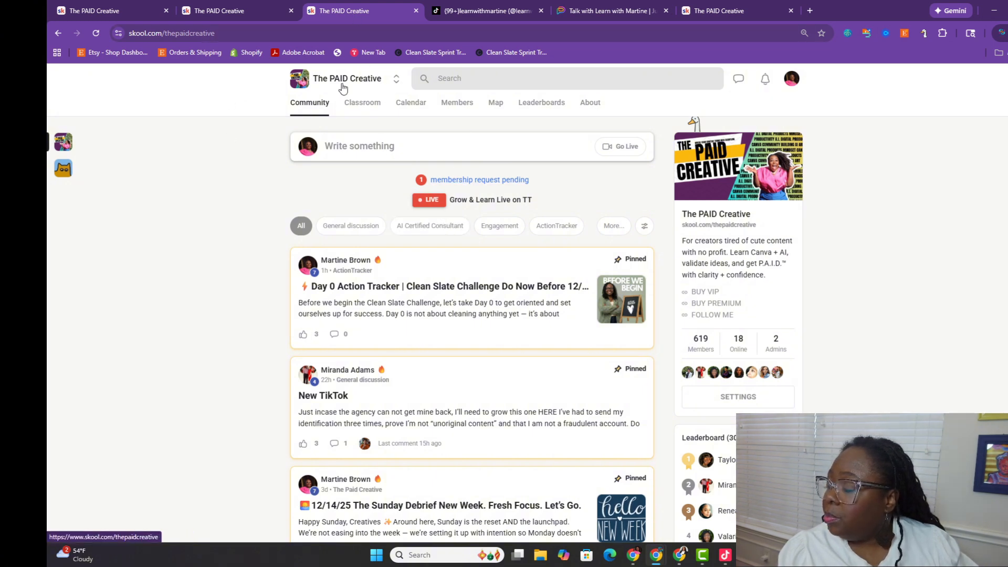
Step: Open the community's Classroom and look through the available courses
click(358, 104)
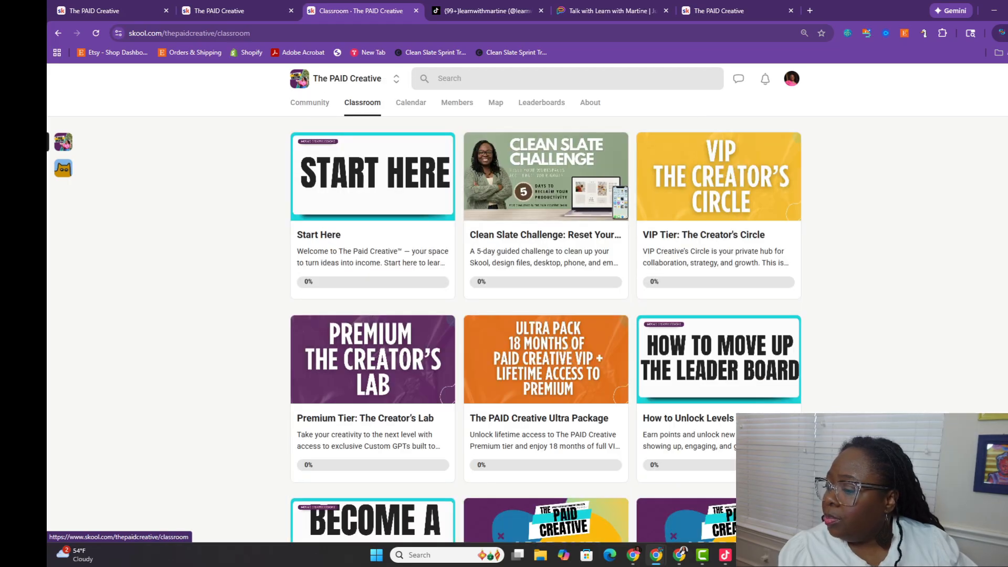
scroll(634, 326, down, 7)
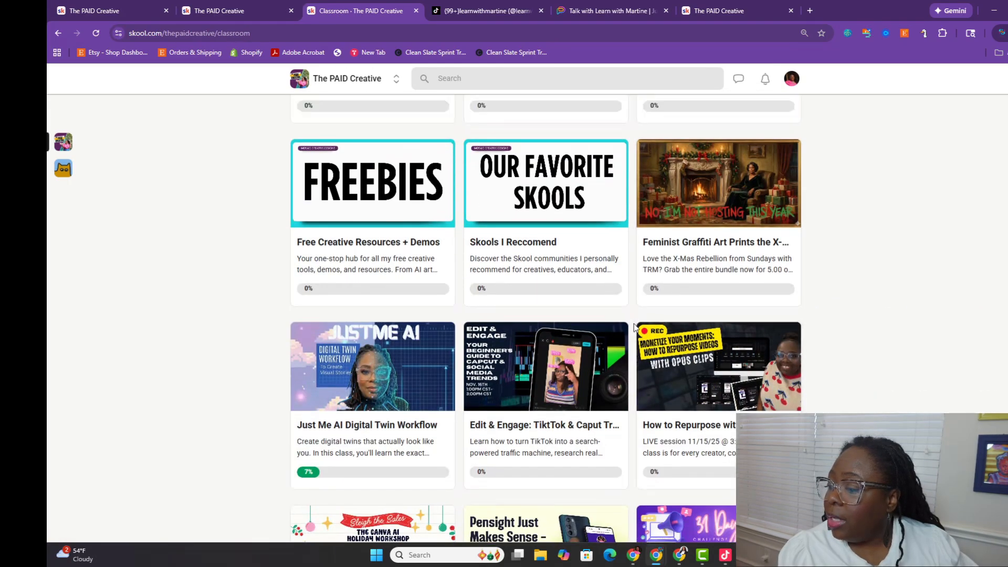
scroll(635, 326, up, 8)
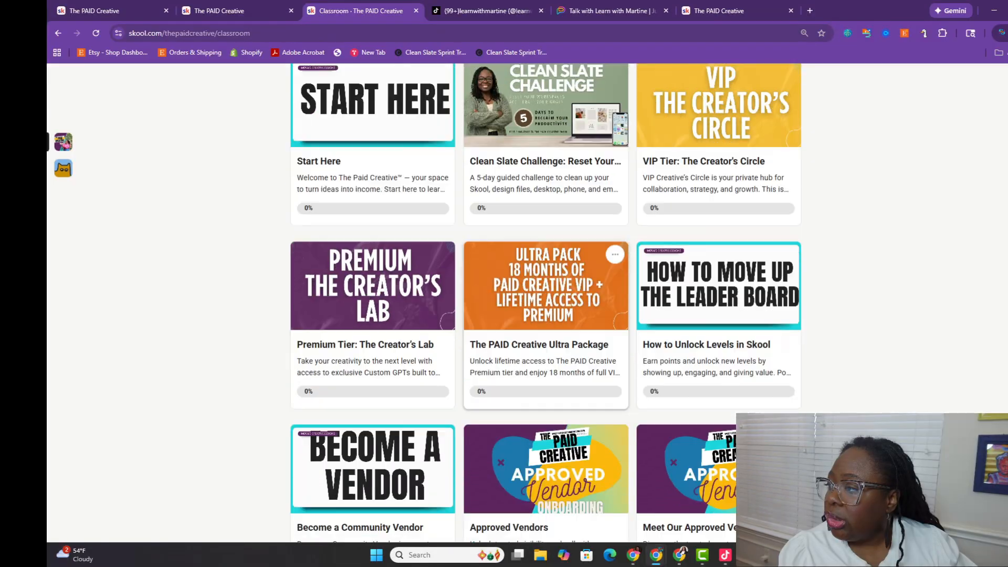
scroll(546, 325, down, 19)
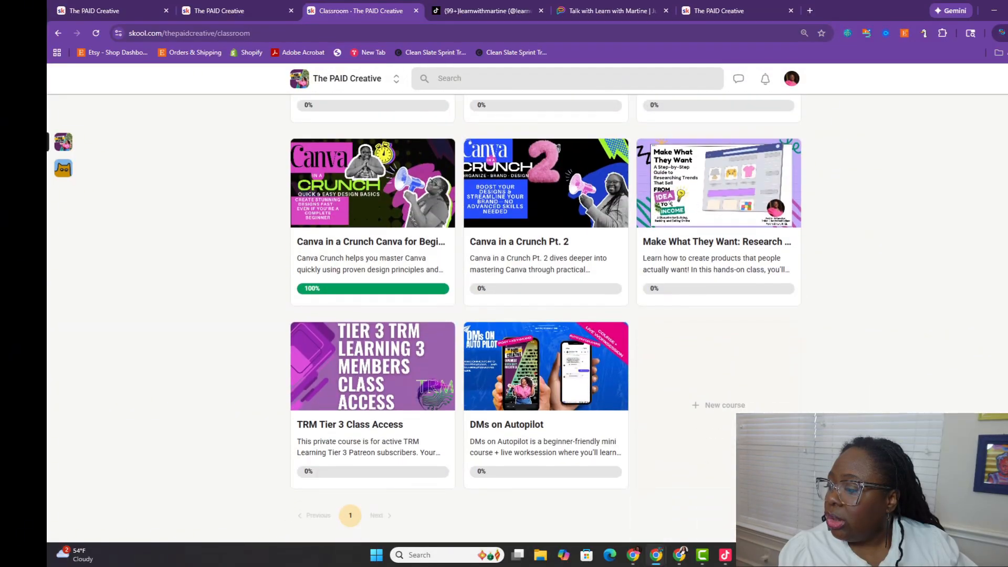
Step: Open the Free Creative Resources + Demos course and look through its Canva lessons, from Canva Video 2.0 to 10-Minute AI Content System
scroll(546, 315, up, 14)
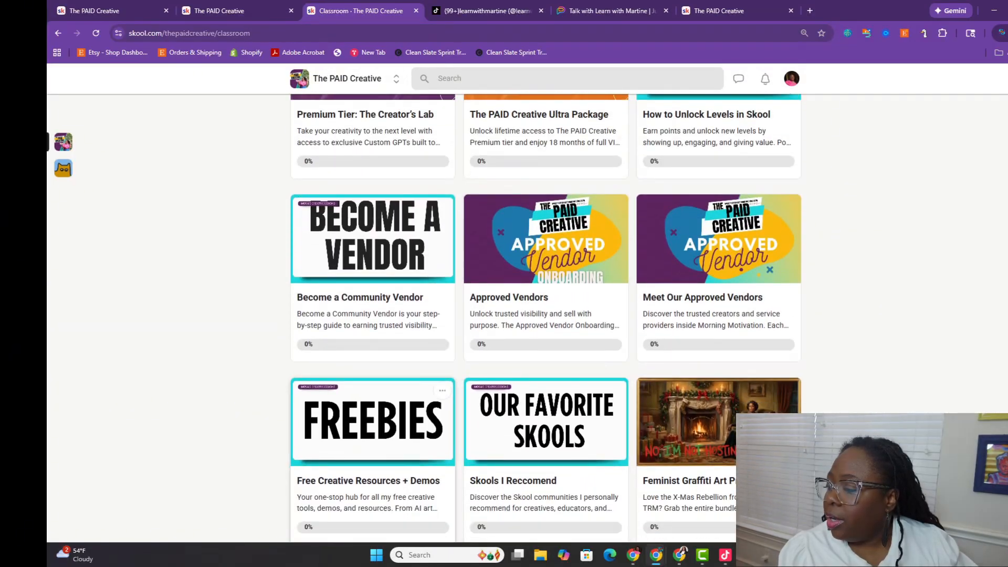
click(365, 428)
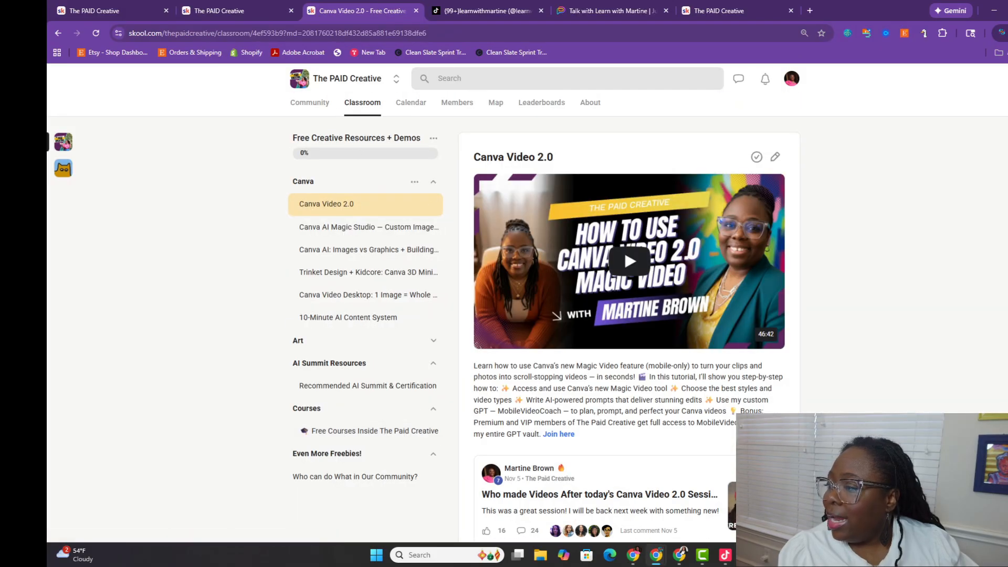
click(353, 227)
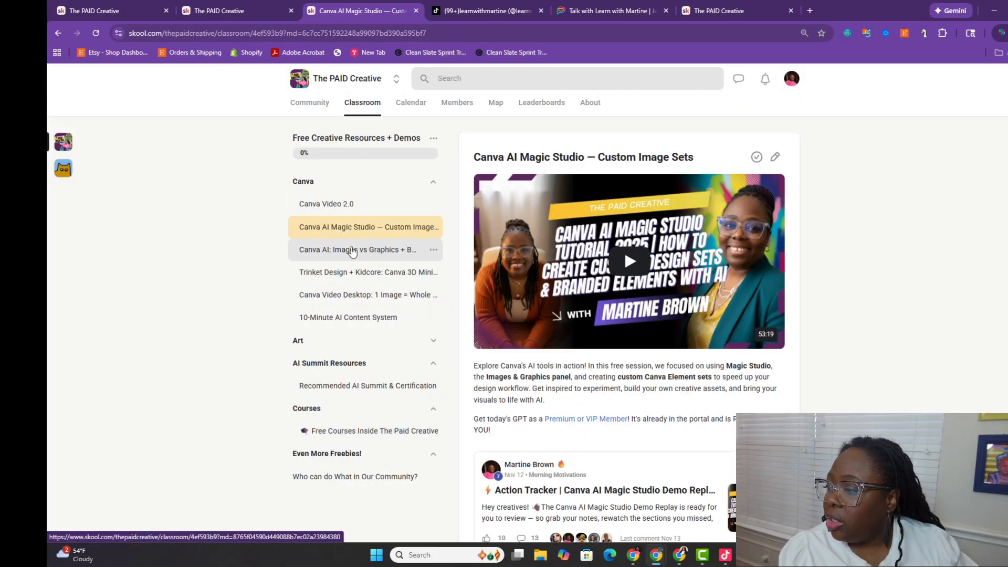
click(352, 251)
click(351, 269)
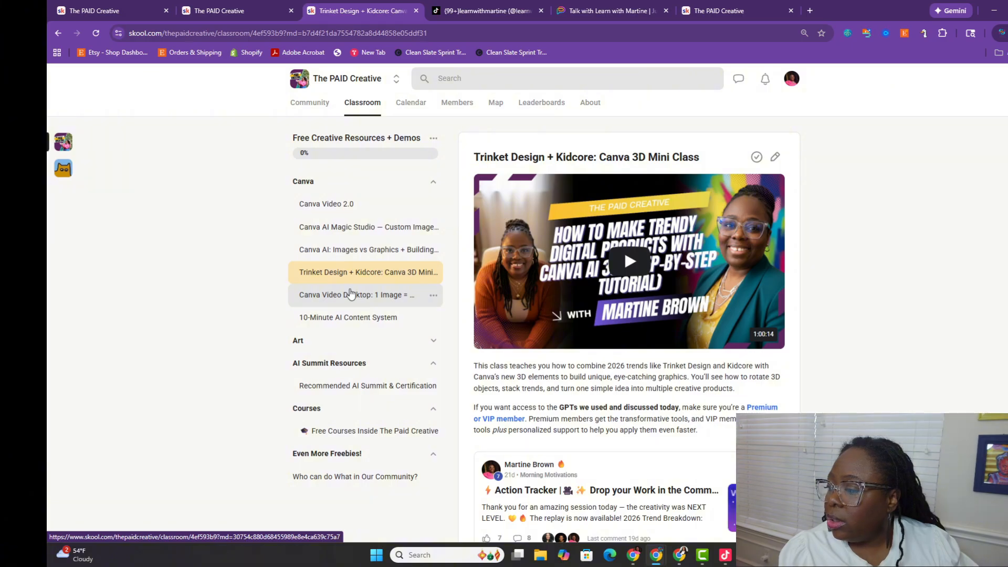
click(351, 294)
click(350, 319)
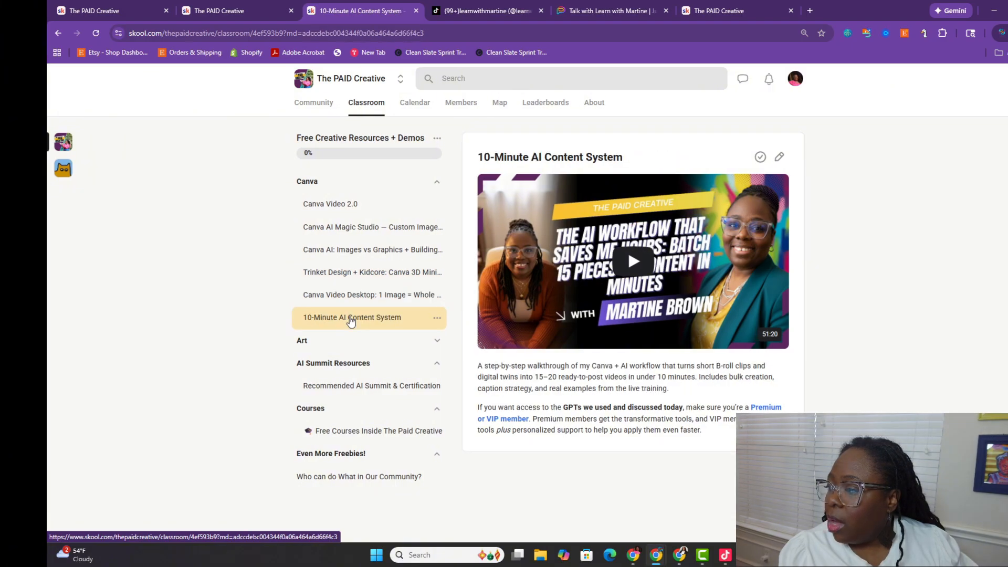
click(351, 295)
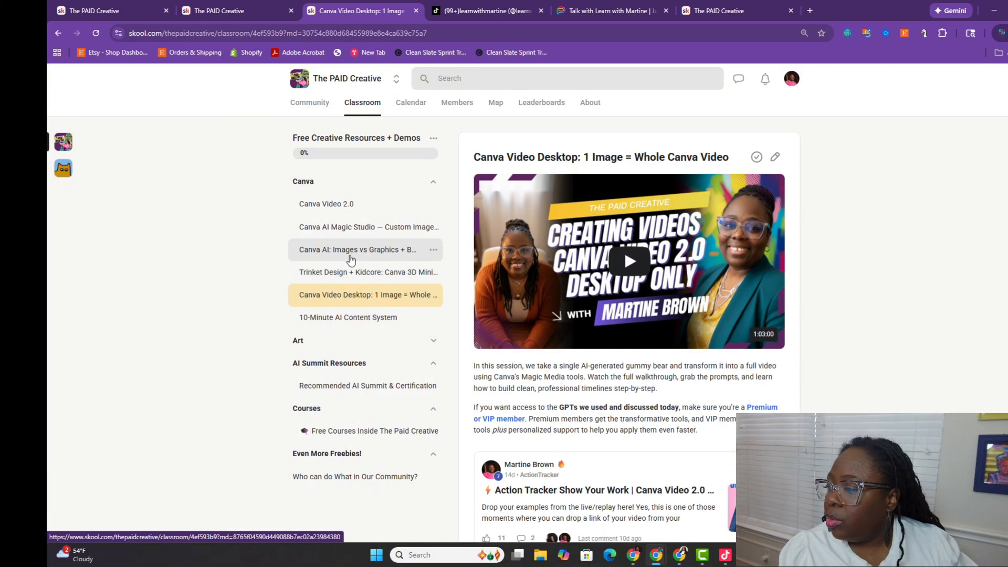
click(351, 249)
click(350, 226)
click(348, 212)
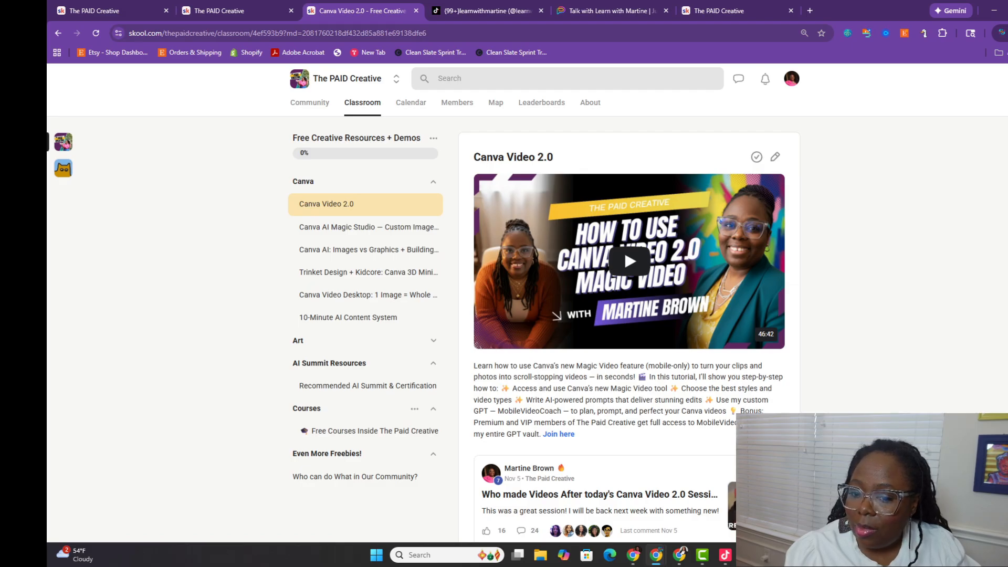
Step: Check the community's page and the TikTok profile, and switch back to the Canva home page
click(204, 15)
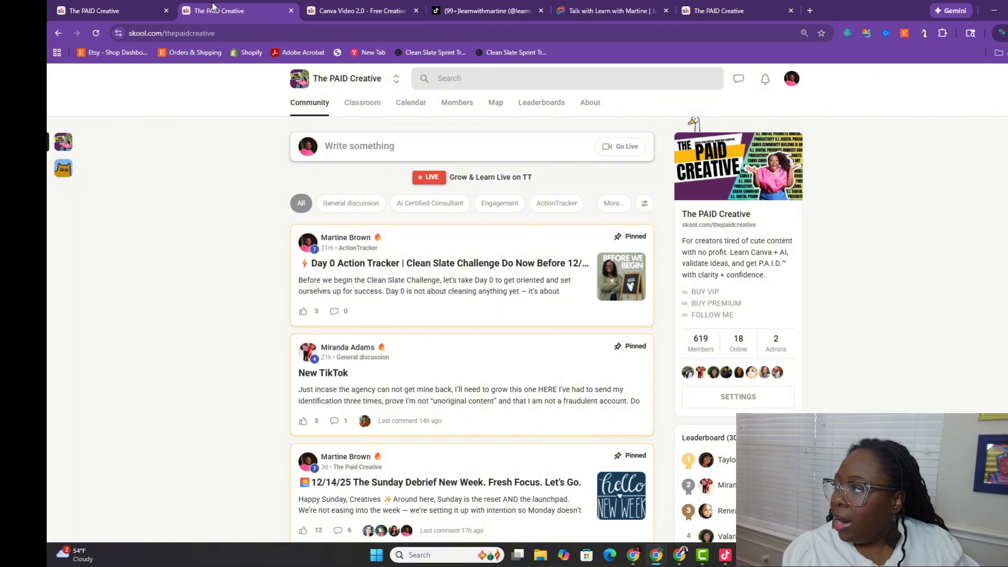
drag(215, 8, 315, 1)
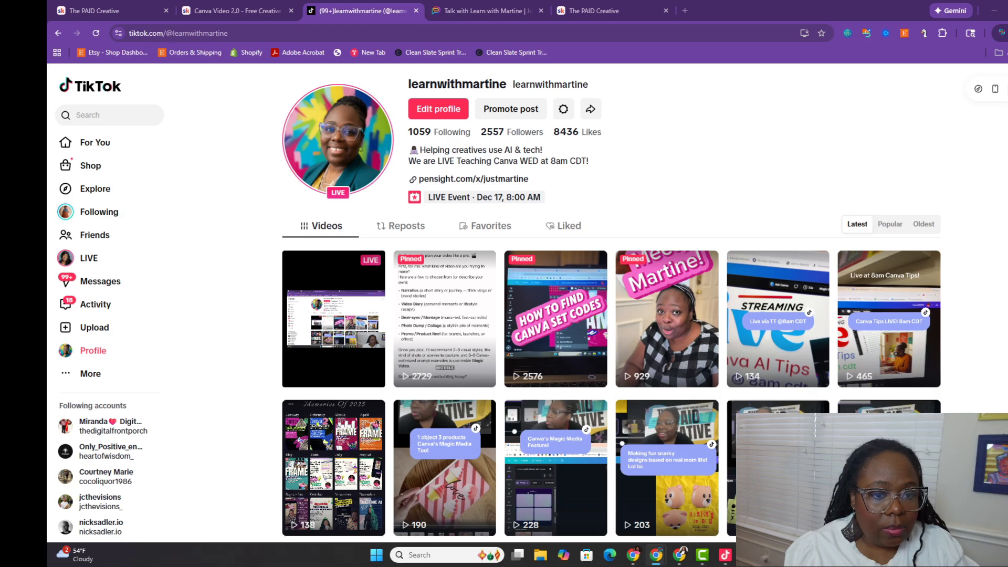
drag(1007, 26, 617, 13)
drag(275, 19, 239, 11)
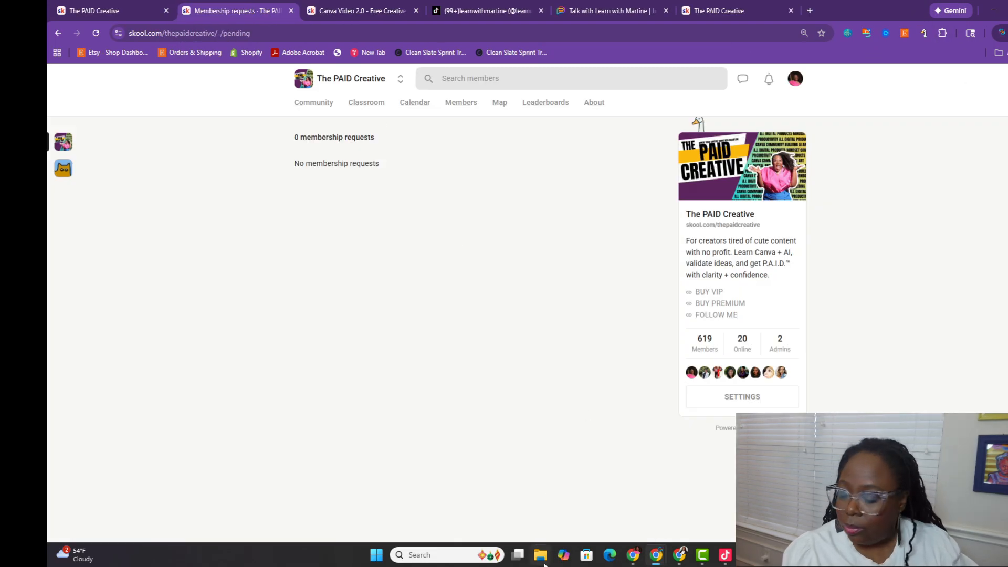
mouse_move(654, 559)
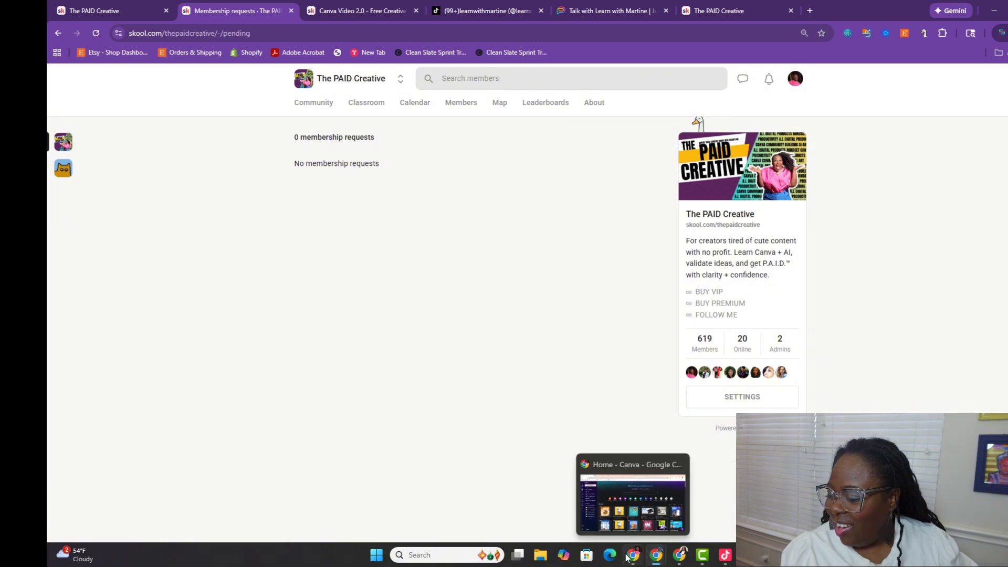
click(628, 517)
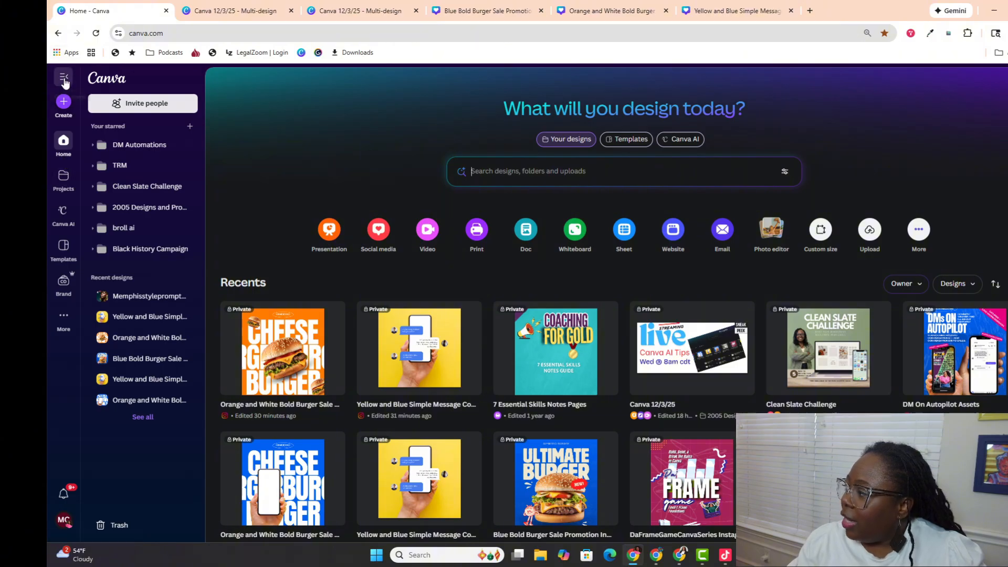
Step: Hide and show the side menu with the starred folders and recent designs
click(63, 77)
click(63, 79)
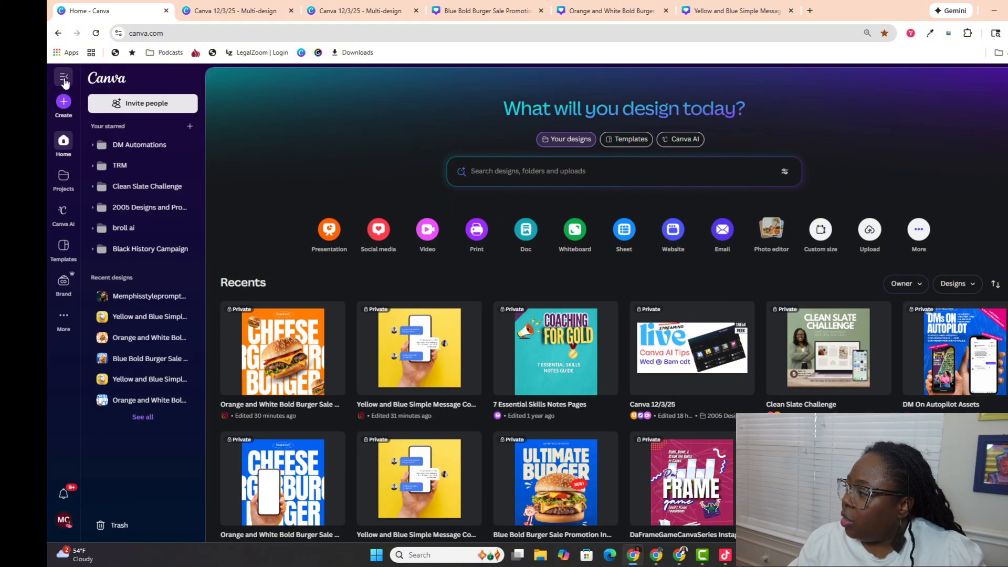
click(63, 78)
click(63, 79)
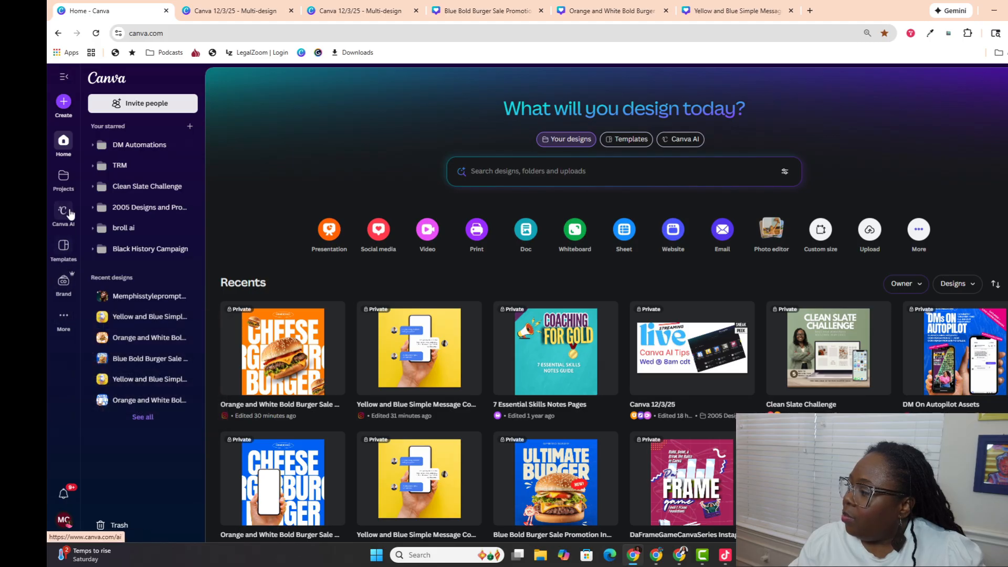
Step: Reorder the main navigation to Projects, Templates and Canva AI below Home, and show the additional items under More
drag(63, 182, 68, 231)
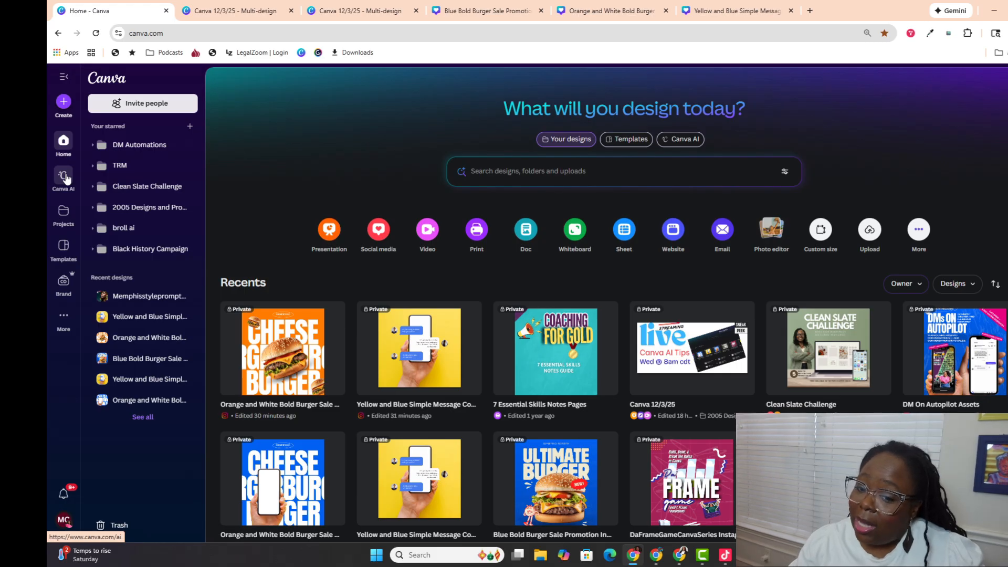
drag(65, 212, 64, 177)
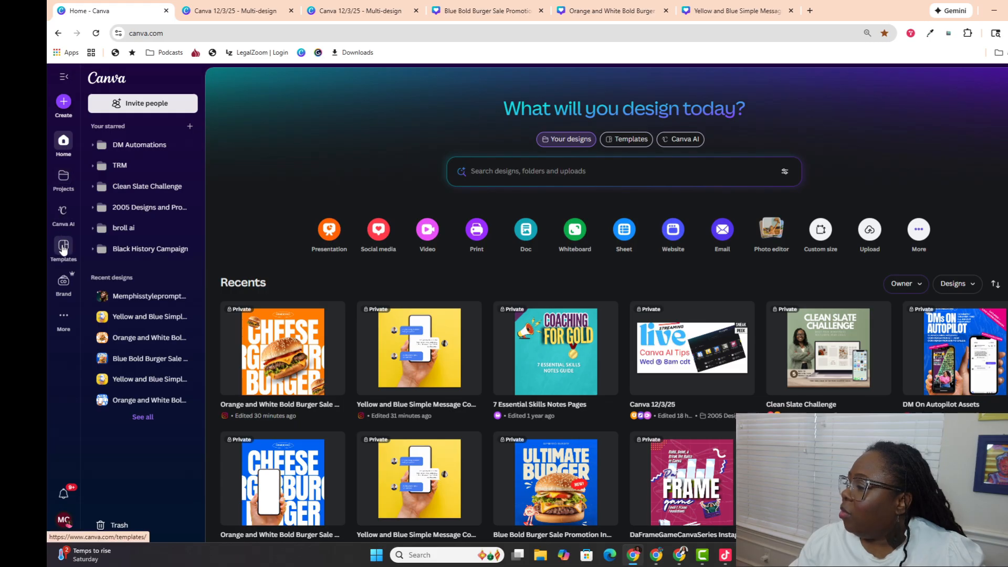
drag(63, 249, 65, 178)
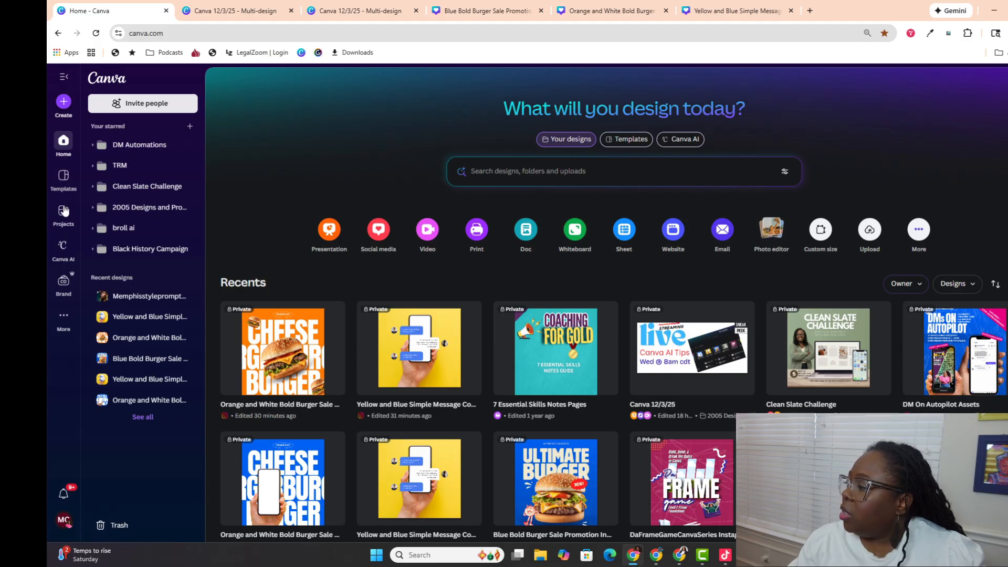
drag(64, 217, 64, 177)
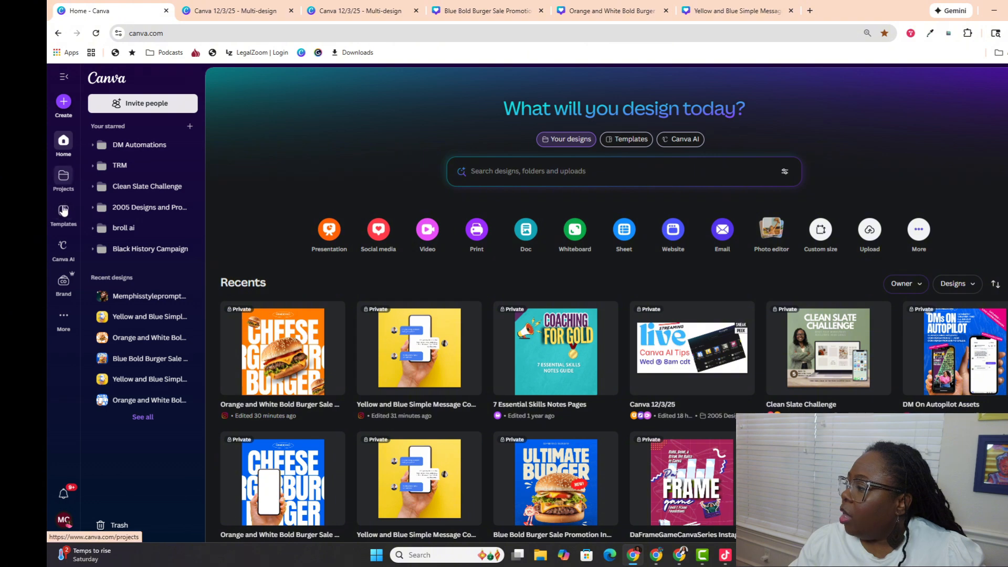
click(63, 319)
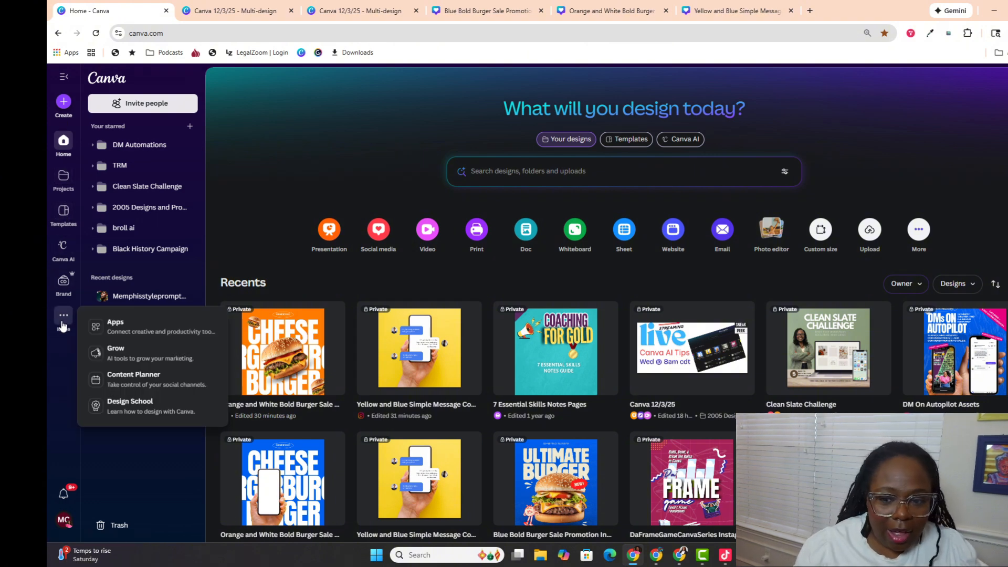
mouse_move(58, 319)
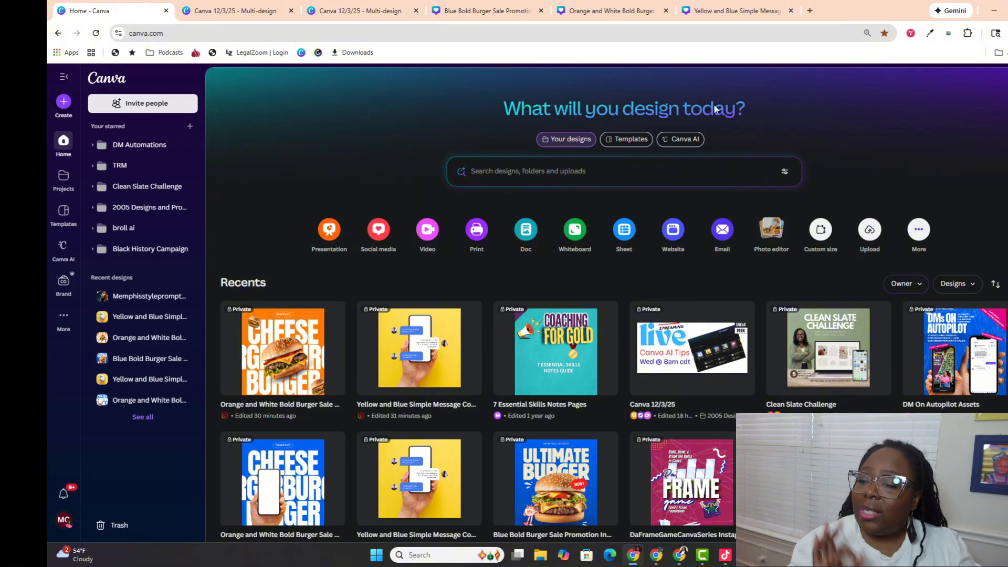
Step: Open the DM On Autopilot Assets design and compare it with the burger sale and message conversation templates it draws on
click(971, 346)
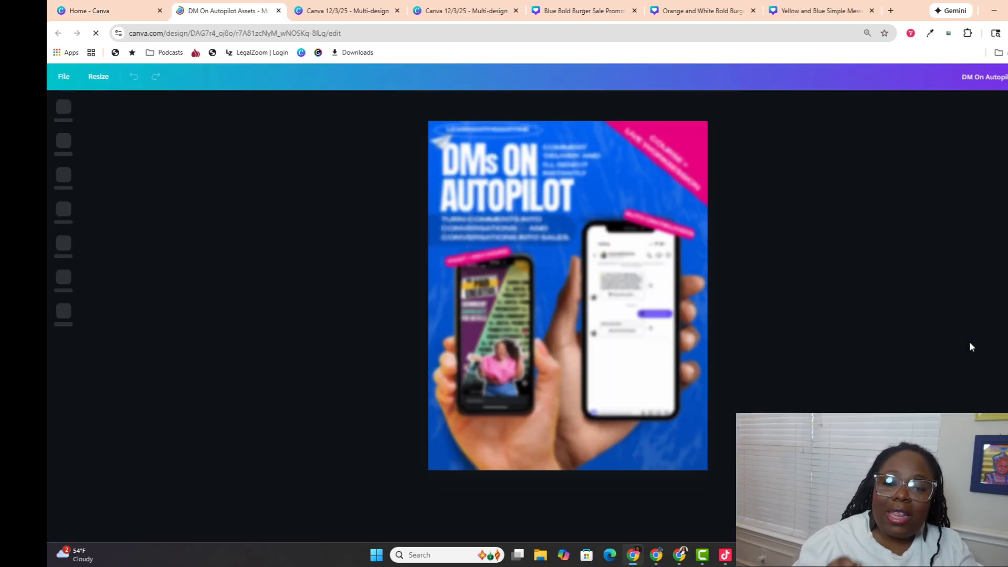
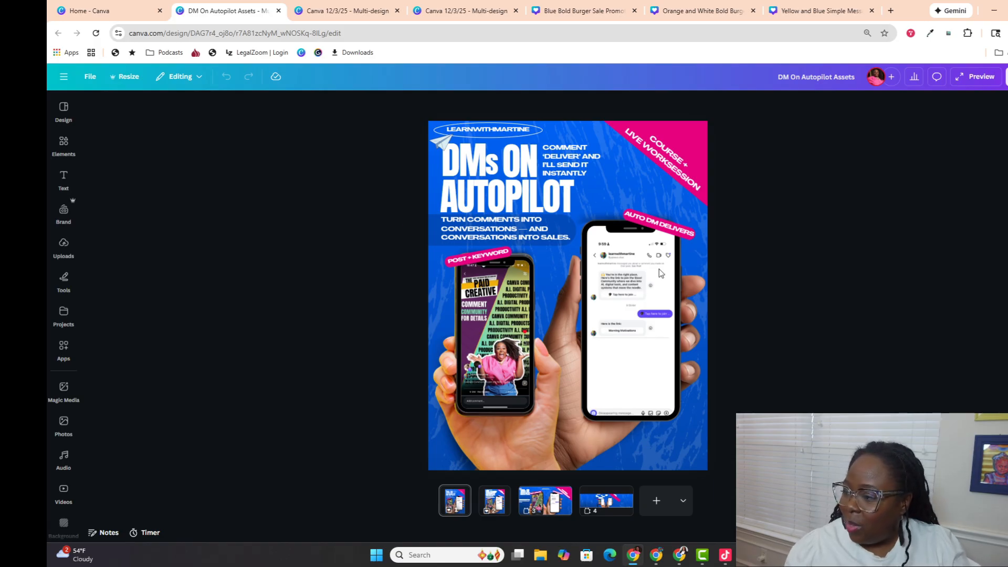
drag(363, 108, 692, 146)
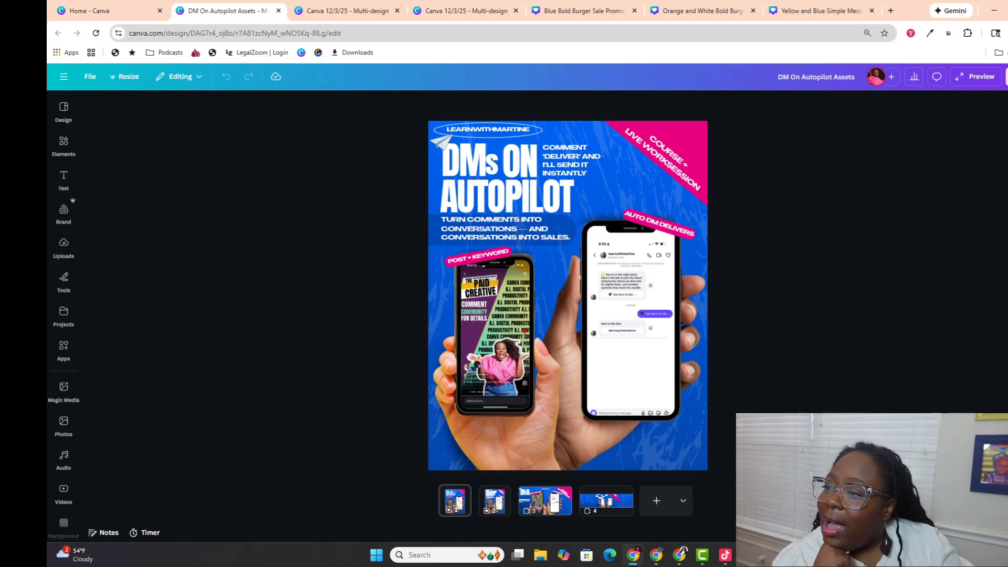
click(695, 13)
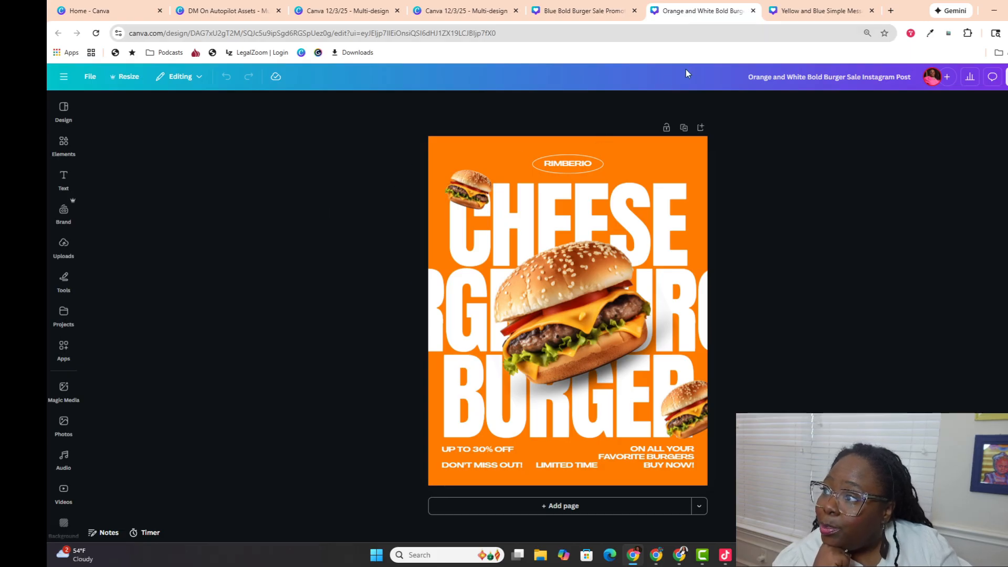
click(571, 16)
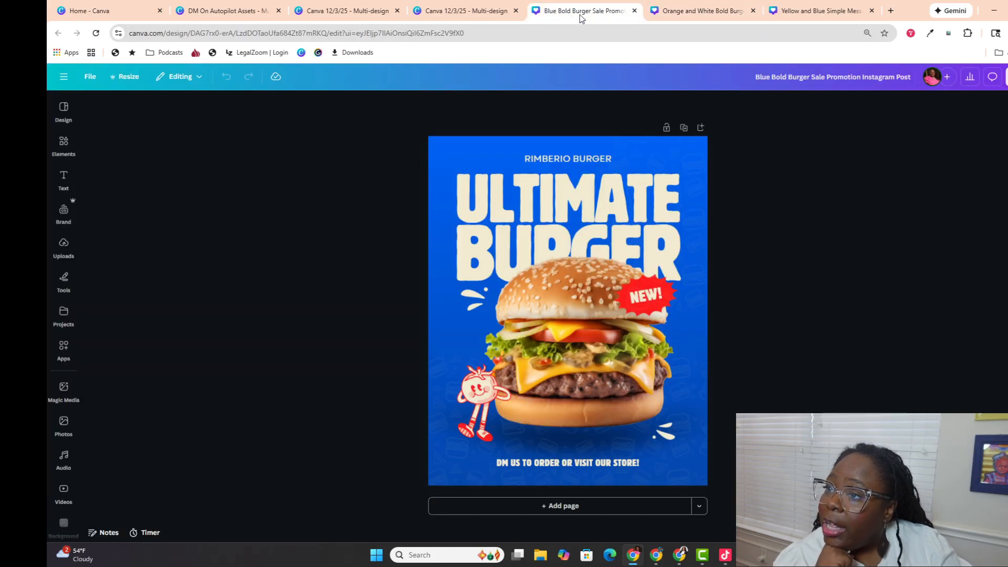
click(835, 16)
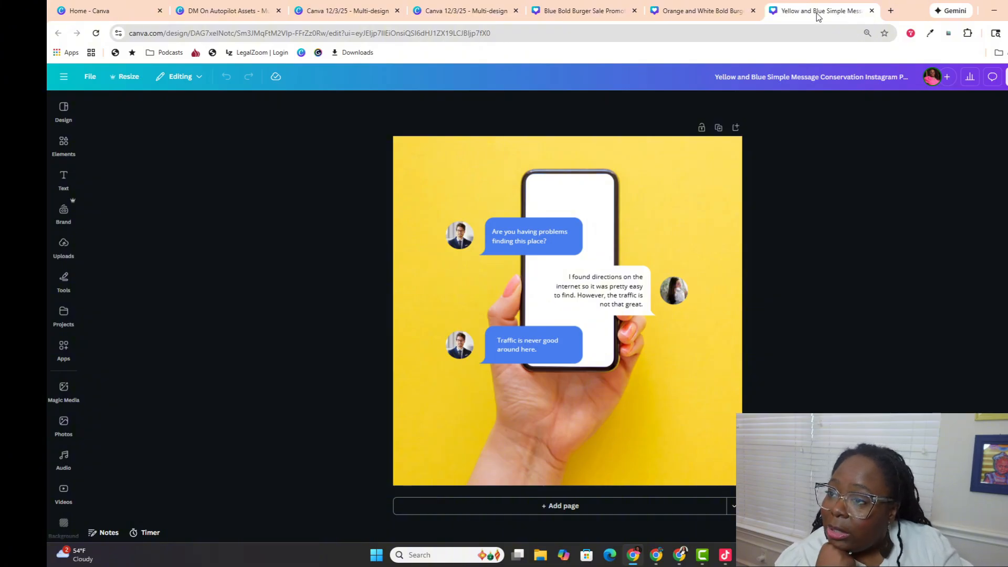
click(716, 15)
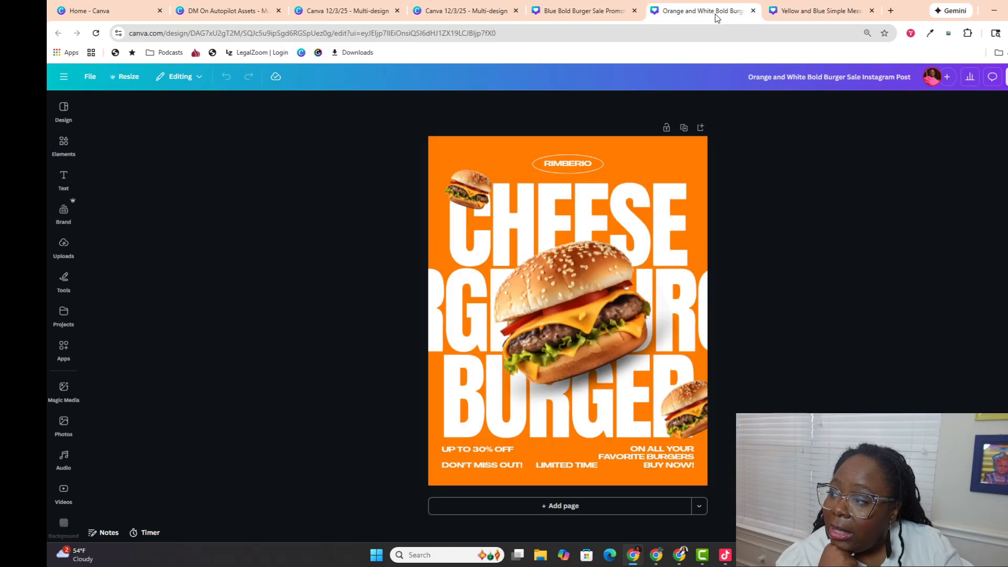
click(577, 14)
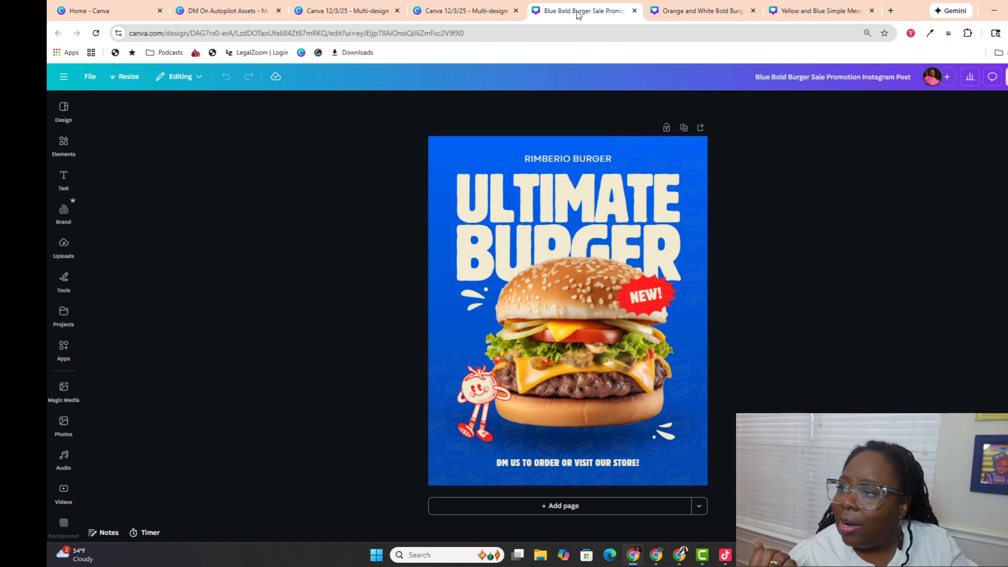
click(477, 17)
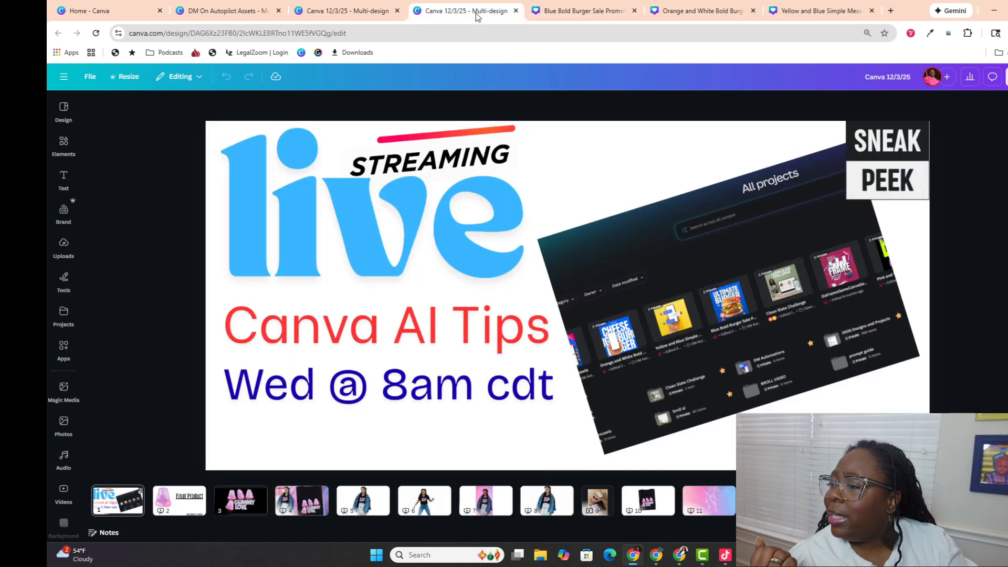
click(557, 17)
click(236, 14)
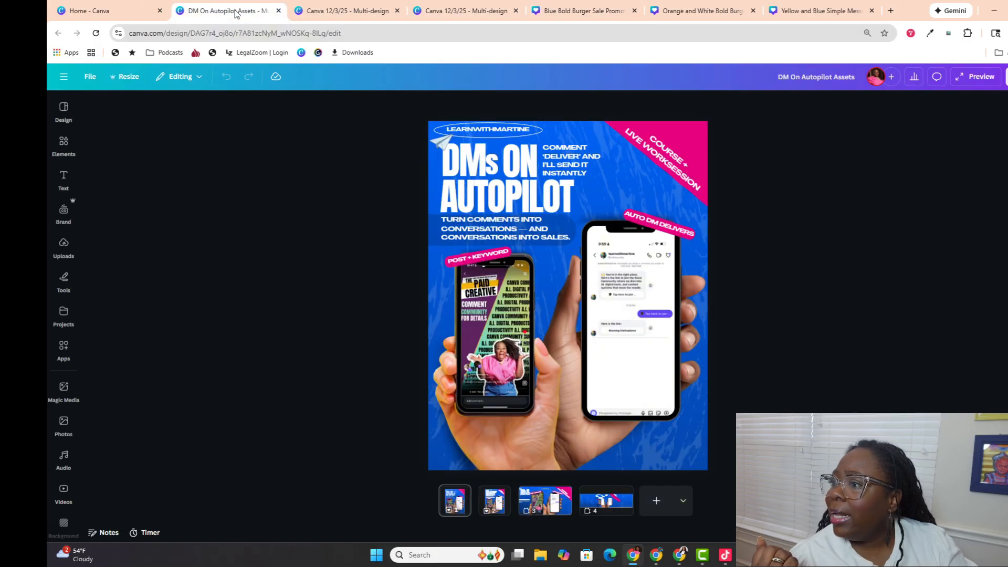
Step: Move the DM On Autopilot Assets tab beside the Blue Bold Burger template and go through the source templates again
drag(236, 13, 478, 24)
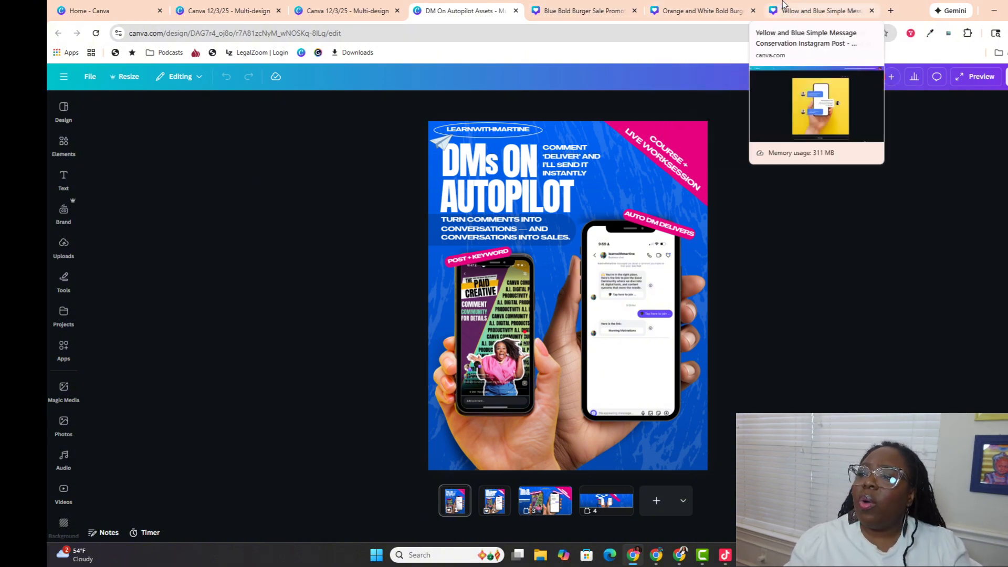
click(840, 11)
click(655, 13)
click(568, 12)
click(672, 6)
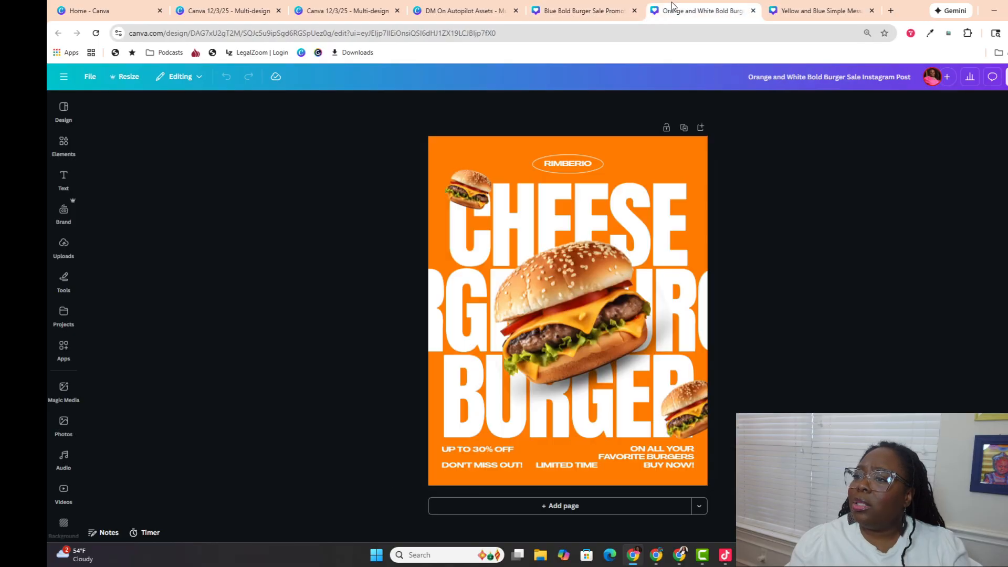
click(791, 12)
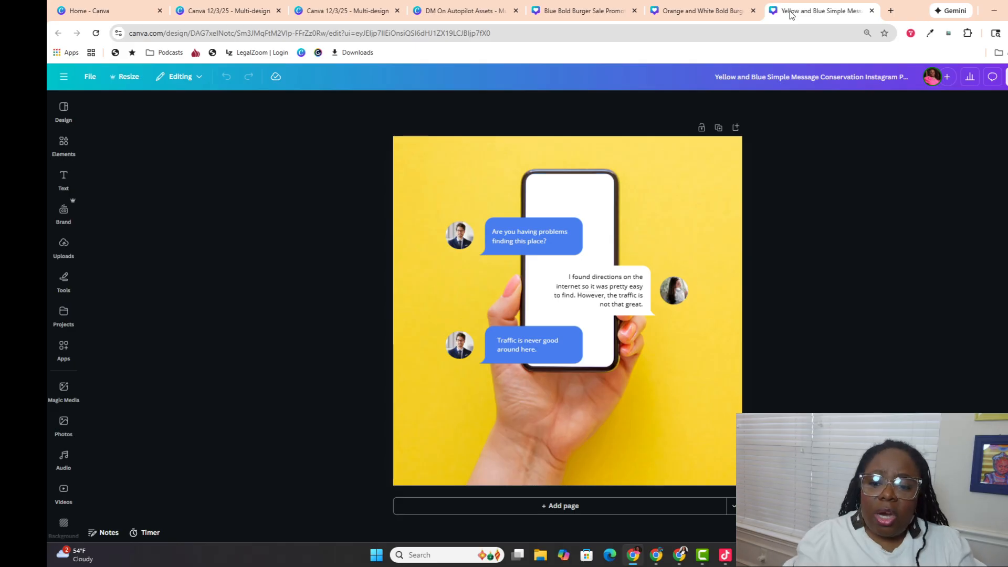
Step: Return to the Canva home page and switch its search to templates
click(131, 18)
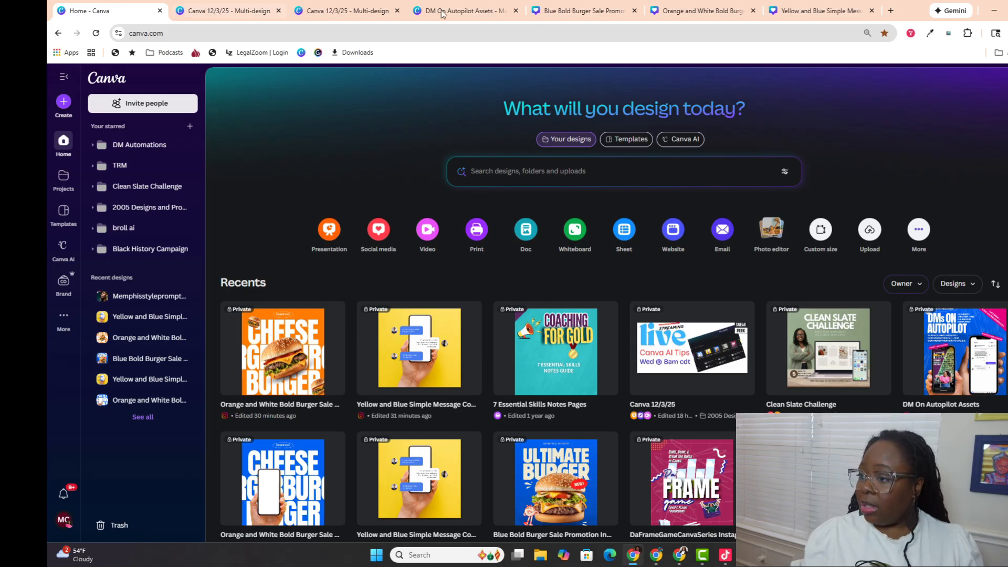
click(612, 141)
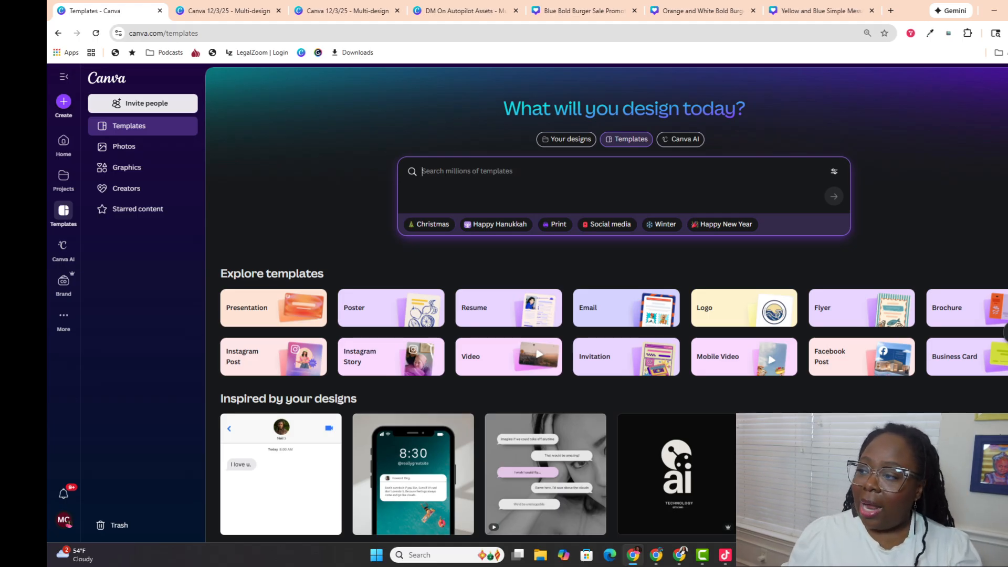
Step: Search the templates for "dm automation"
text(dm a)
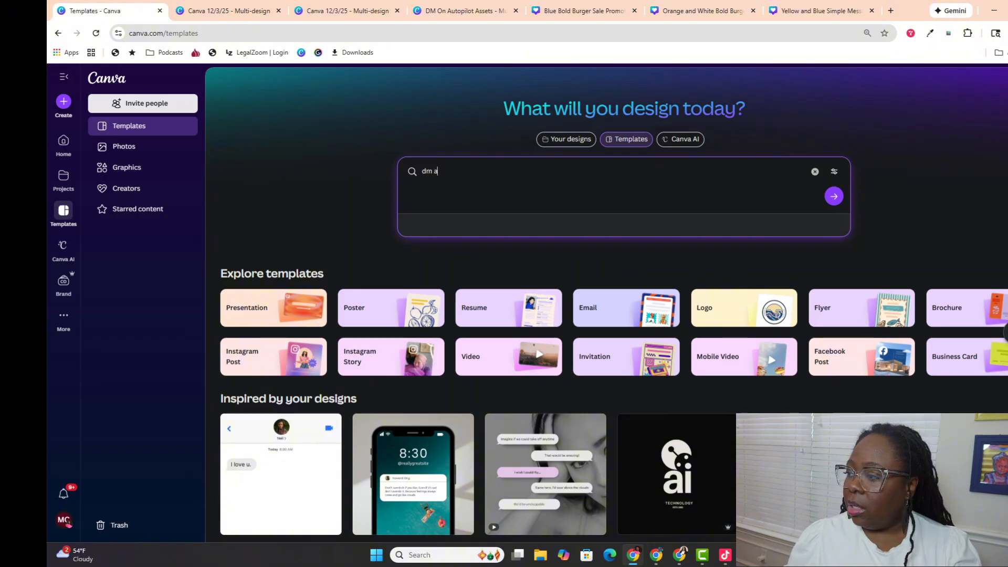
text(utomation)
key(Return)
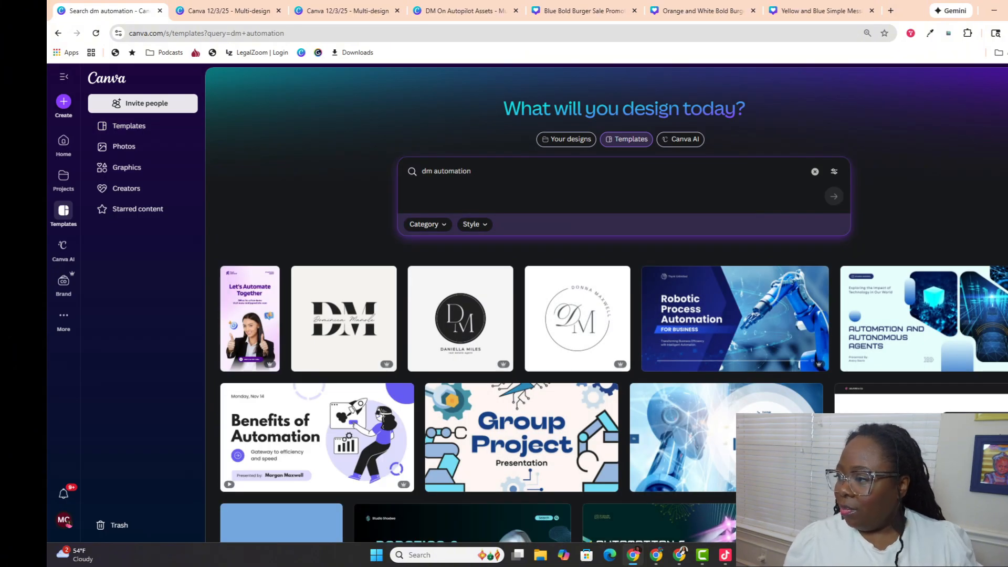
Step: Search the templates for "business flyer" instead and look through the flyer designs
drag(472, 171, 426, 172)
key(BackSpace)
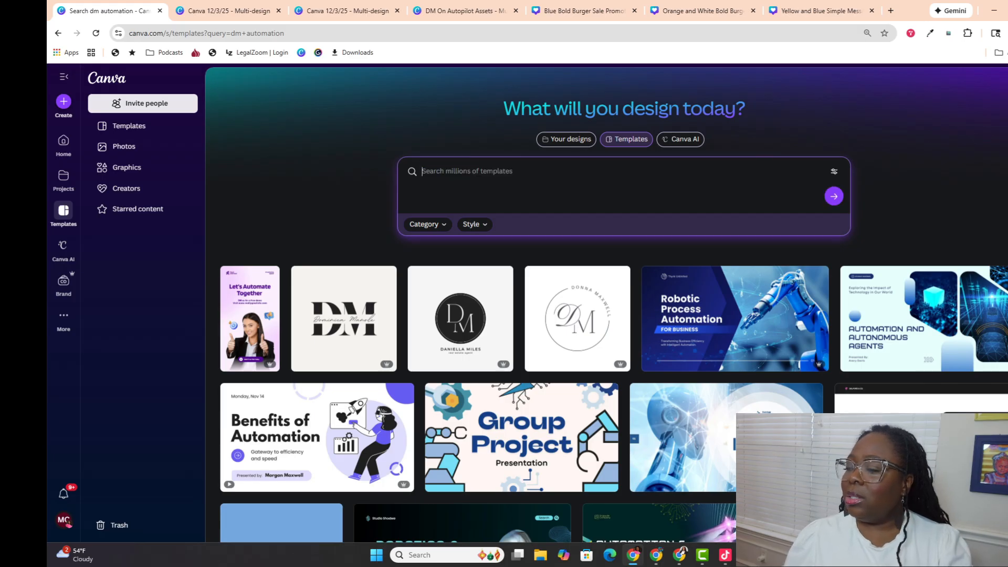
text(business f)
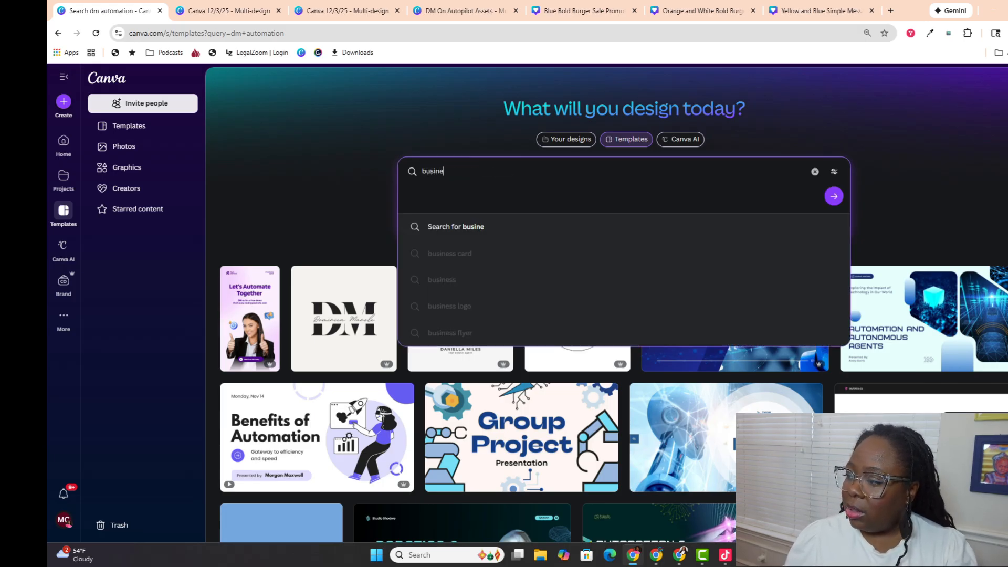
text(lyer)
key(Return)
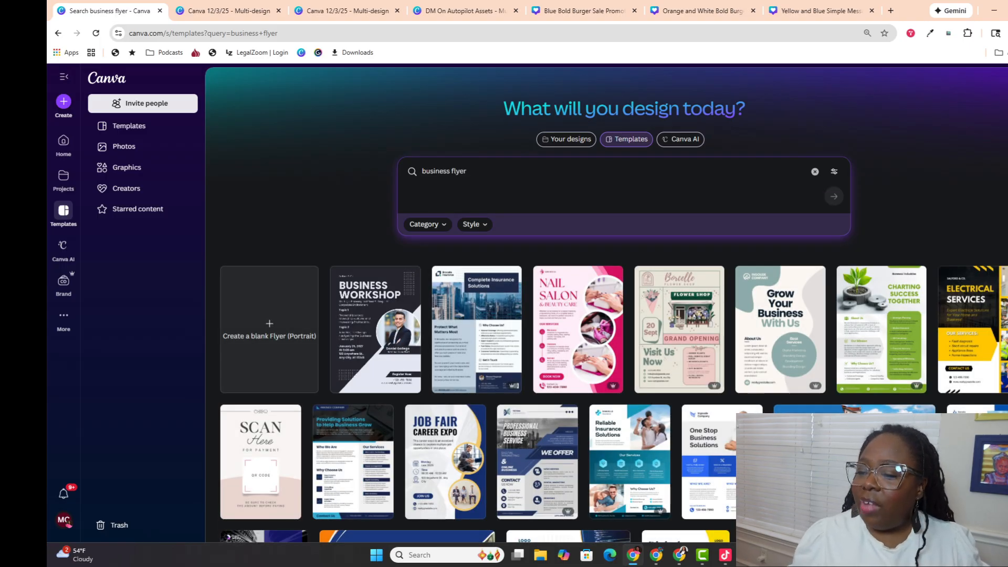
scroll(418, 184, down, 9)
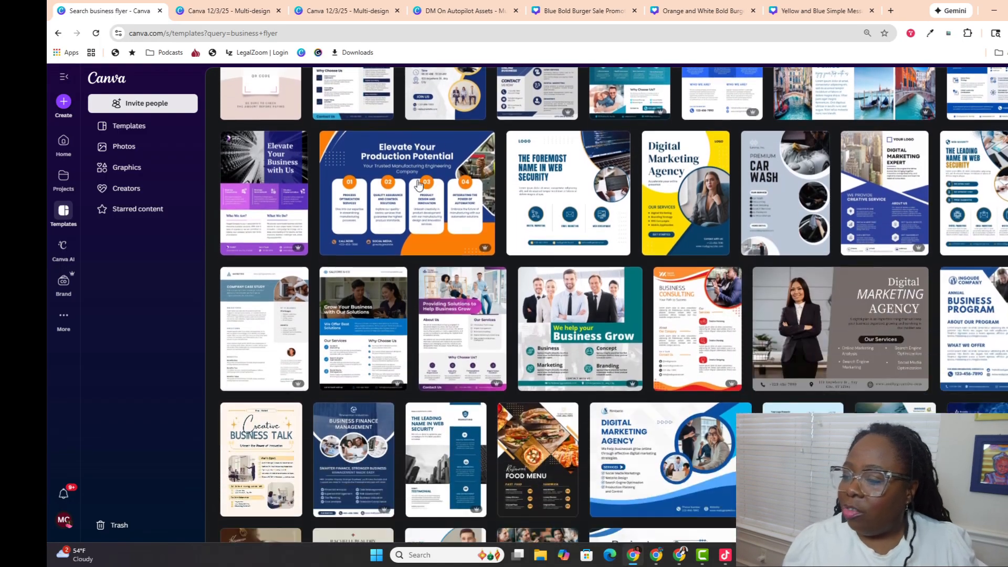
scroll(418, 185, down, 2)
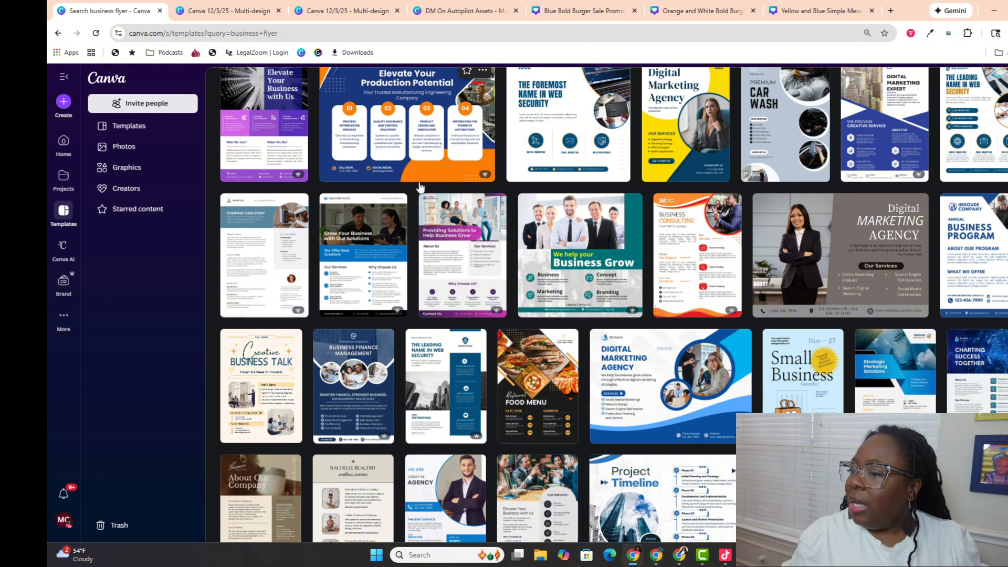
Step: Replace the template search with "christmas invite" and look over the invitation designs
scroll(419, 186, up, 9)
click(426, 177)
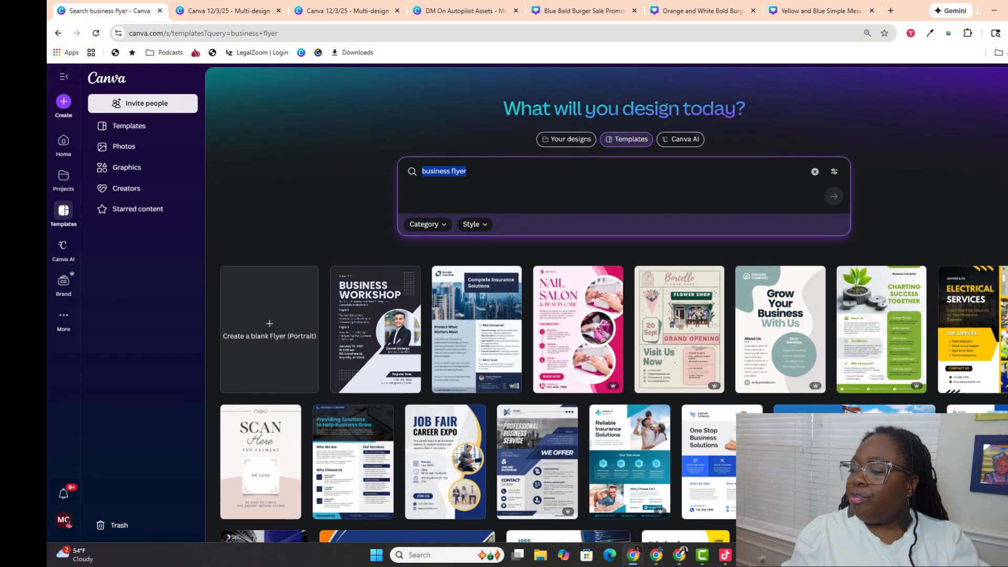
key(BackSpace)
text(christmas mas)
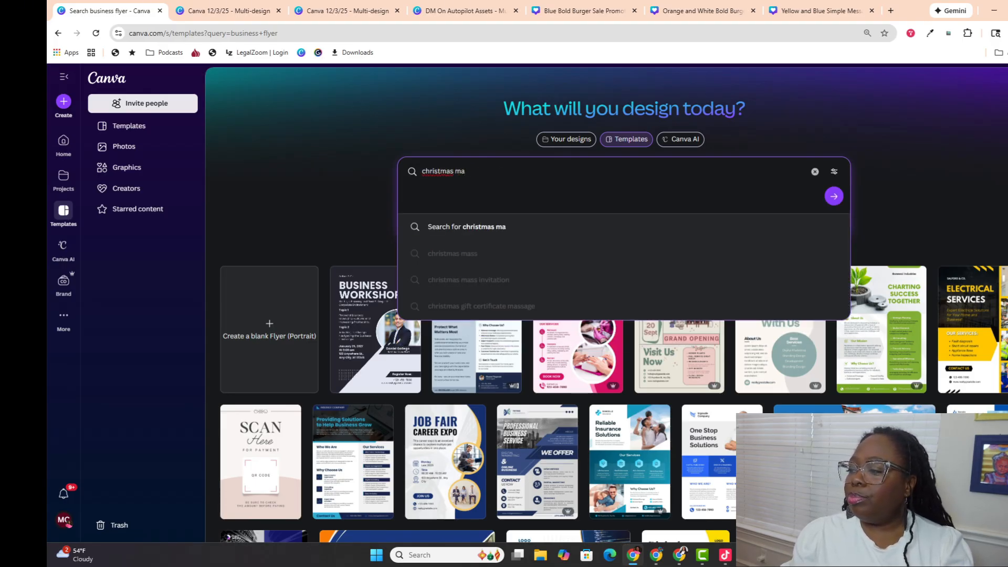
key(BackSpace)
key(BackSpace)
key(BackSpace)
text(invite)
key(Return)
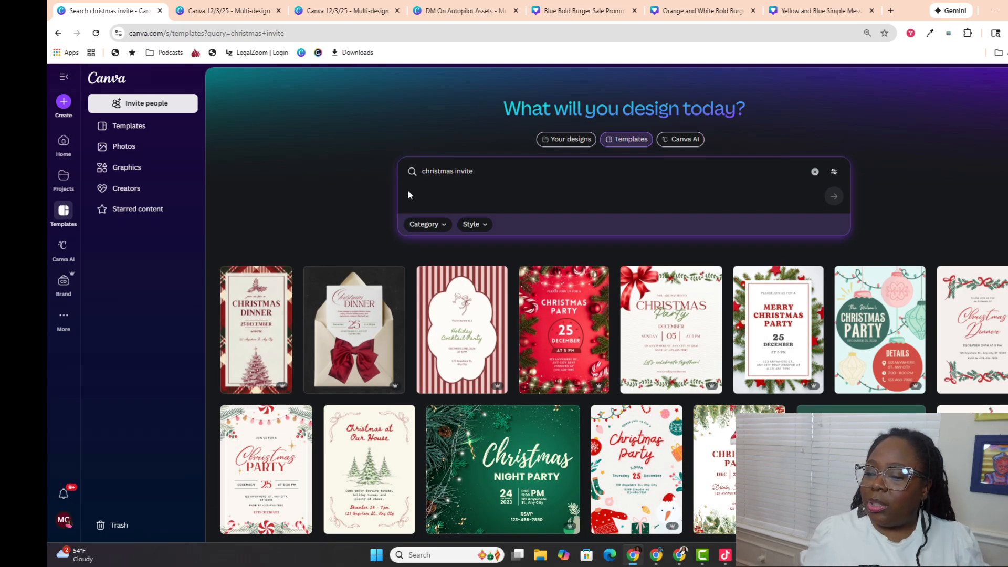
scroll(408, 195, down, 2)
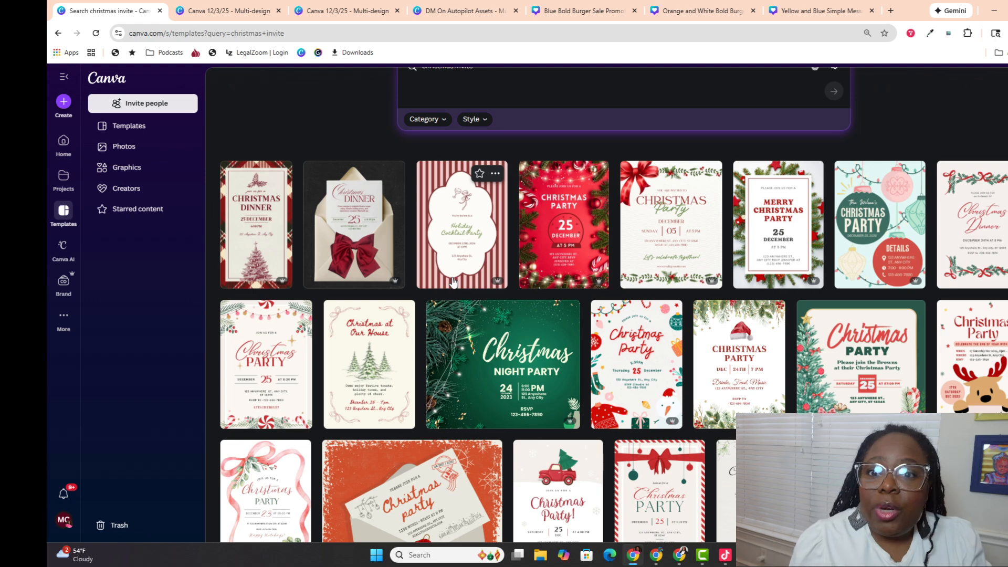
scroll(452, 282, up, 2)
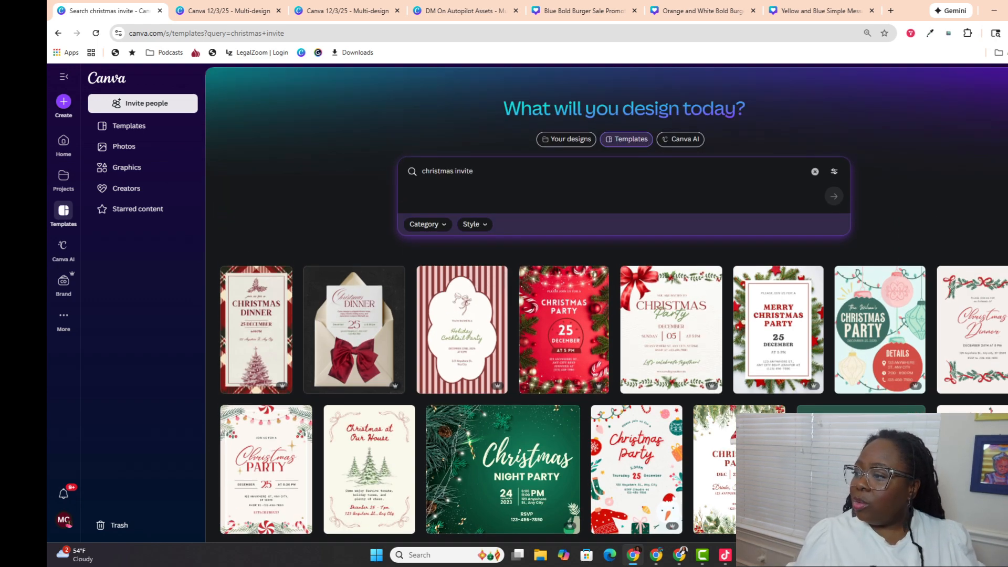
Step: Change the template search to "dm"
drag(473, 171, 422, 171)
key(BackSpace)
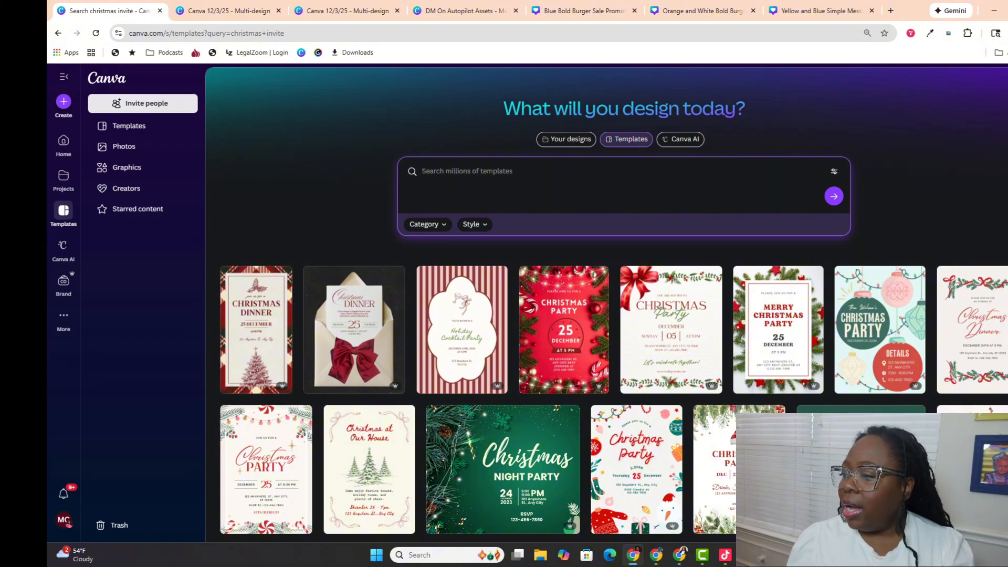
text(d)
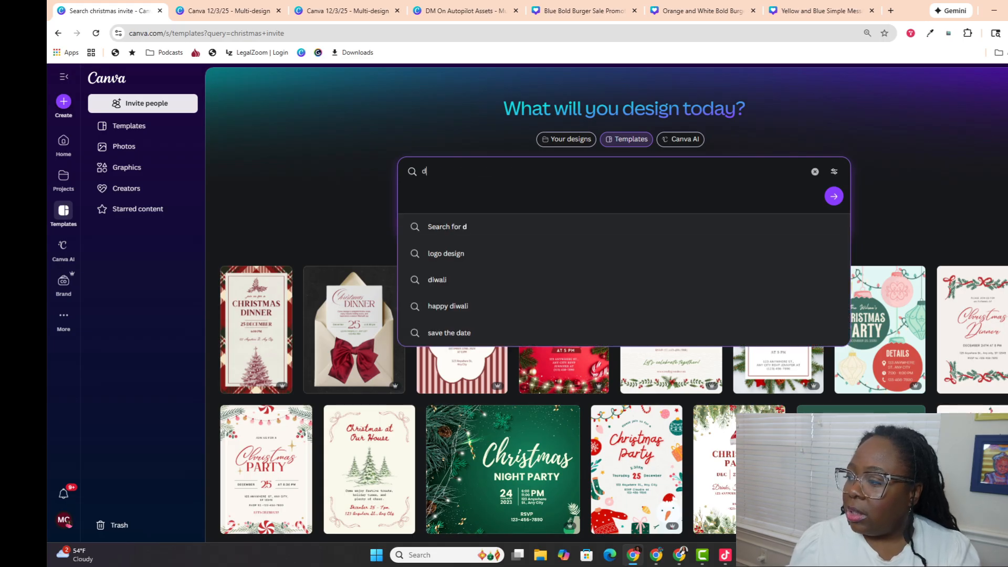
text(m)
key(Return)
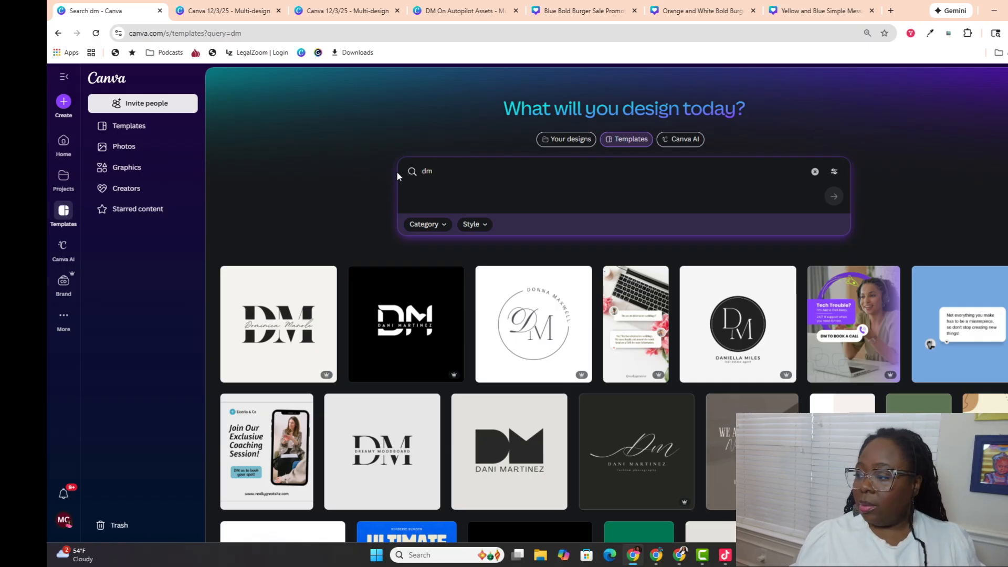
Step: Find the blue Ultimate Burger template among the dm results and open it for customizing as a new design
scroll(379, 181, down, 2)
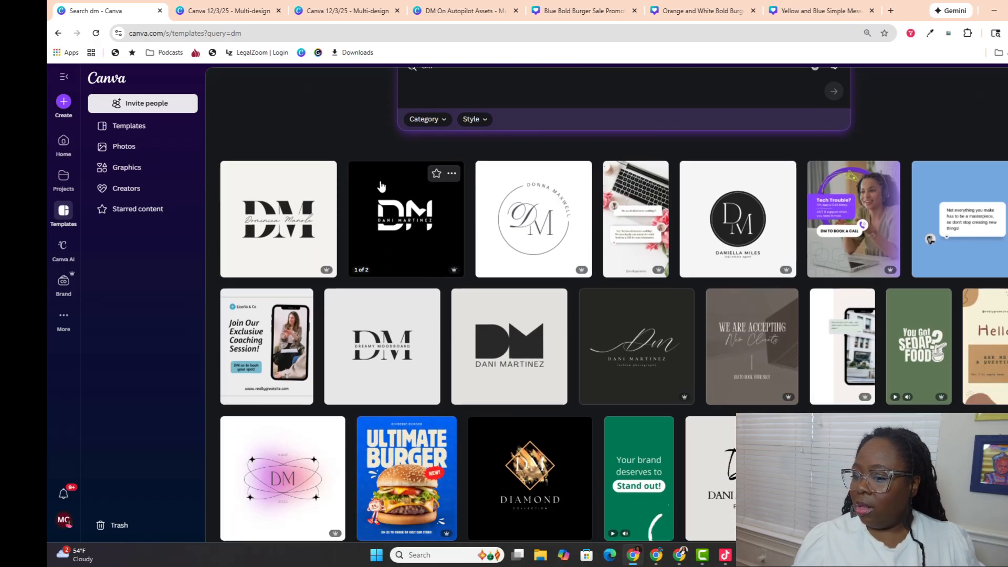
scroll(381, 185, down, 4)
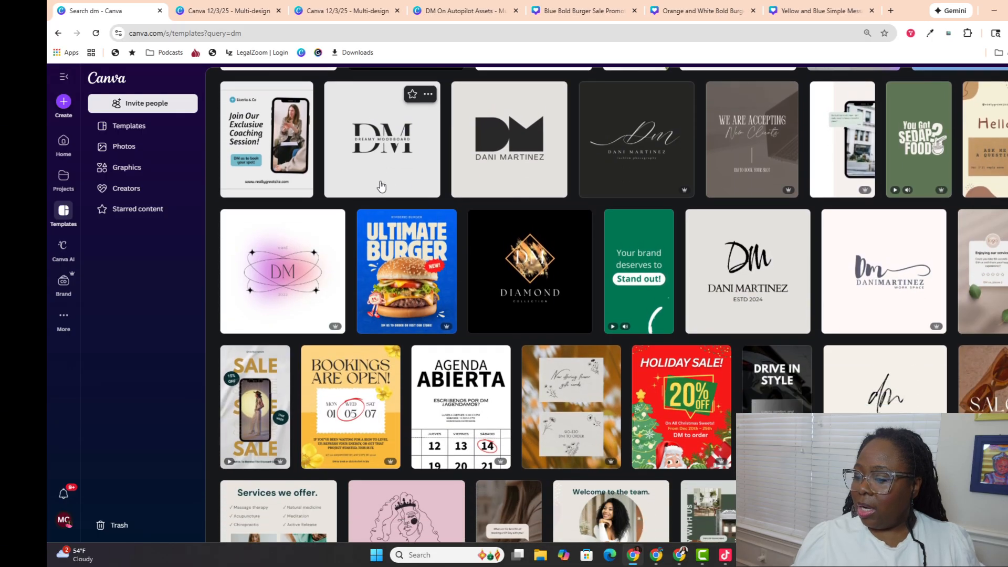
scroll(381, 186, down, 6)
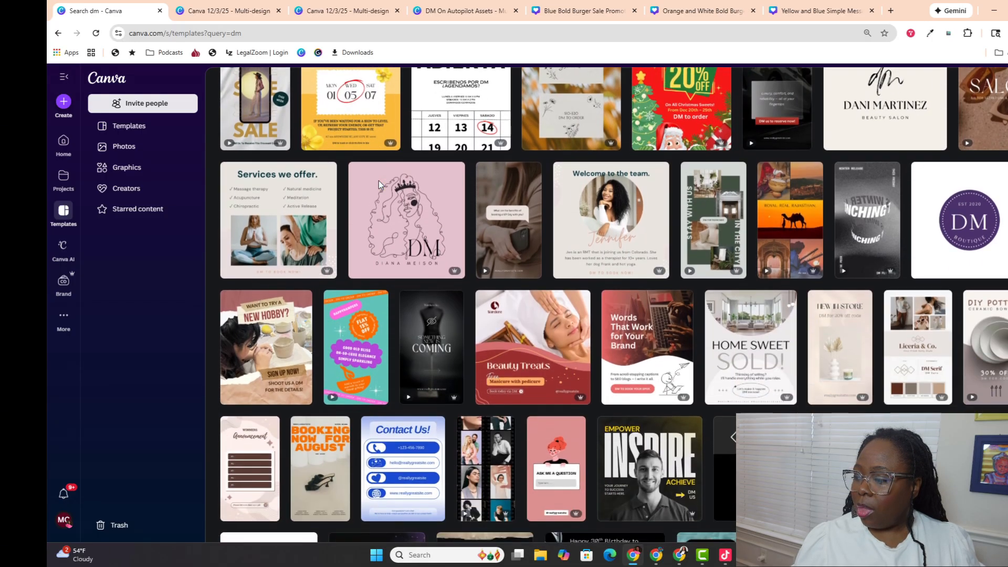
scroll(379, 181, down, 7)
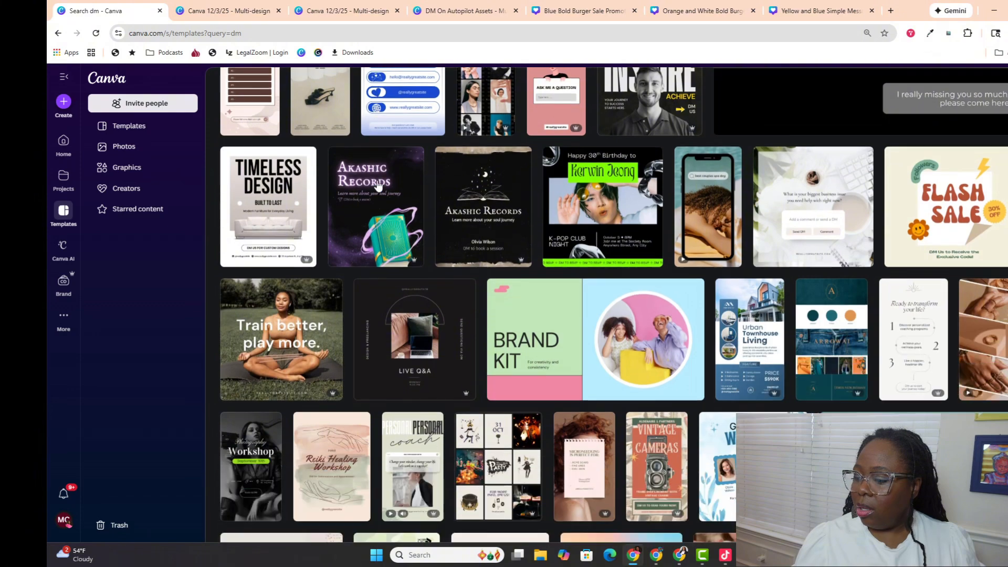
scroll(378, 185, down, 6)
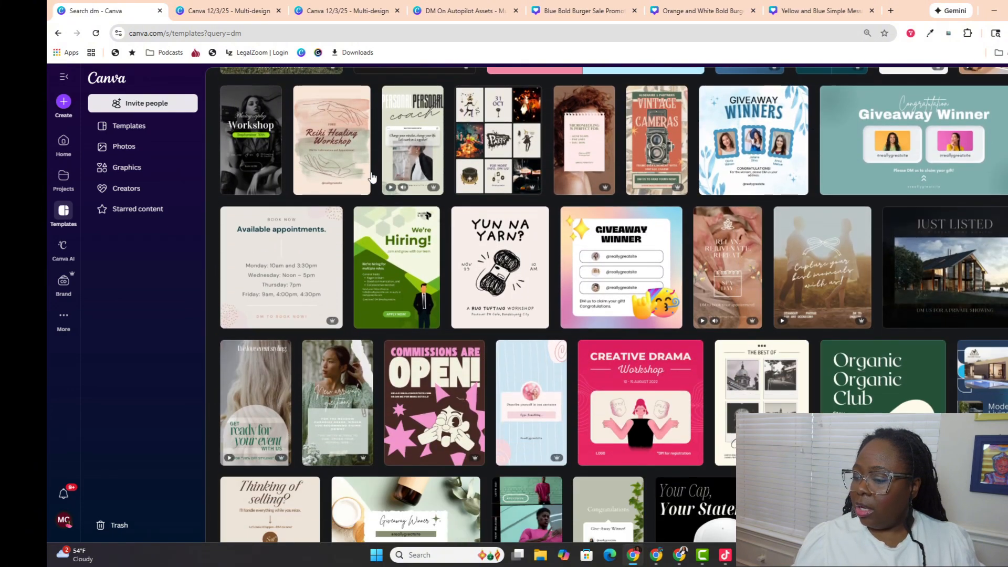
scroll(372, 178, down, 1)
scroll(372, 177, up, 8)
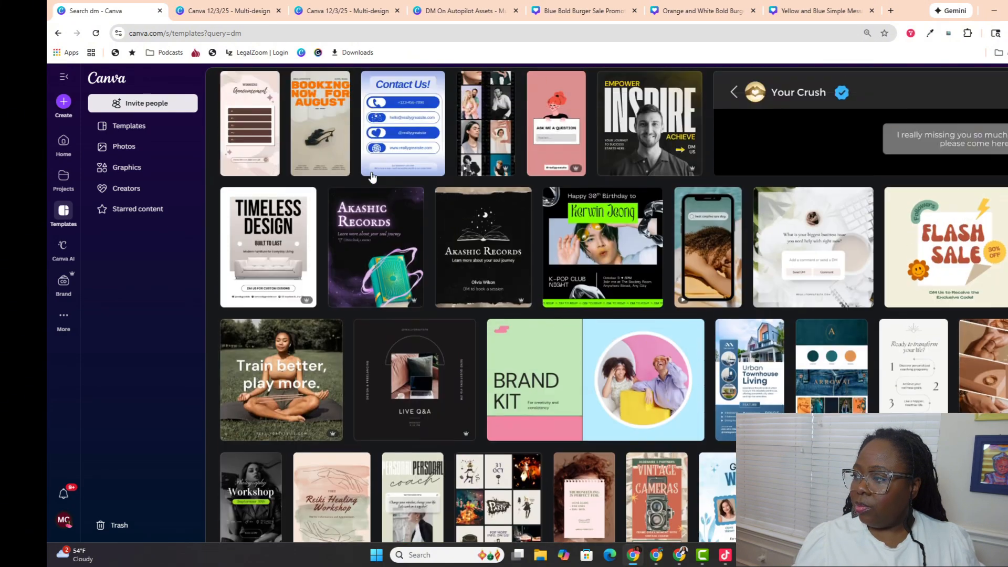
scroll(371, 177, up, 11)
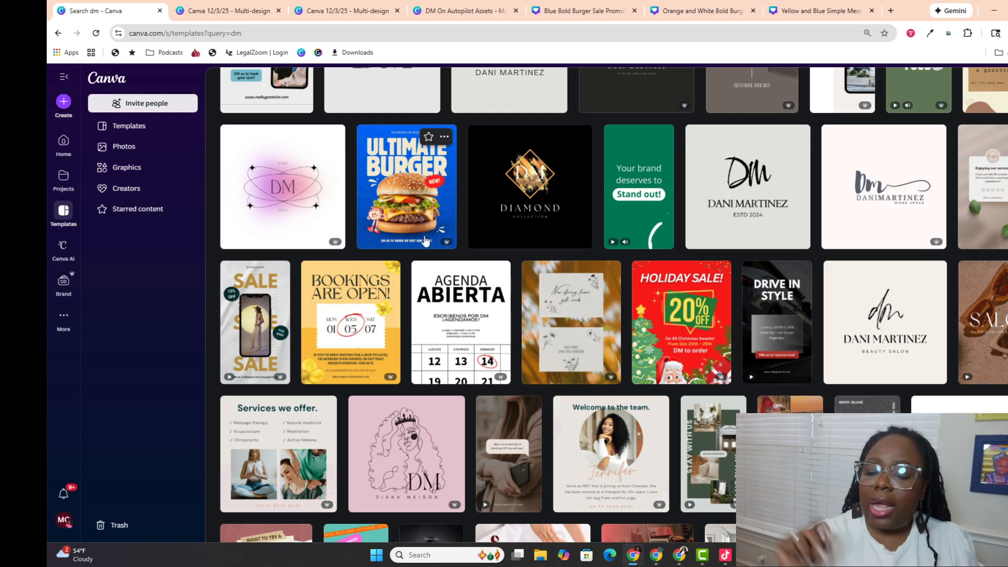
click(407, 171)
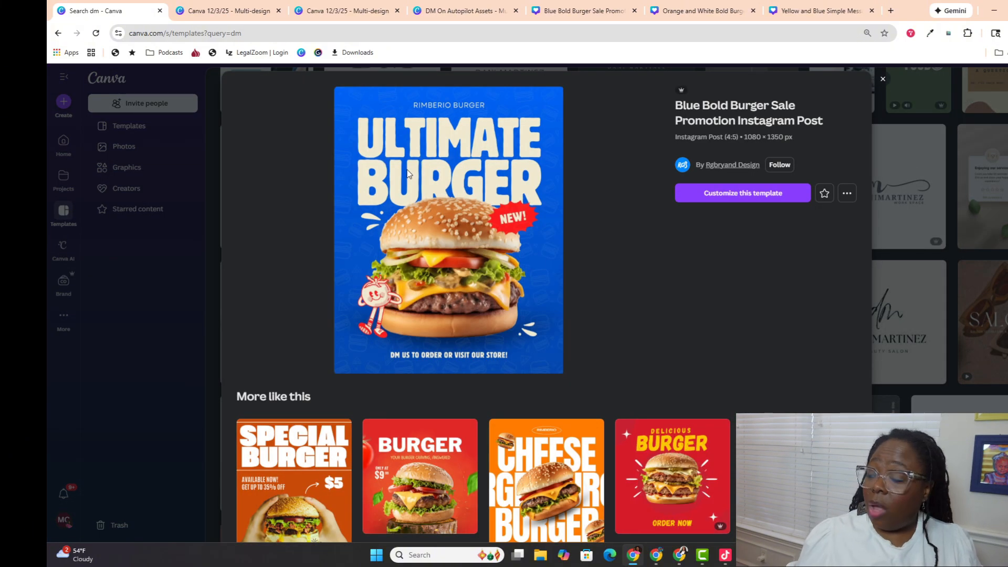
click(689, 193)
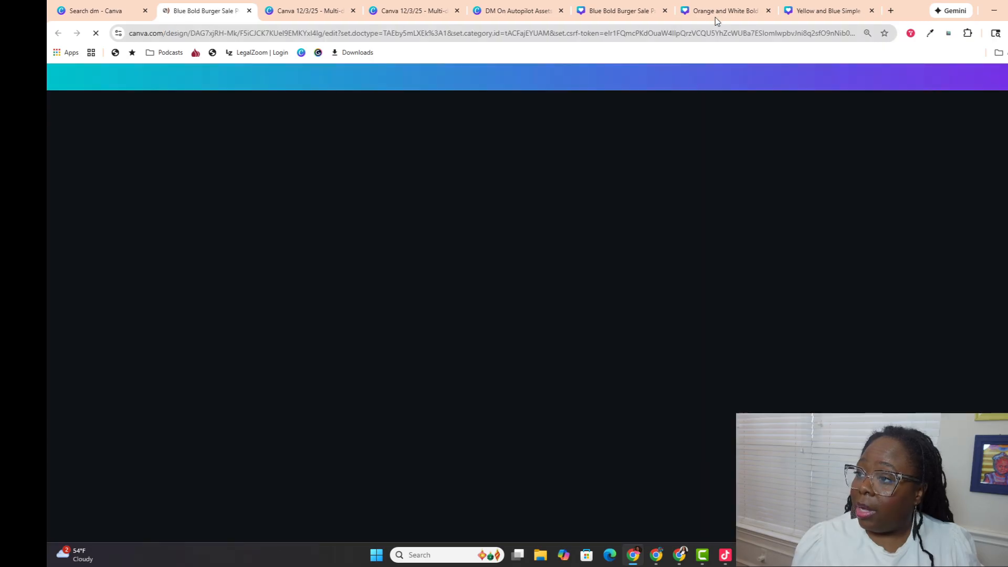
Step: Show the open orange cheese burger and yellow message conversation designs, and return to the burger template's preview in the search
click(716, 13)
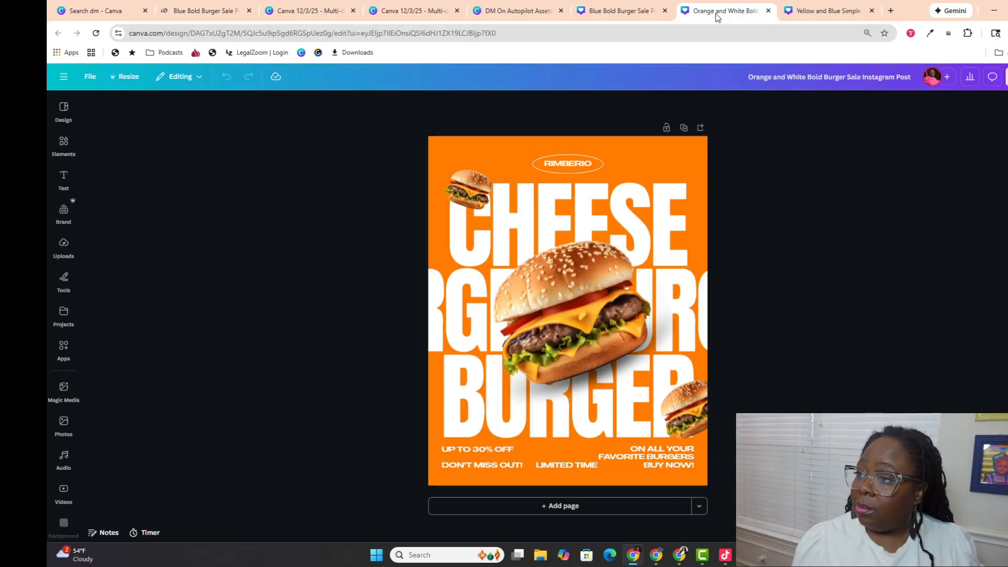
click(817, 14)
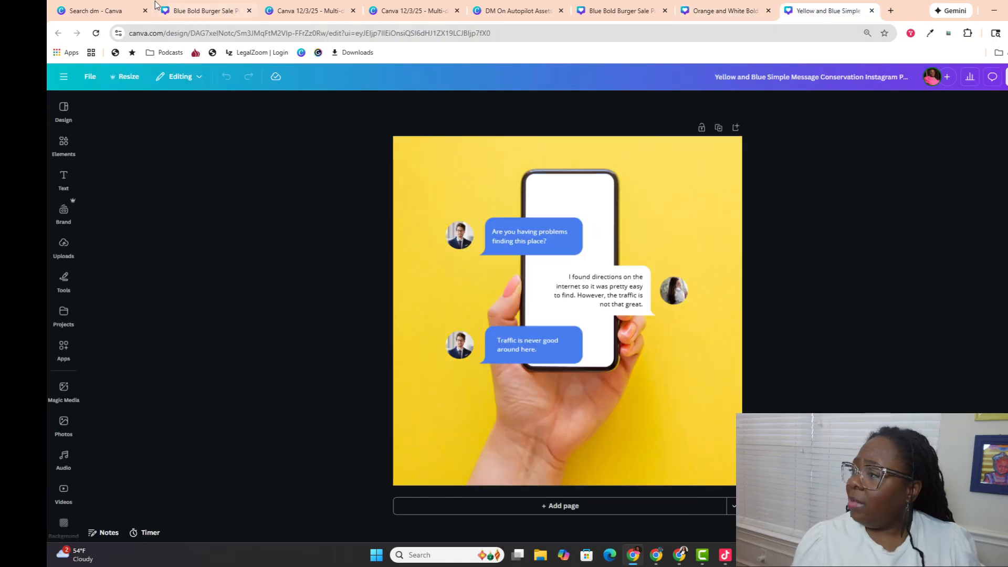
click(193, 8)
click(94, 10)
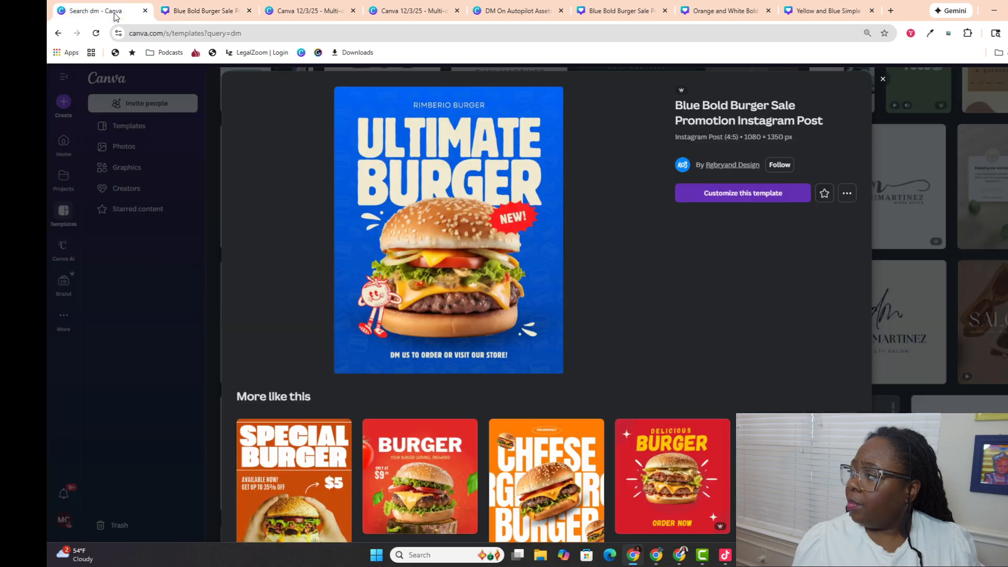
Step: Browse the similar templates below the Ultimate Burger preview and open the orange Cheese Burger template's preview
scroll(632, 353, down, 1)
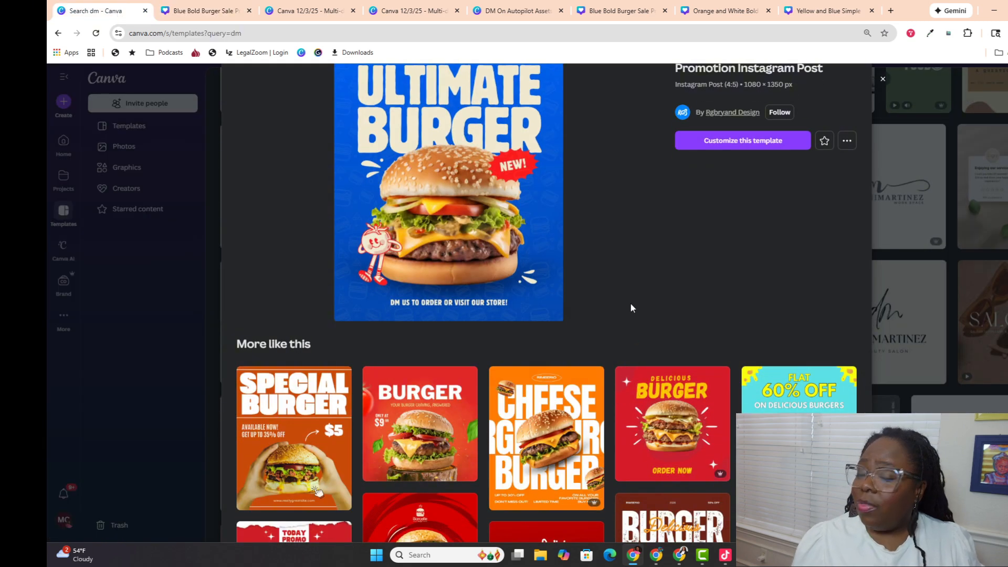
scroll(609, 254, down, 3)
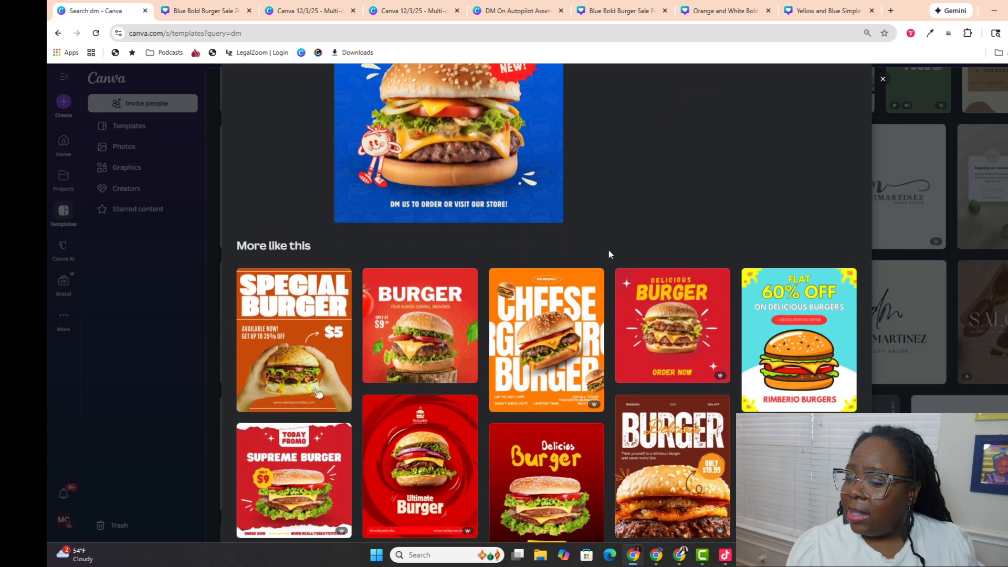
scroll(608, 254, down, 1)
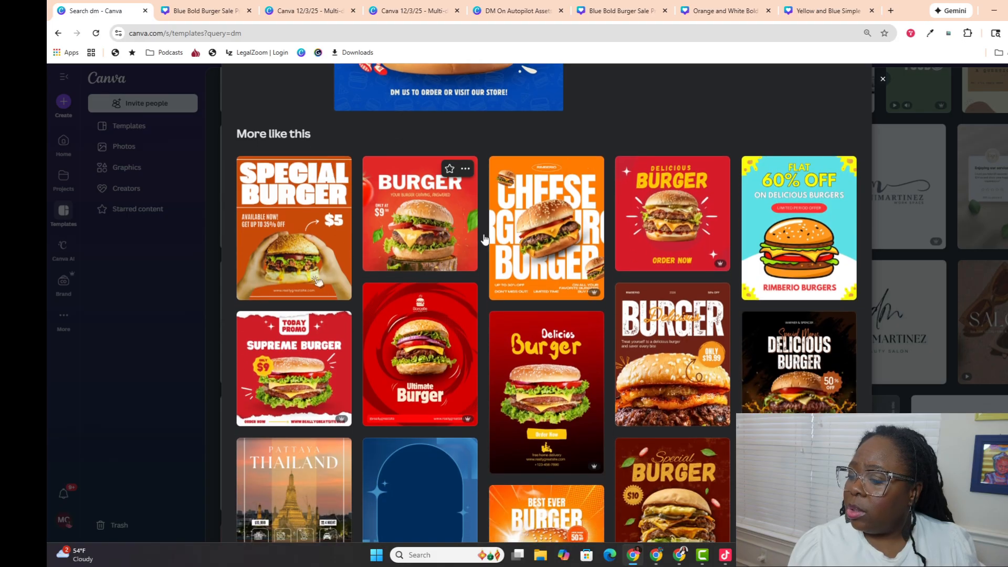
scroll(433, 307, down, 4)
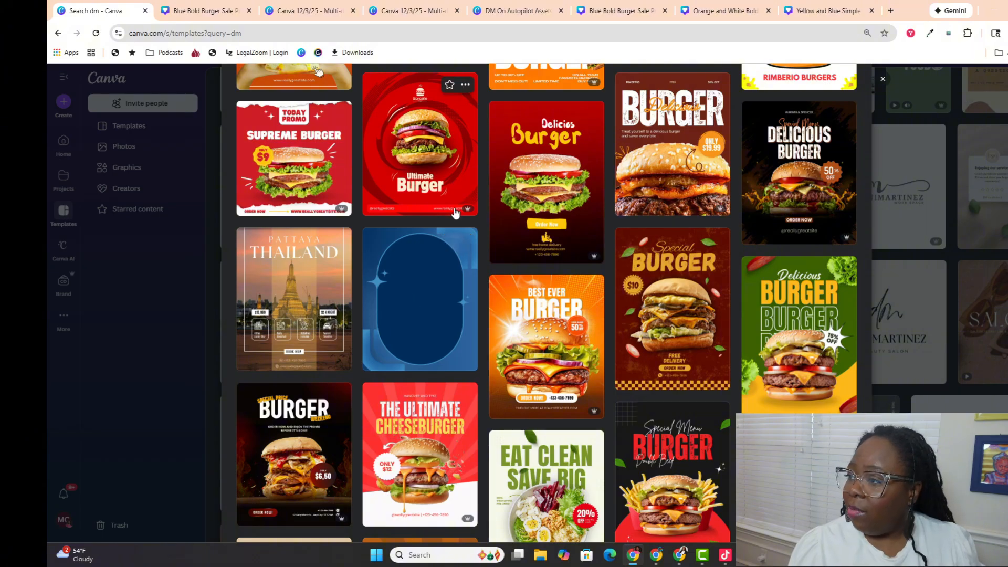
scroll(465, 241, up, 3)
scroll(465, 242, up, 1)
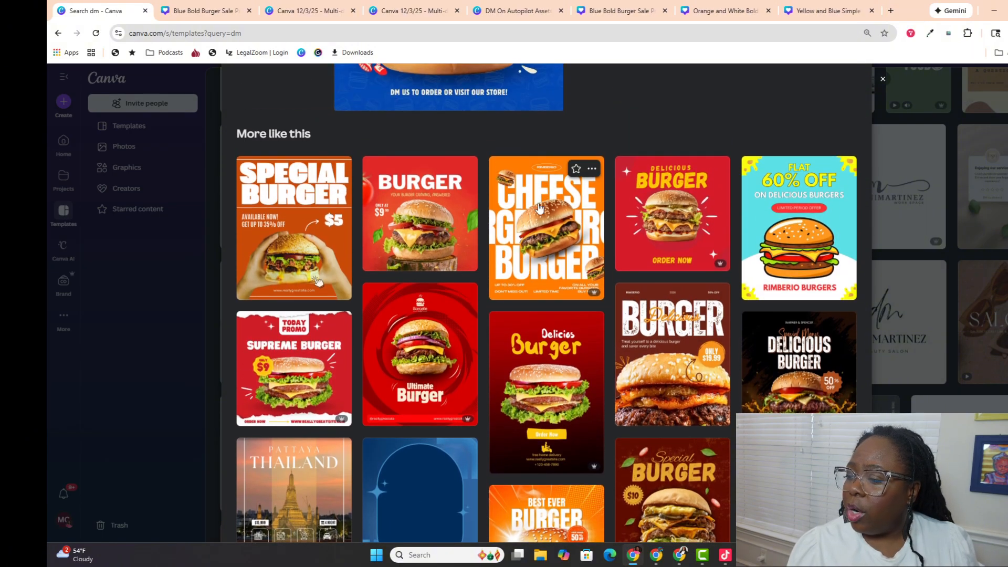
click(555, 233)
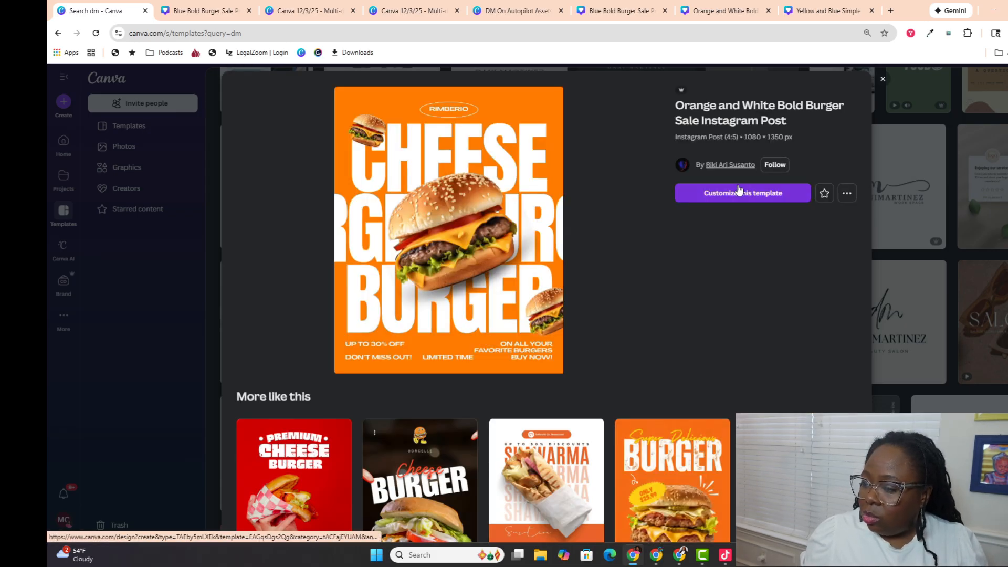
Step: Star the shawarma template among the designs similar to the orange Cheese Burger post
scroll(575, 335, down, 2)
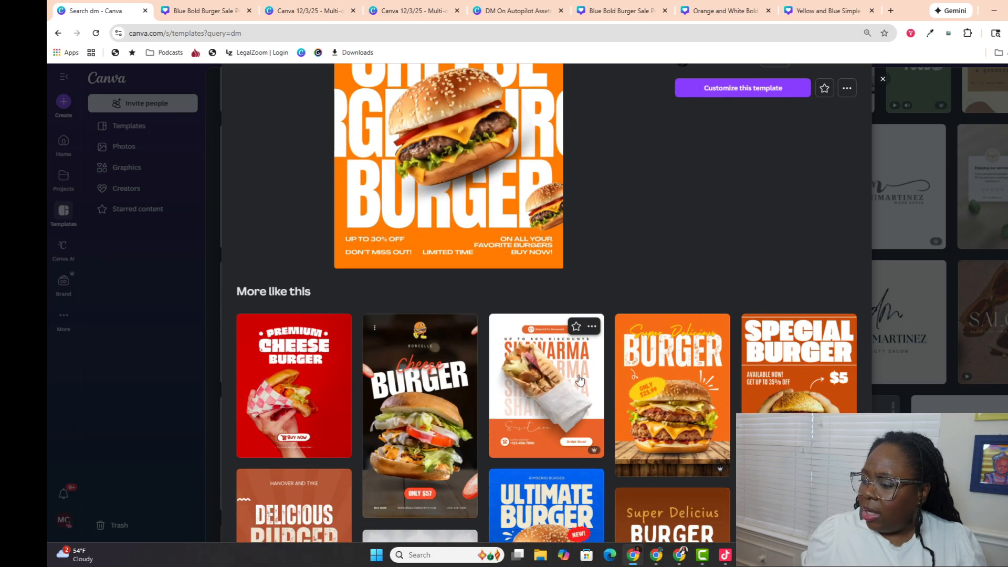
click(575, 327)
scroll(604, 249, up, 2)
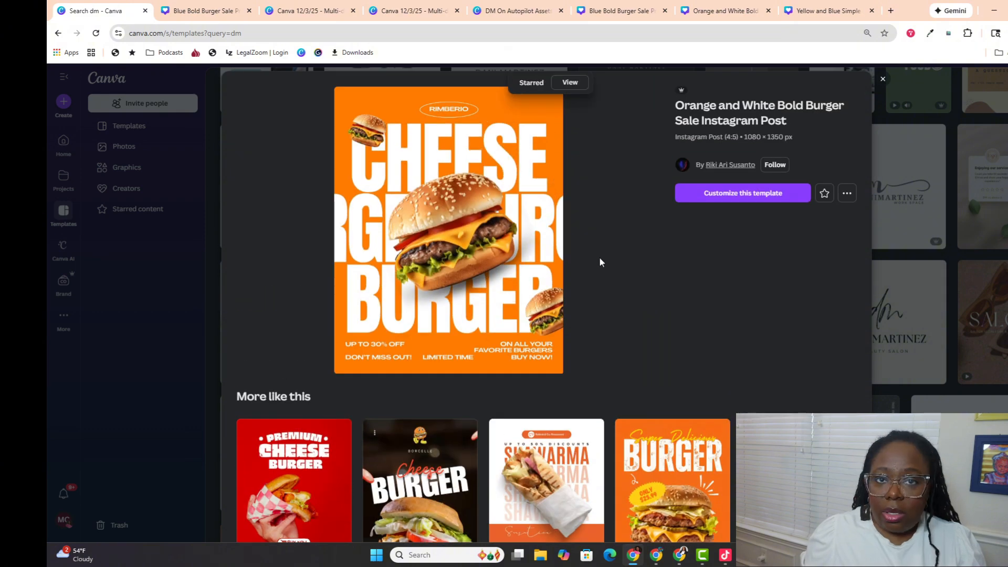
Step: Open the orange Cheese Burger template for customizing as a new design and place its tab beside the blue Ultimate Burger design
click(702, 195)
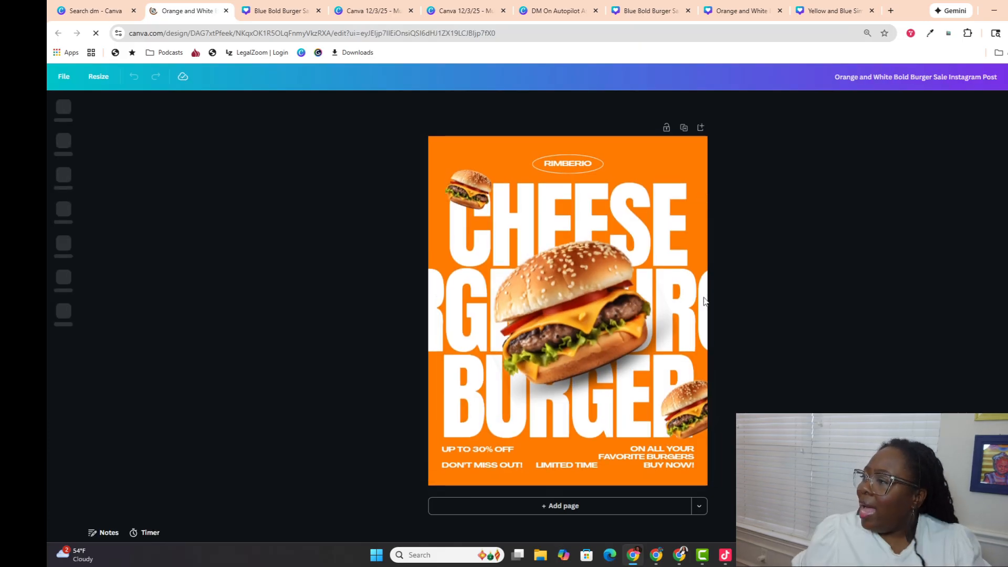
click(826, 10)
click(730, 6)
click(658, 13)
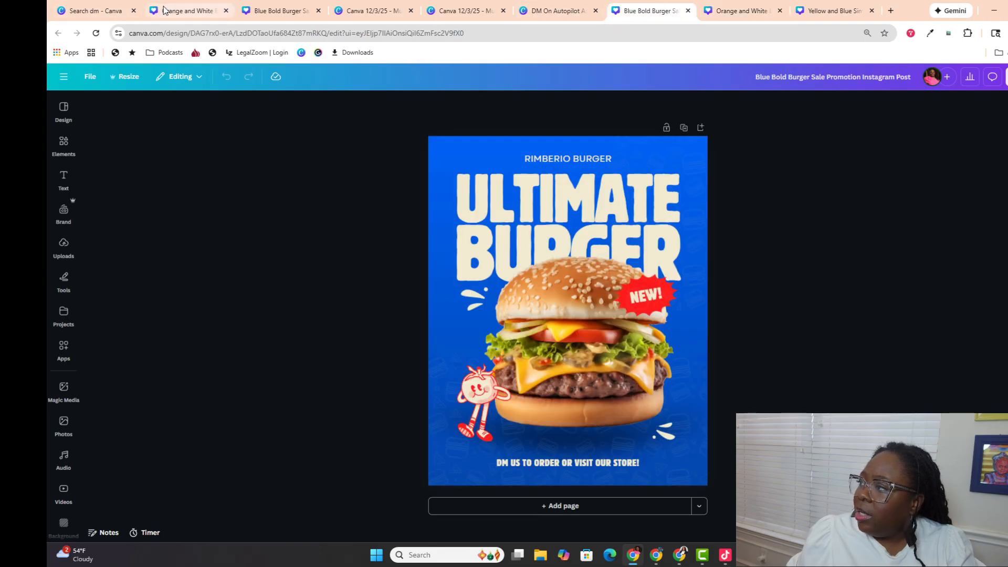
drag(158, 10, 574, 14)
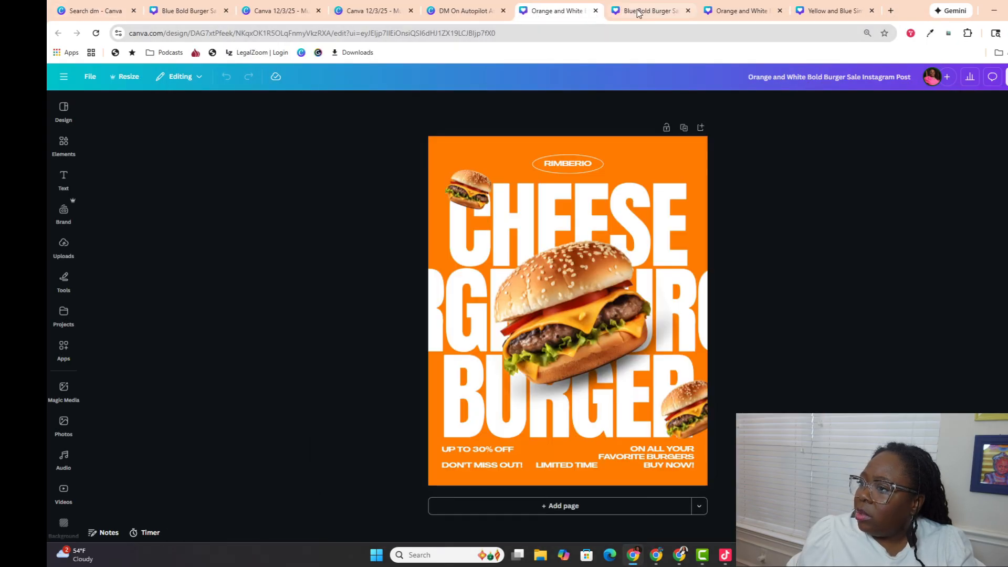
Step: Close the duplicate orange Cheese Burger design and compare the remaining one with the blue Ultimate Burger design
click(640, 12)
click(579, 9)
click(640, 10)
click(595, 11)
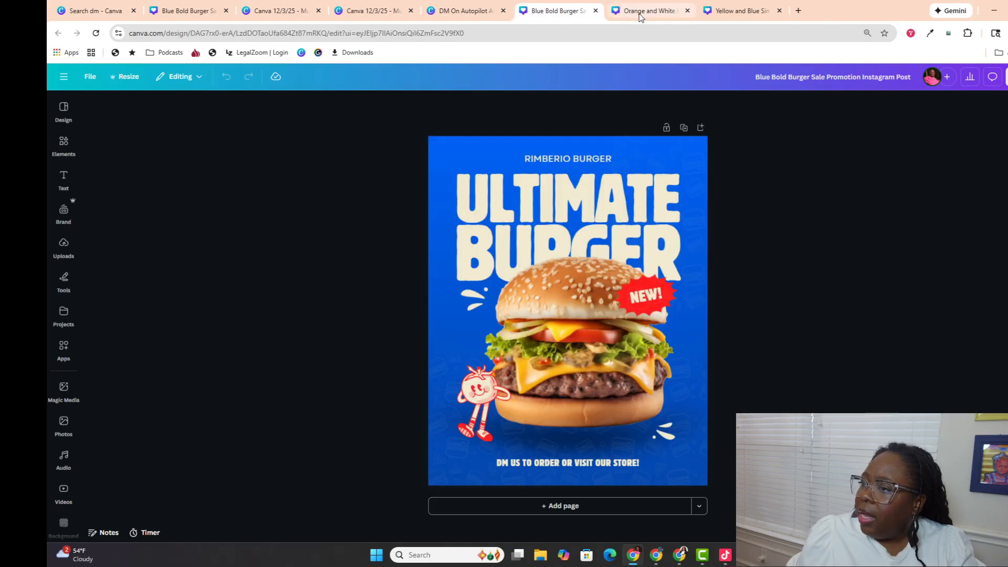
click(638, 13)
click(588, 13)
click(635, 17)
click(553, 14)
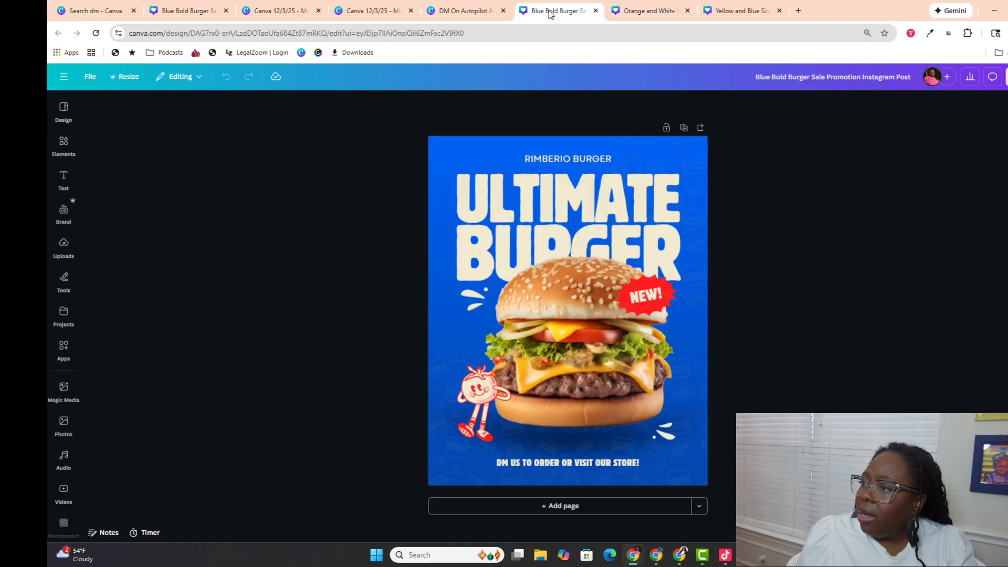
click(618, 17)
click(548, 17)
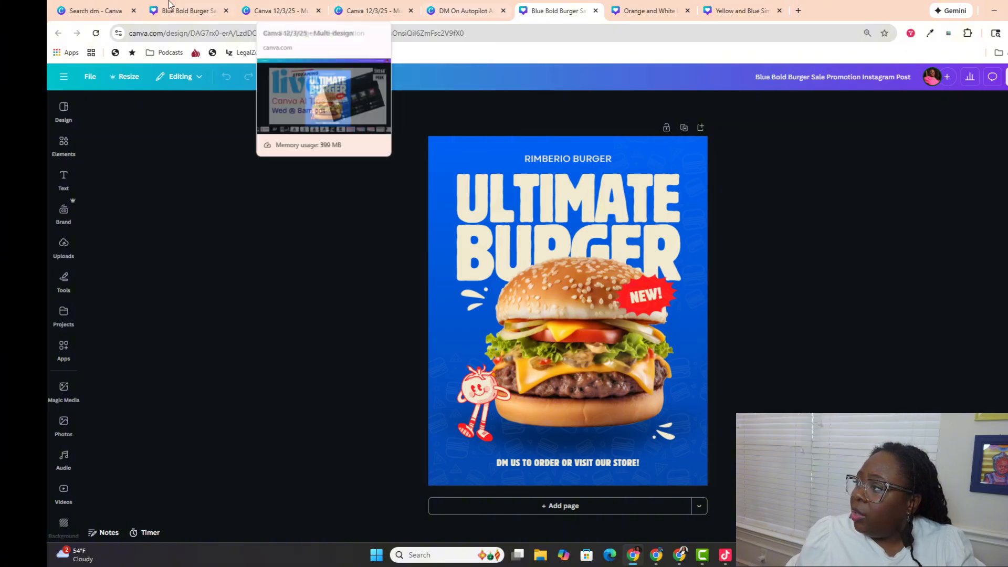
Step: Return to the template search, close the Cheese Burger preview and search the templates for "messages"
click(95, 11)
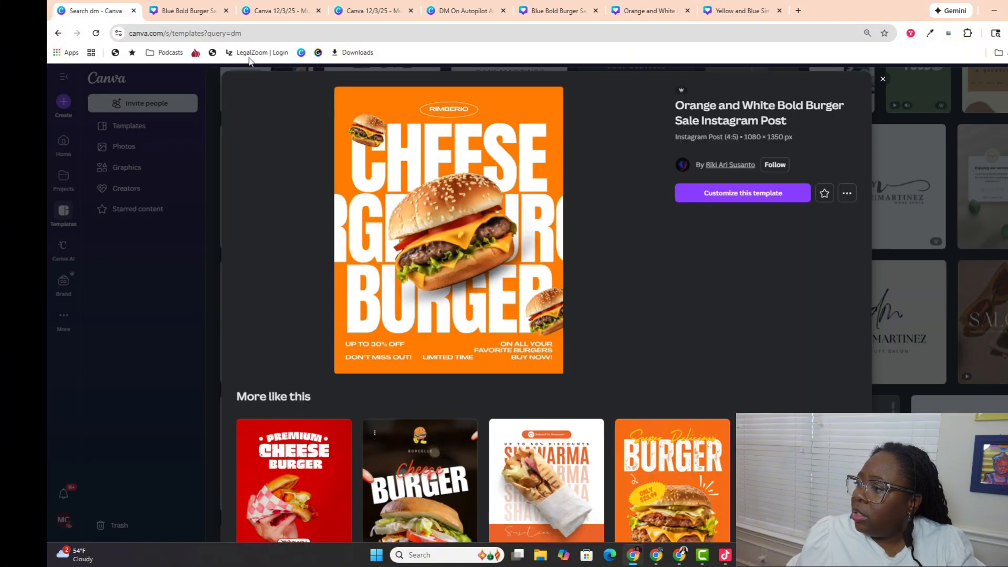
click(881, 79)
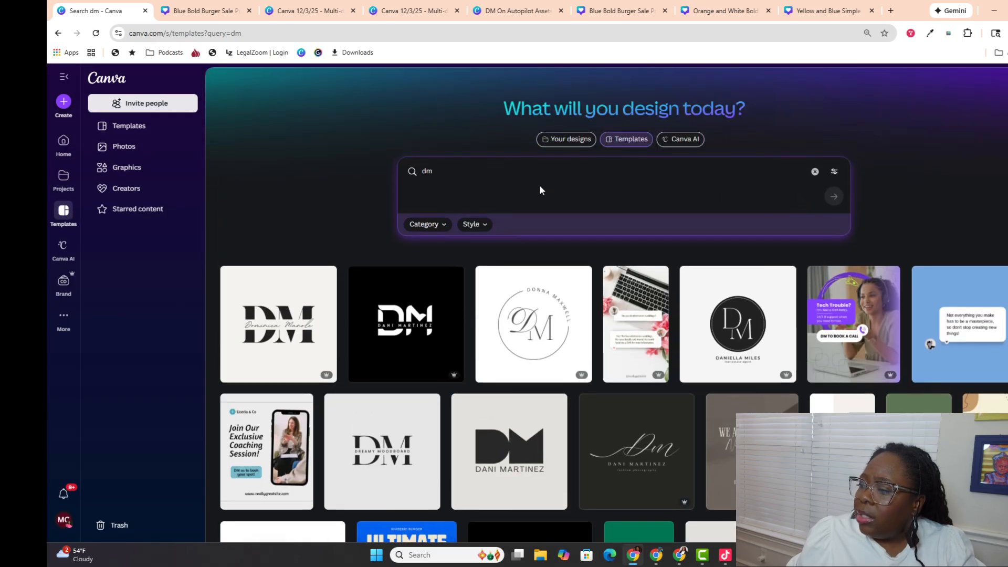
drag(541, 190, 391, 149)
key(BackSpace)
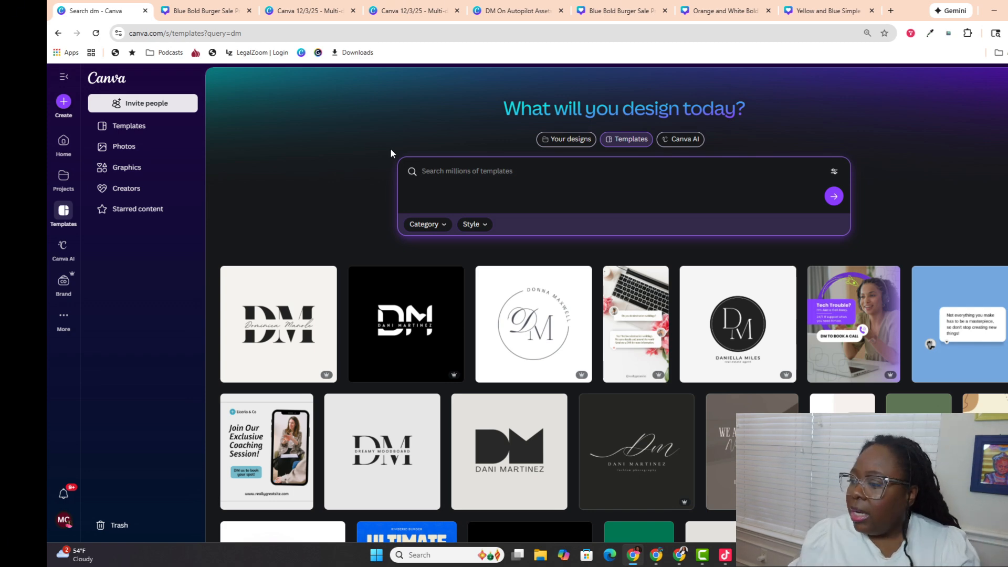
text(mess)
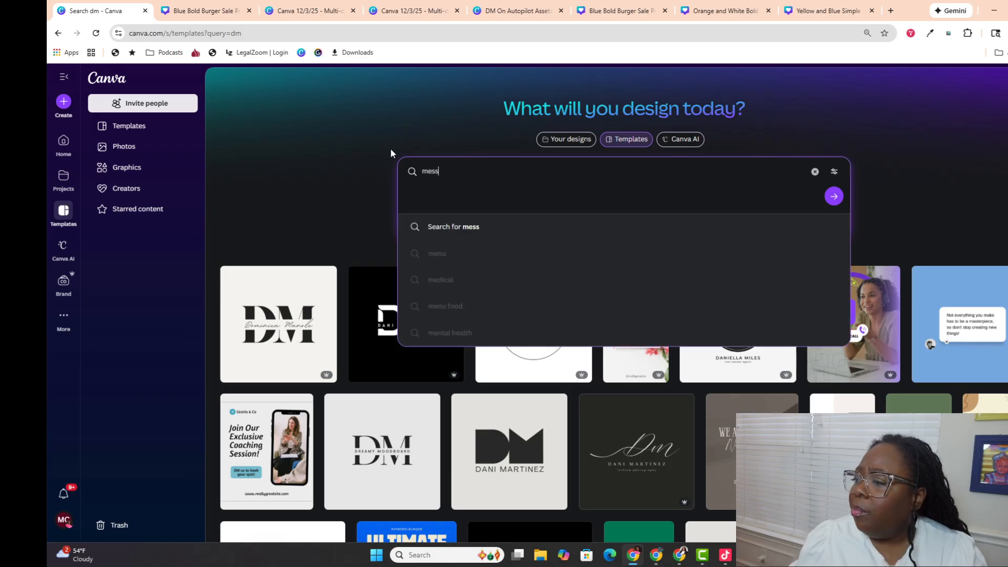
text(ages)
key(Return)
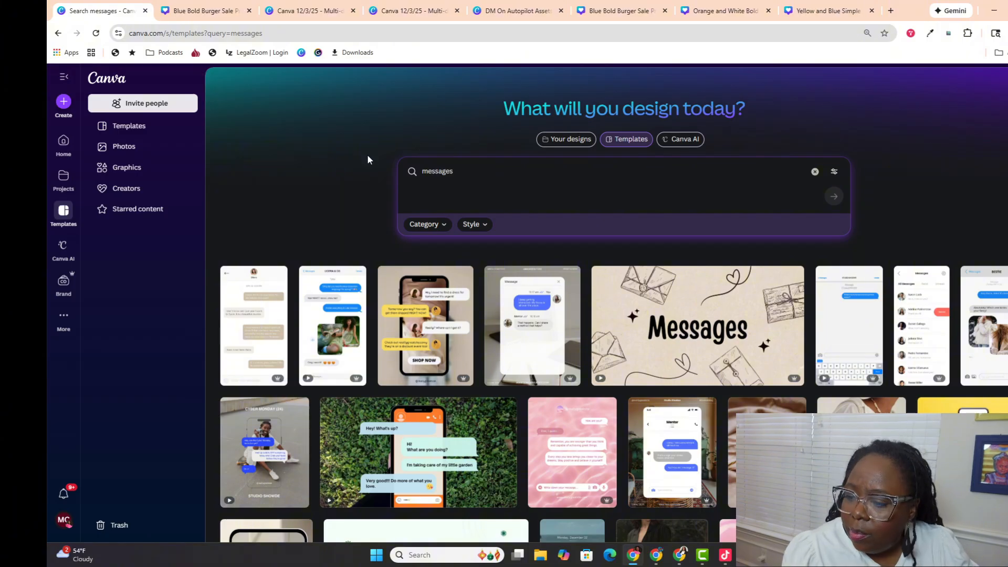
Step: Open the yellow message conversation template's preview and star the blue Customer Reviews template among its similar designs
scroll(369, 158, down, 3)
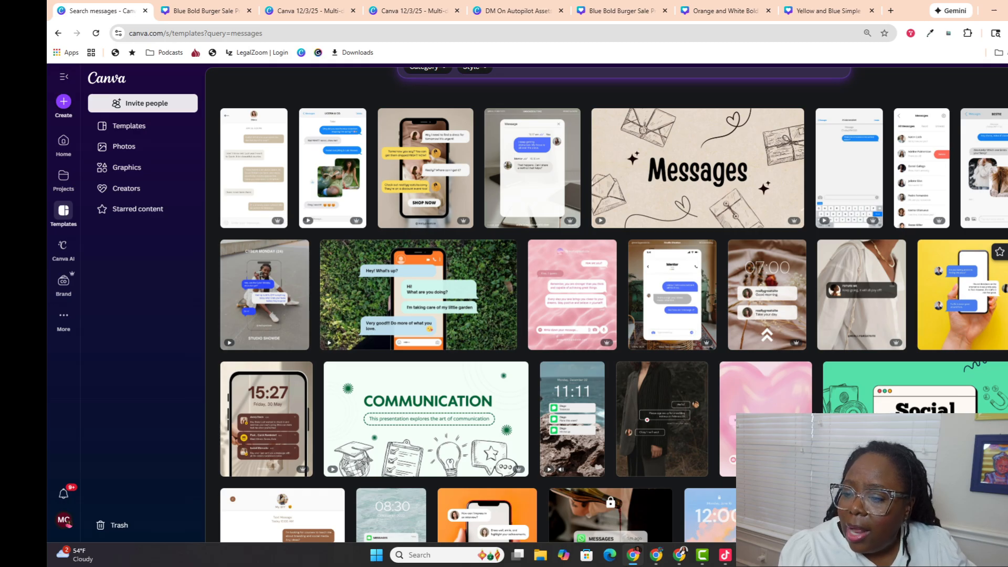
click(1006, 331)
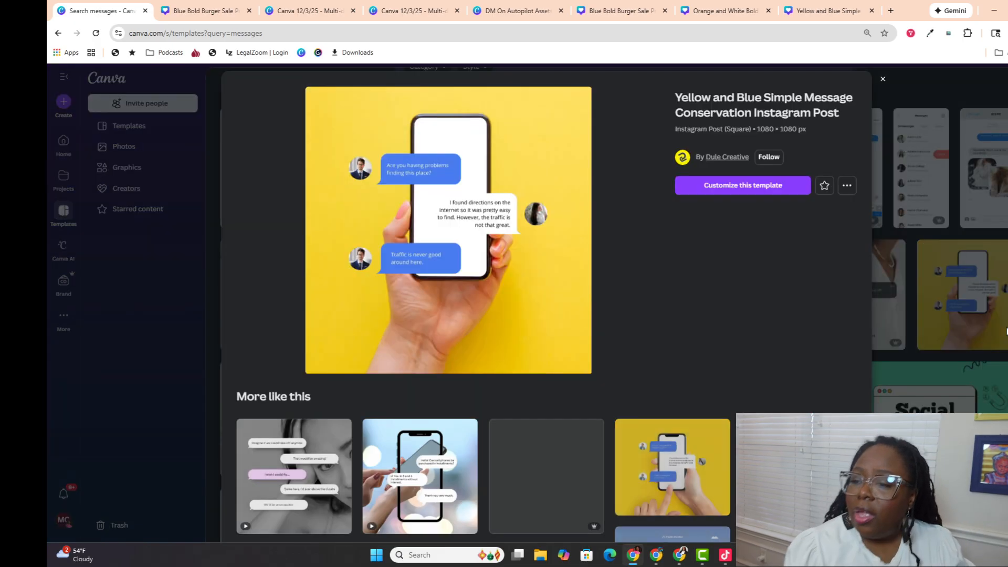
scroll(658, 353, down, 6)
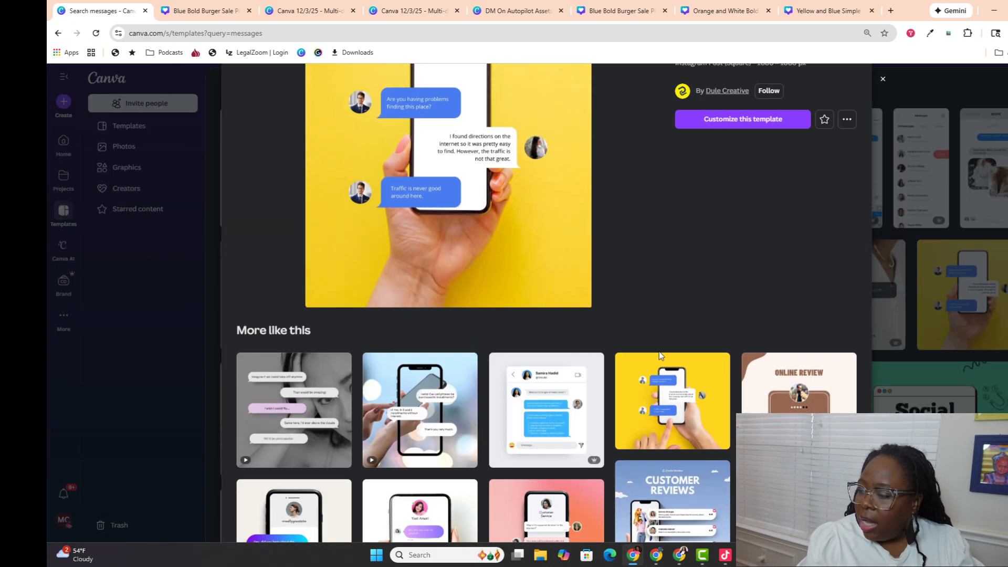
scroll(660, 356, down, 6)
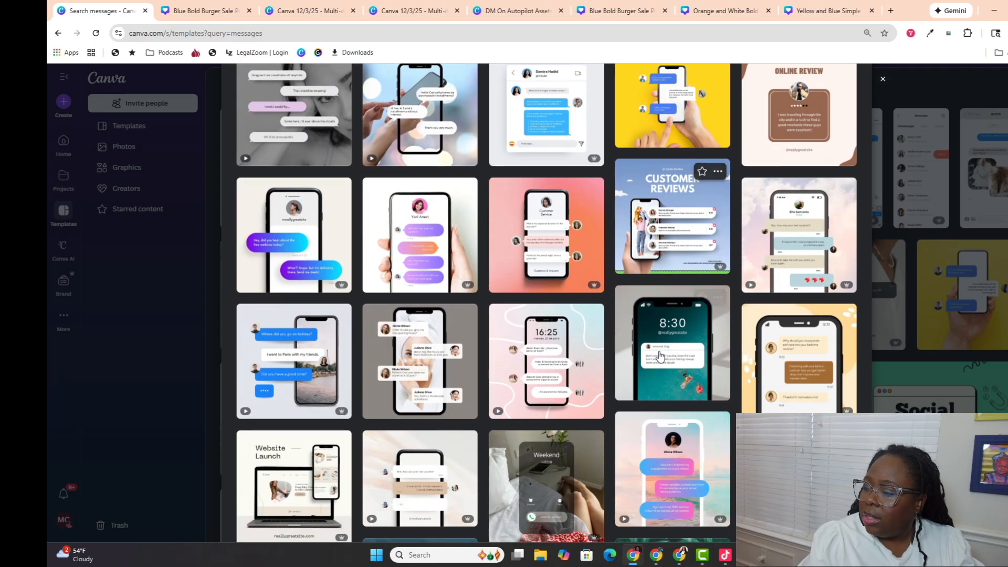
scroll(660, 356, up, 3)
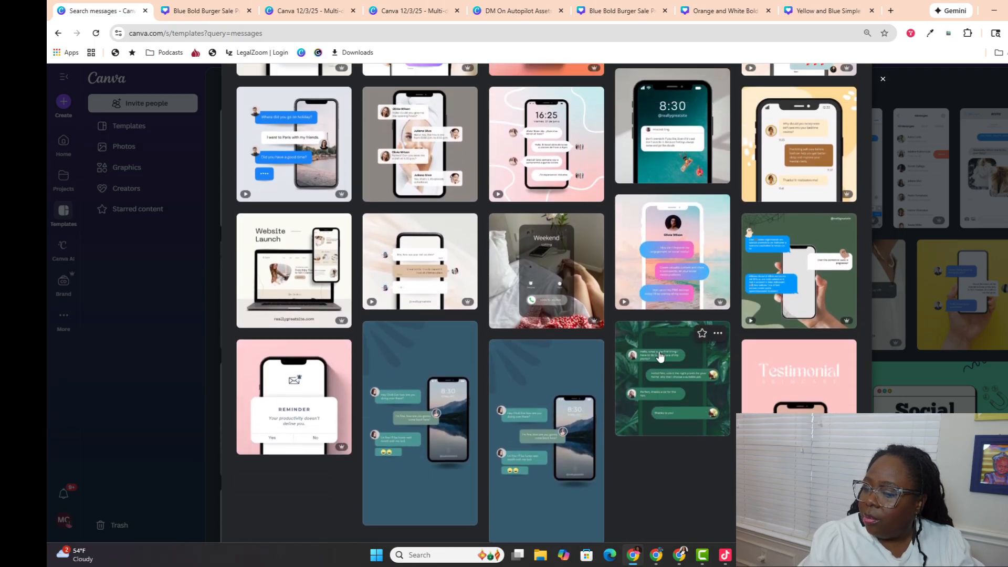
scroll(661, 355, up, 3)
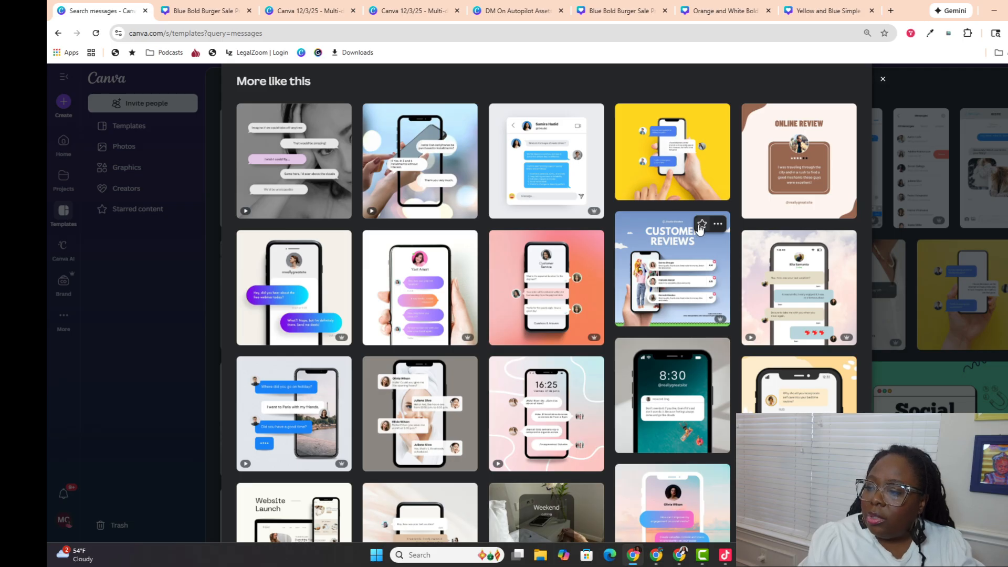
click(701, 225)
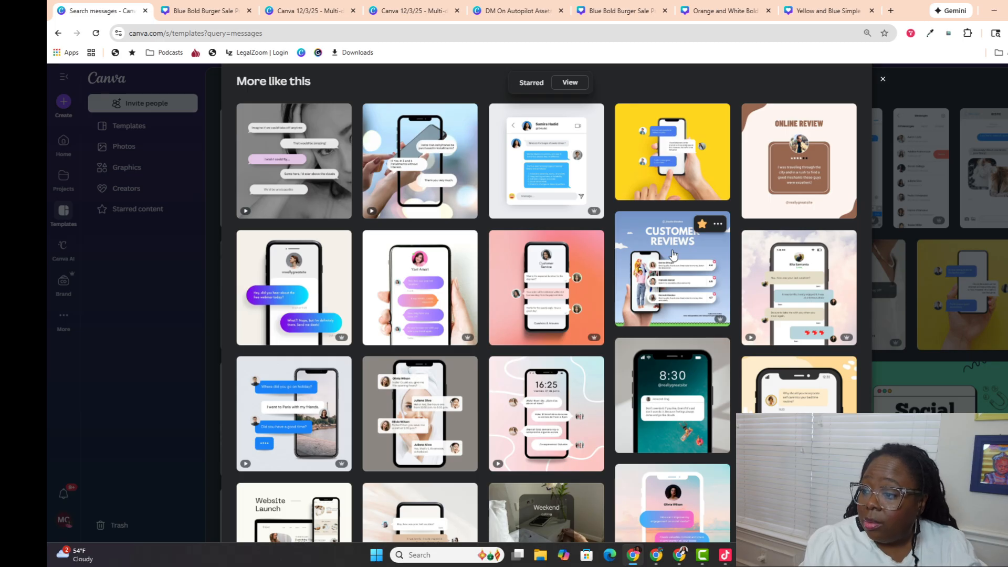
Step: Open the blue Customer Reviews template for customizing, and close the new design and the template's preview
click(672, 257)
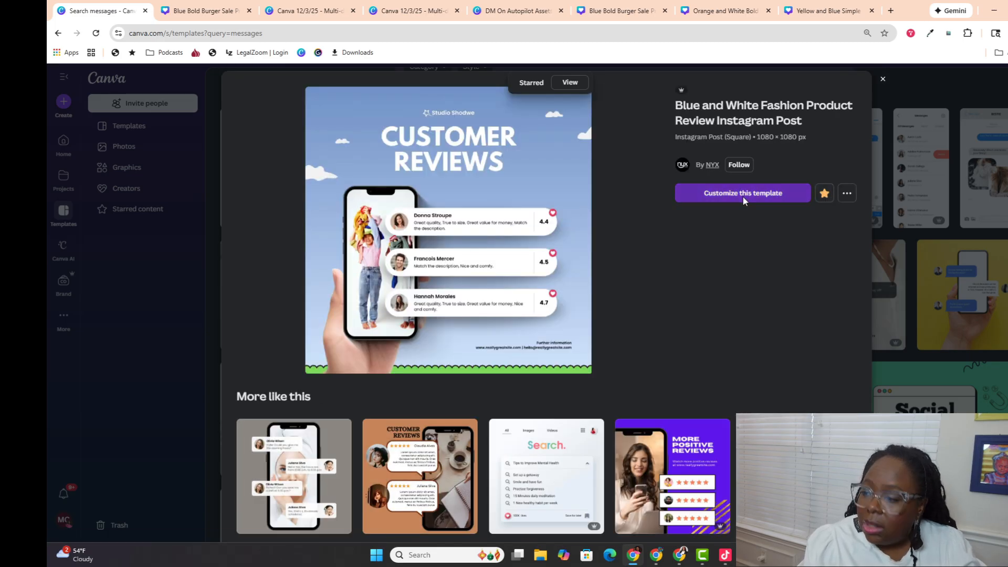
click(742, 197)
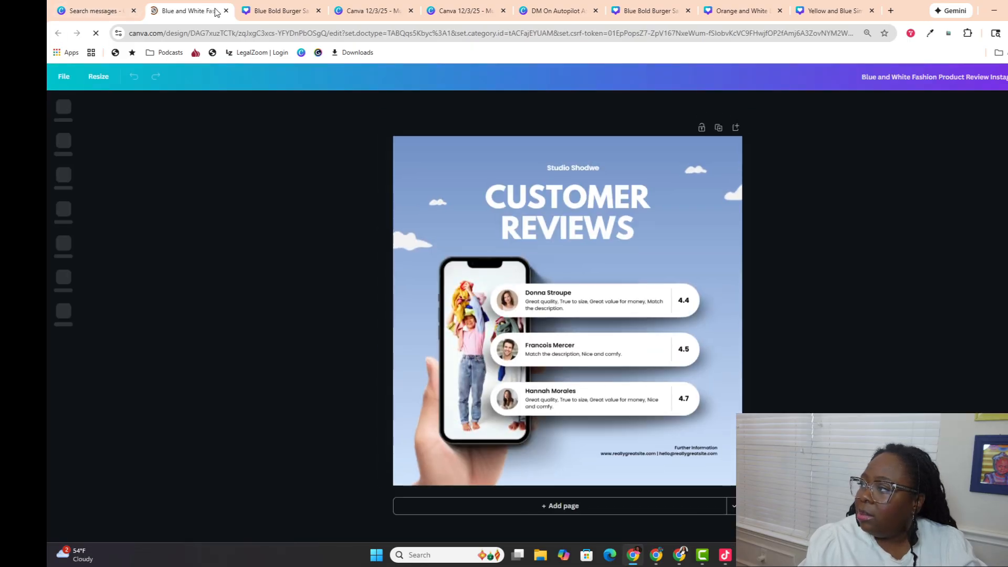
click(225, 10)
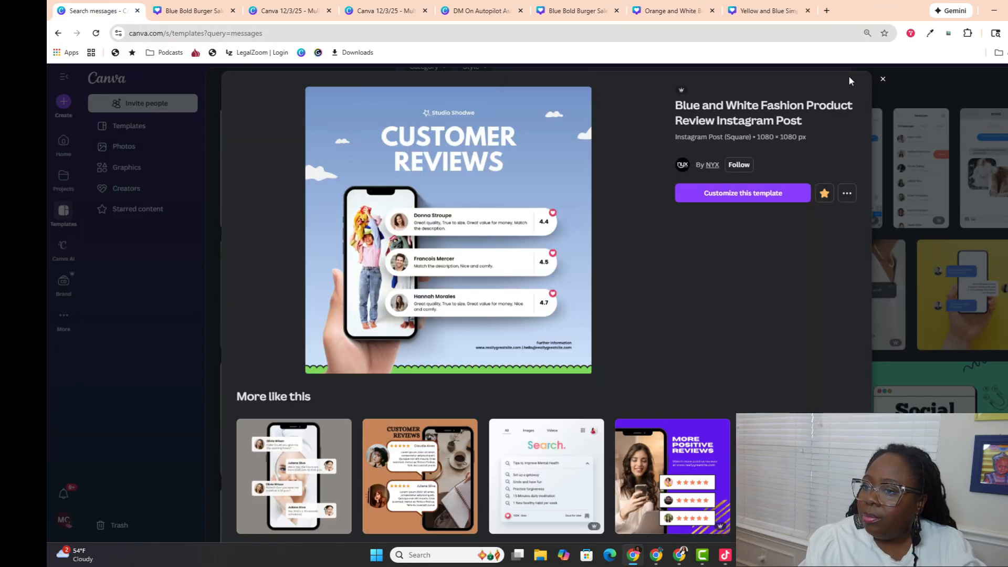
click(882, 79)
Step: Find the yellow message conversation template in the messages results and open it for customizing as a new design
scroll(717, 246, up, 3)
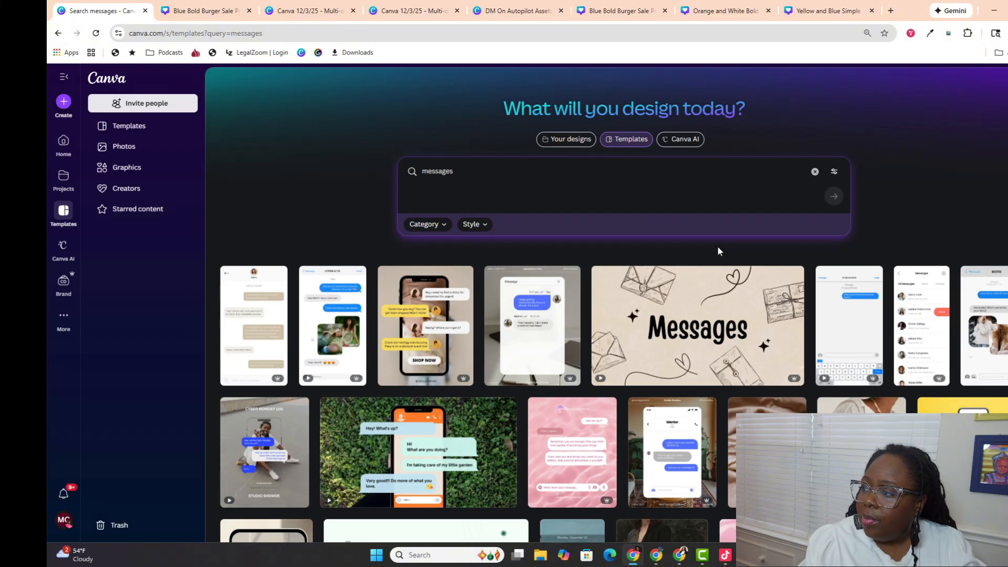
scroll(695, 254, down, 3)
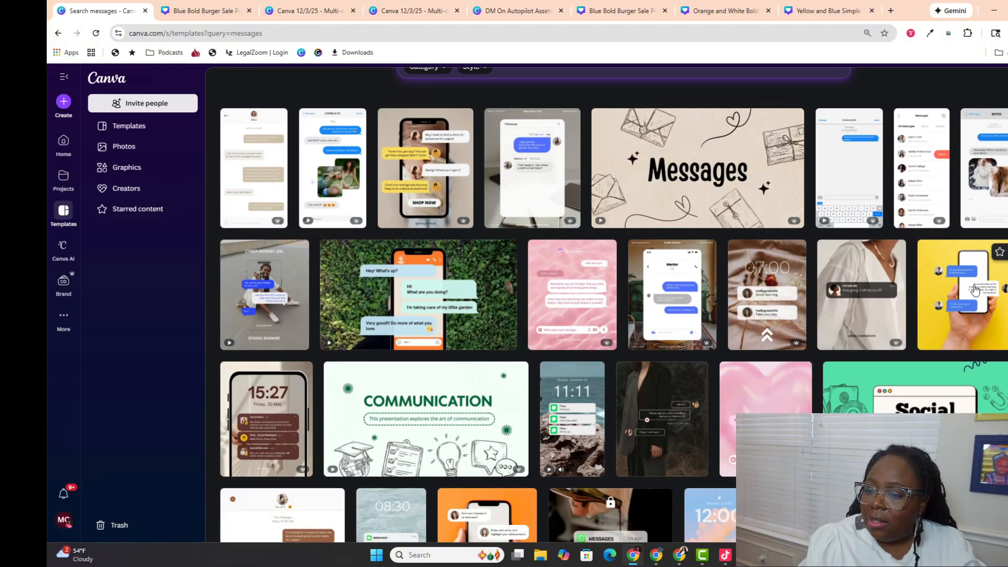
click(972, 326)
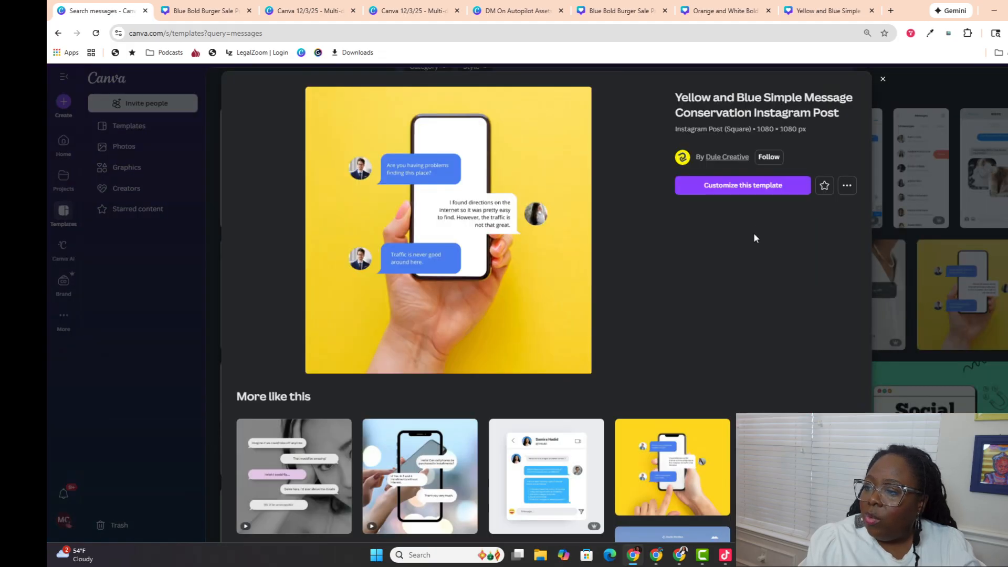
click(755, 188)
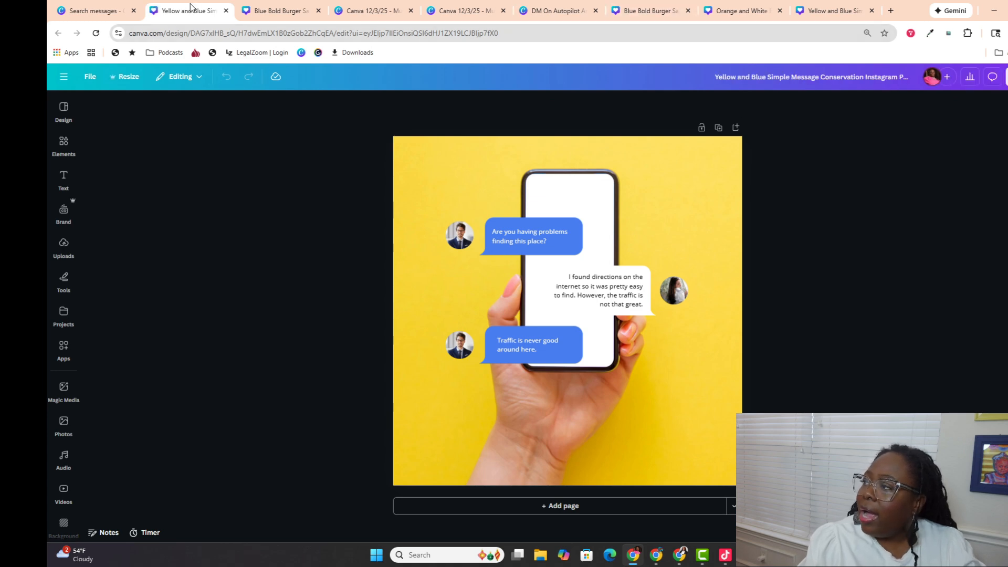
Step: Arrange the open design tabs in the order yellow message, orange Cheese Burger, blue Ultimate Burger and DM On Autopilot Assets
drag(188, 8, 465, 11)
click(557, 11)
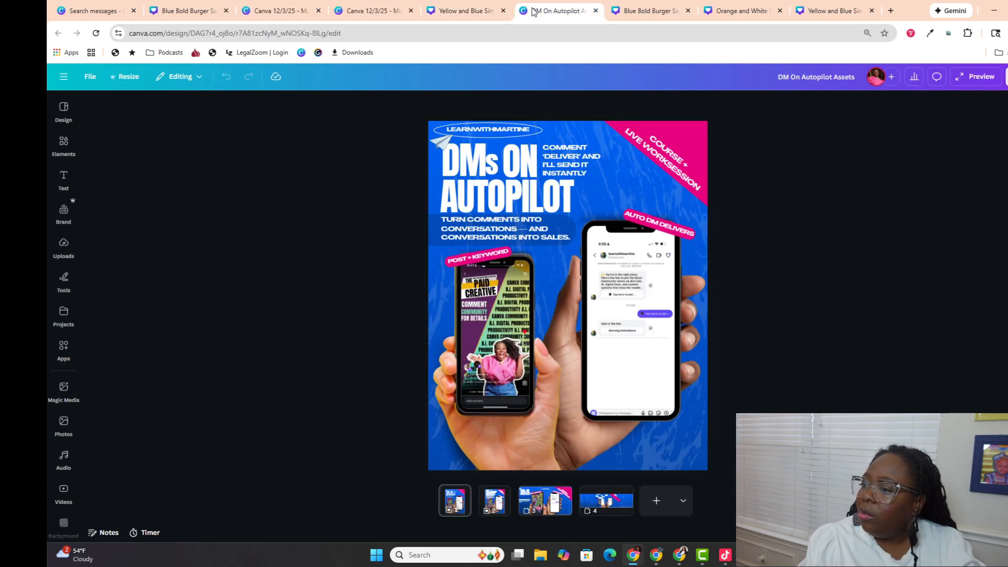
click(656, 10)
drag(656, 11, 584, 18)
click(720, 10)
drag(720, 11, 546, 15)
click(456, 10)
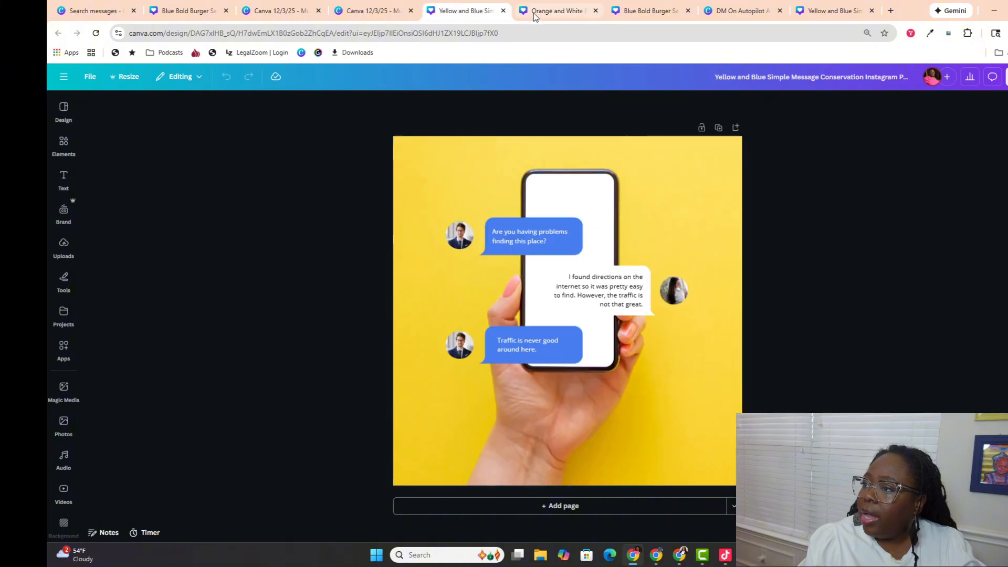
Step: Show the orange and blue burger designs and the yellow message conversation design one after another
click(536, 15)
click(612, 15)
click(557, 14)
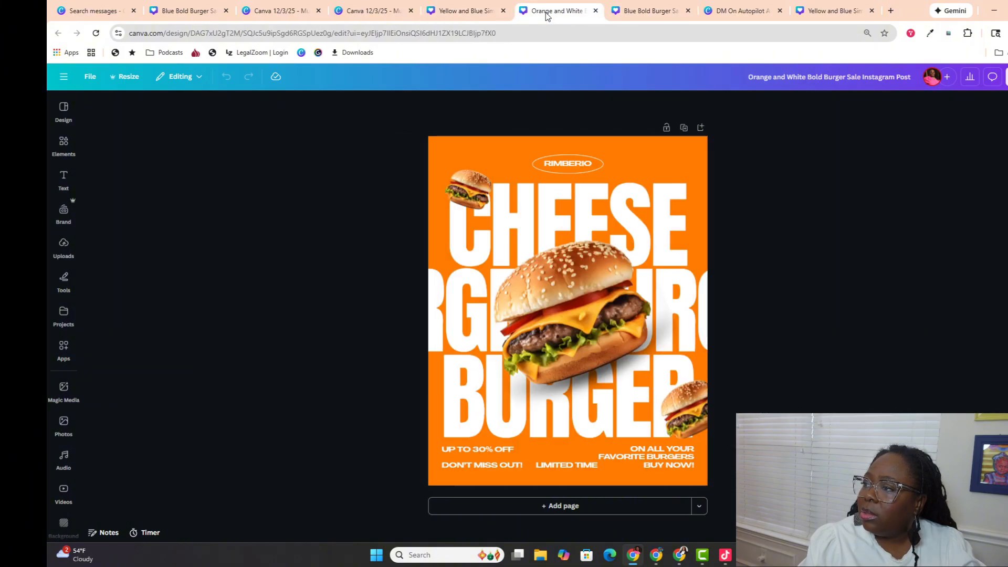
click(481, 15)
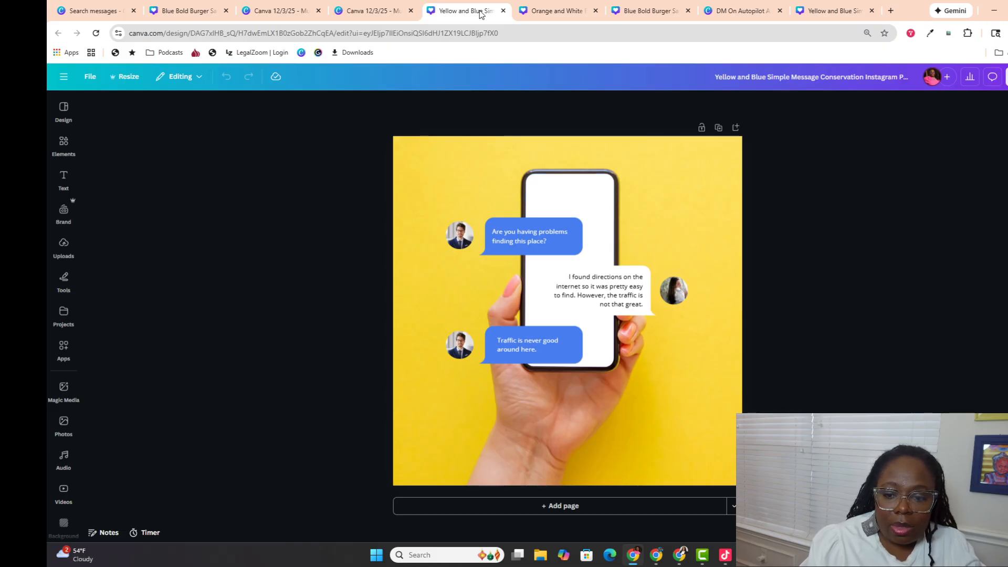
Step: Move the yellow message, orange Cheese Burger and blue Ultimate Burger designs from the home page's recents into the DM Automations folder
click(81, 12)
click(82, 92)
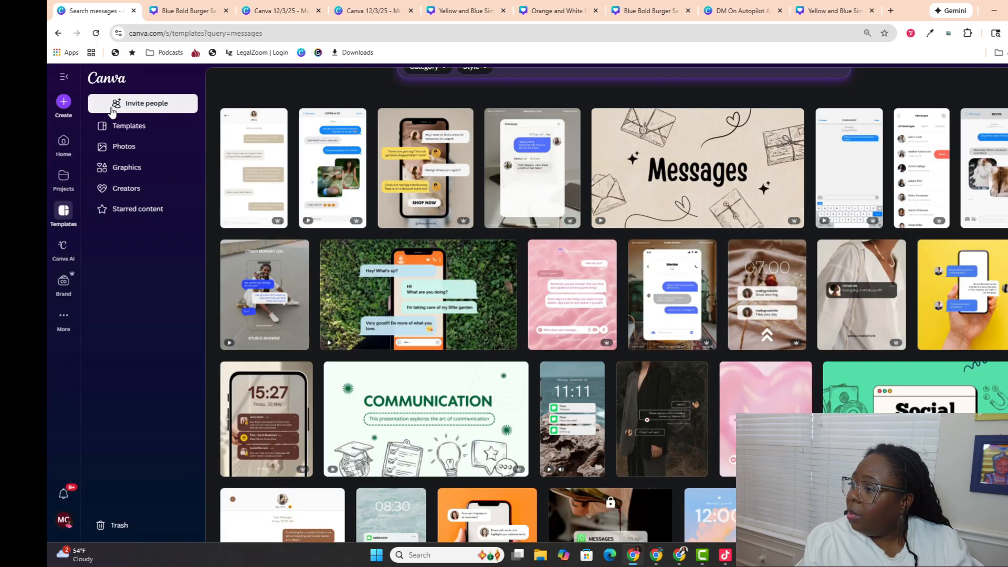
click(64, 140)
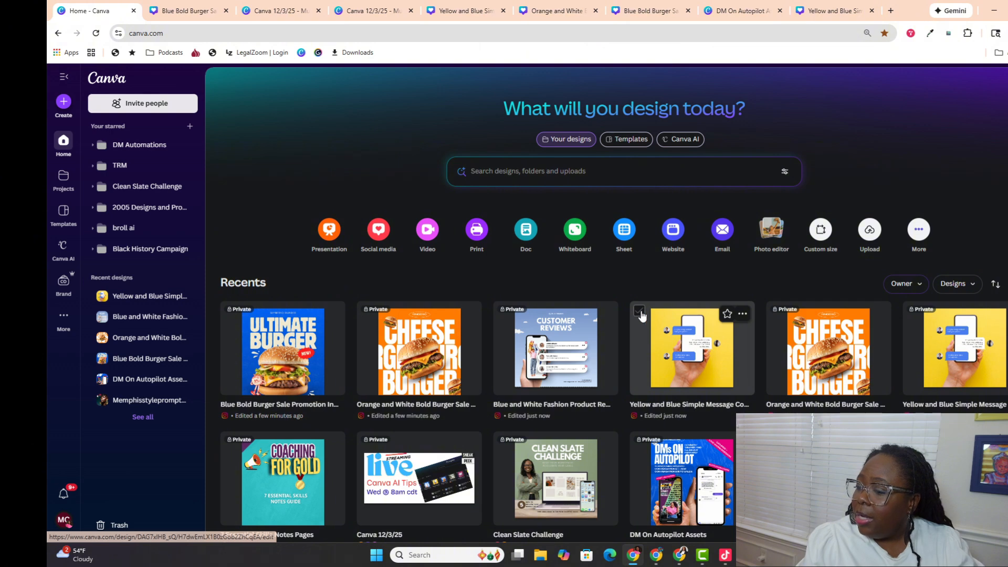
click(639, 312)
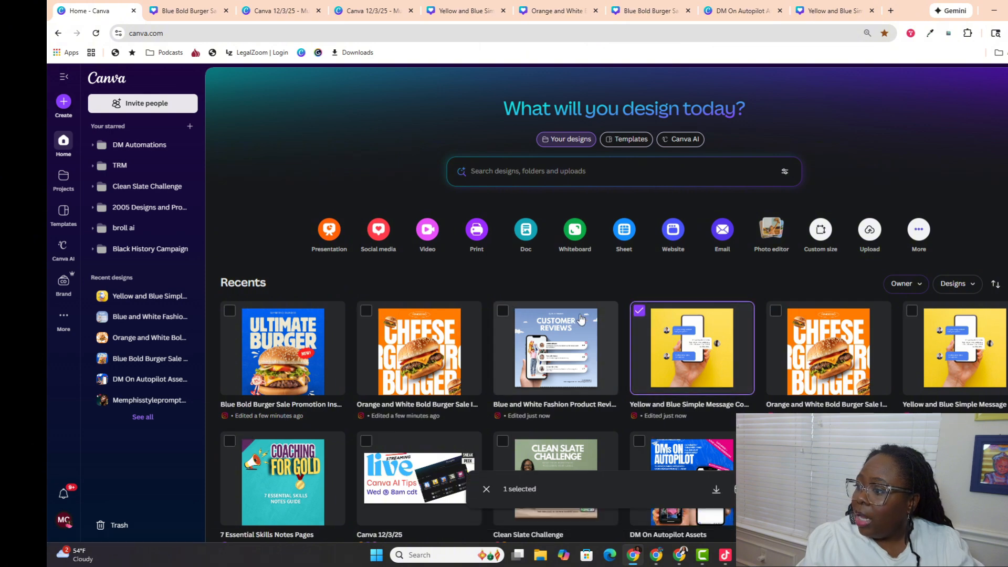
click(364, 312)
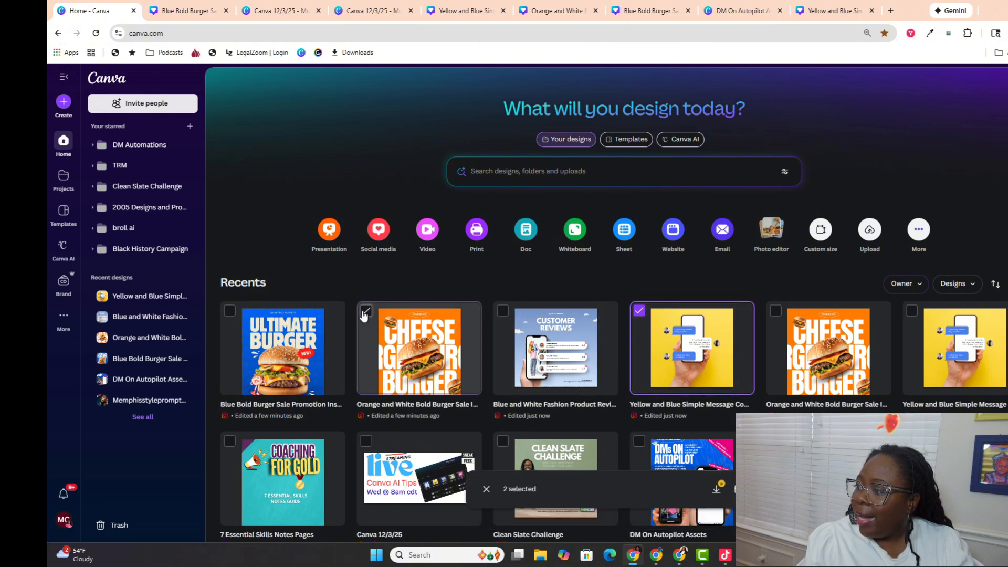
click(231, 311)
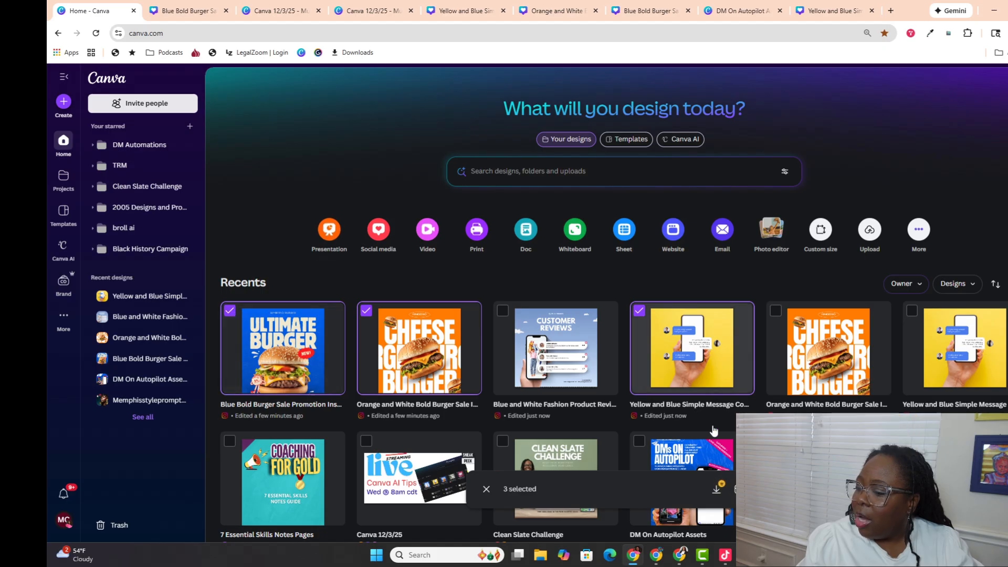
click(739, 489)
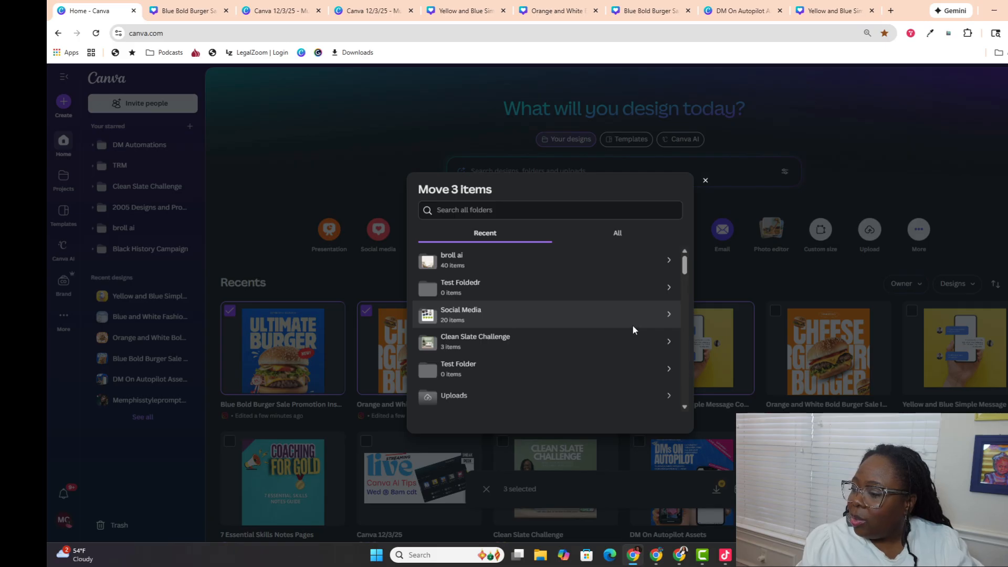
scroll(621, 346, down, 4)
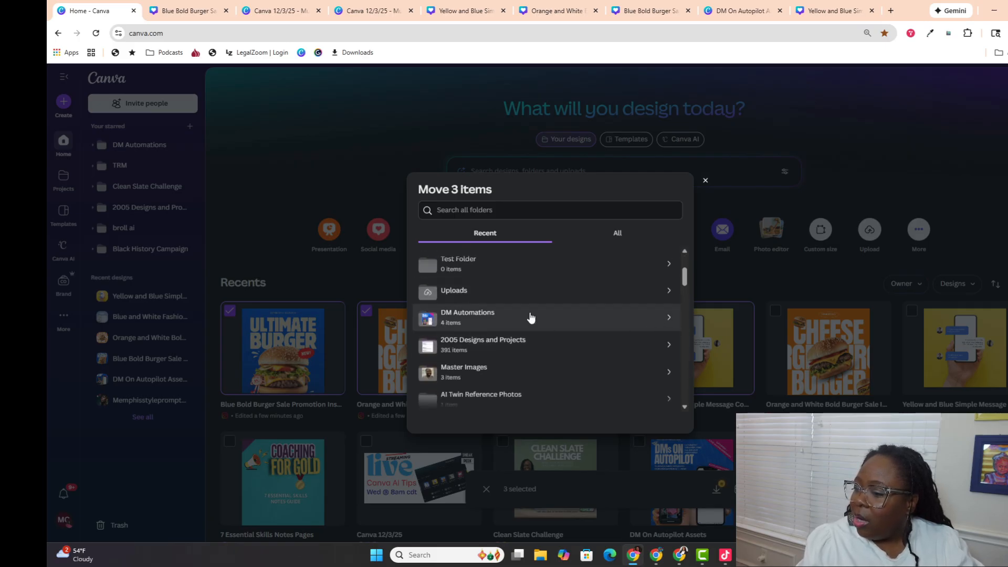
click(663, 321)
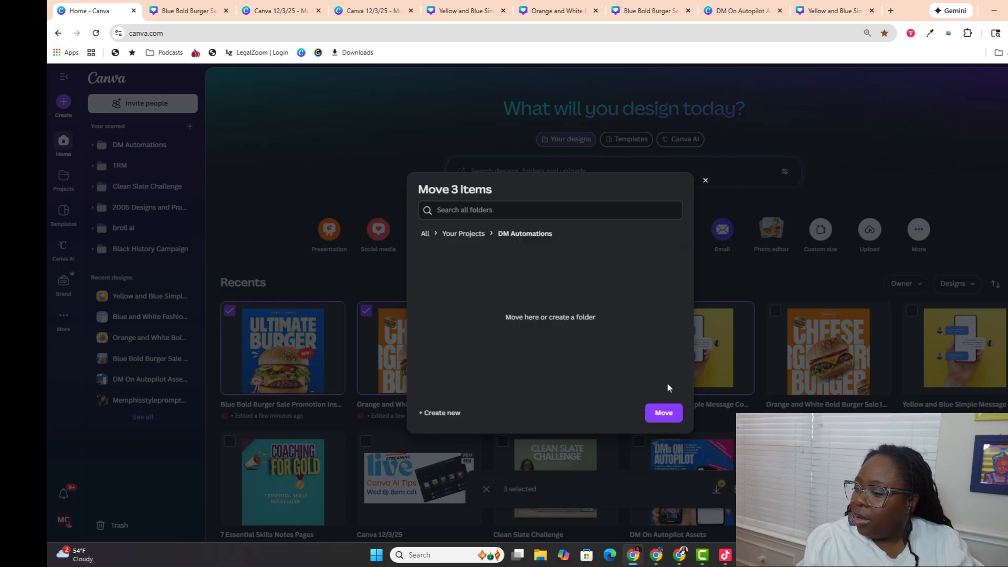
click(664, 413)
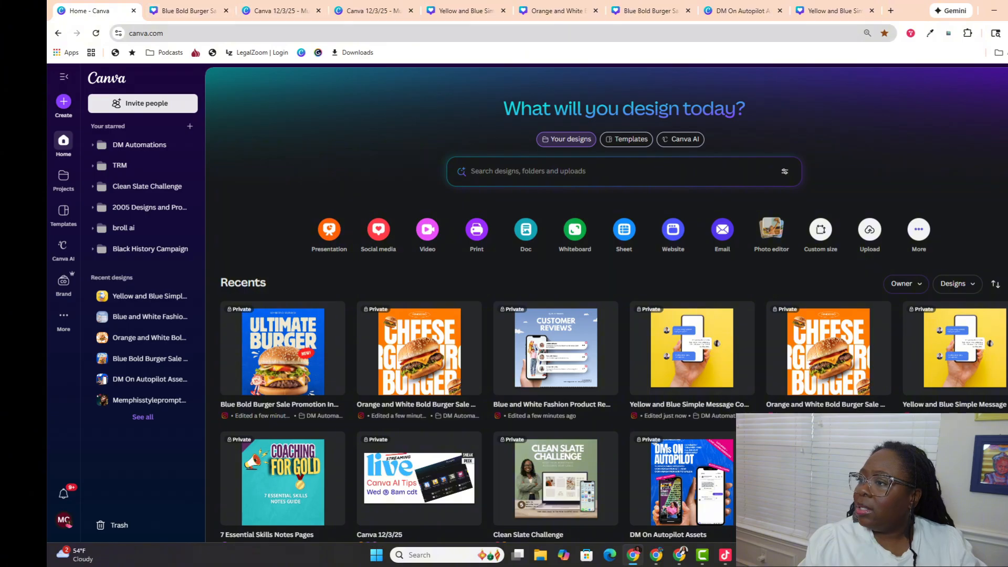
Step: Close the open DM On Autopilot Assets design and open the orange Cheese Burger design from the recent designs
click(730, 12)
key(ctrl+w)
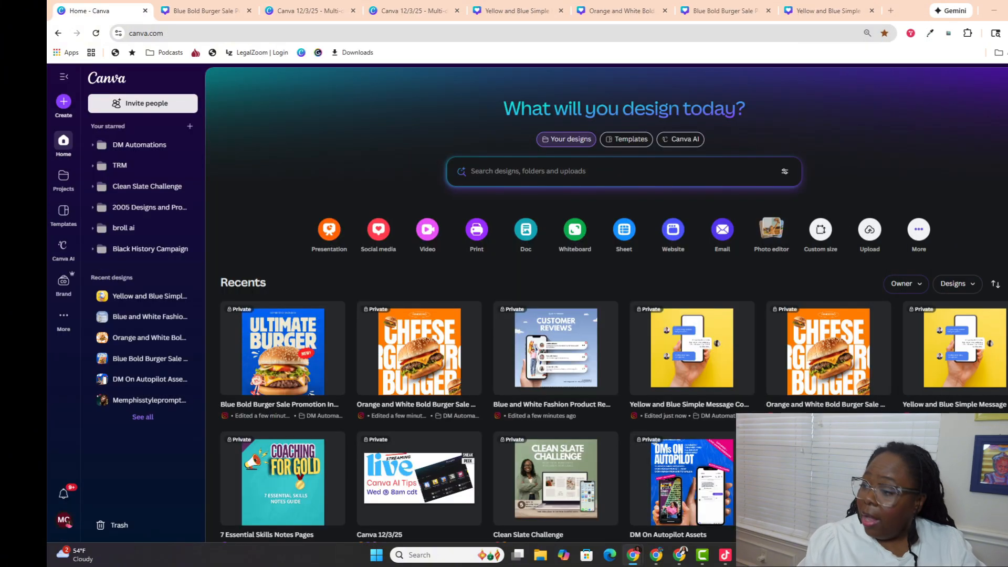
click(405, 348)
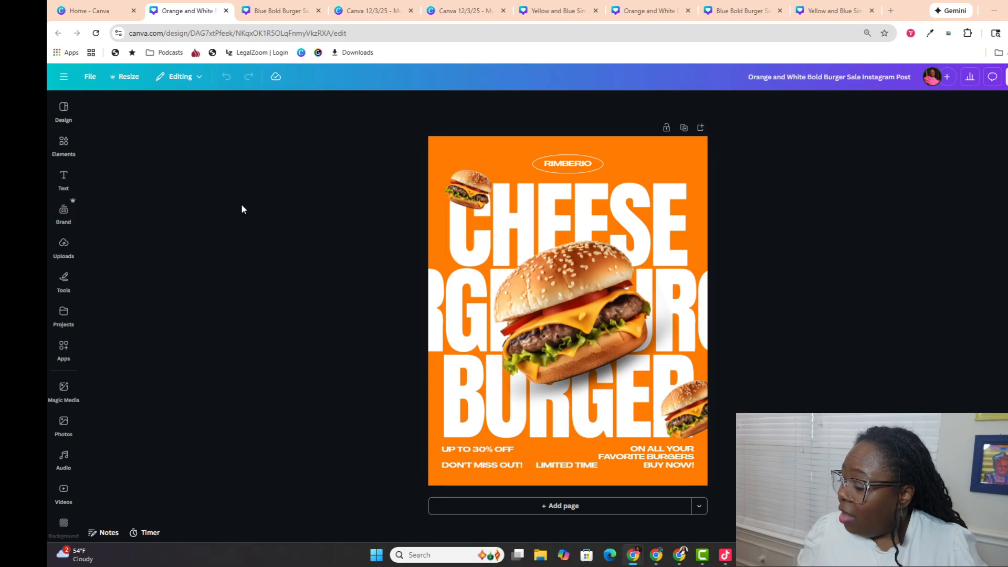
Step: Add two pages to the orange design, filled with the blue Ultimate Burger and yellow message designs from the DM Automations folder
click(65, 313)
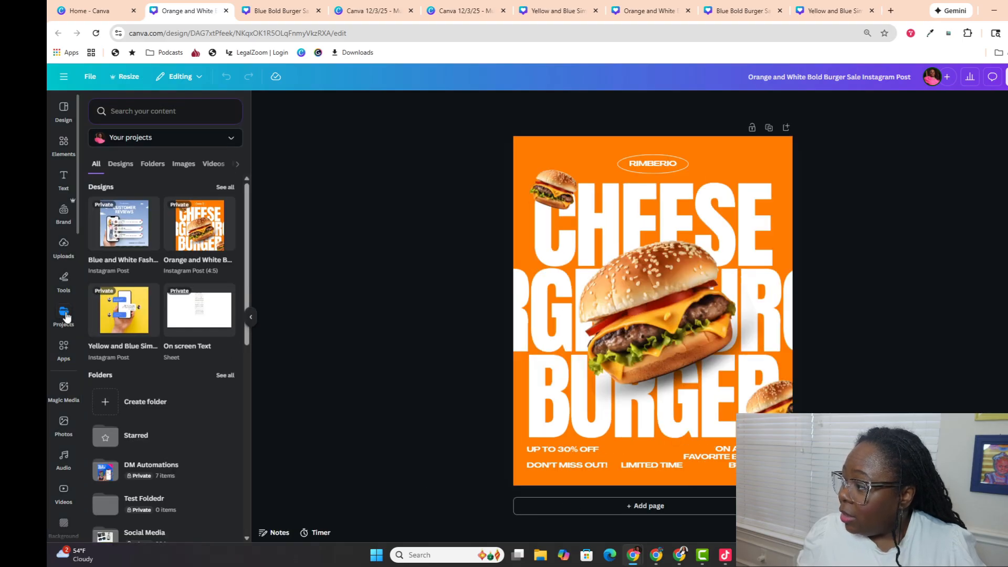
click(156, 165)
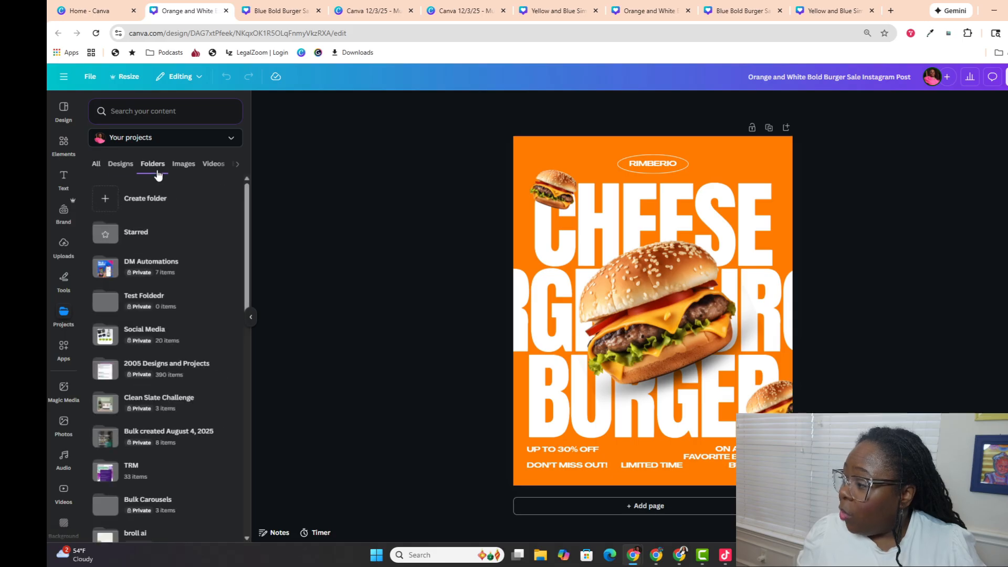
click(142, 261)
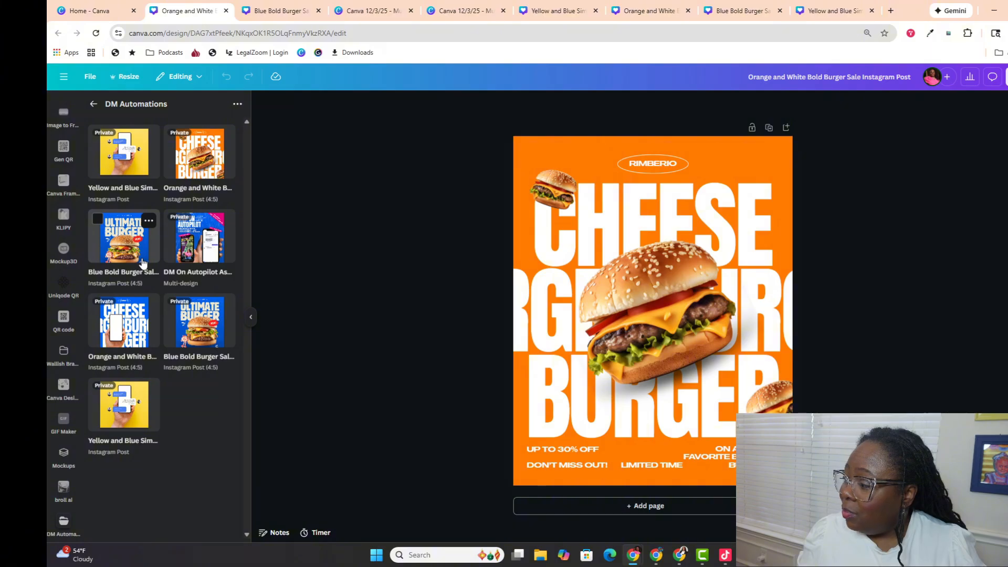
click(538, 507)
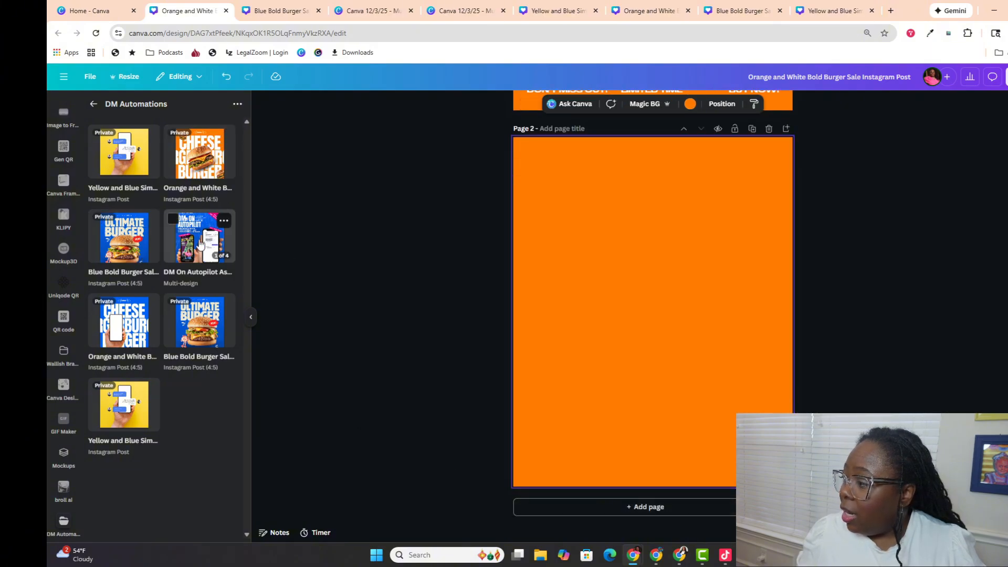
click(129, 252)
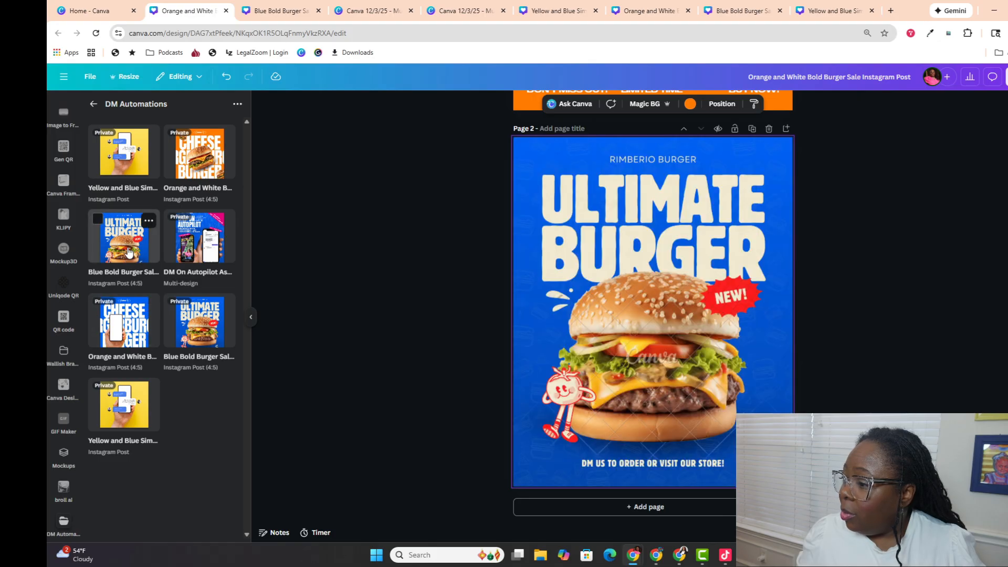
click(558, 511)
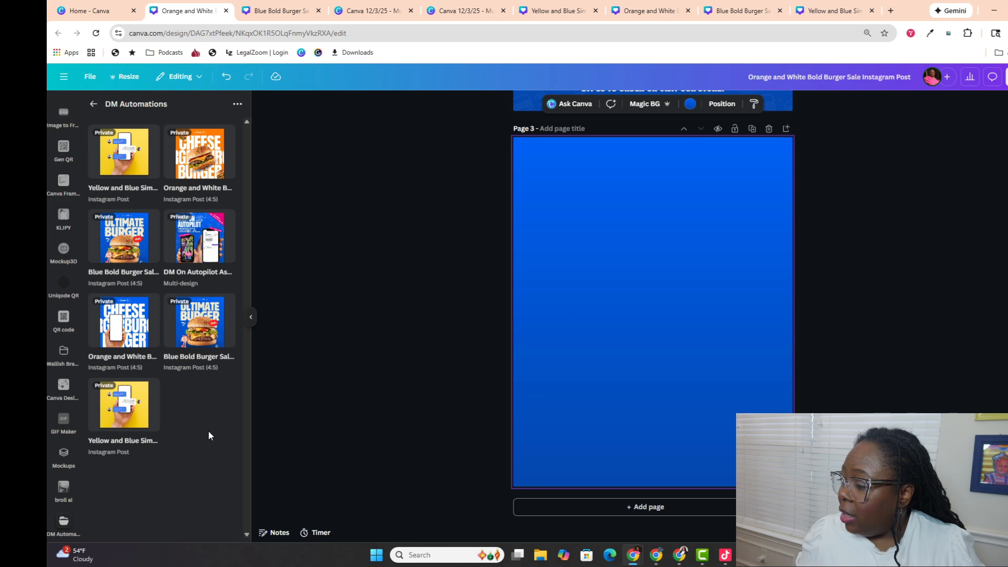
click(126, 416)
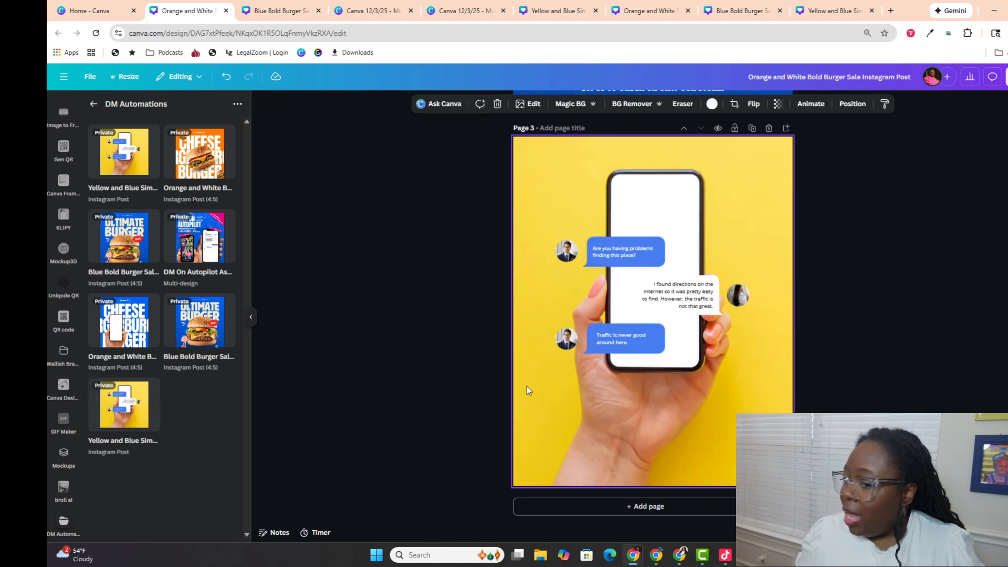
Step: Look through the three pages of the combined design and its project folder list
scroll(528, 355, up, 10)
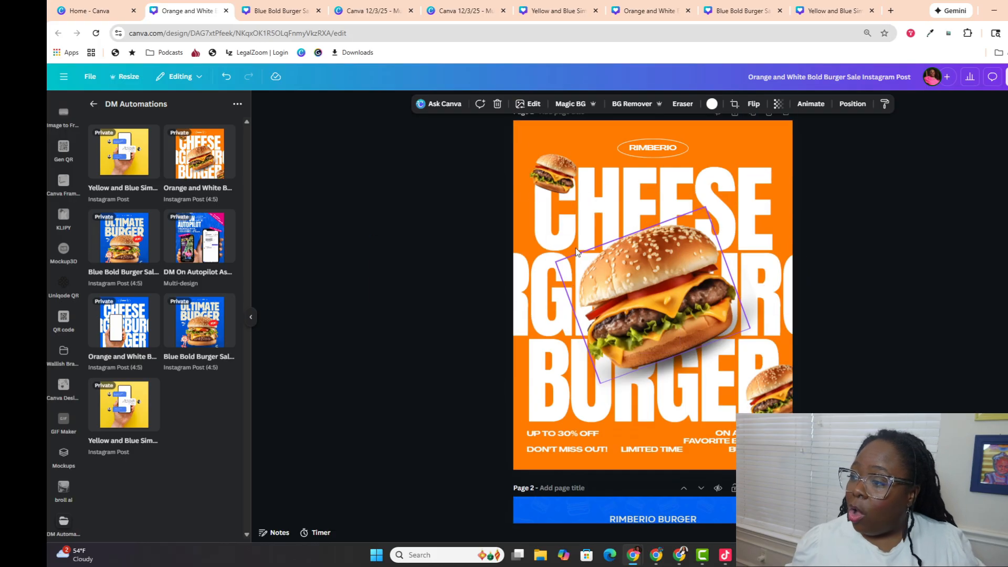
scroll(676, 232, down, 10)
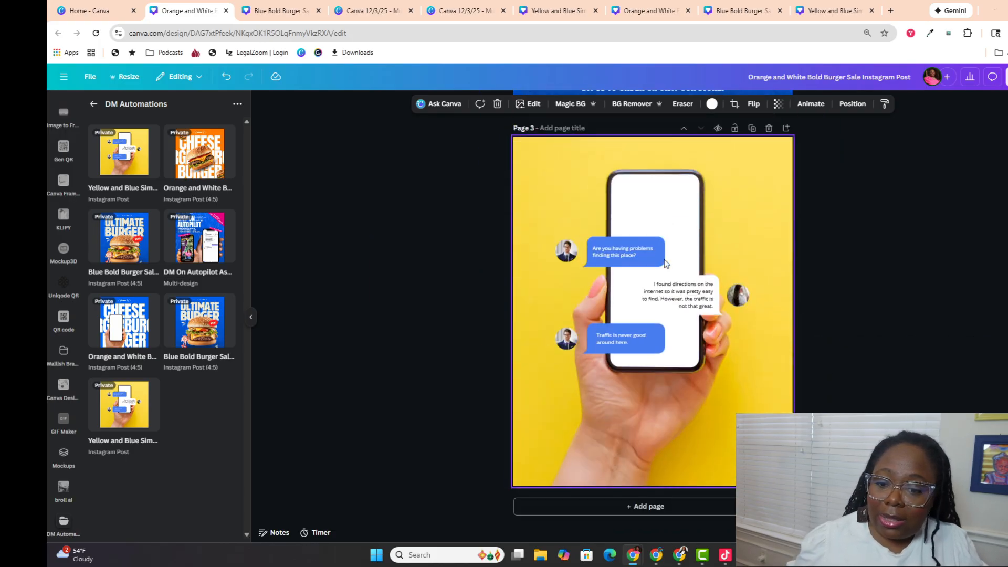
scroll(651, 384, up, 10)
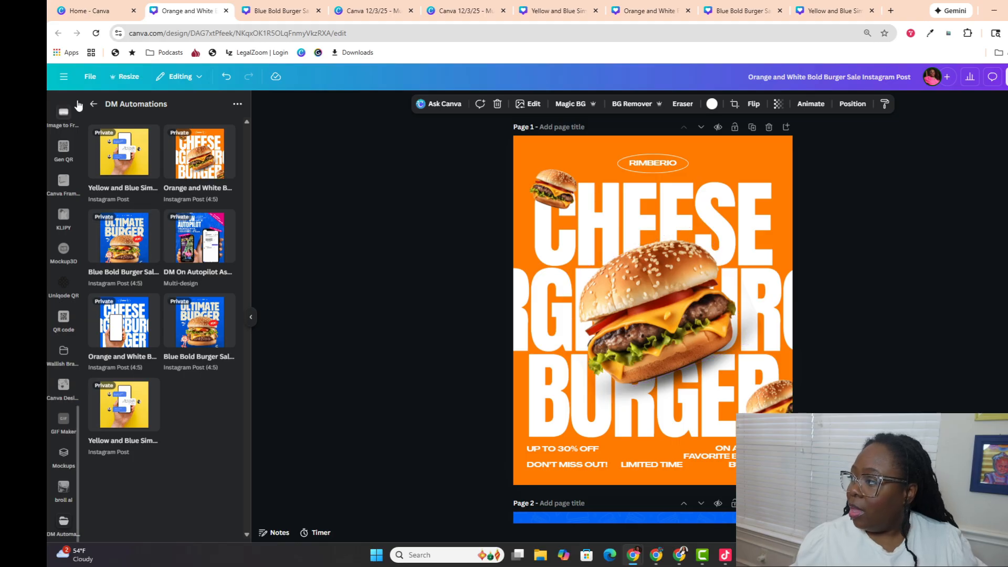
click(95, 104)
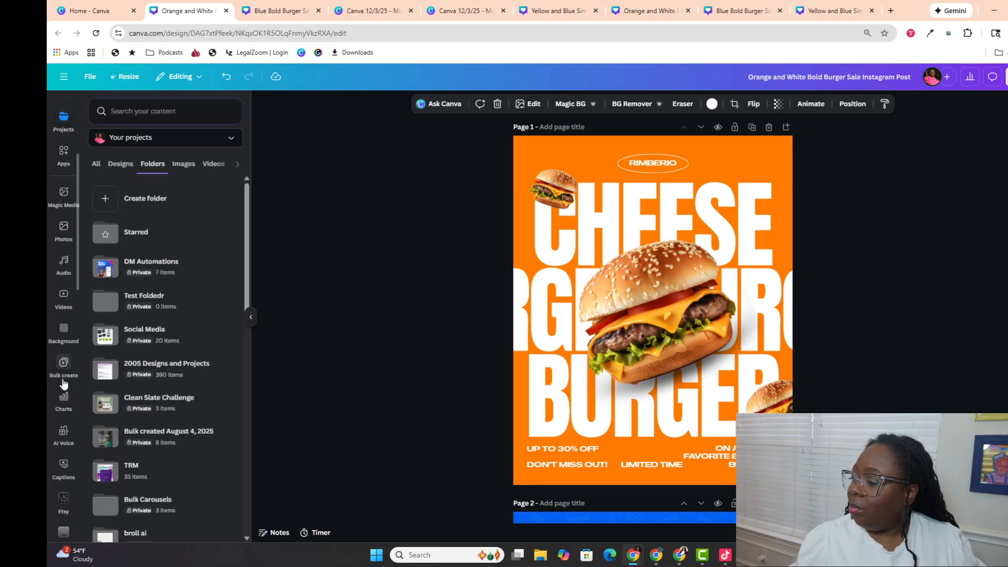
scroll(59, 349, down, 2)
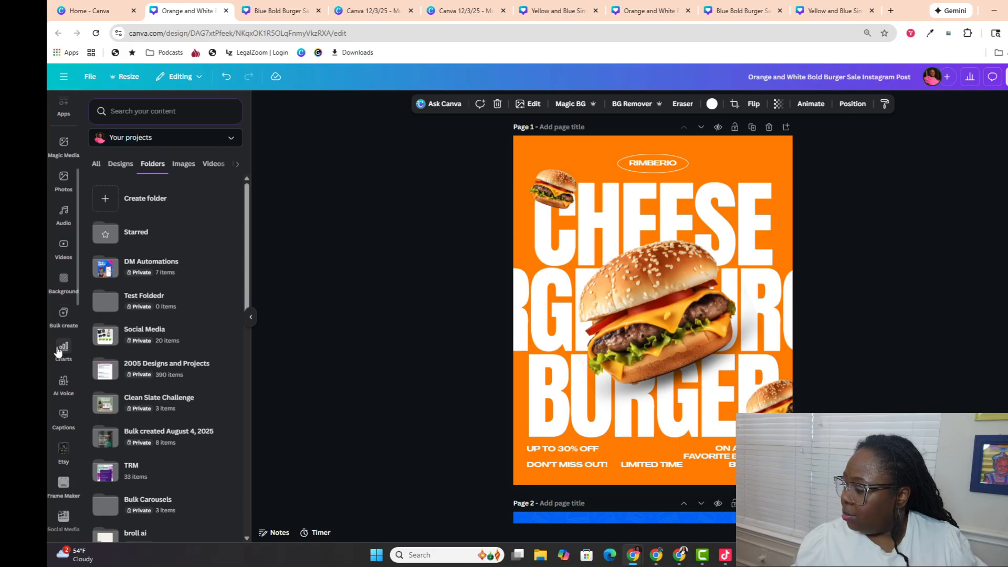
scroll(59, 336, up, 4)
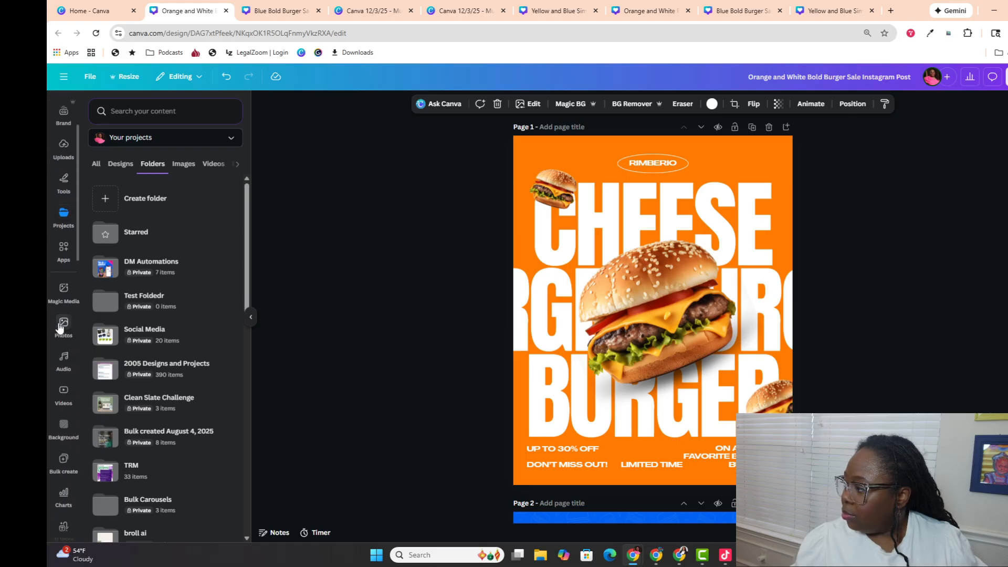
click(63, 230)
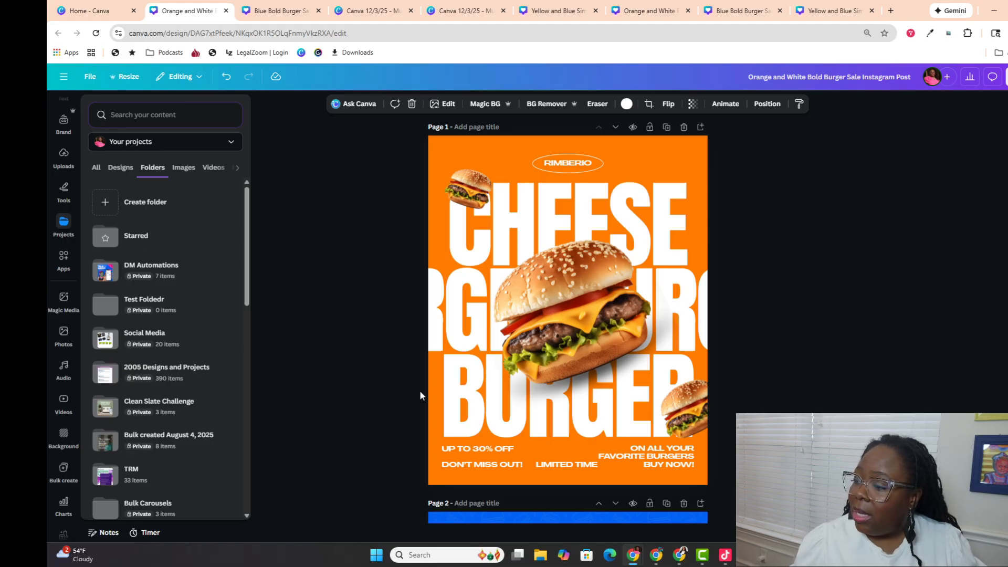
scroll(422, 420, down, 4)
scroll(578, 504, down, 5)
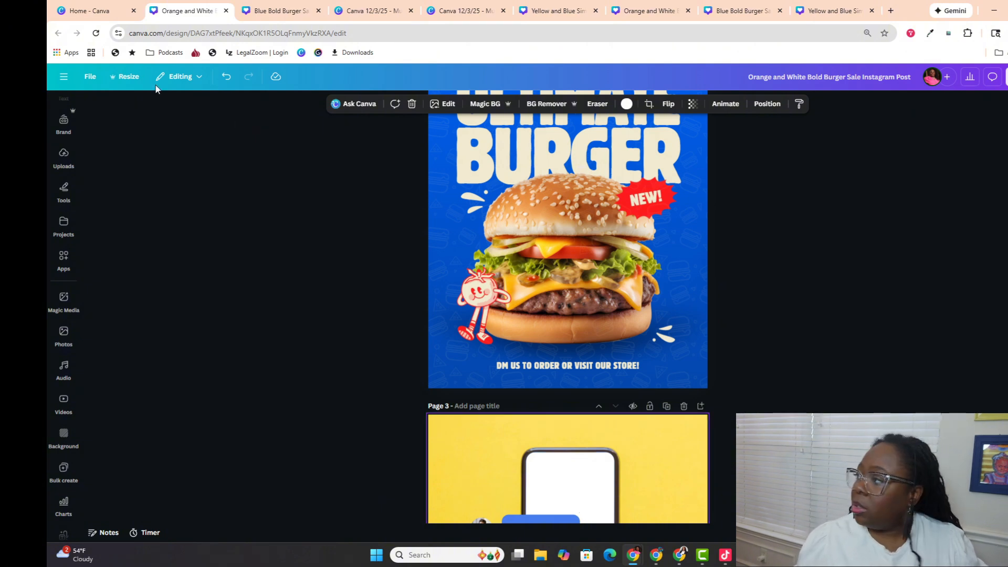
Step: Open the DM Automations folder from the overview of all projects to view its designs
click(107, 11)
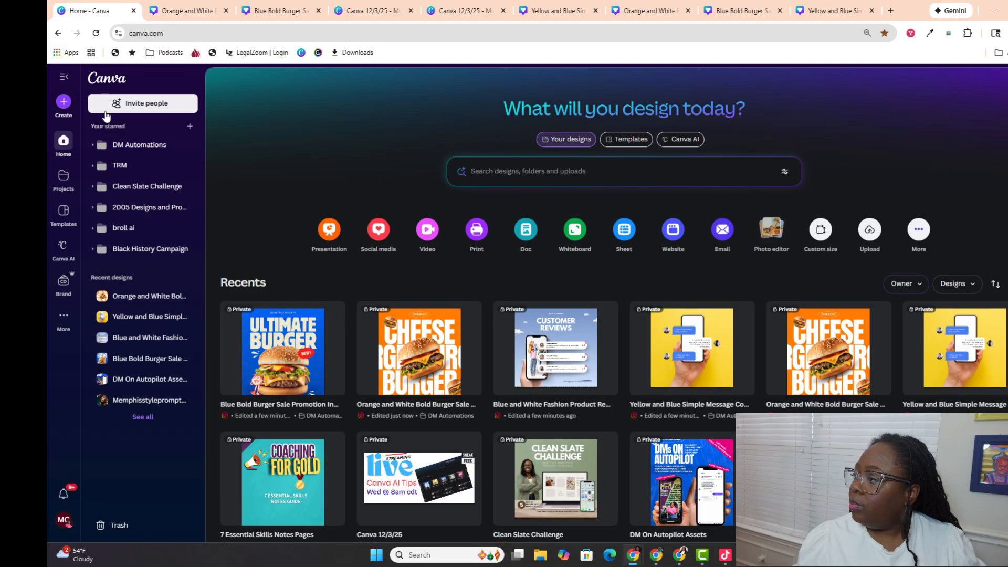
click(70, 184)
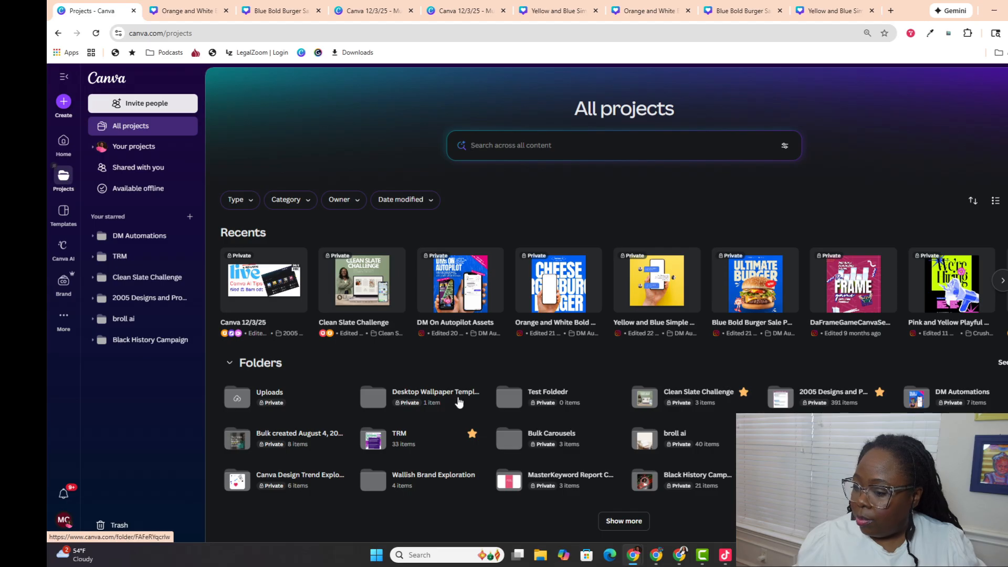
click(953, 402)
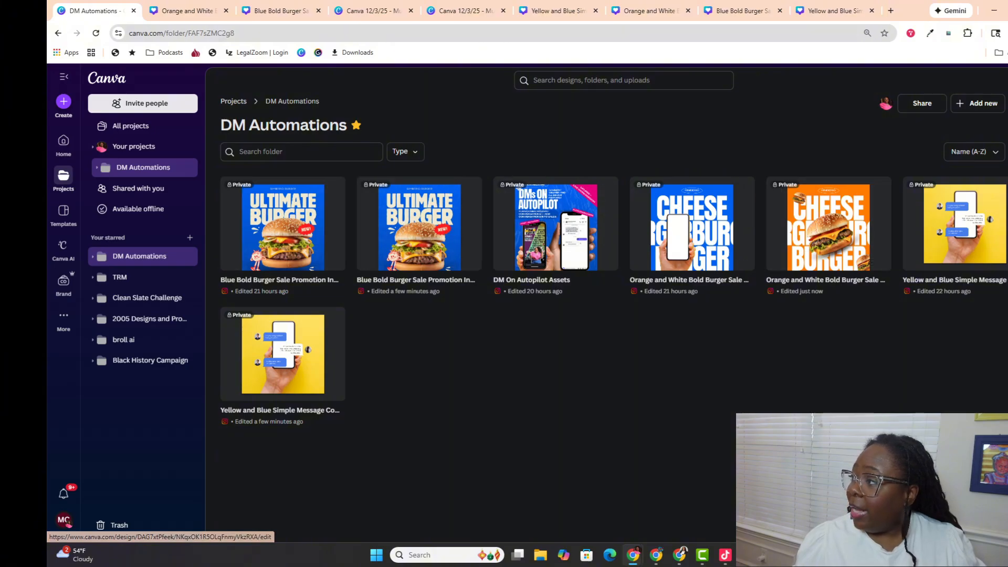
Step: Return to the combined design, review its pages and show the DM Automations folder's contents beside the last page
click(188, 15)
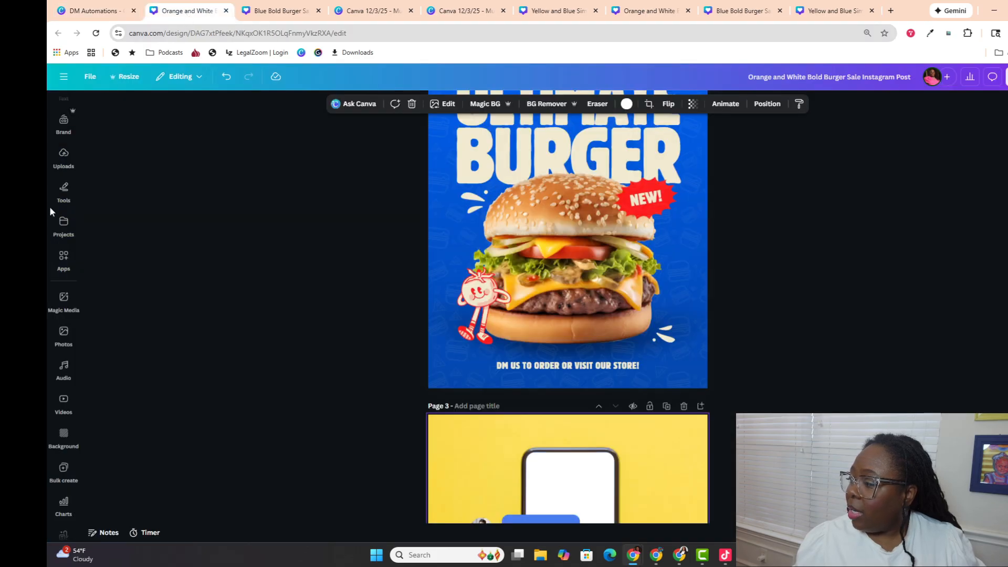
click(65, 227)
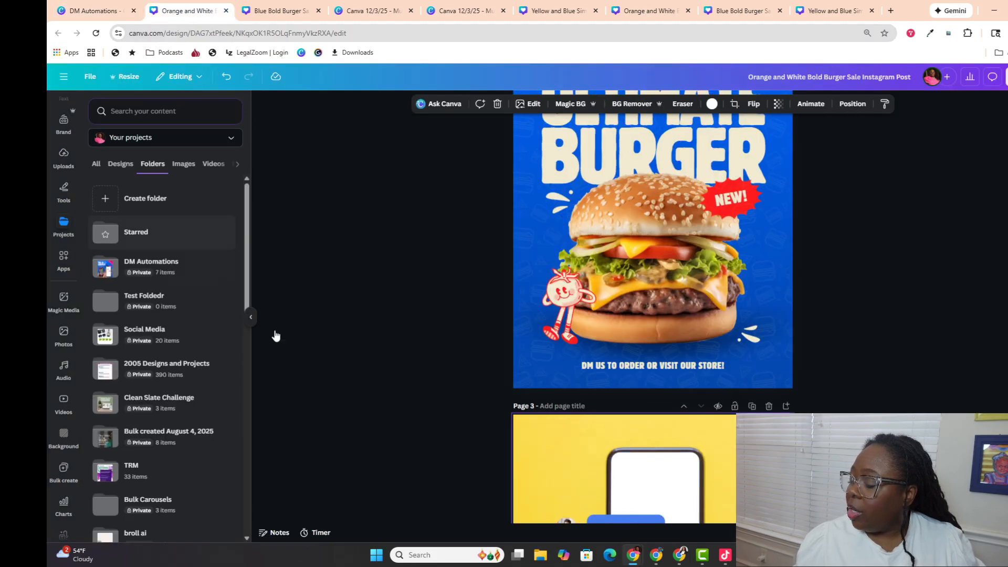
scroll(534, 420, down, 4)
scroll(754, 356, down, 2)
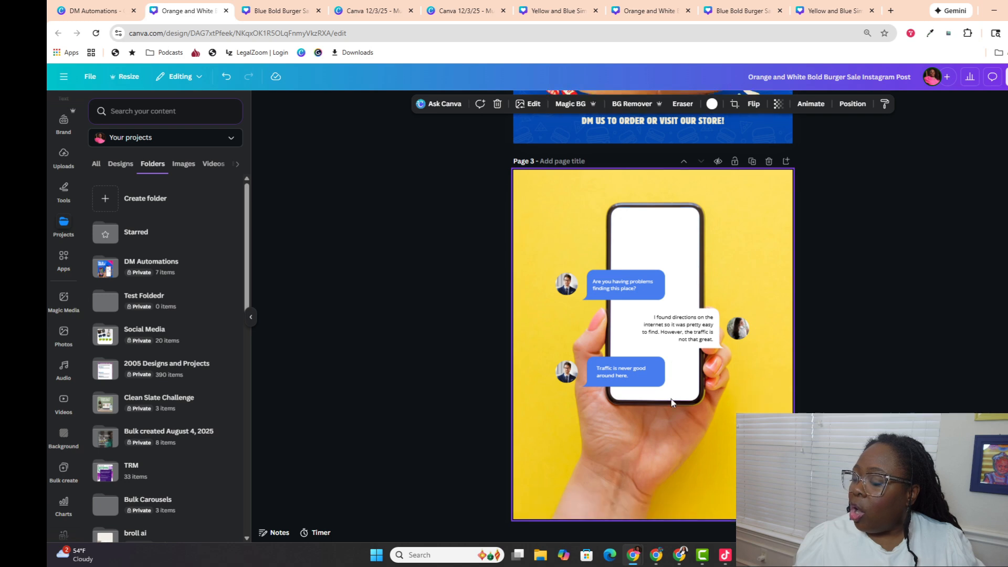
scroll(670, 414, up, 5)
scroll(600, 173, up, 4)
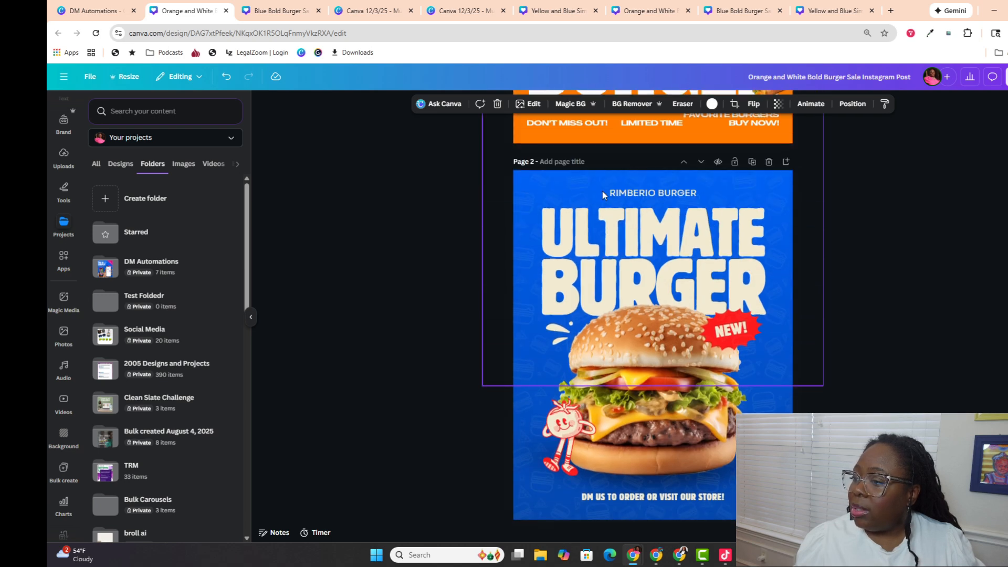
click(124, 265)
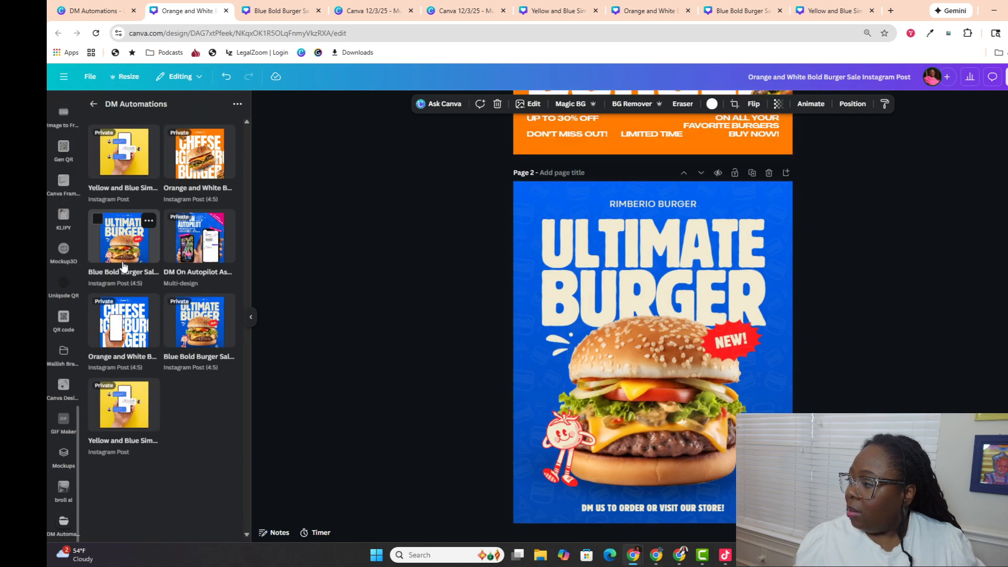
scroll(543, 430, down, 8)
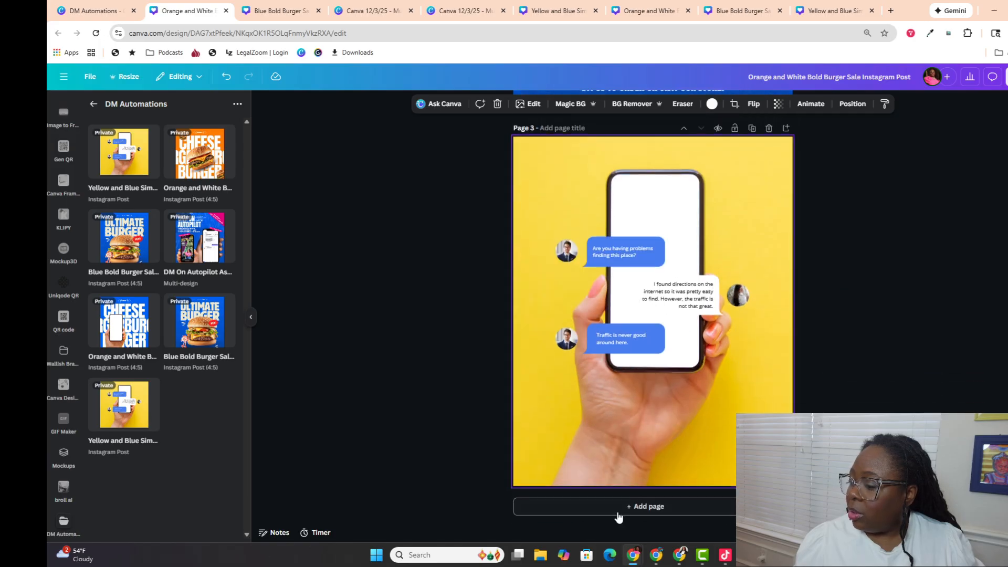
Step: Add a fourth page to the combined design, filled with the yellow message design from the DM Automations folder
click(618, 514)
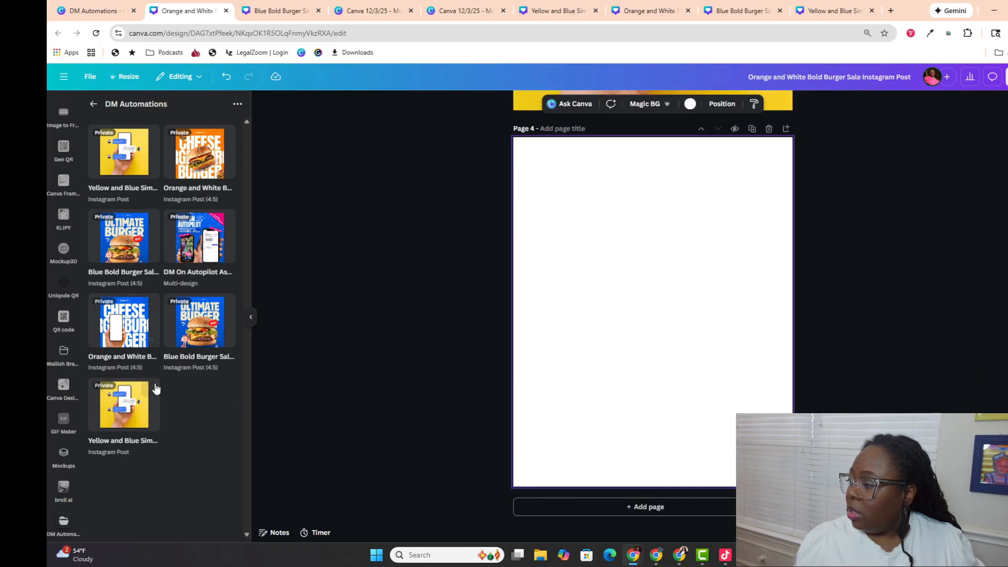
click(135, 413)
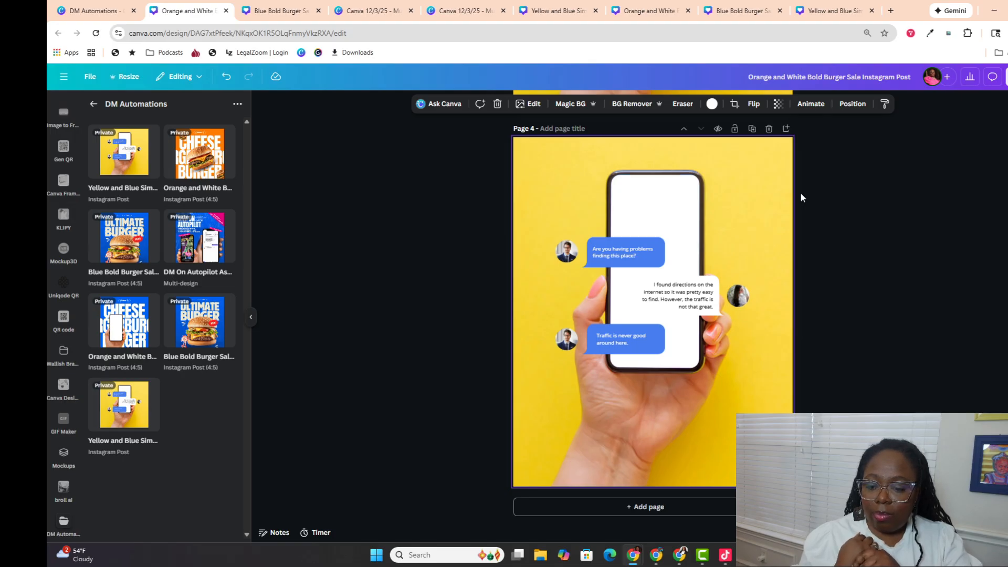
Step: Go to the home page, try selecting the blue burger, orange burger and yellow message designs among the recents, and clear the selection
click(126, 11)
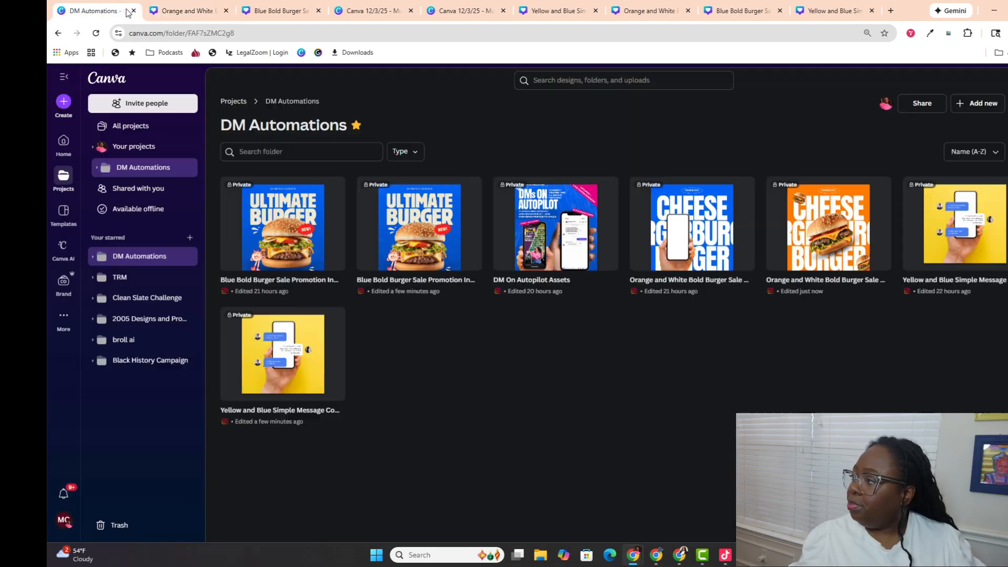
click(63, 142)
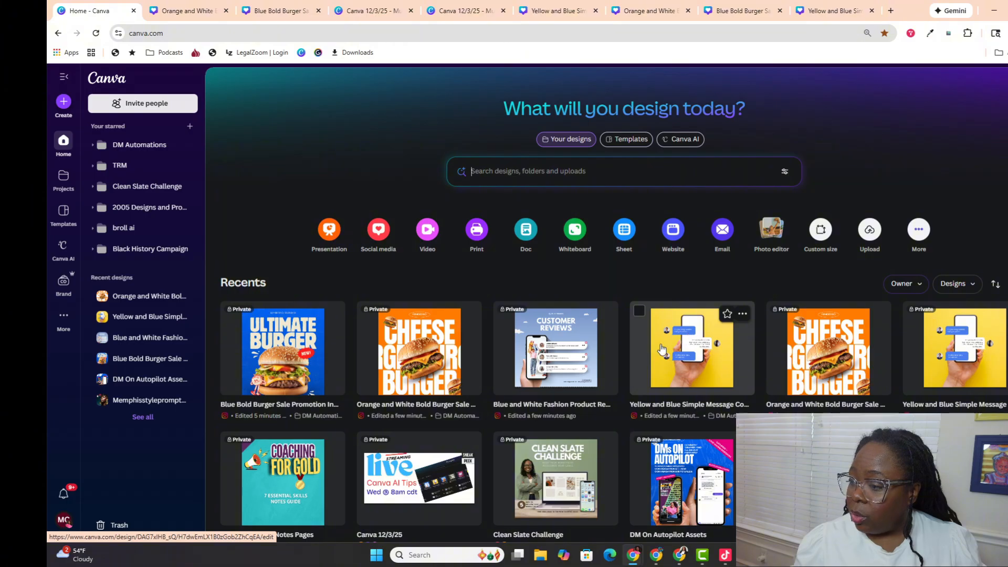
click(230, 310)
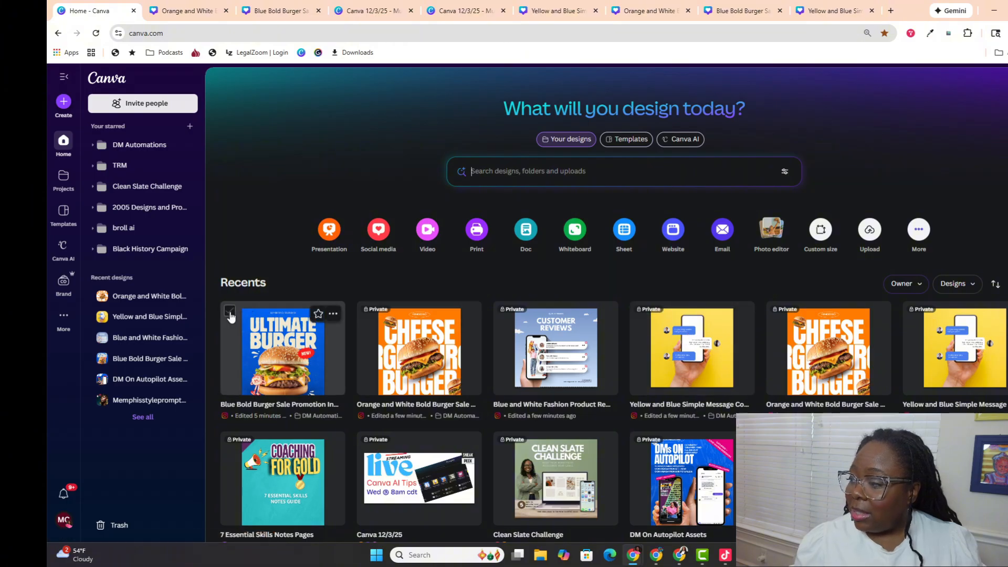
click(366, 310)
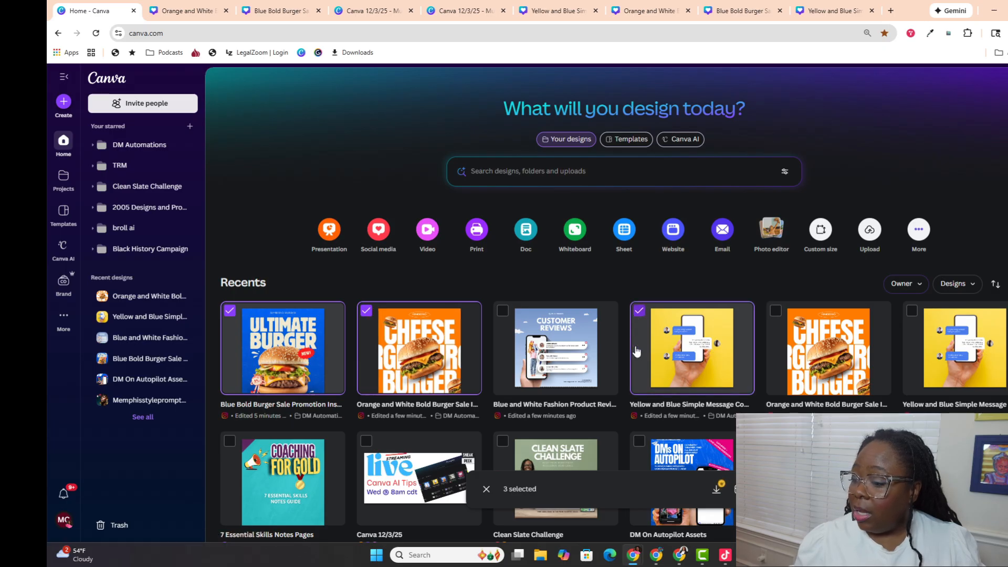
click(639, 310)
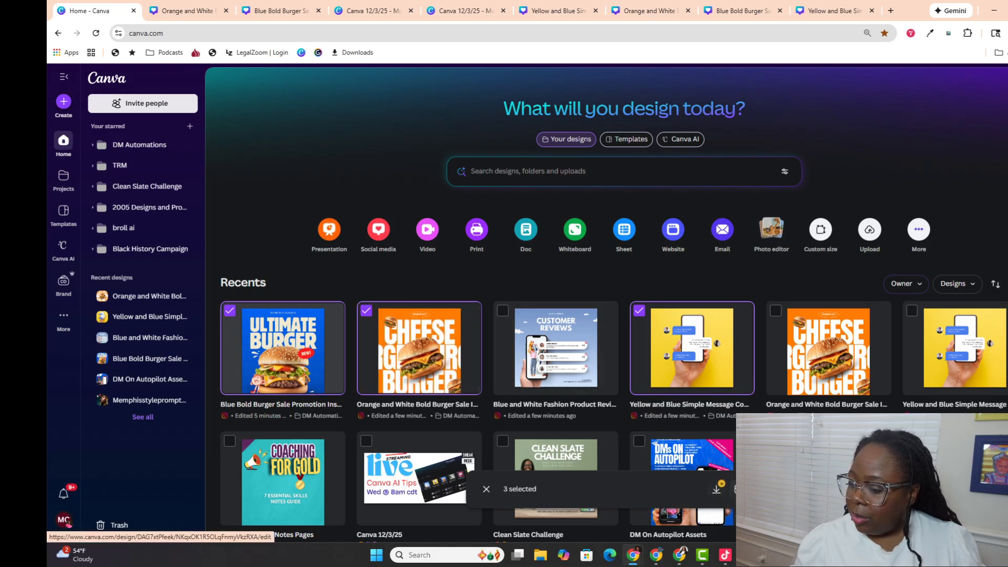
click(486, 488)
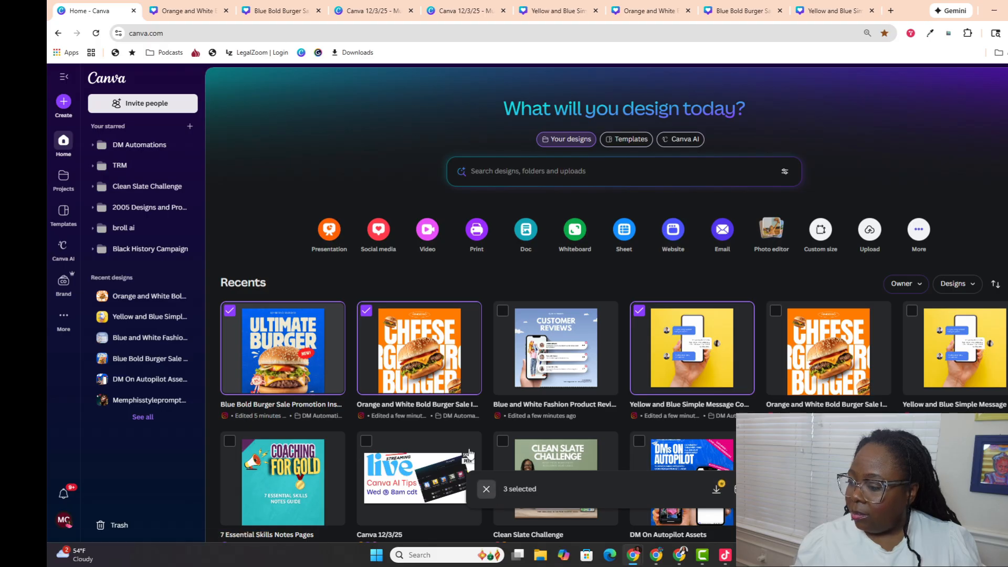
Step: Open the orange Cheese Burger design from the recents and show the DM Automations folder's contents beside its first page
click(431, 339)
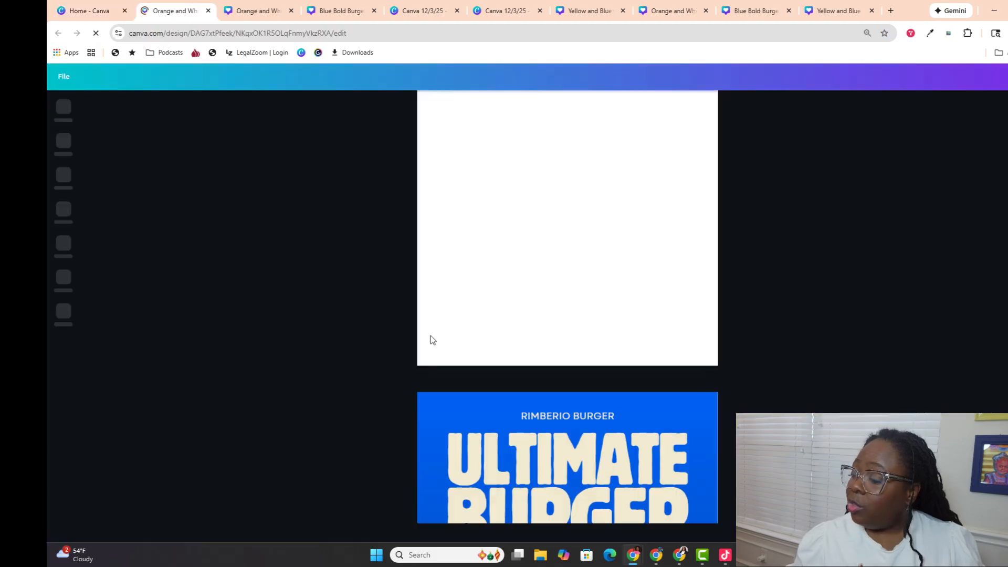
scroll(355, 369, down, 6)
scroll(370, 453, up, 8)
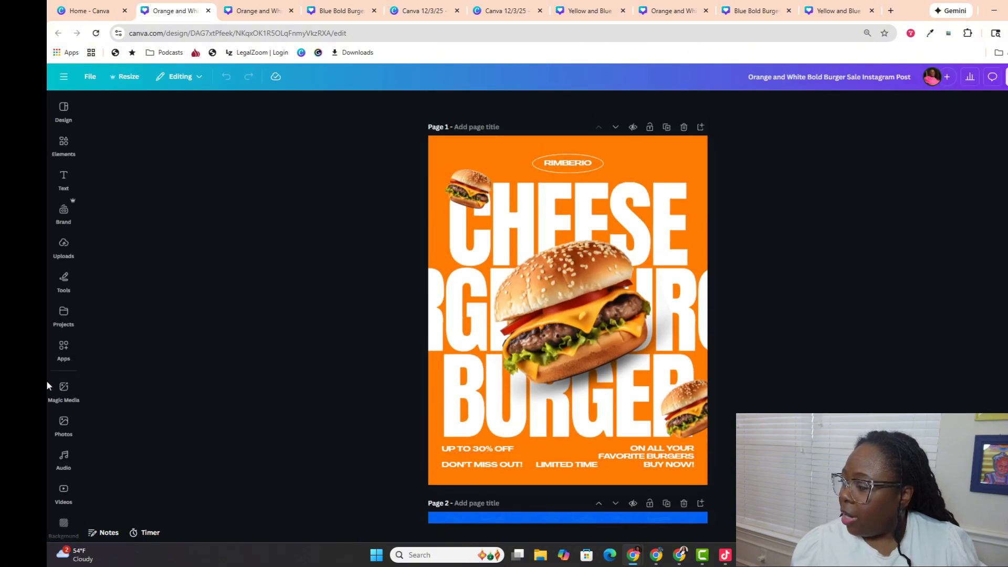
click(64, 326)
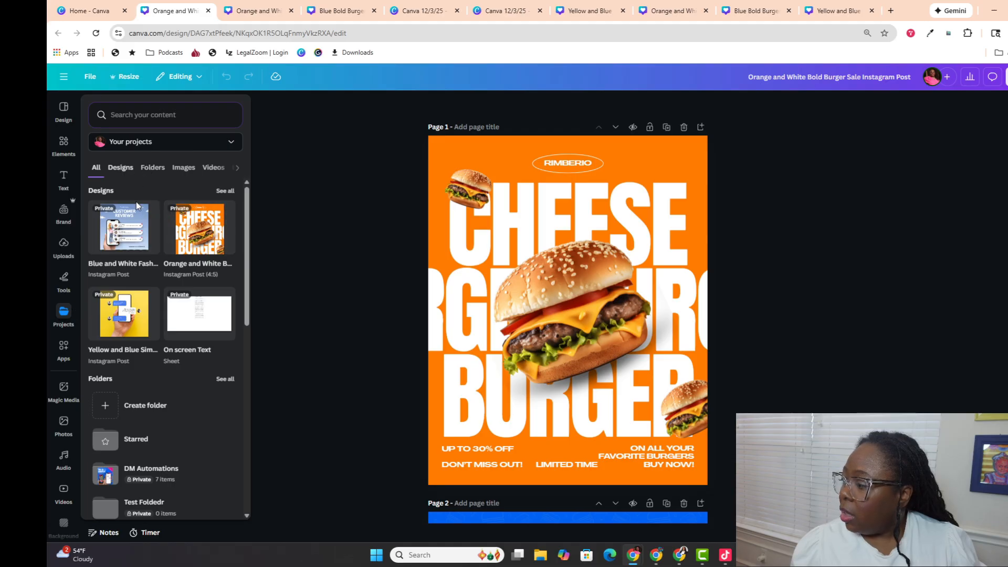
scroll(148, 425, down, 2)
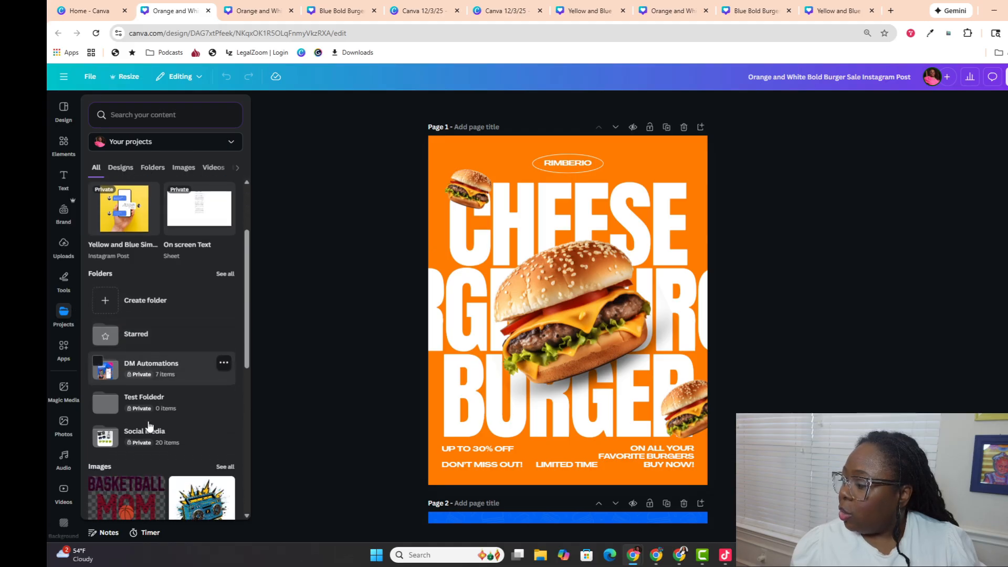
click(168, 366)
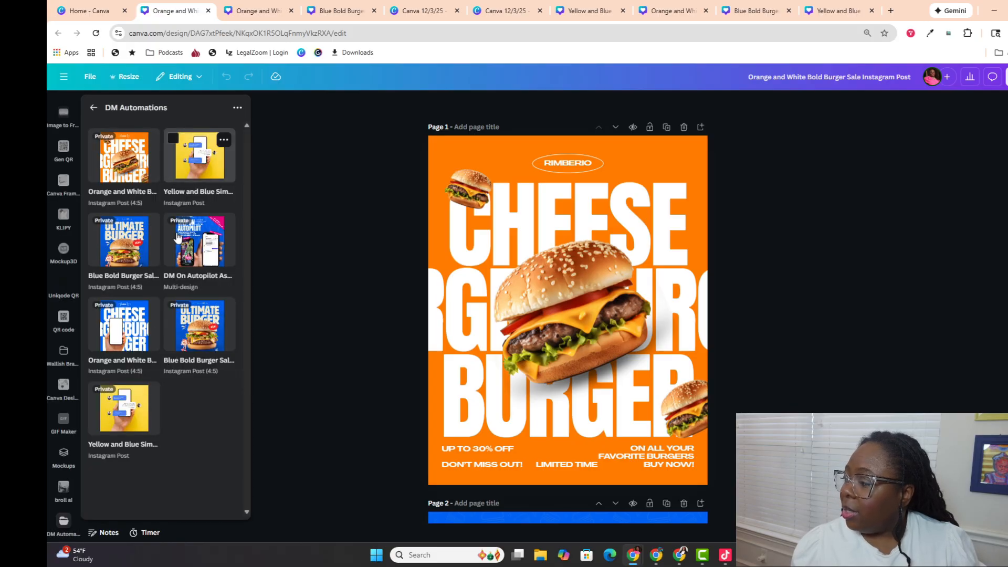
Step: Delete the duplicate yellow message page, page 4, from the combined design
scroll(543, 260, down, 2)
scroll(542, 304, down, 15)
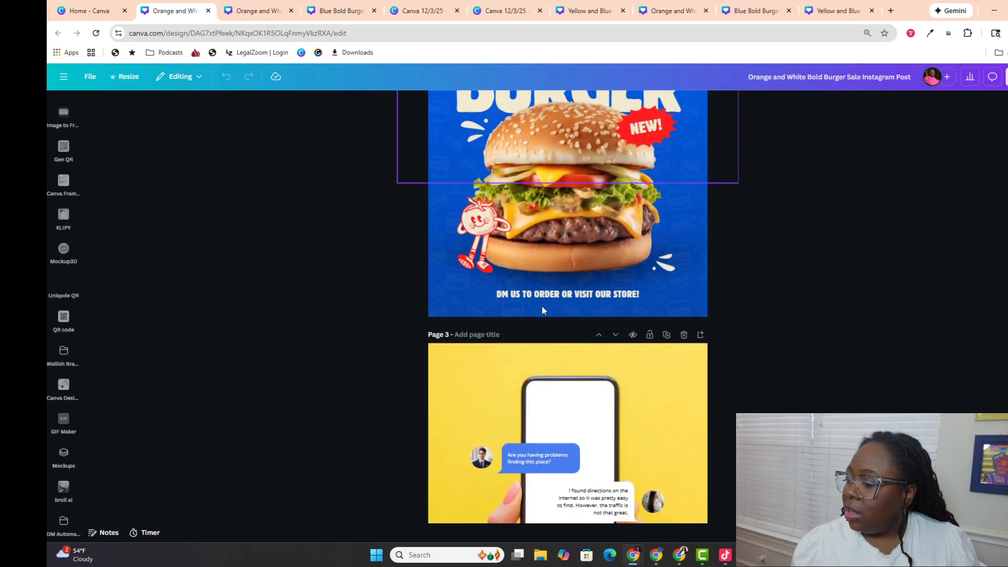
scroll(541, 310, down, 1)
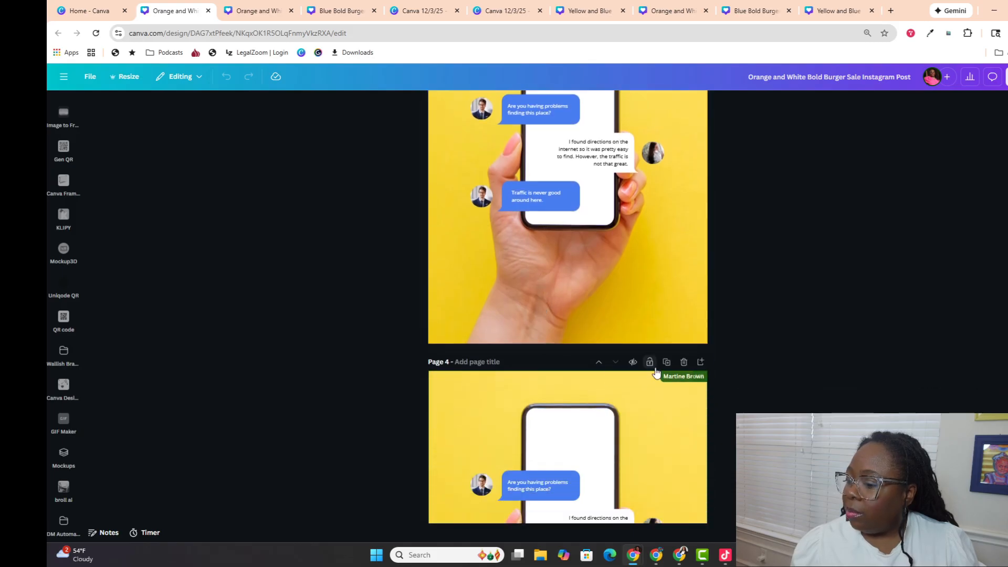
click(683, 362)
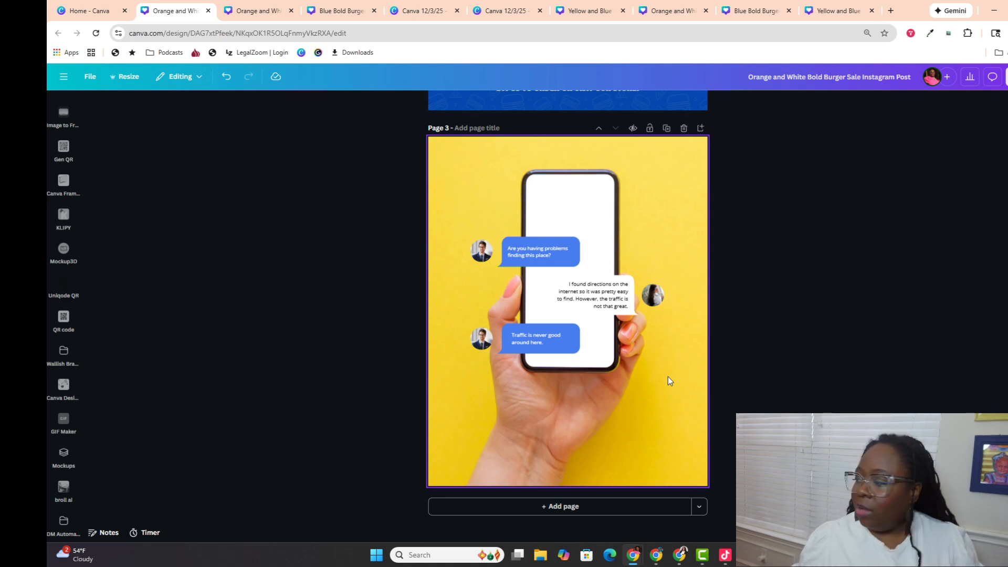
Step: Show the list of project folders beside page 3 of the design
scroll(62, 248, up, 10)
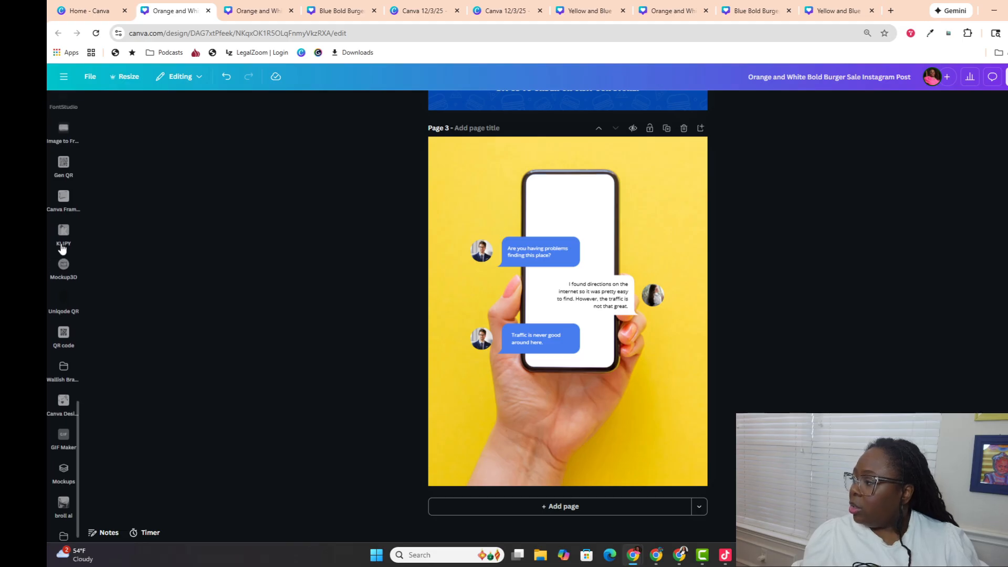
scroll(62, 248, up, 9)
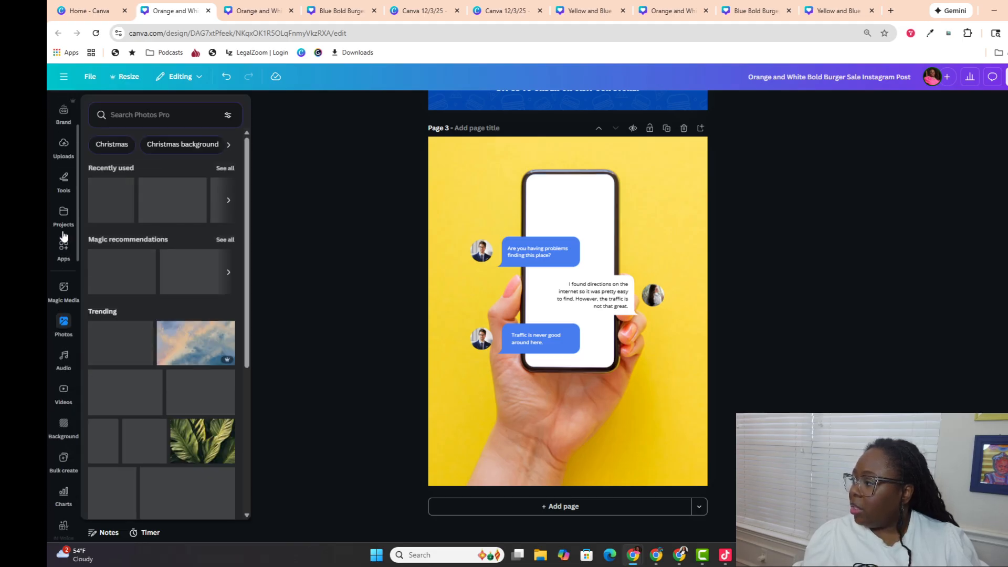
click(63, 312)
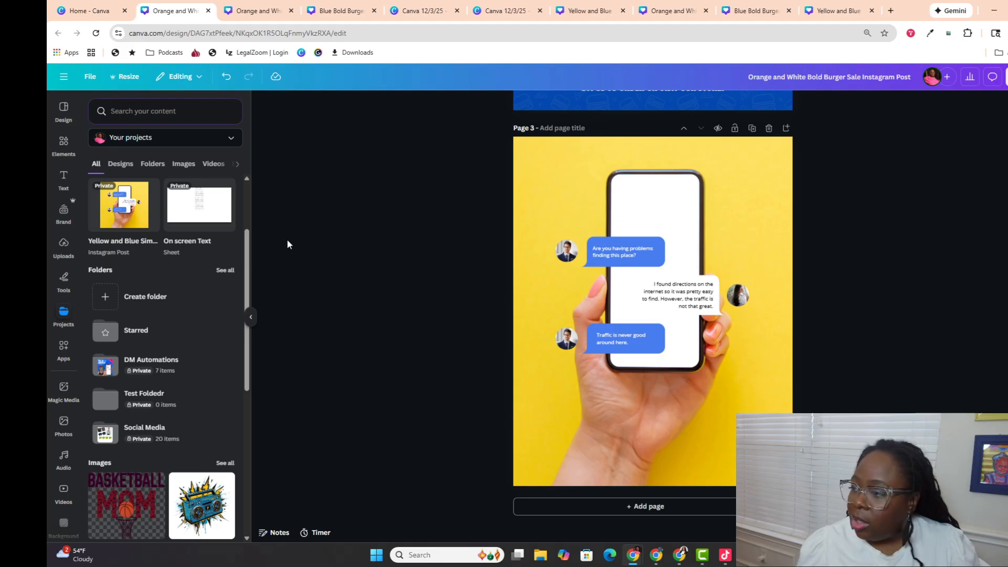
Step: Delete the large central burger and the two small corner burgers from the orange design on page 1
scroll(395, 353, up, 4)
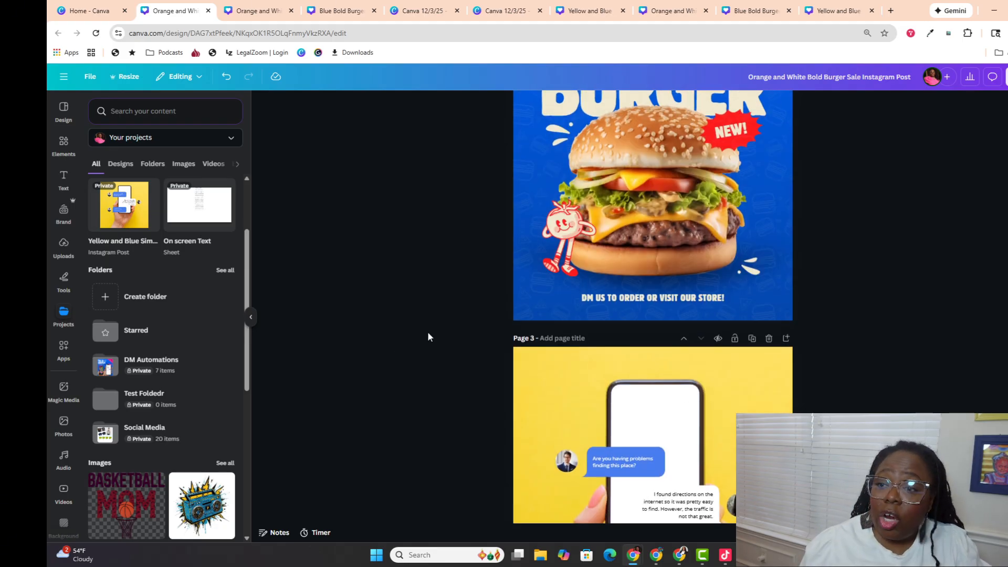
scroll(428, 338, up, 10)
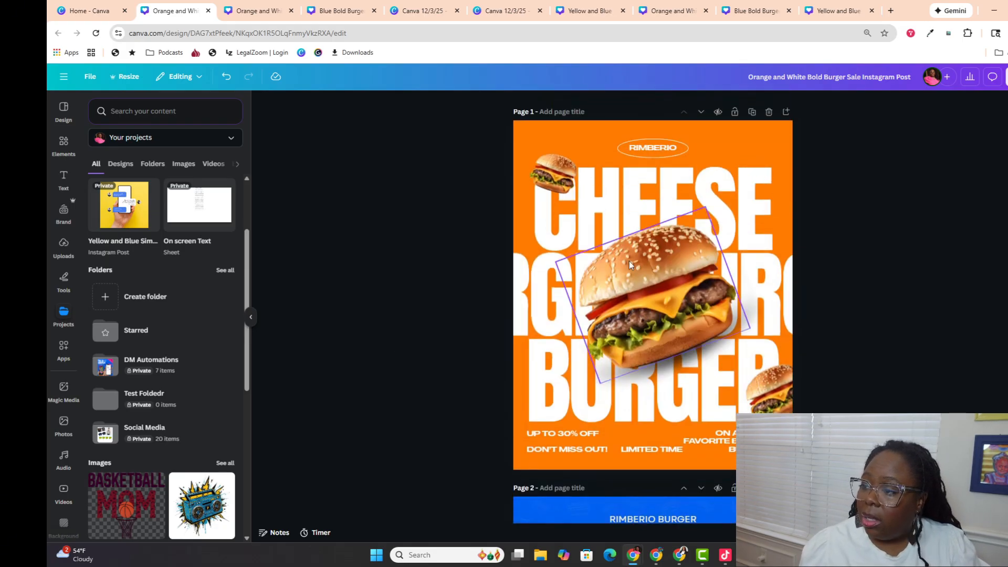
click(630, 265)
key(Delete)
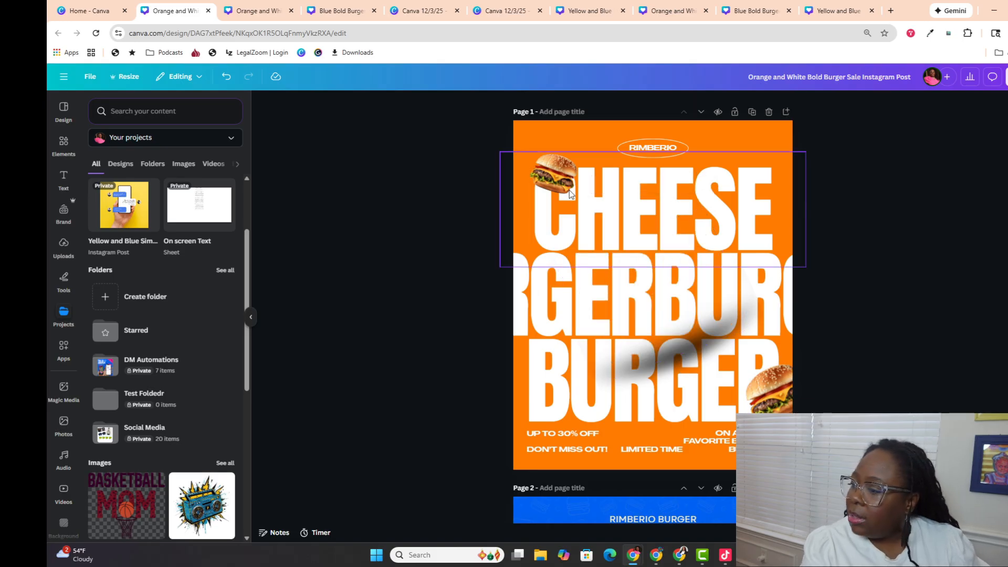
click(781, 397)
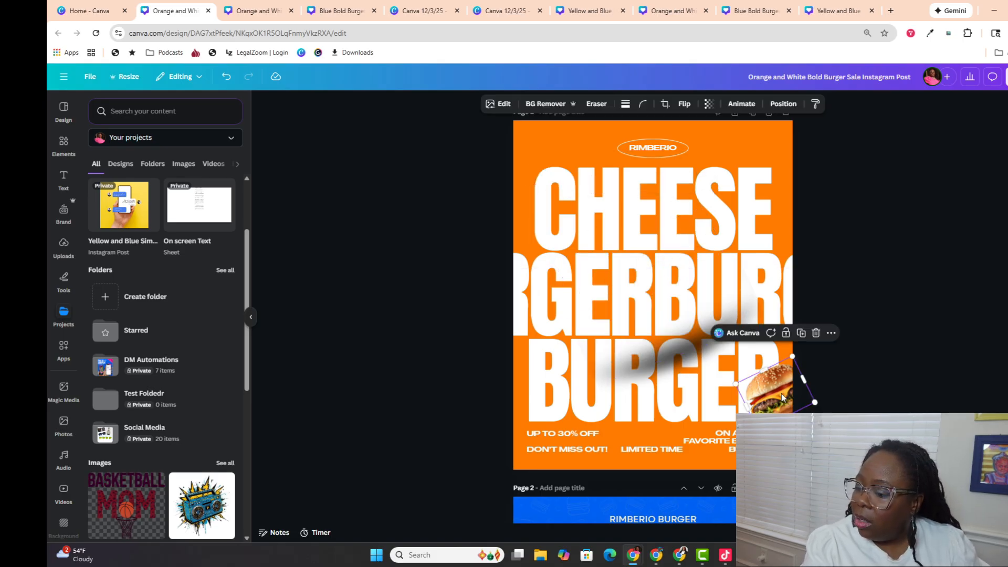
key(Delete)
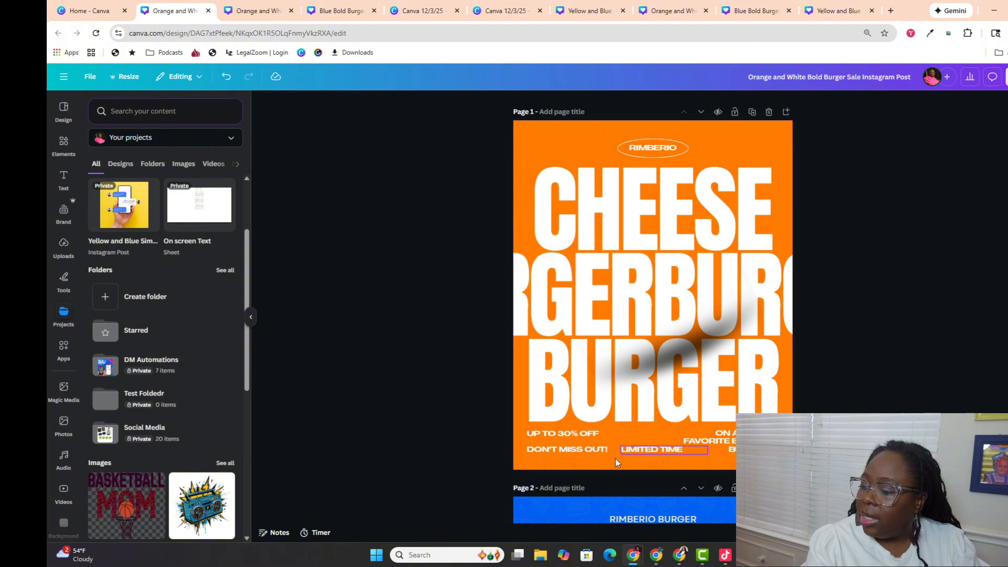
Step: Detach the phone photo from page 3's background and move it down, clear of the message bubbles
scroll(619, 472, down, 10)
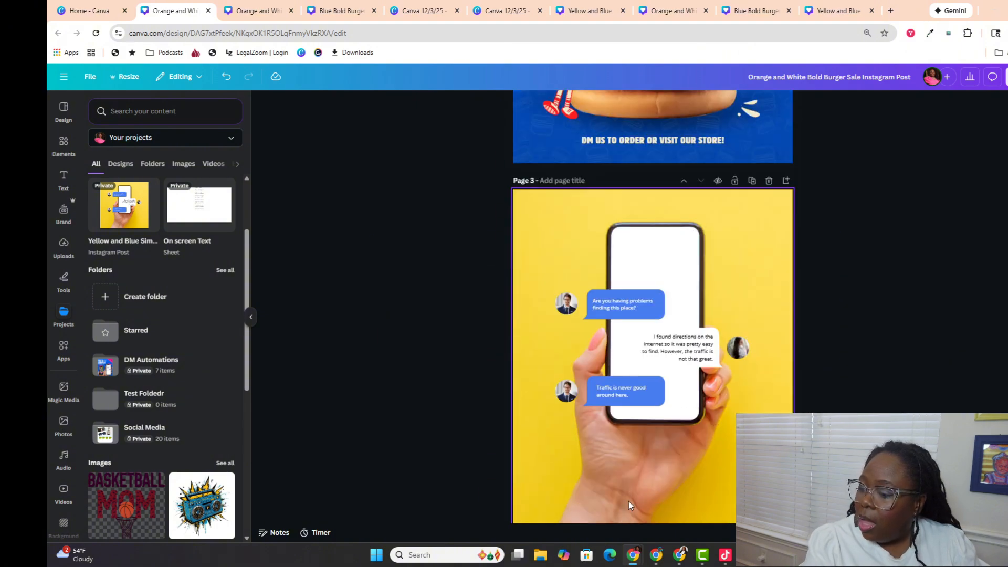
right_click(619, 460)
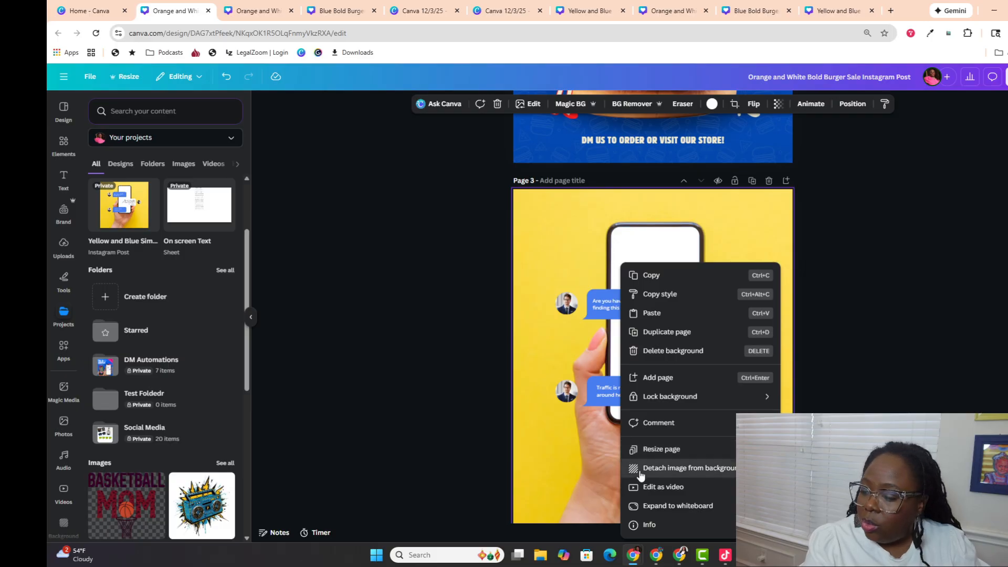
click(638, 467)
drag(630, 362, 605, 507)
Step: Delete the message bubbles and profile pictures from page 3 and move the phone photo up to the middle of the page
drag(505, 275, 790, 418)
key(Delete)
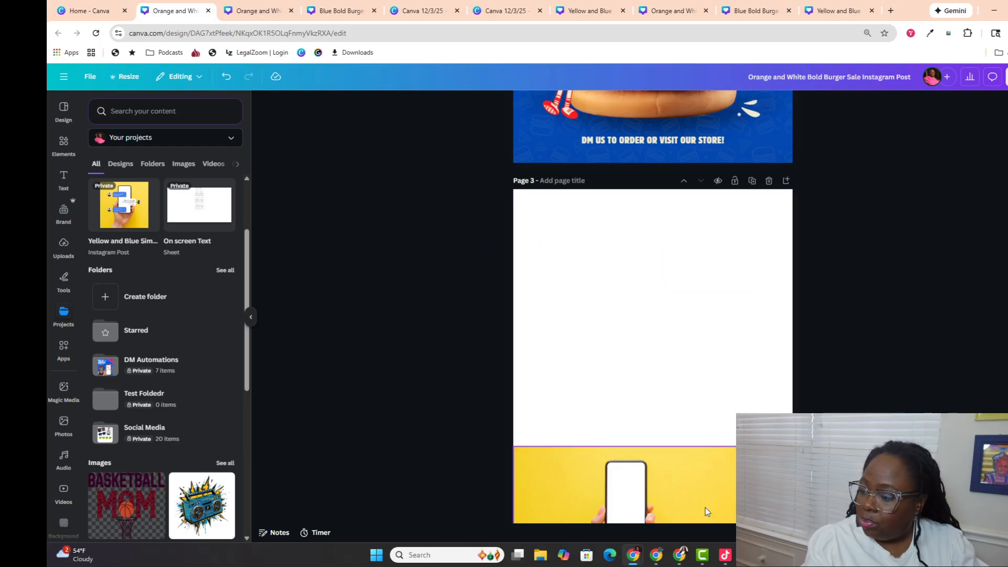
drag(692, 514, 710, 304)
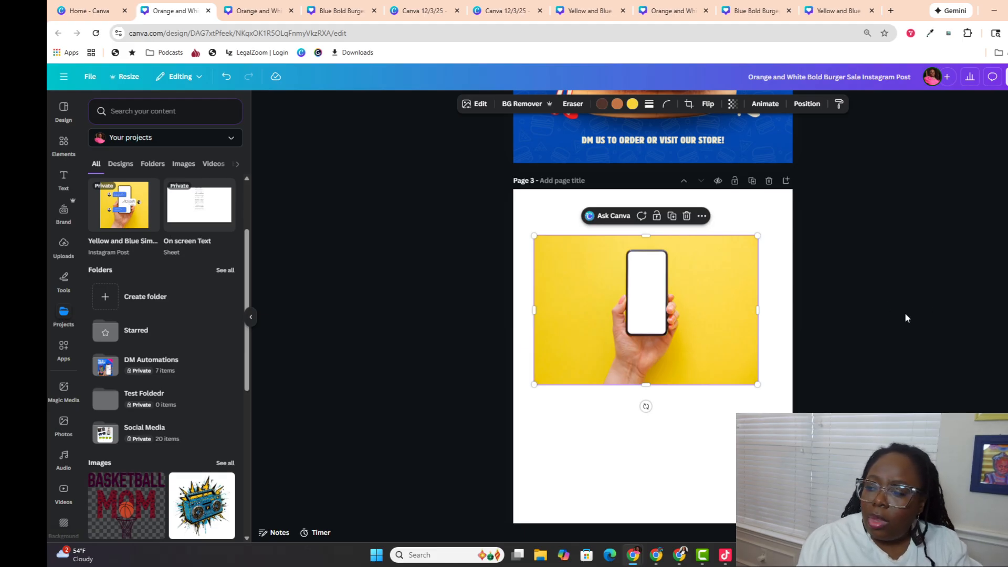
Step: Open the info for the yellow phone-in-hand photo on page 3 to read its description and keywords
right_click(649, 287)
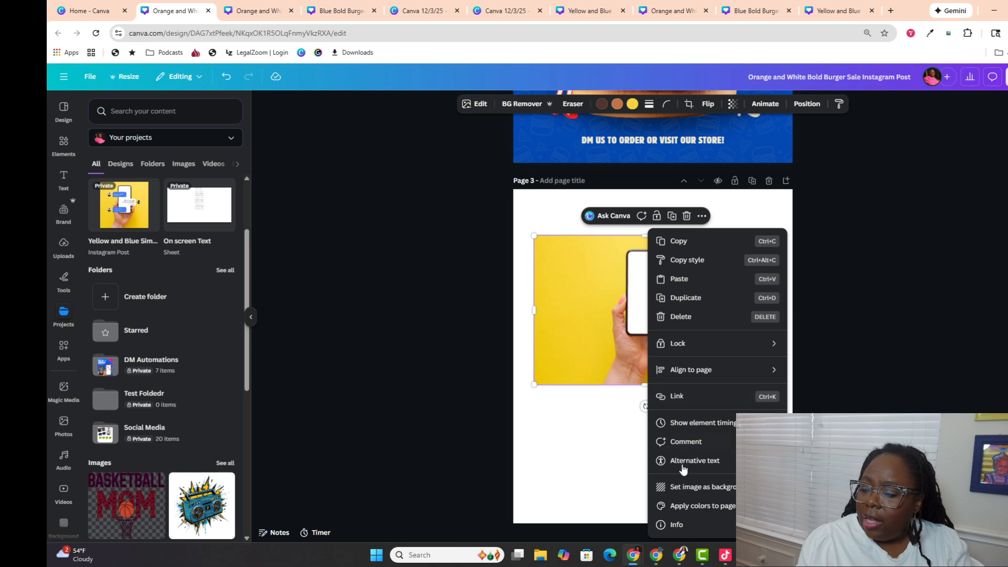
click(612, 331)
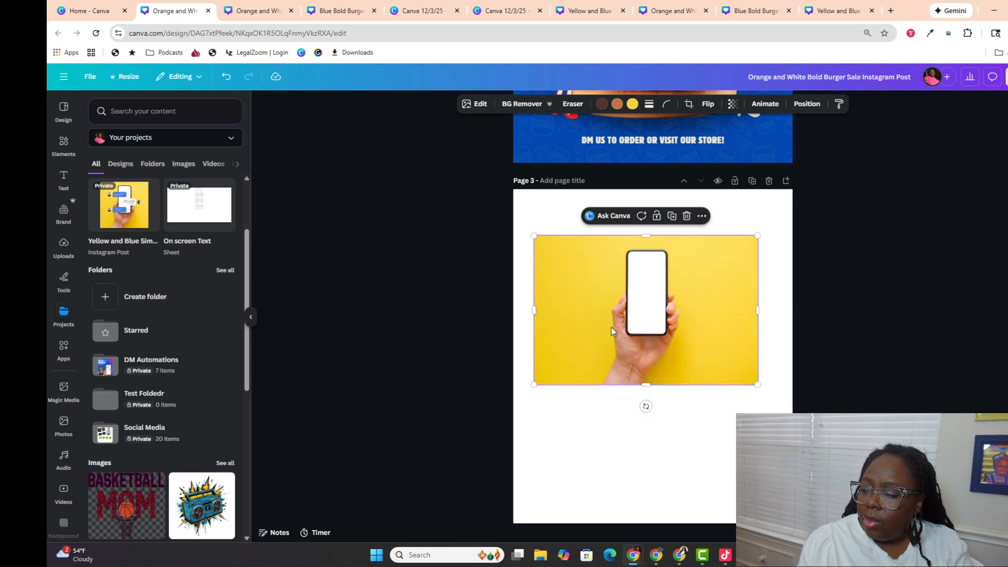
right_click(612, 331)
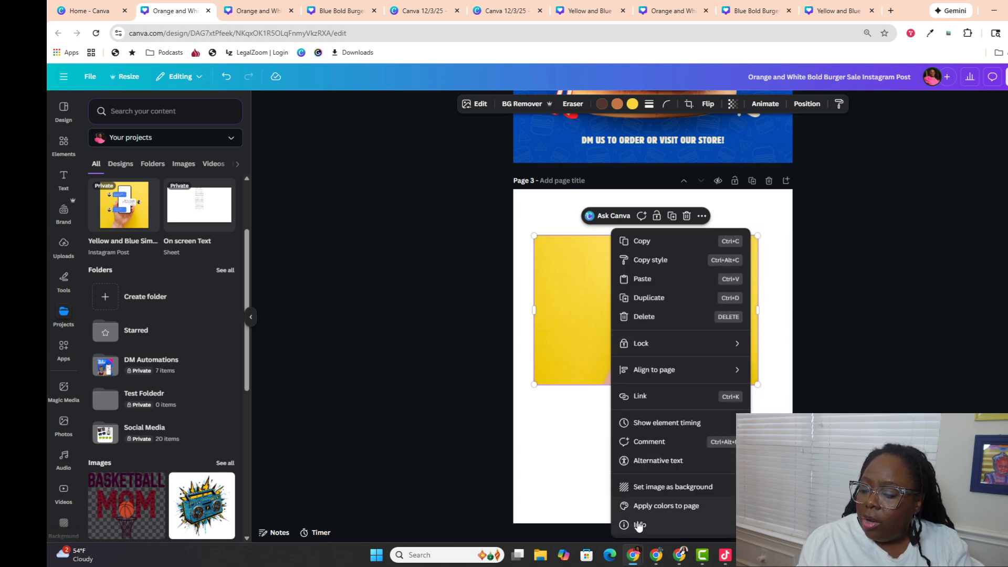
click(638, 524)
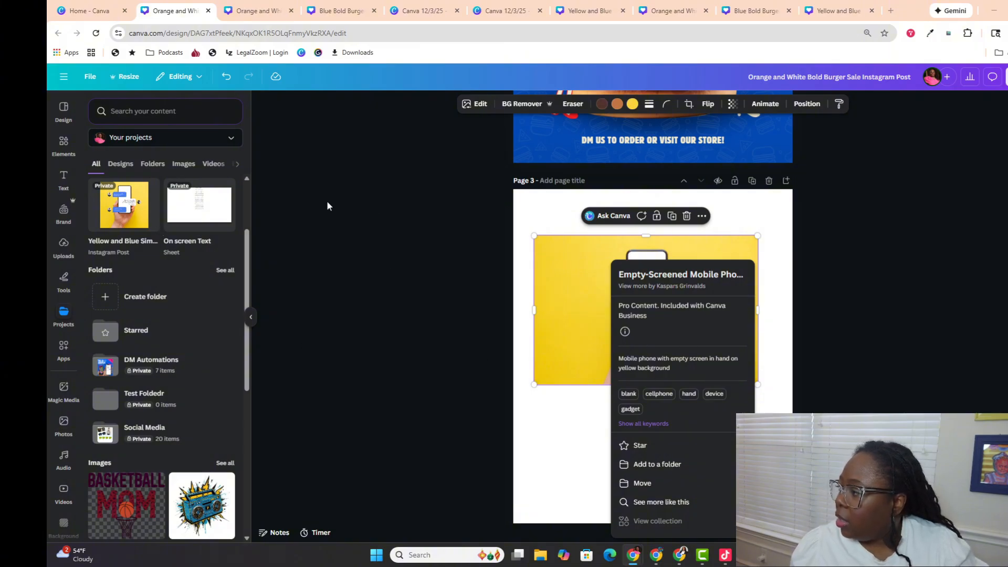
Step: Search the elements for "mobile phone with empty screen in african american hand on transparent background"
click(67, 148)
click(66, 145)
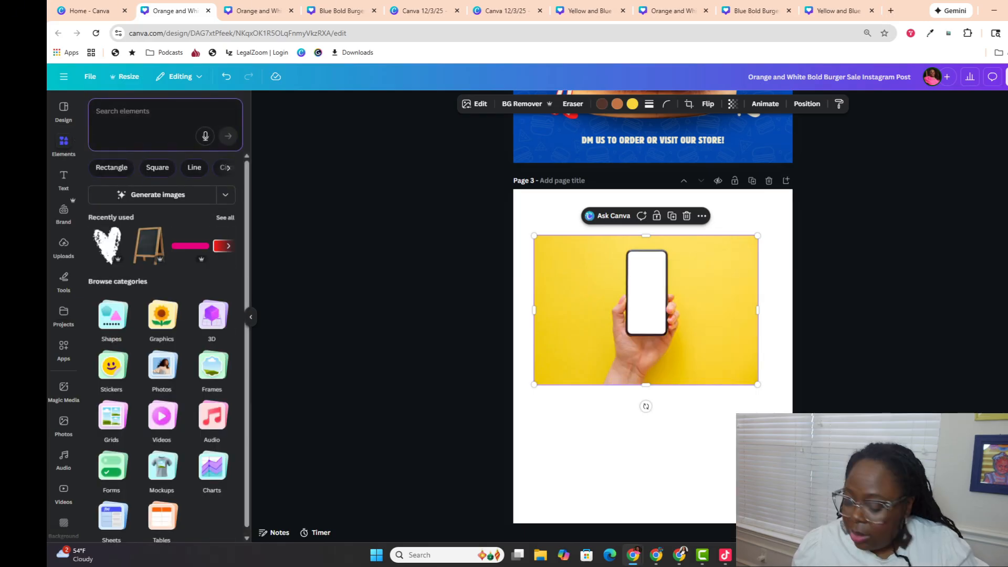
text(mobile phone with empty screen in hand on transparent background)
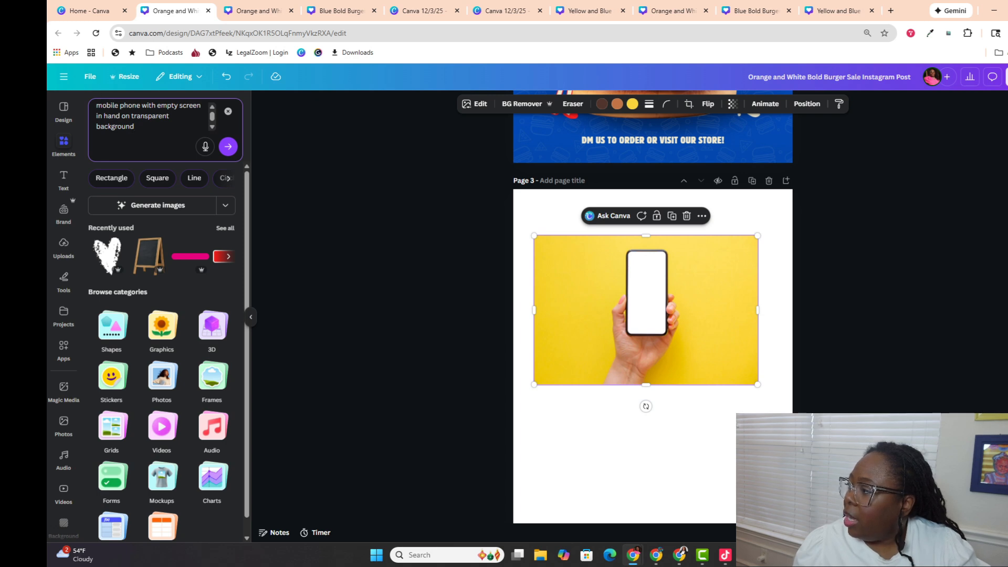
text(africa)
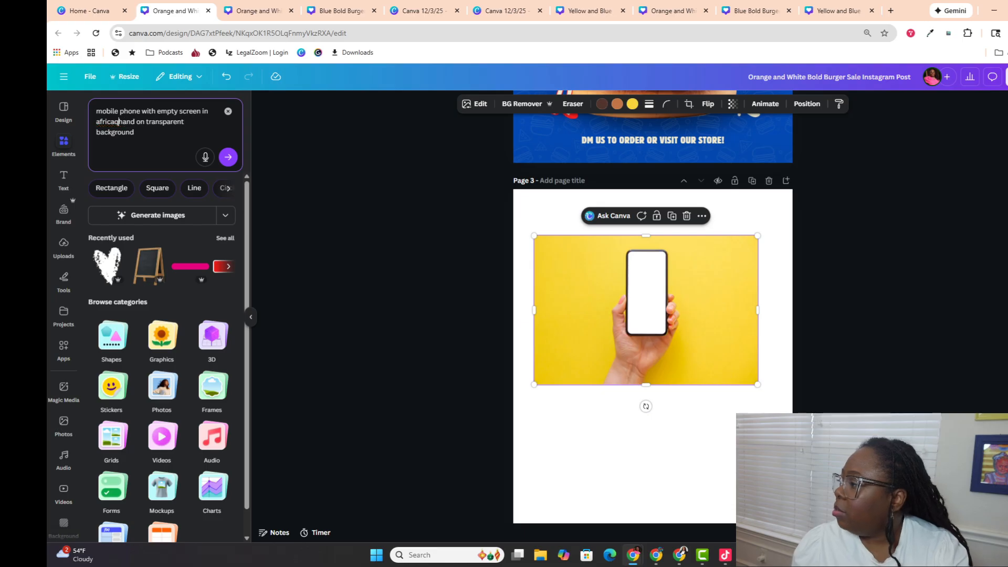
key(BackSpace)
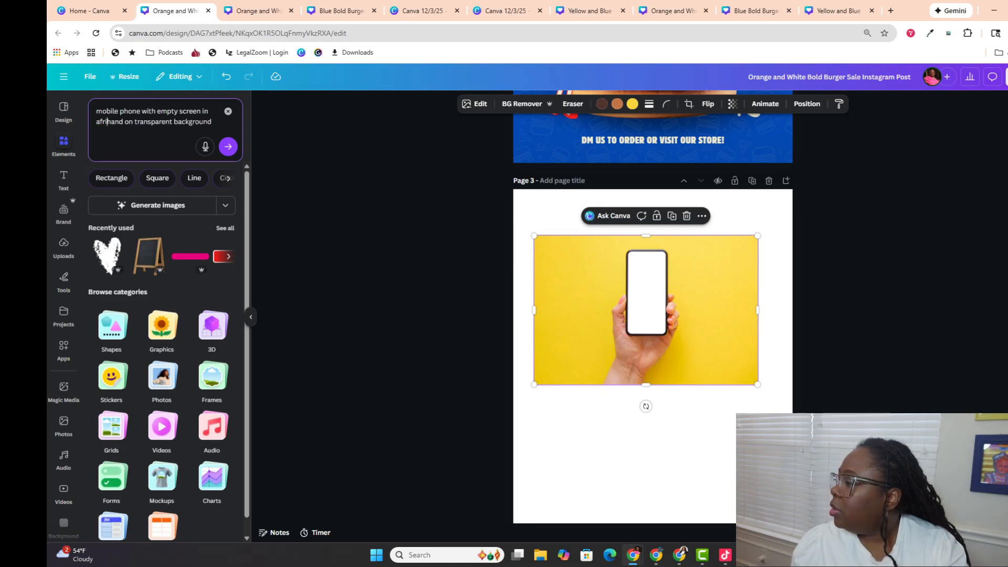
text(an amer)
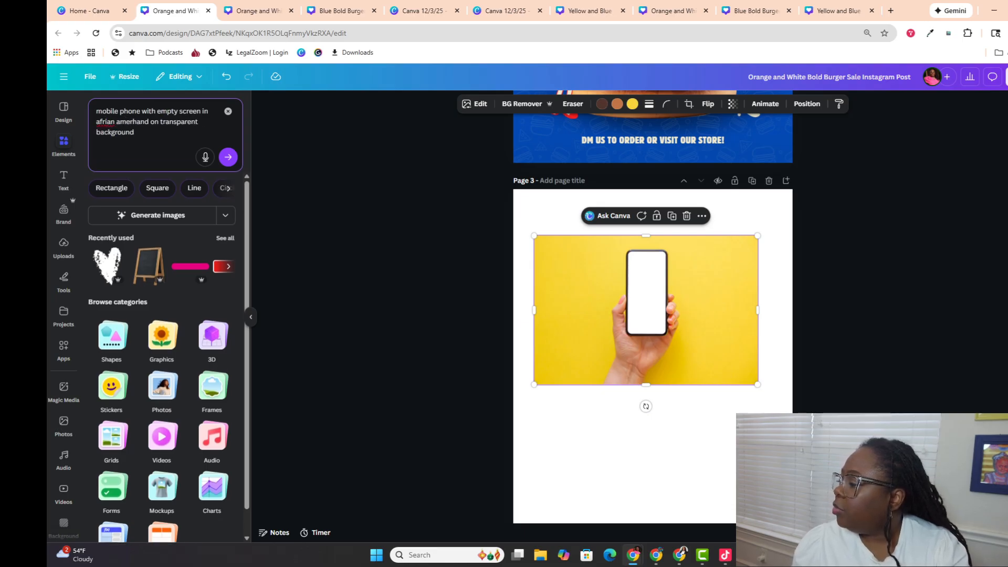
text(ican)
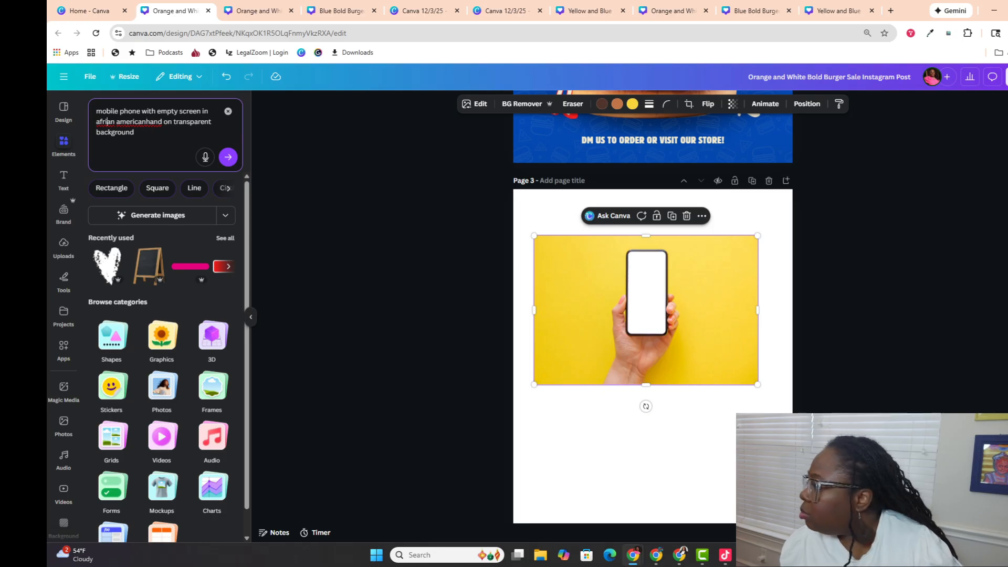
text(c)
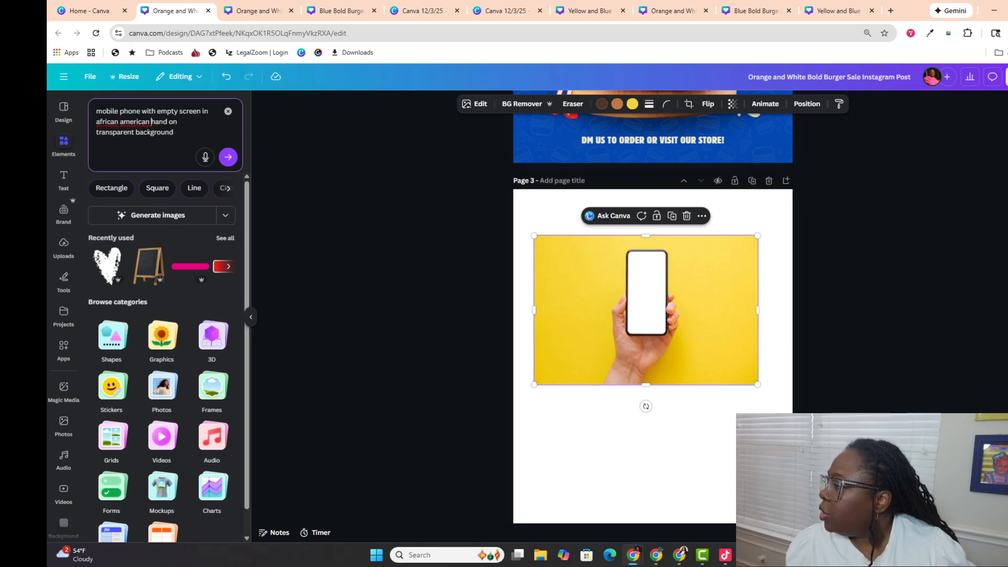
click(228, 158)
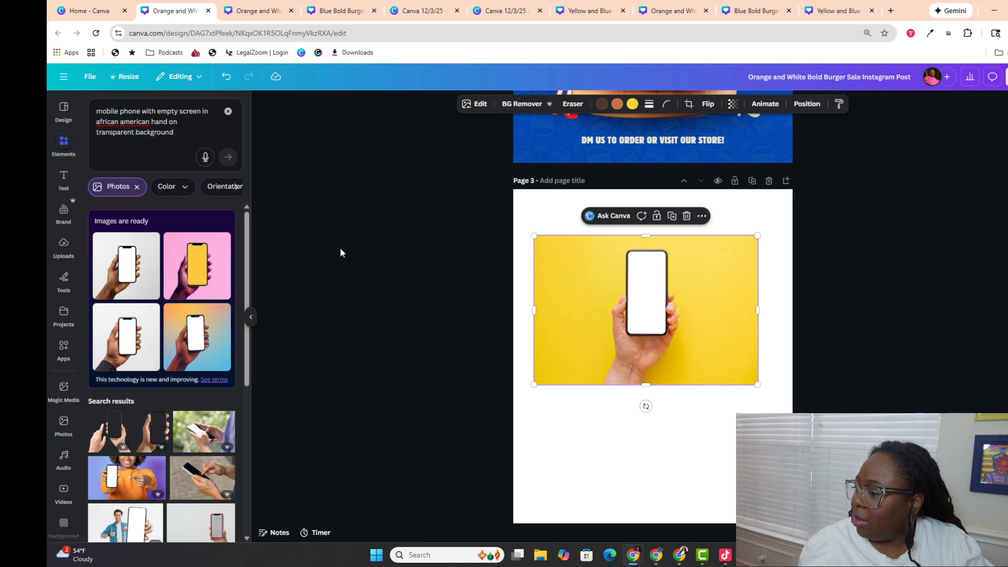
Step: Add the first generated phone-in-hand image to page 3, placing it low on the page, and move the yellow photo up
scroll(341, 250, down, 1)
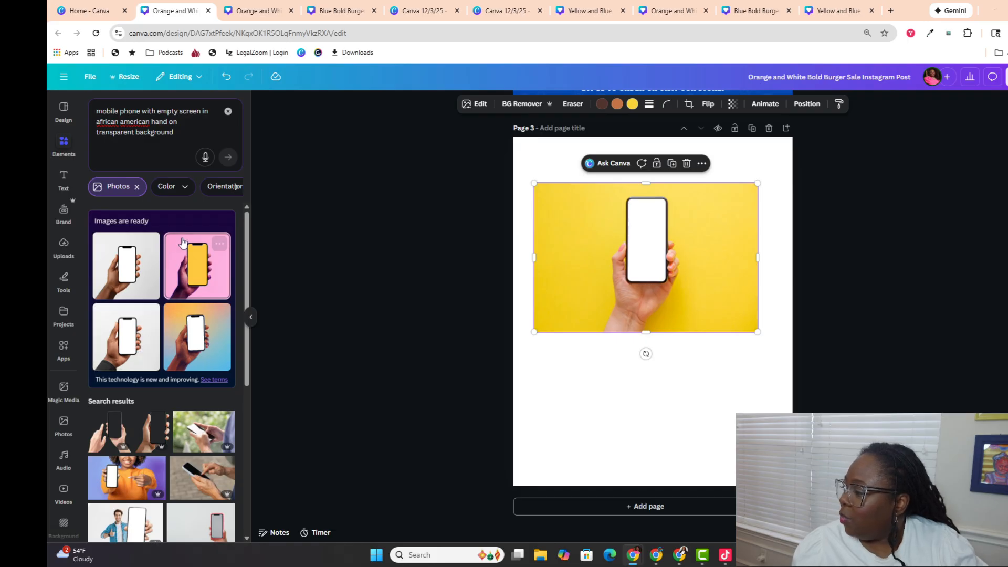
click(126, 265)
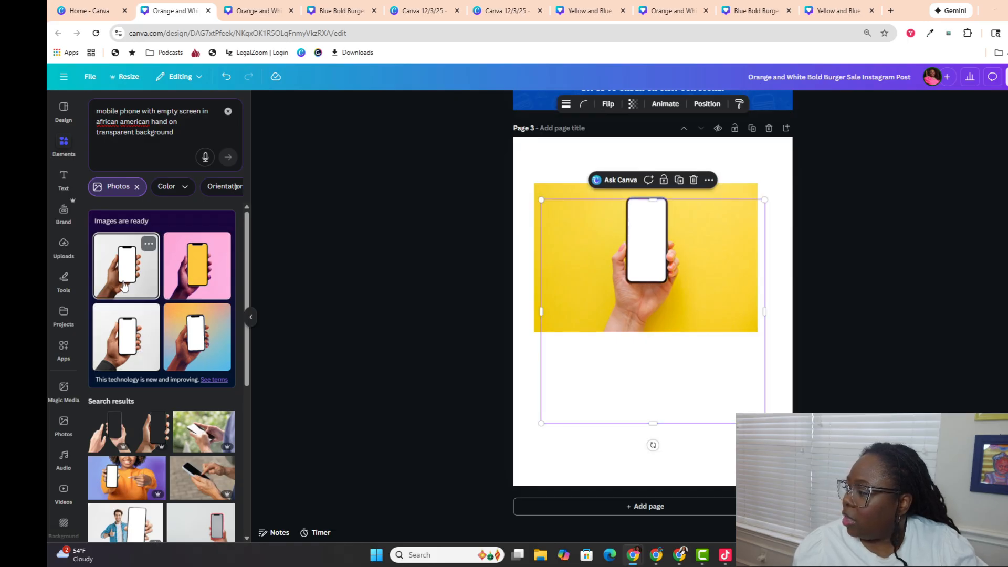
drag(640, 409, 652, 501)
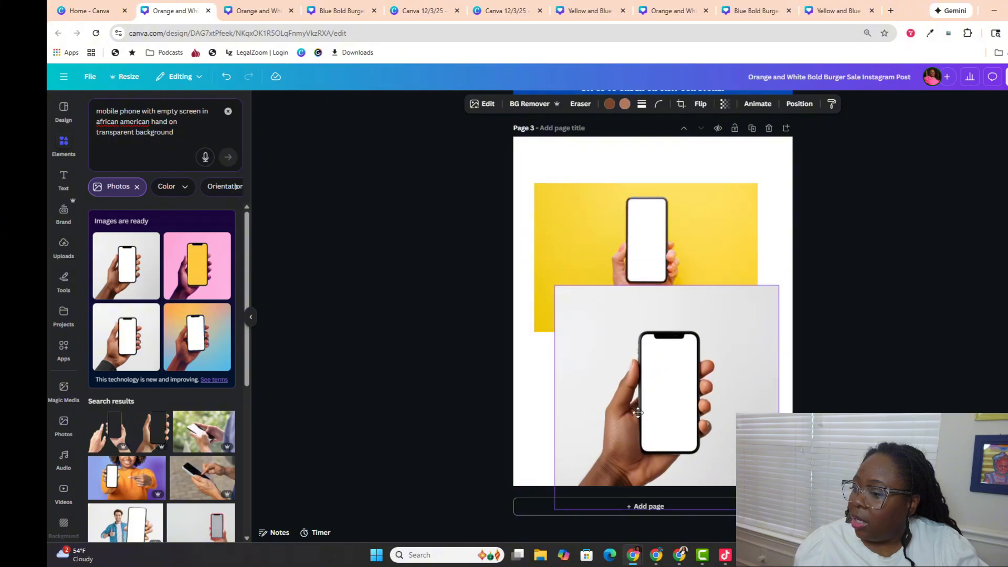
drag(559, 226, 562, 198)
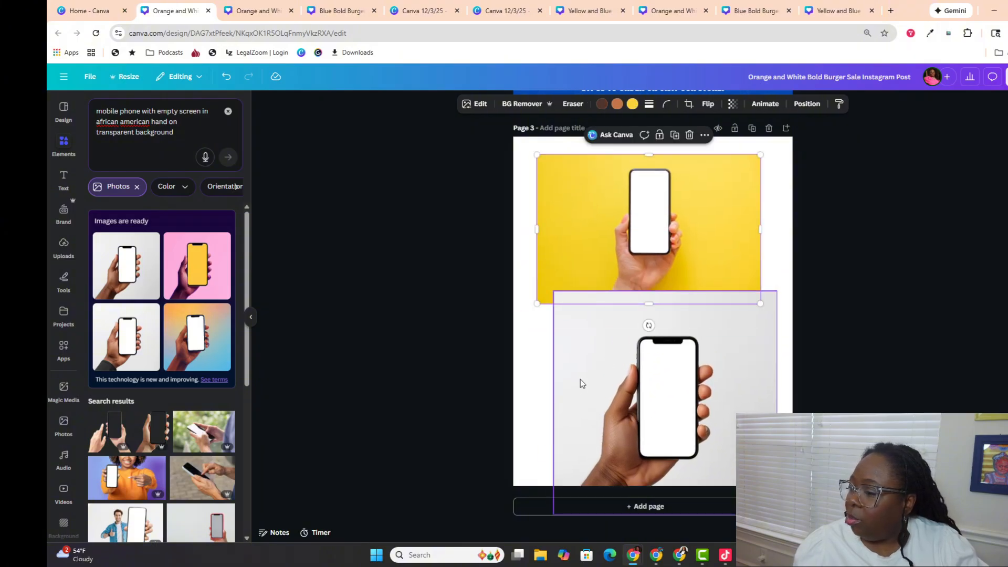
Step: Add a page 4 with all four generated phone-in-hand images and shift the topmost one up and to the right
click(541, 507)
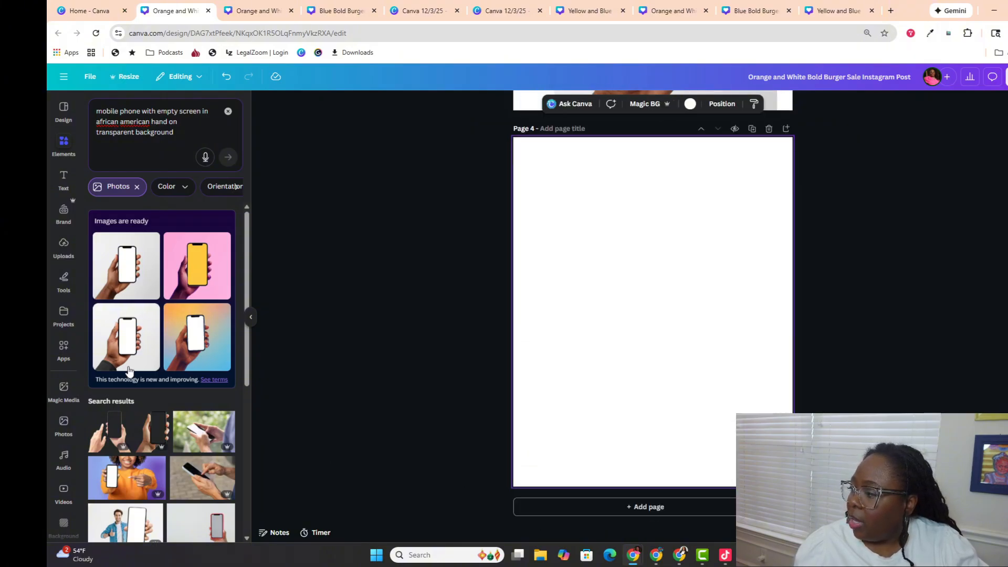
click(190, 286)
click(185, 356)
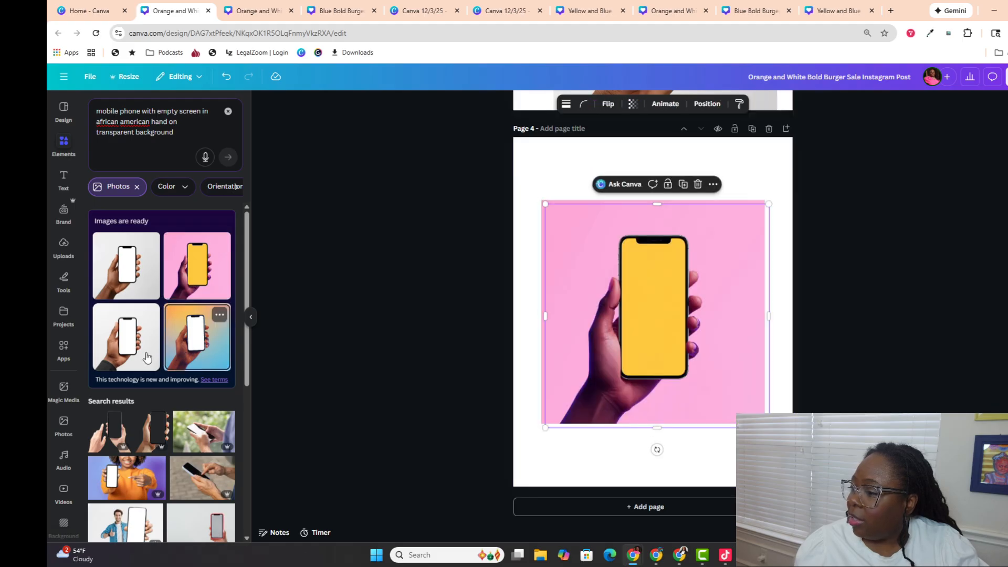
click(105, 334)
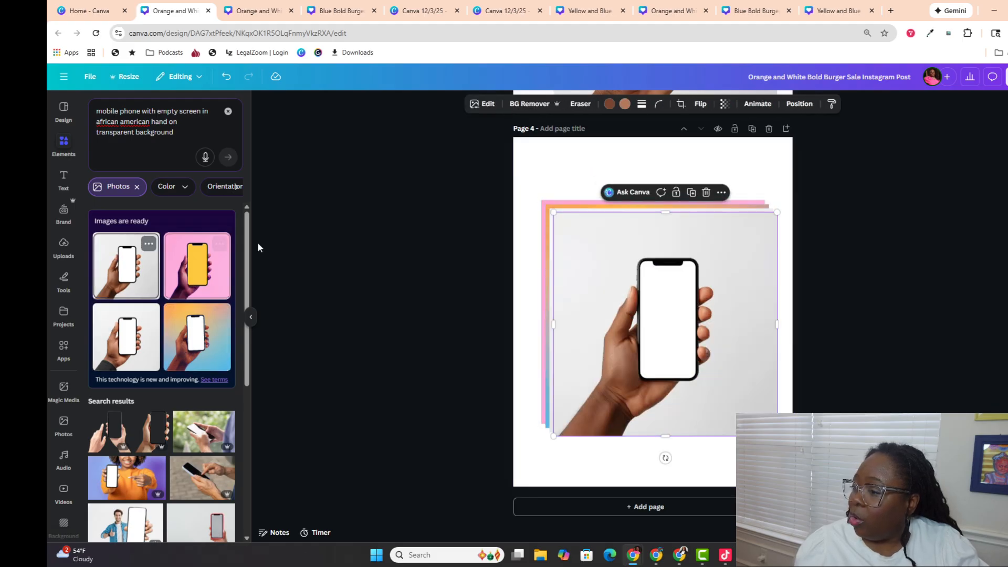
drag(681, 282, 726, 244)
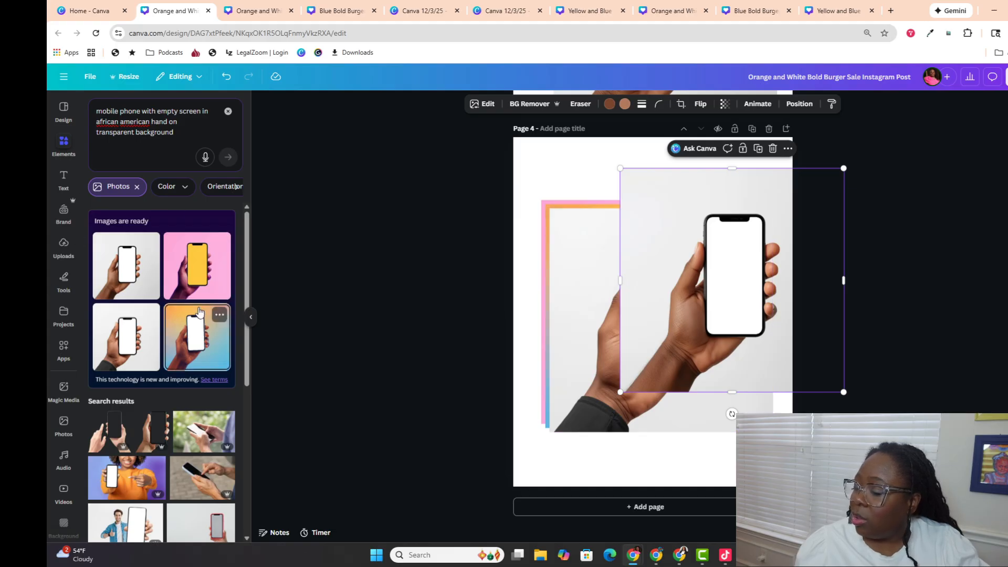
drag(684, 249, 642, 242)
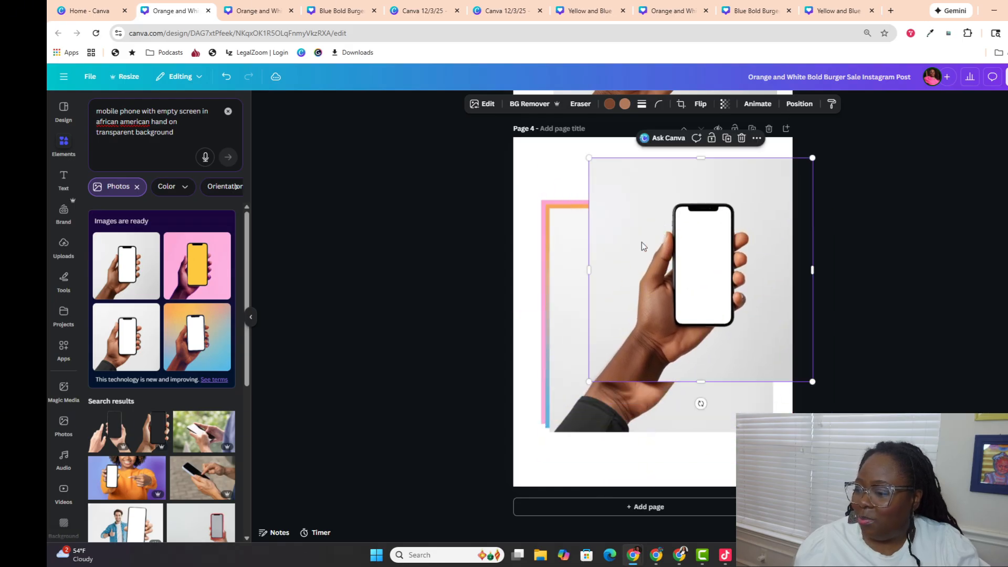
Step: Move the yellow phone photo to the upper-left corner of page 3 and remove its background
scroll(572, 242, up, 6)
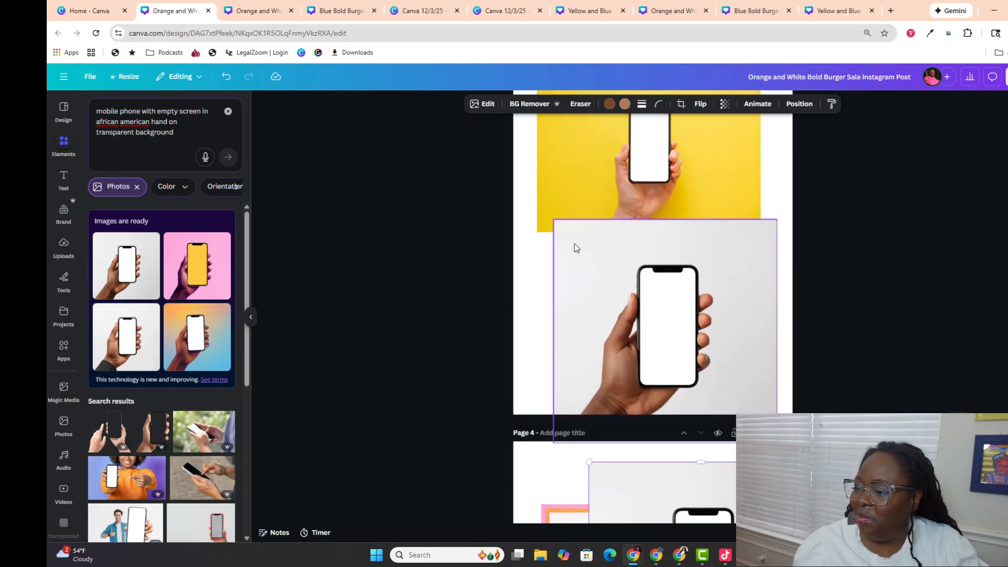
click(664, 246)
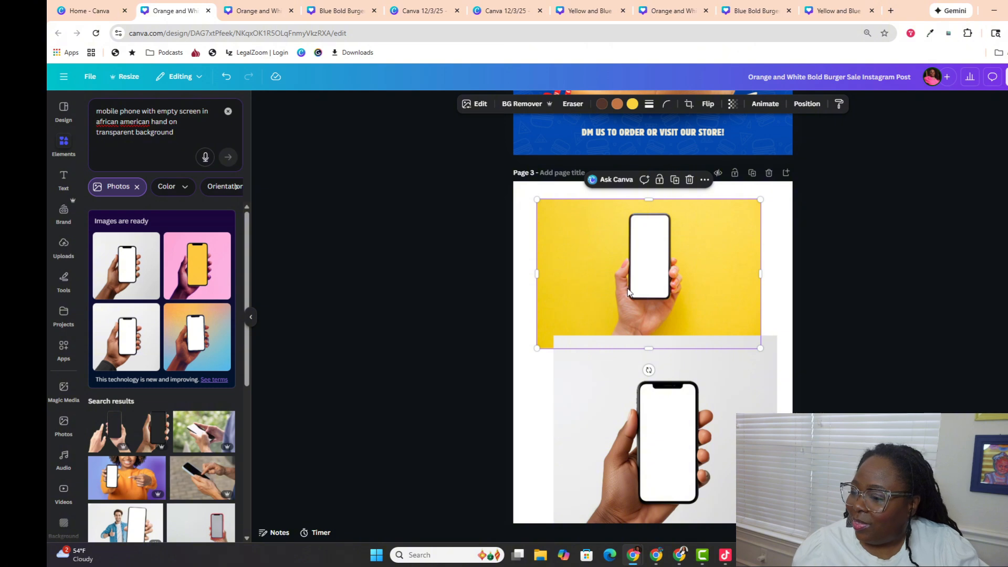
right_click(606, 257)
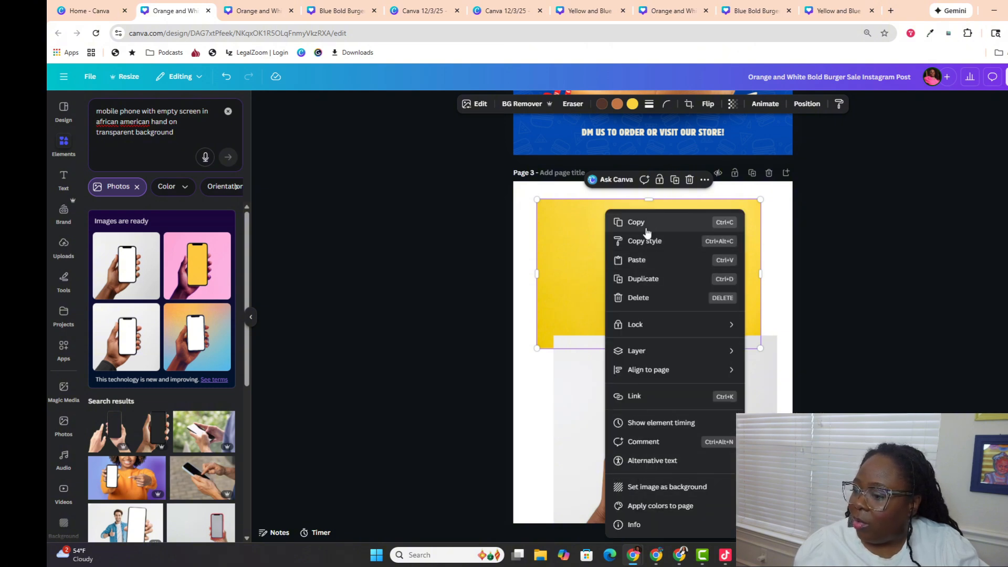
right_click(567, 256)
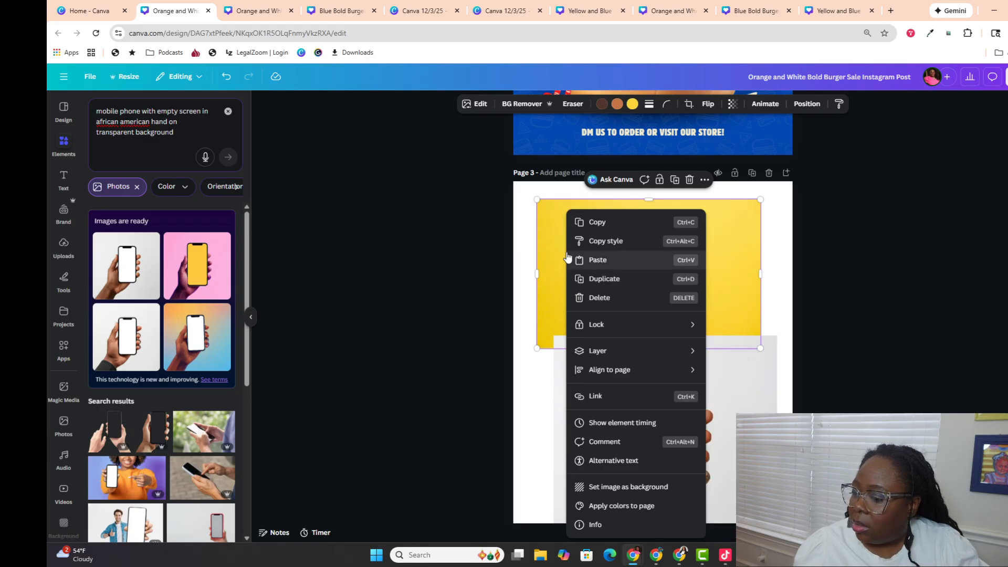
click(542, 209)
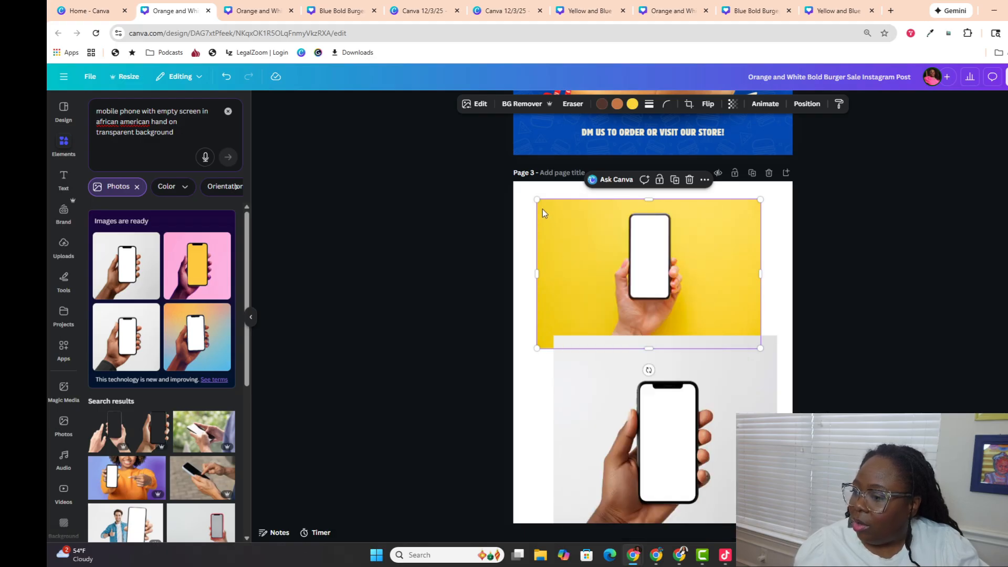
drag(609, 241, 590, 222)
right_click(590, 222)
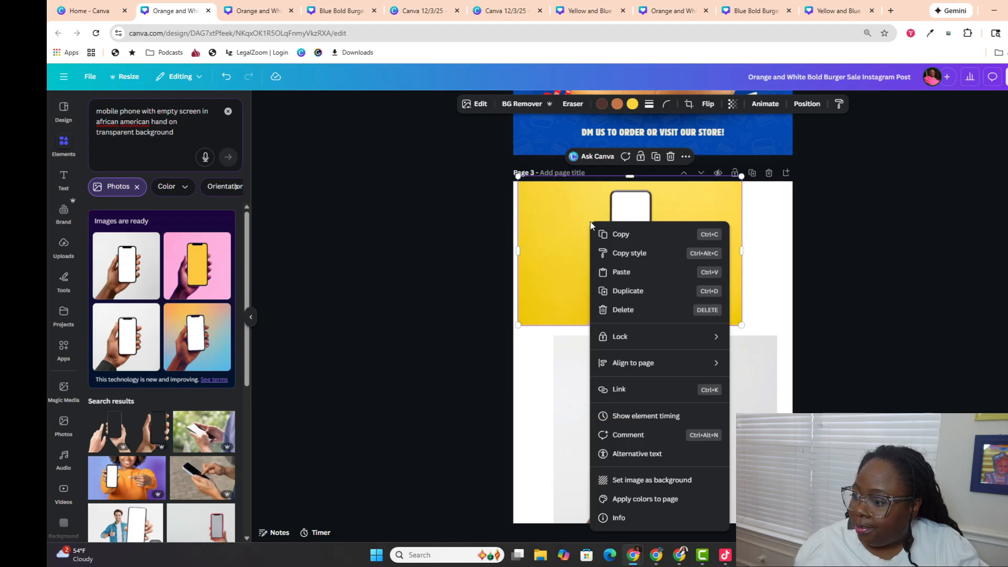
click(519, 105)
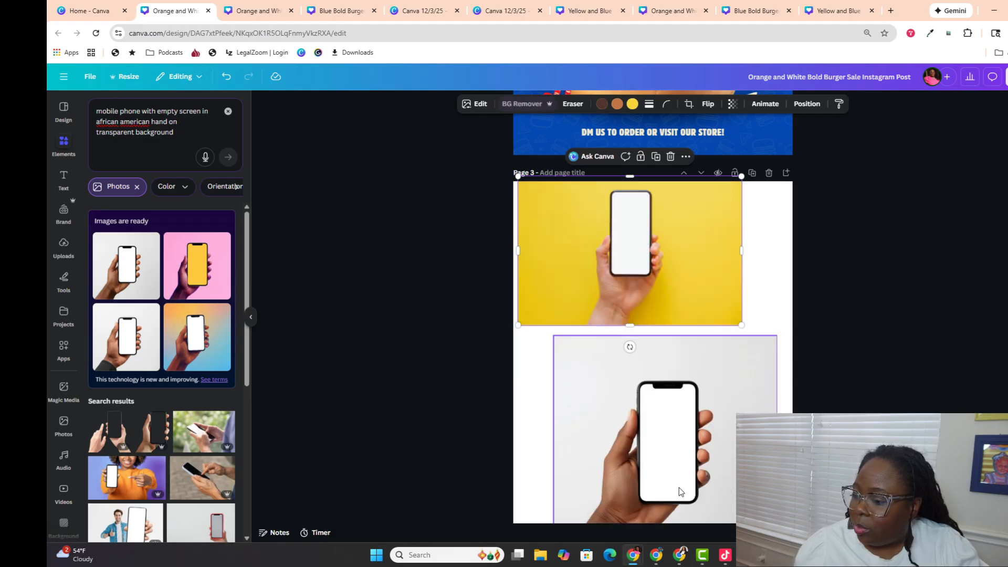
Step: Remove the background from the generated phone-in-hand image on page 3
right_click(665, 451)
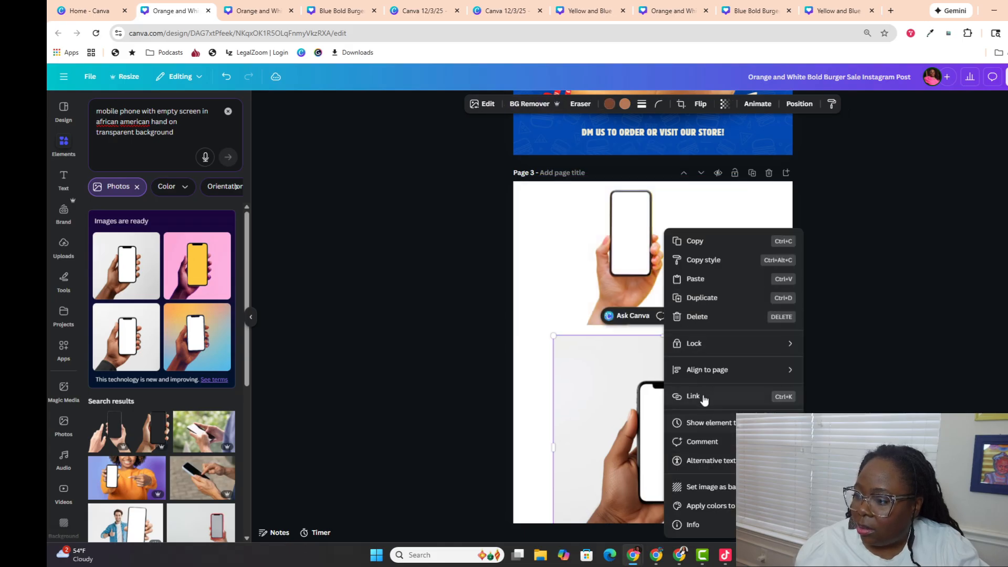
key(Escape)
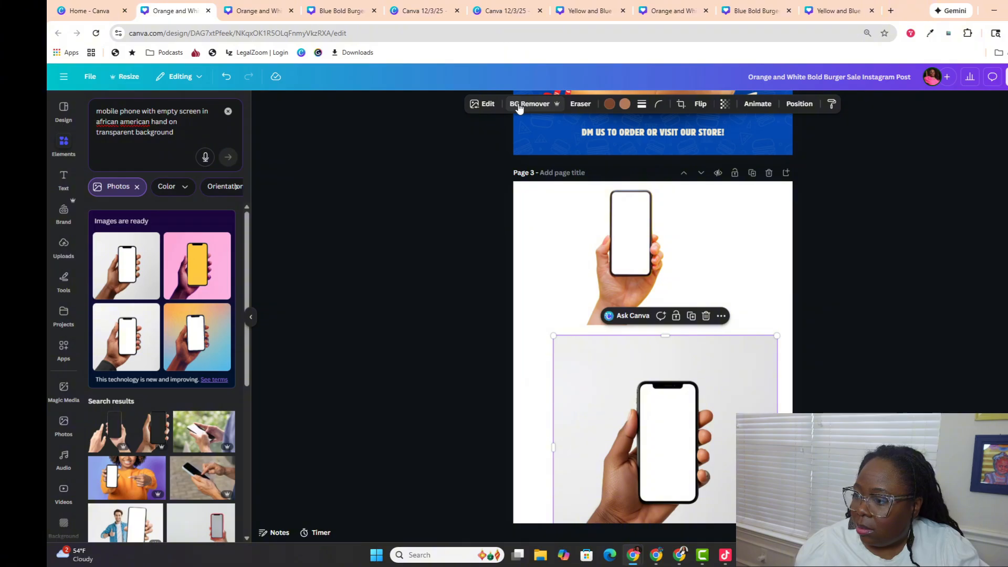
click(519, 104)
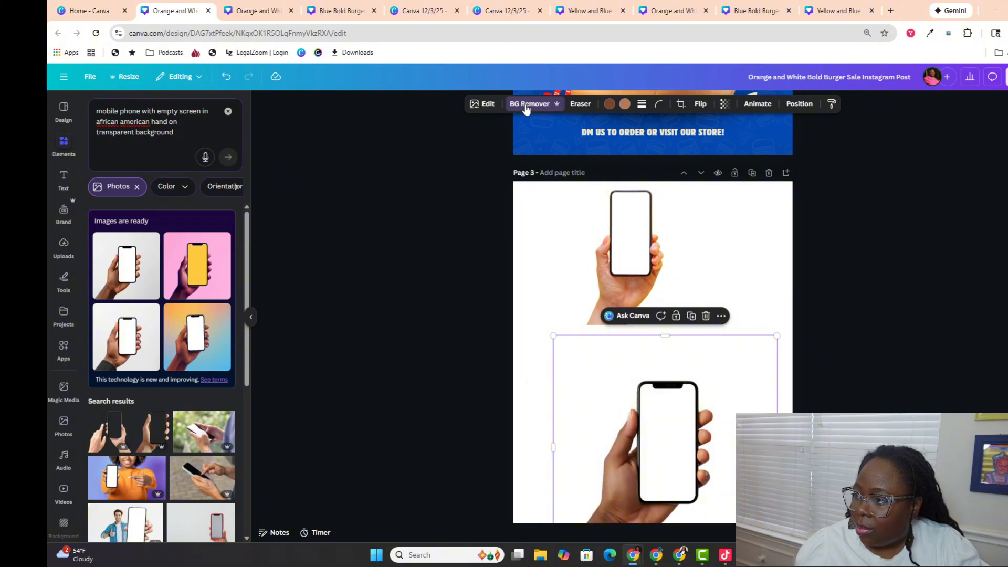
Step: Move the cutout made from the yellow phone photo onto the orange burger page and enlarge it over the left half
click(676, 268)
drag(634, 270, 614, 389)
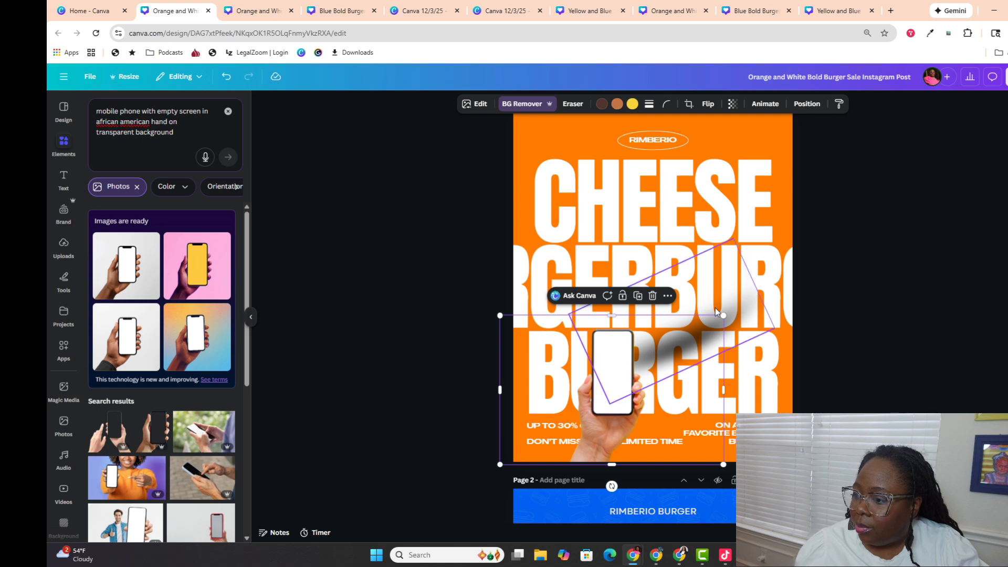
drag(722, 315, 873, 206)
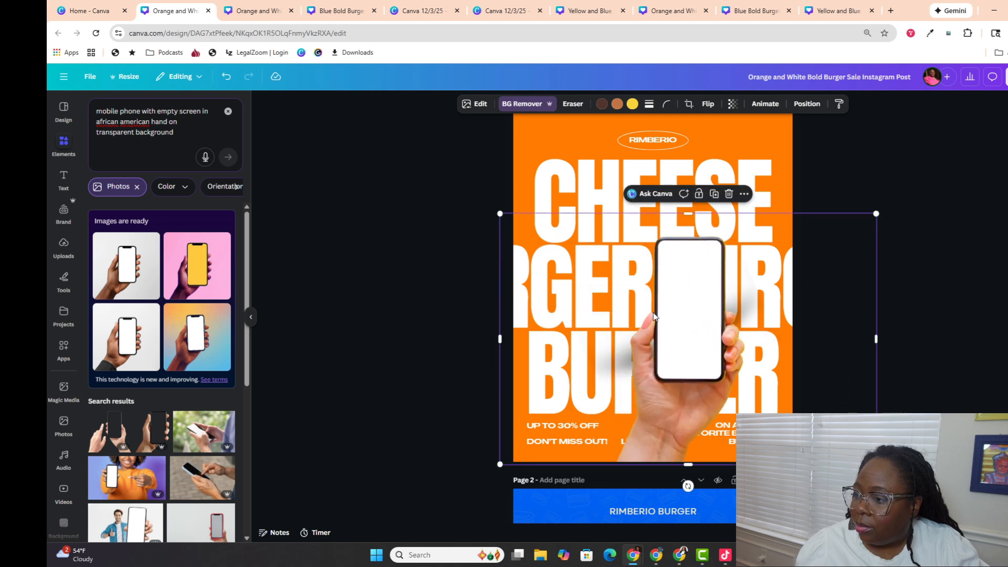
drag(654, 314, 570, 327)
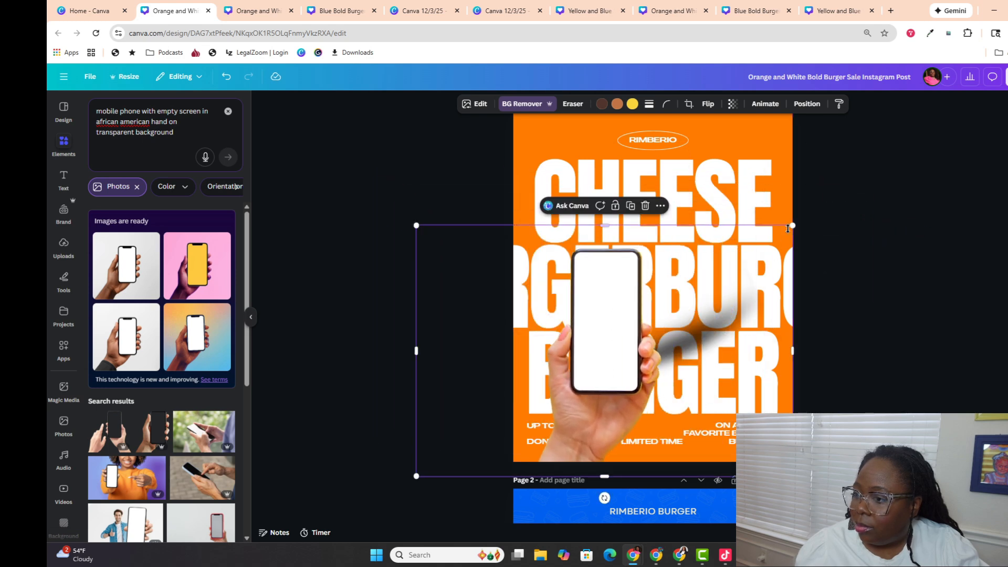
drag(787, 226, 904, 151)
drag(644, 254, 564, 285)
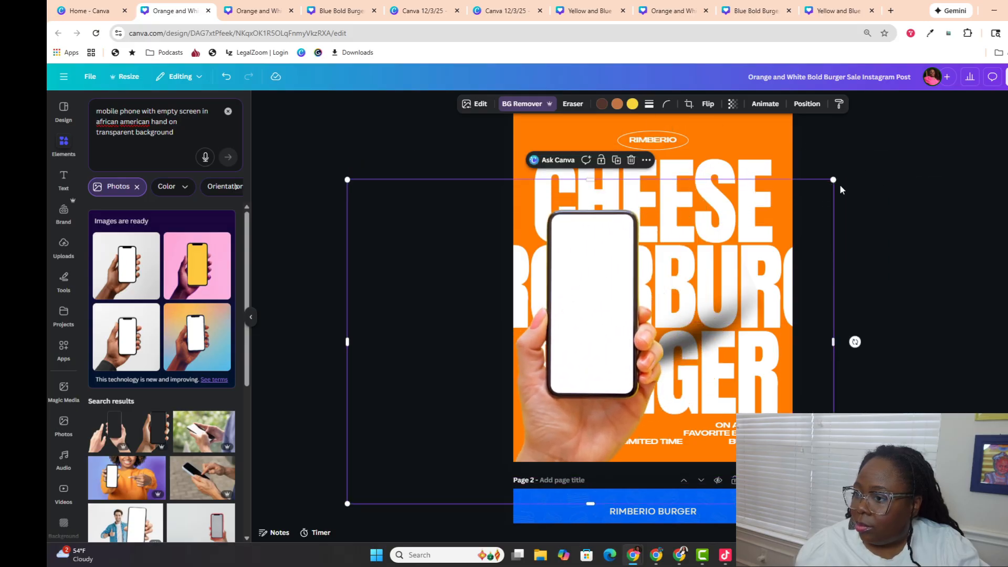
Step: Shift the existing phone cutout up and right, and bring the generated phone-in-hand cutout from page 3 onto the orange burger page
mouse_move(833, 180)
mouse_down()
mouse_move(808, 192)
mouse_move(827, 183)
mouse_up()
drag(565, 288, 604, 257)
scroll(627, 326, down, 10)
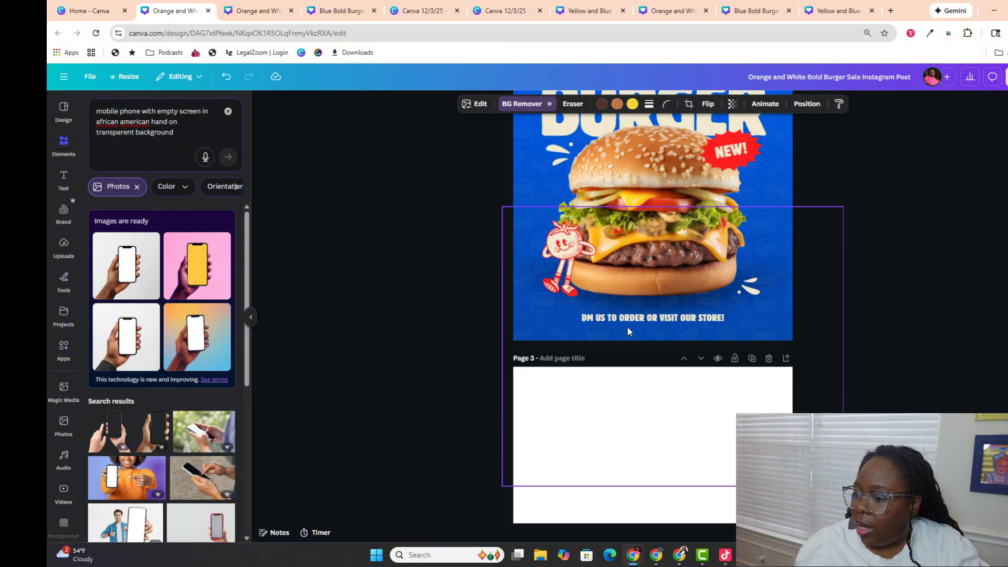
scroll(628, 332, down, 7)
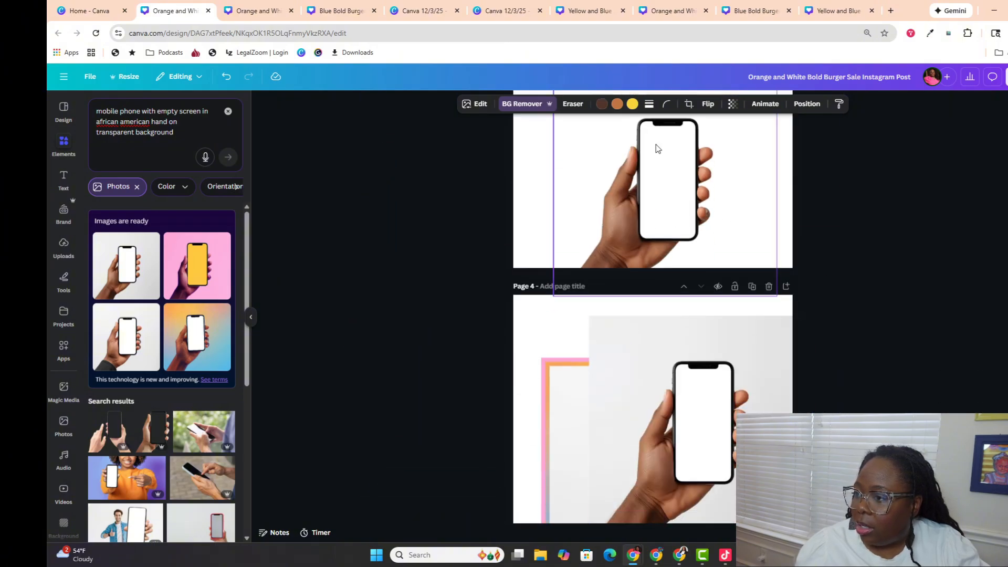
click(465, 191)
drag(653, 185, 709, 305)
scroll(709, 209, up, 17)
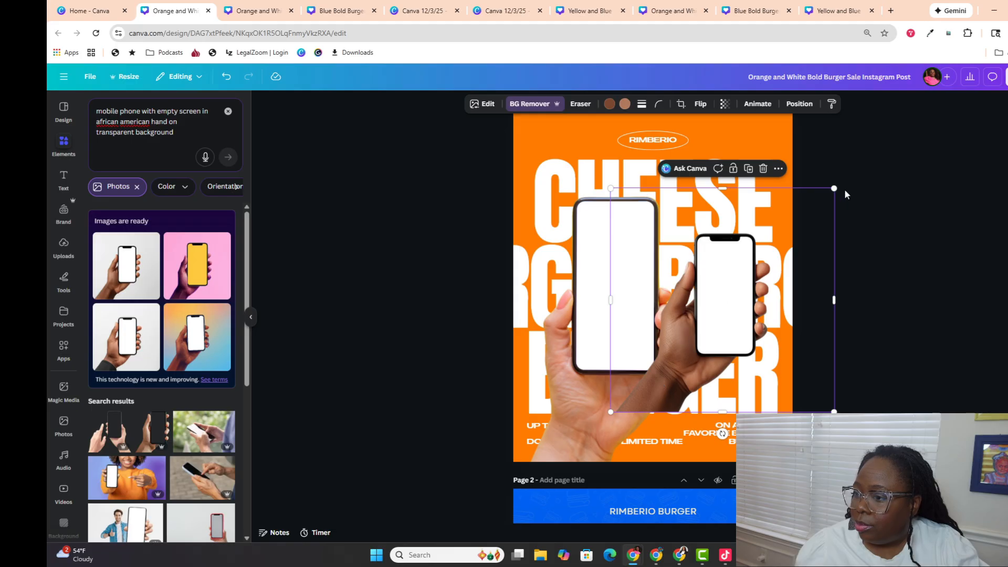
Step: Flip the larger phone cutout horizontally and move the generated phone cutout up and to the right, away from it
click(578, 251)
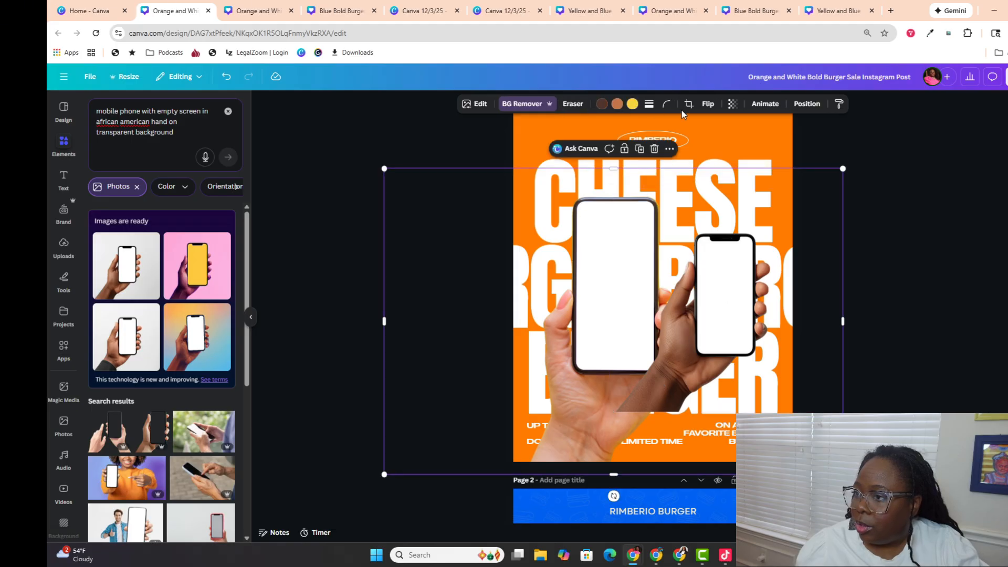
click(715, 108)
click(693, 128)
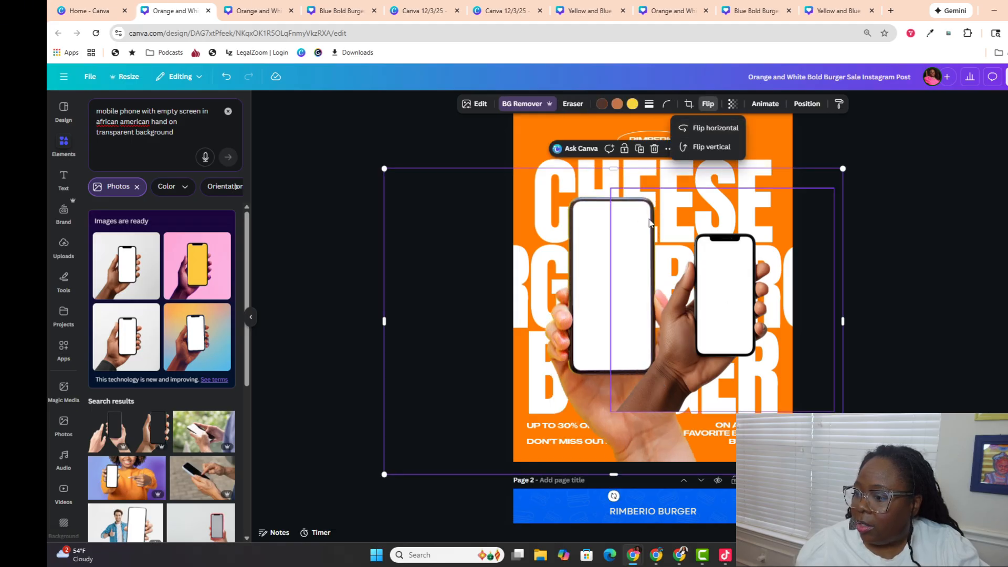
drag(650, 222, 628, 237)
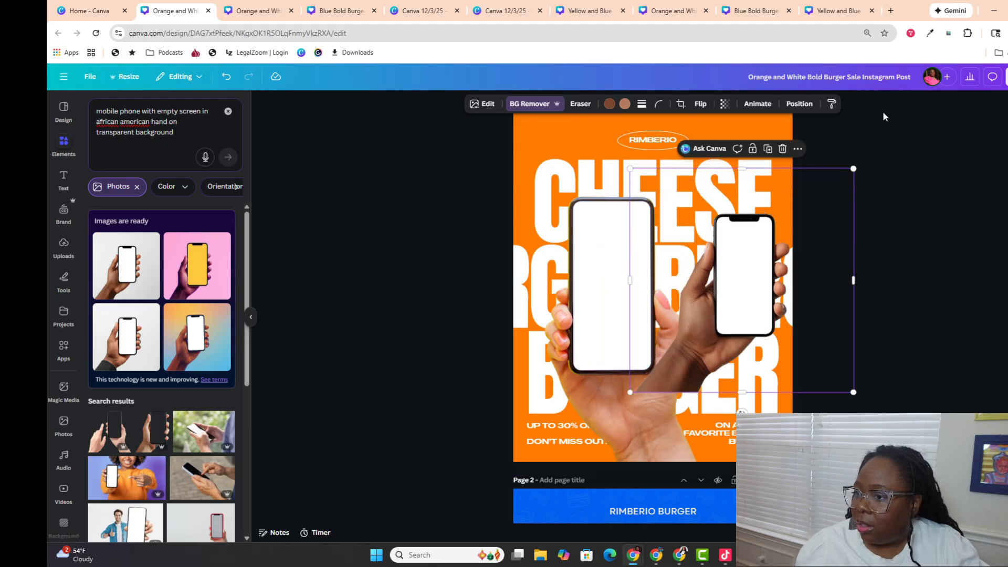
Step: Scale the flipped phone cutout down slightly and place it lower on the left half of the orange page
click(603, 245)
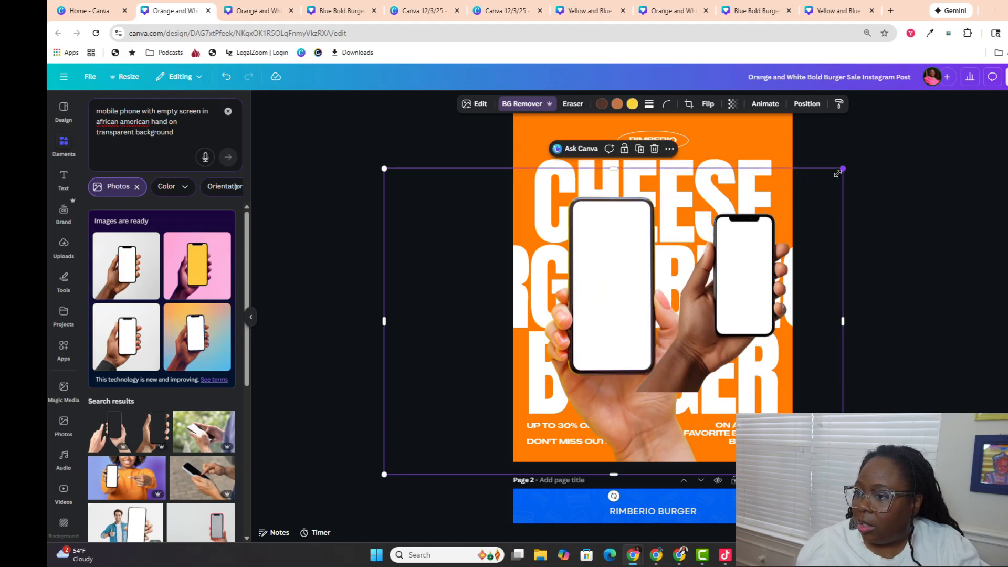
drag(837, 174, 749, 234)
drag(551, 286, 564, 306)
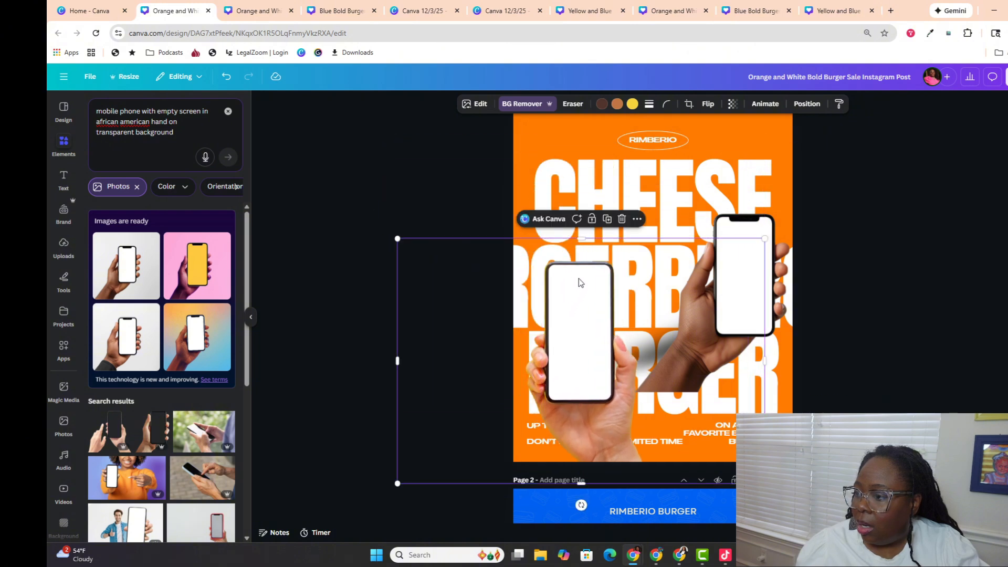
drag(765, 239, 814, 199)
Step: Enlarge the generated phone cutout and position it over the right half, with its forearm reaching the orange page's bottom edge
click(745, 241)
drag(745, 241, 733, 315)
drag(618, 234, 467, 130)
drag(670, 223, 747, 242)
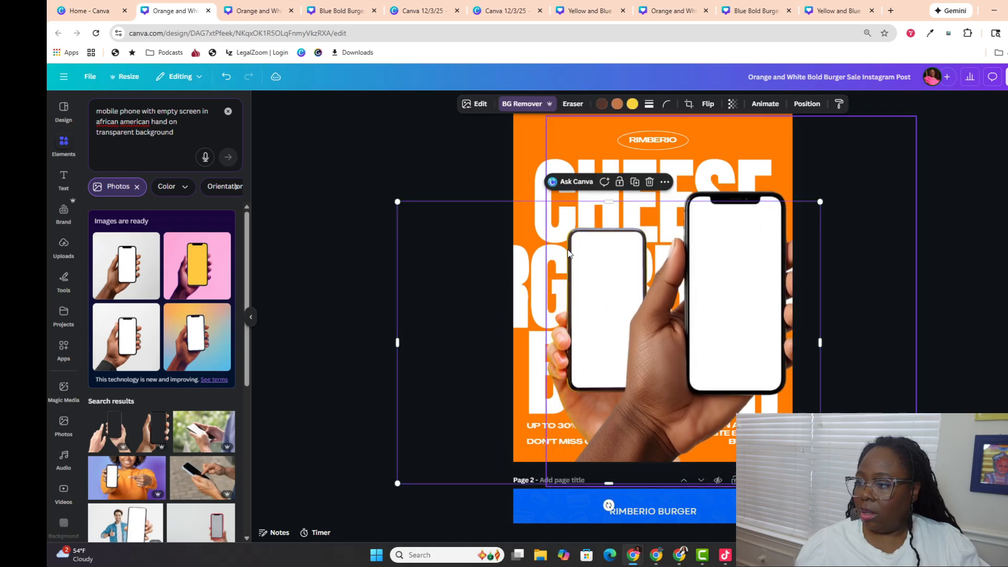
Step: Enlarge the left phone cutout and shift it up so its phone stands slightly above the right one
click(497, 236)
click(524, 251)
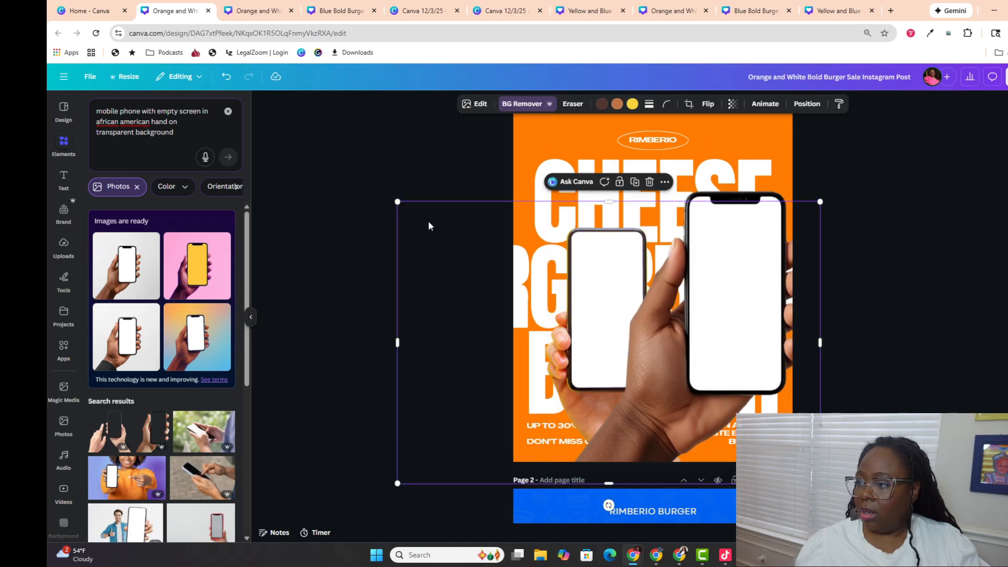
drag(396, 198, 344, 135)
click(556, 203)
mouse_move(531, 206)
mouse_down()
mouse_move(553, 197)
mouse_move(542, 199)
mouse_up()
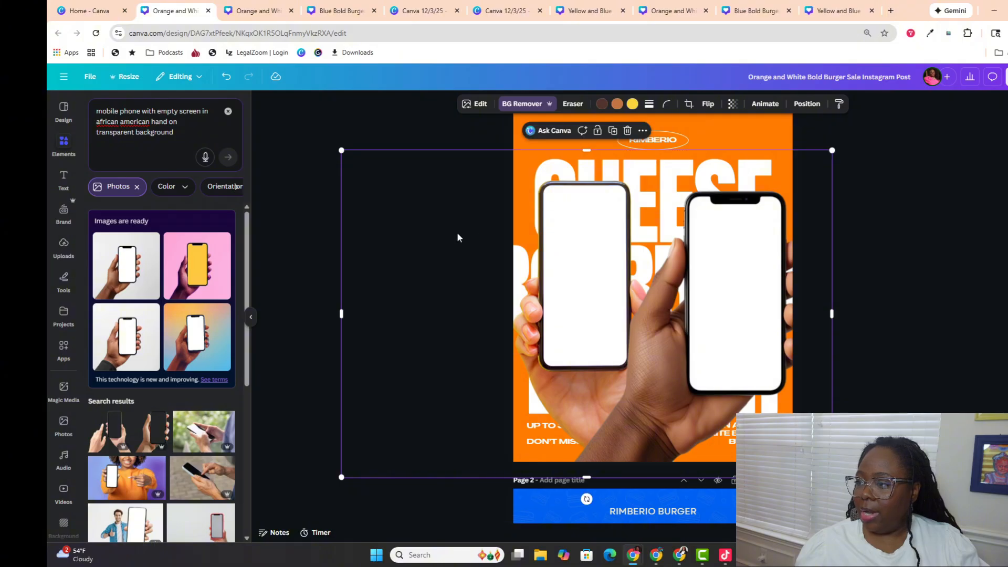
Step: Shrink the right phone cutout and shift it left so all its fingers fit inside the orange page
click(293, 167)
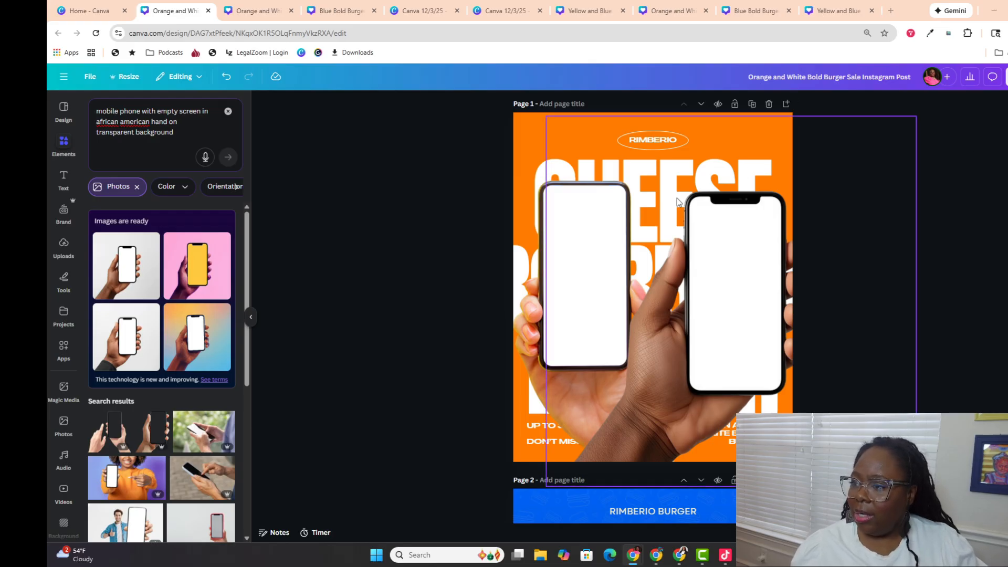
click(667, 340)
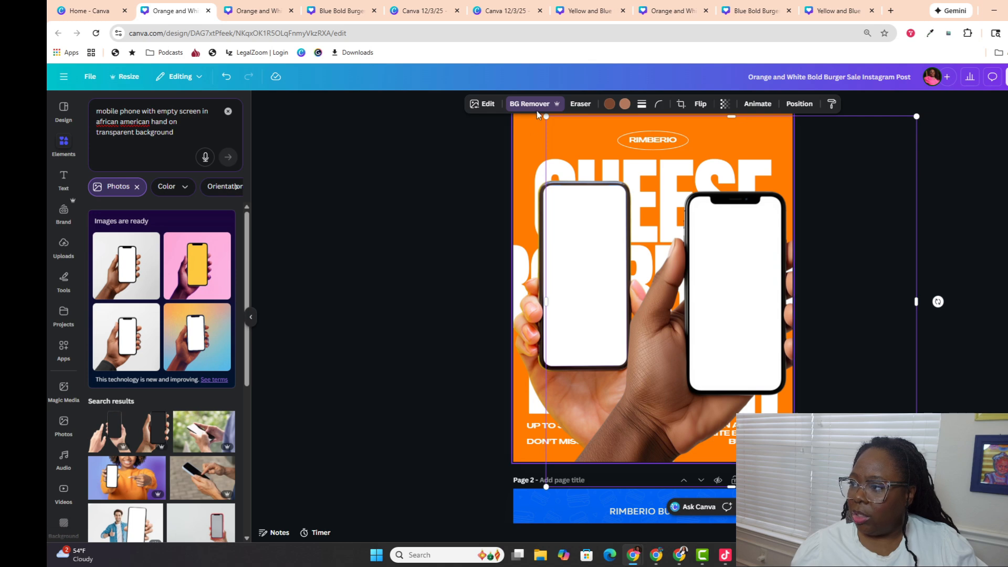
mouse_move(547, 116)
mouse_down()
mouse_move(562, 127)
mouse_move(554, 124)
mouse_up()
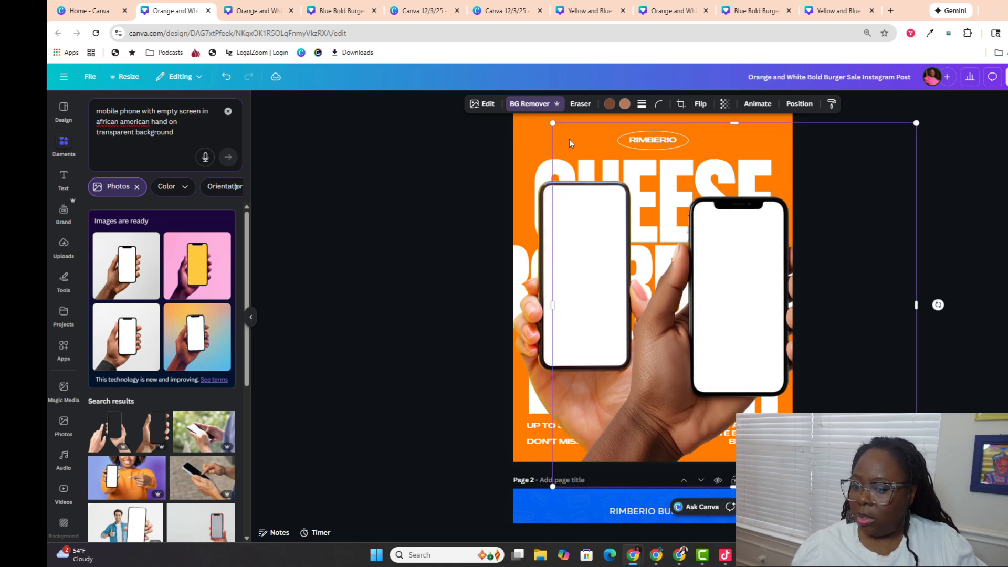
mouse_move(729, 219)
mouse_down()
mouse_move(715, 231)
mouse_move(727, 231)
mouse_up()
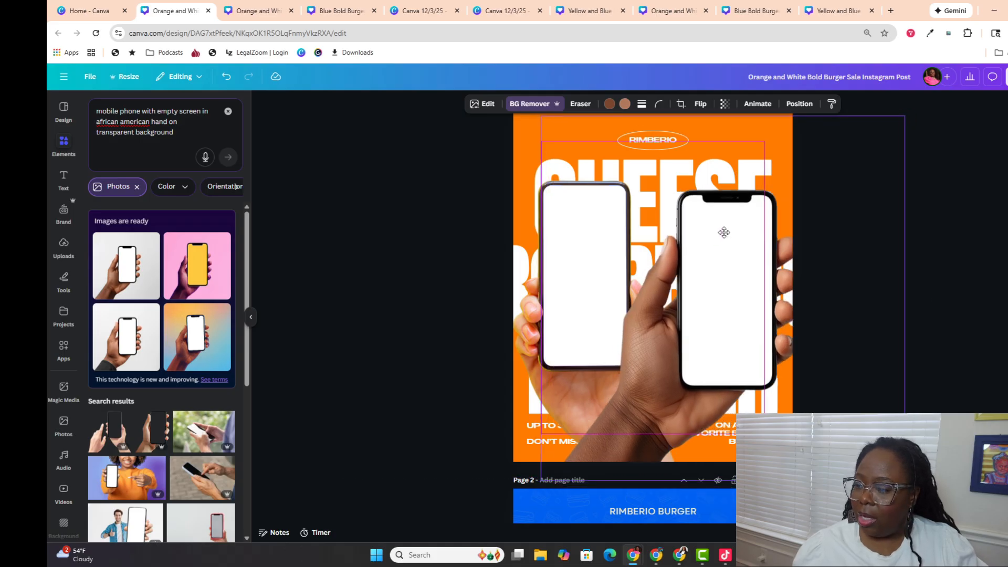
drag(540, 116, 568, 153)
mouse_move(692, 233)
mouse_down()
mouse_move(703, 227)
mouse_move(689, 230)
mouse_up()
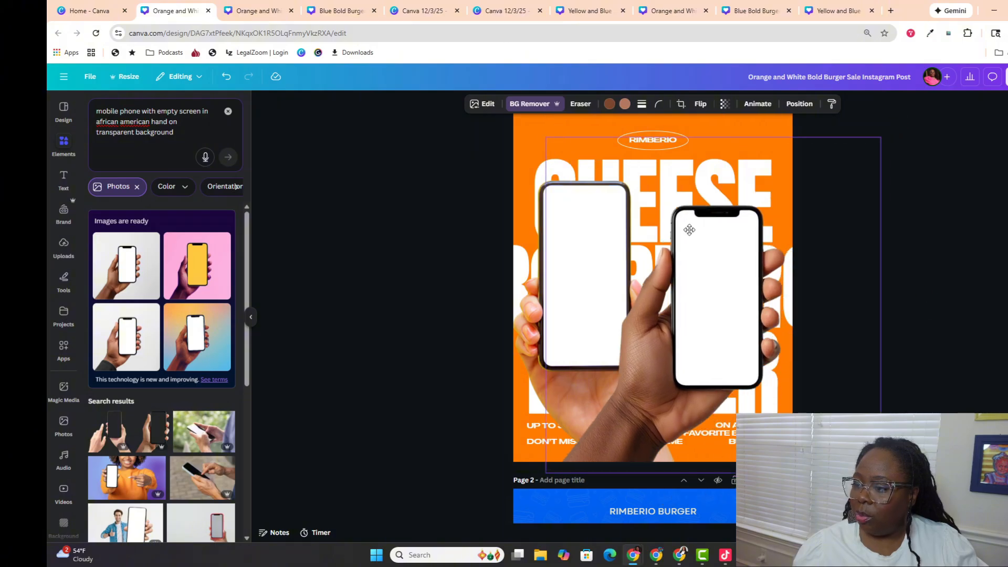
Step: Shrink the left phone cutout to about 1560 × 1039 px and move it up, behind and above the right hand
click(535, 233)
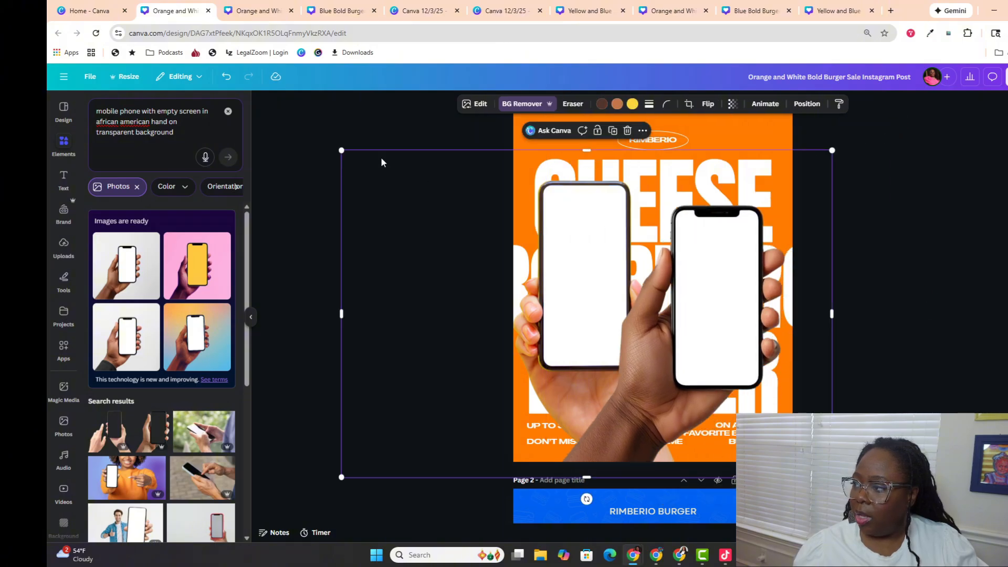
drag(342, 152, 371, 170)
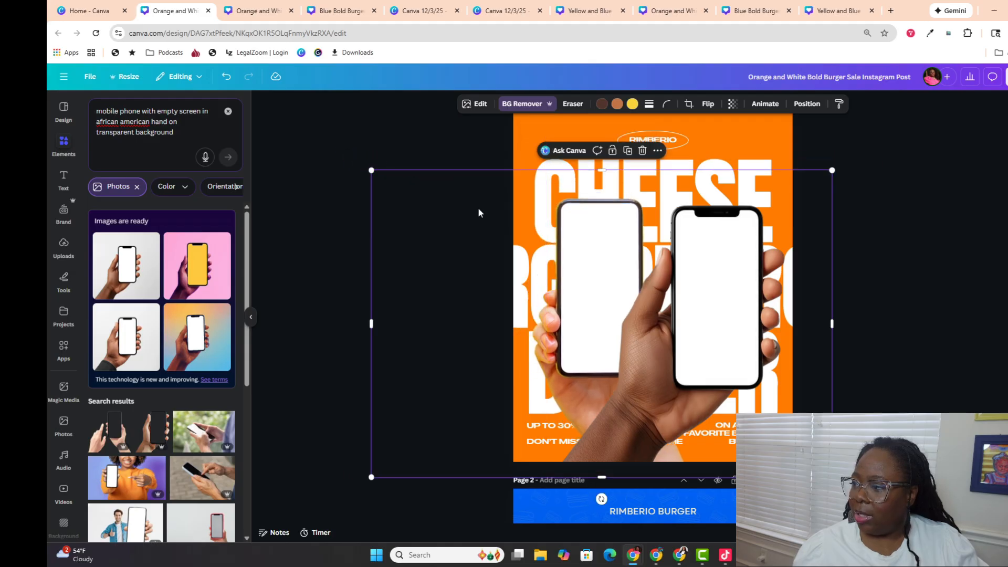
drag(831, 170, 774, 209)
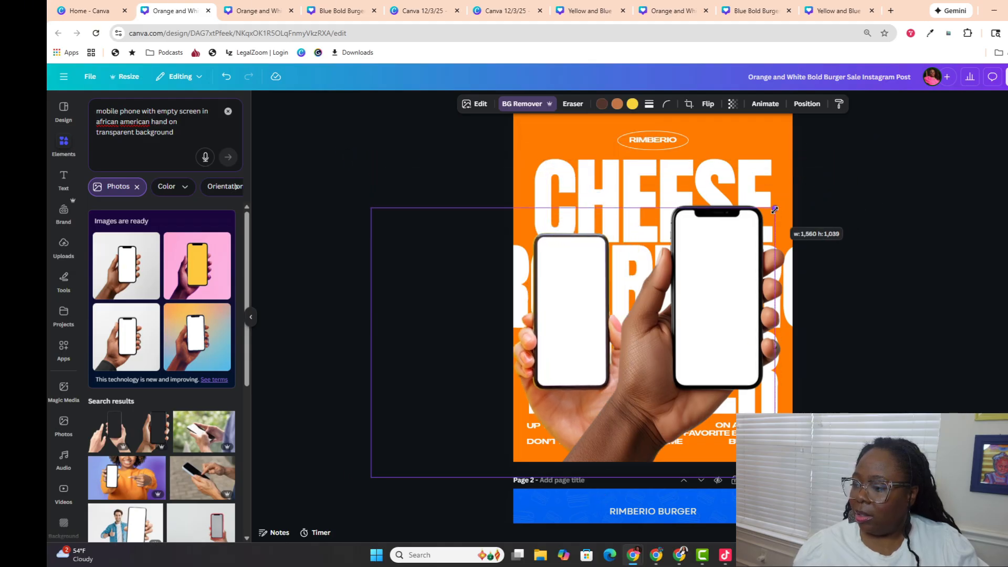
drag(539, 254, 553, 194)
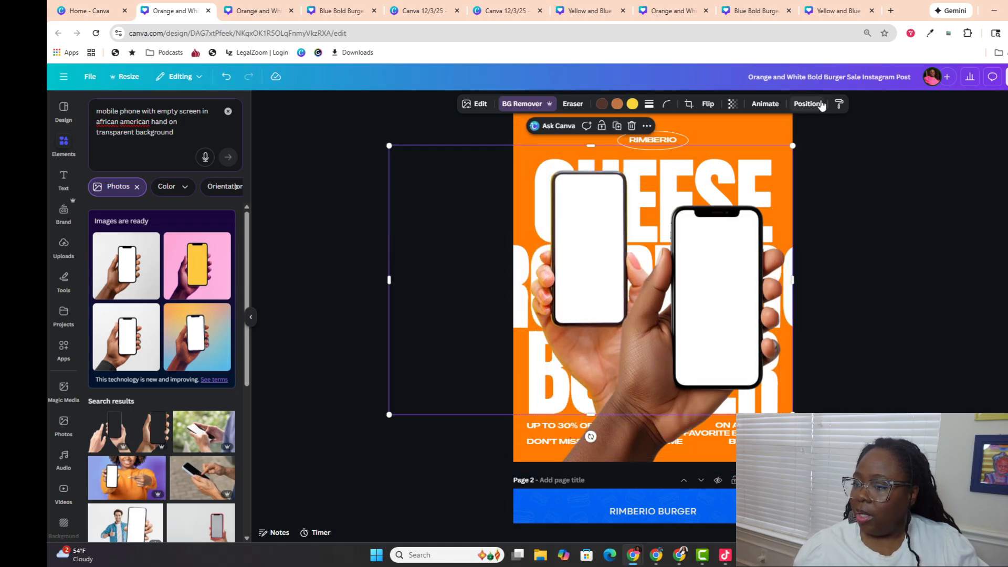
Step: Select the CHEESE and three BURGER text layers together, scale them down to font size 77.4, and place them in the page's upper-left corner
click(804, 105)
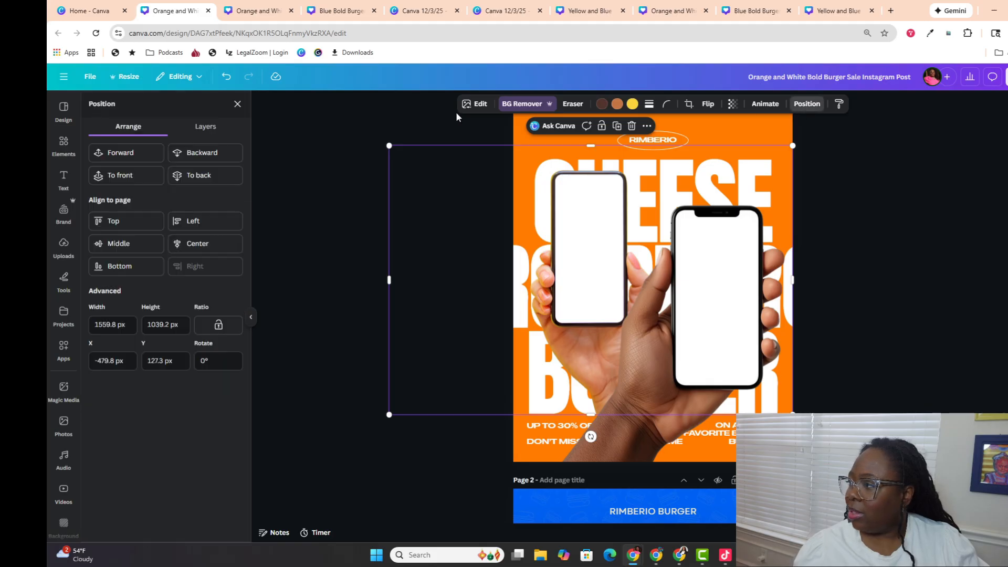
click(205, 129)
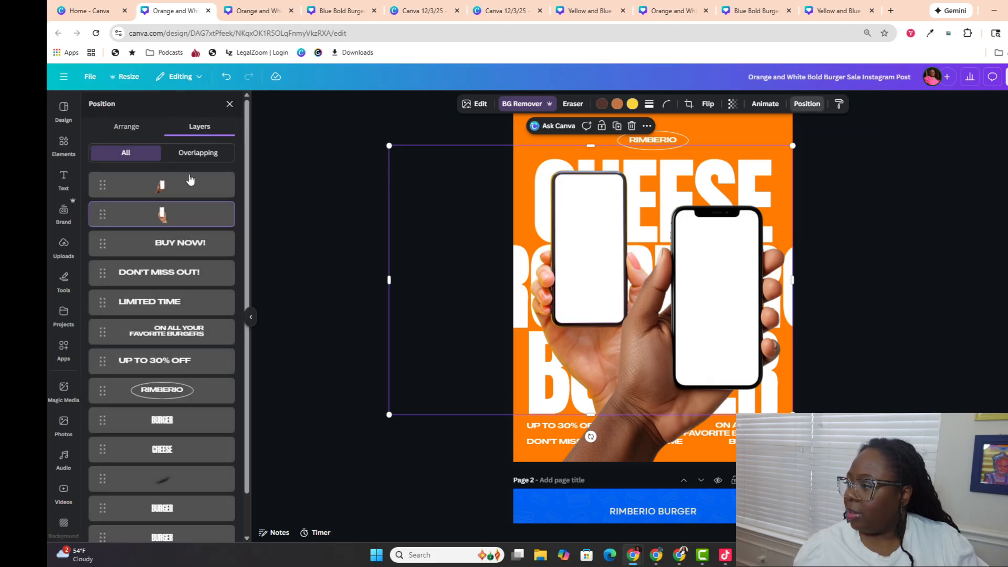
scroll(126, 336, down, 2)
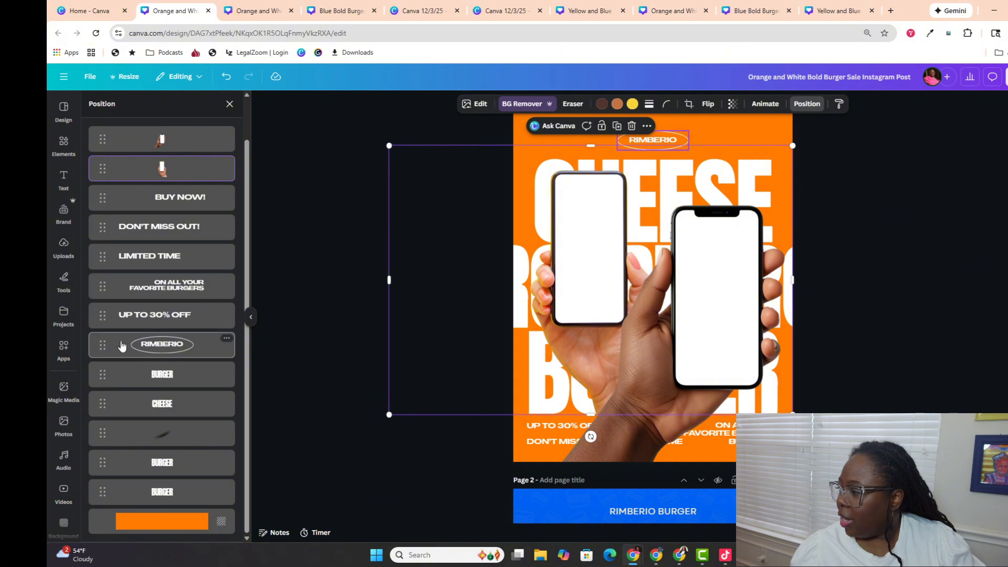
click(126, 377)
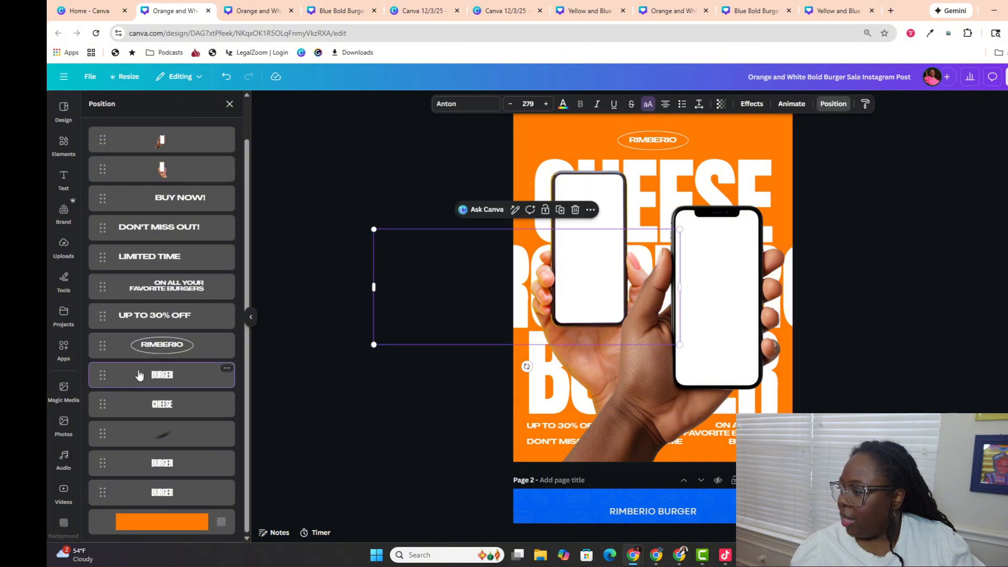
shift+click(141, 404)
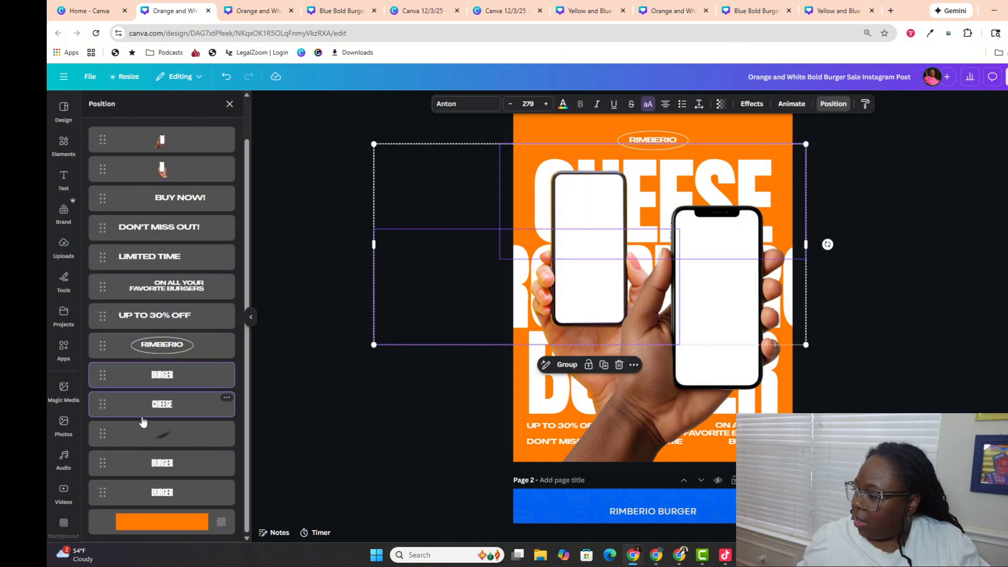
shift+click(150, 464)
shift+click(152, 493)
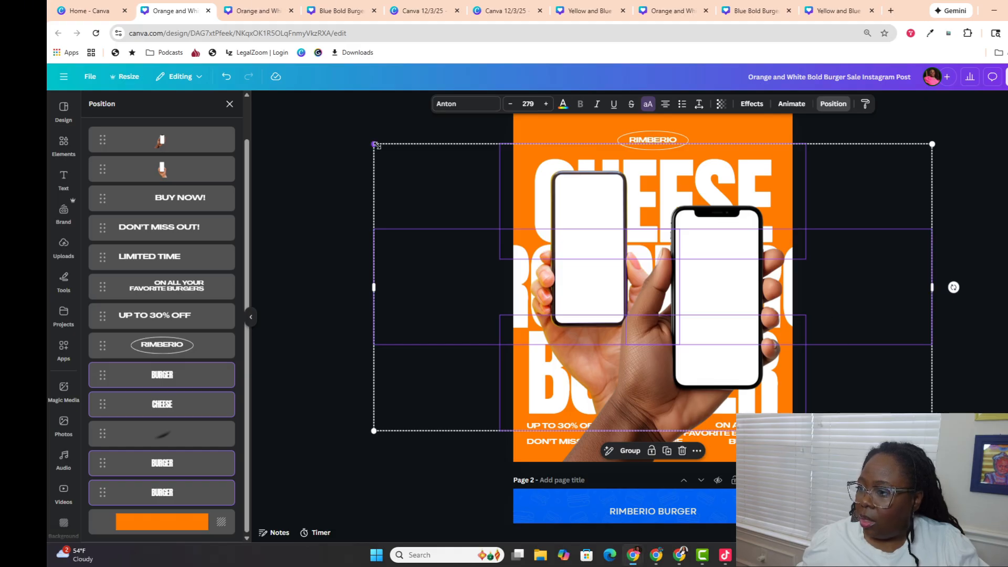
drag(372, 142, 667, 295)
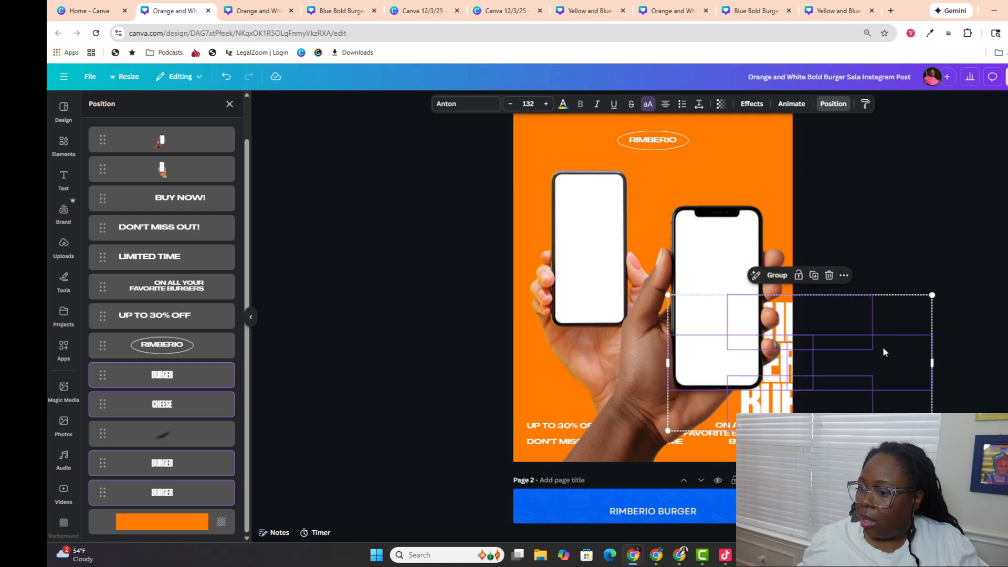
drag(882, 354, 708, 177)
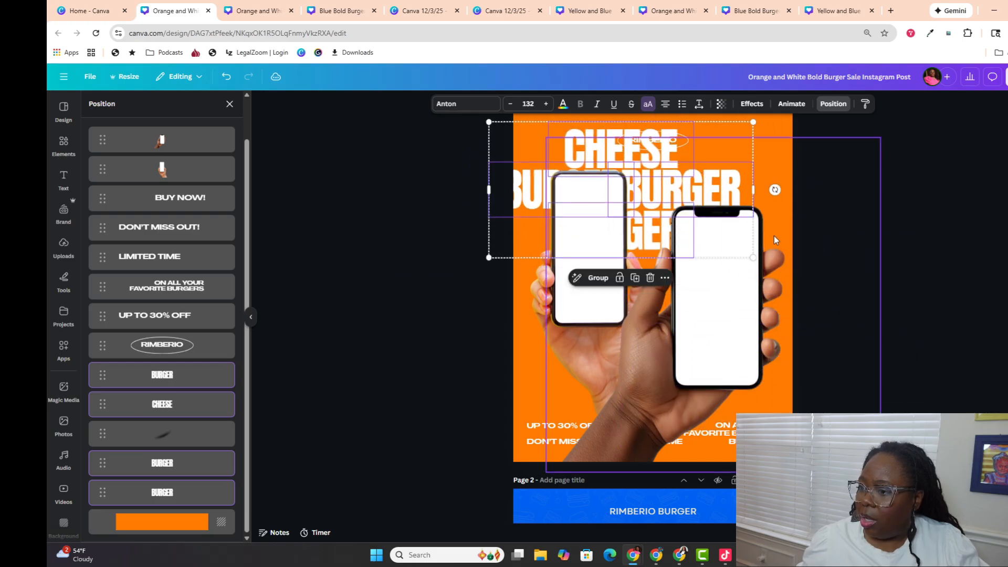
drag(753, 258, 643, 201)
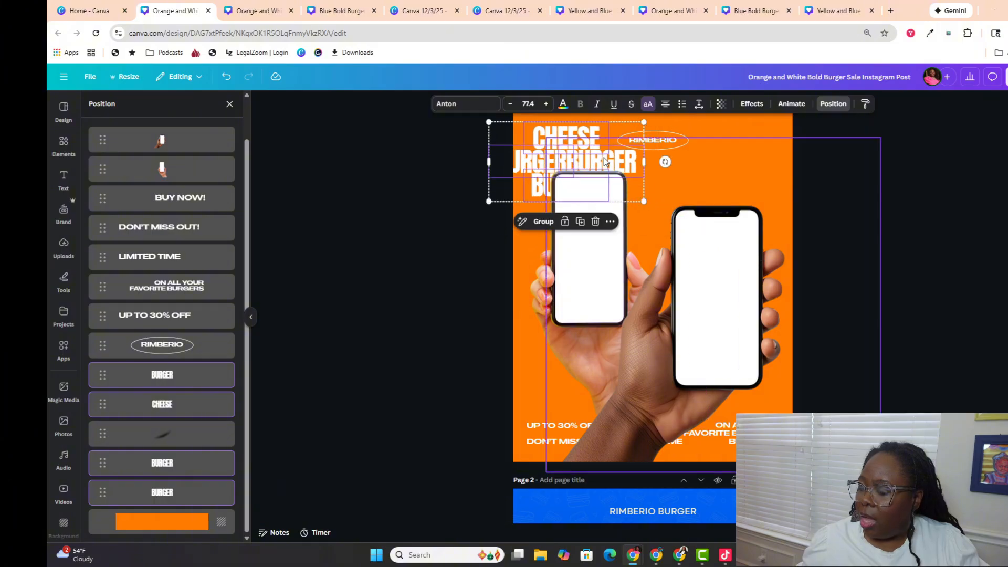
drag(541, 133, 560, 140)
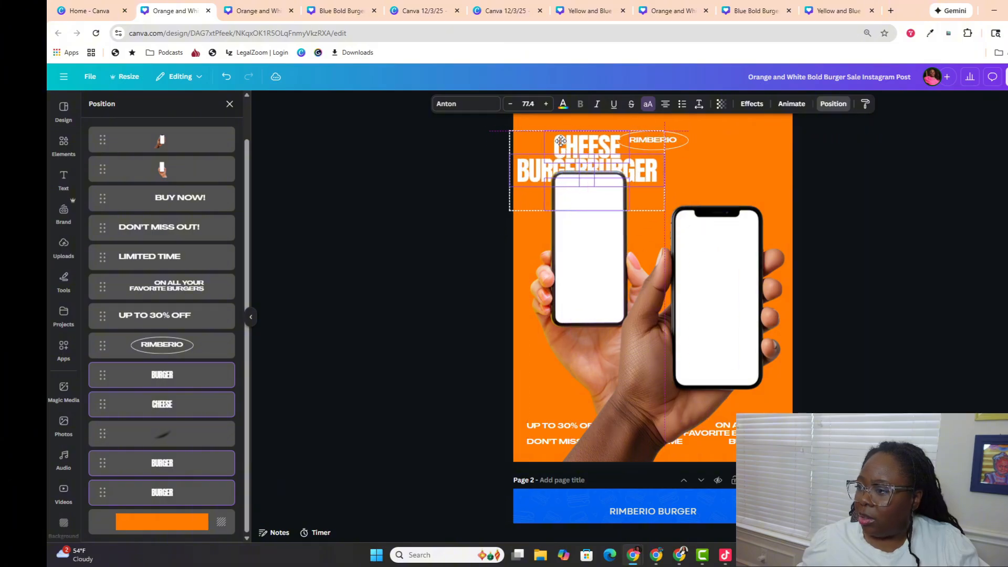
Step: Scale both phone cutouts down together and place them in the lower-right area, clear of the headline
drag(404, 276, 762, 338)
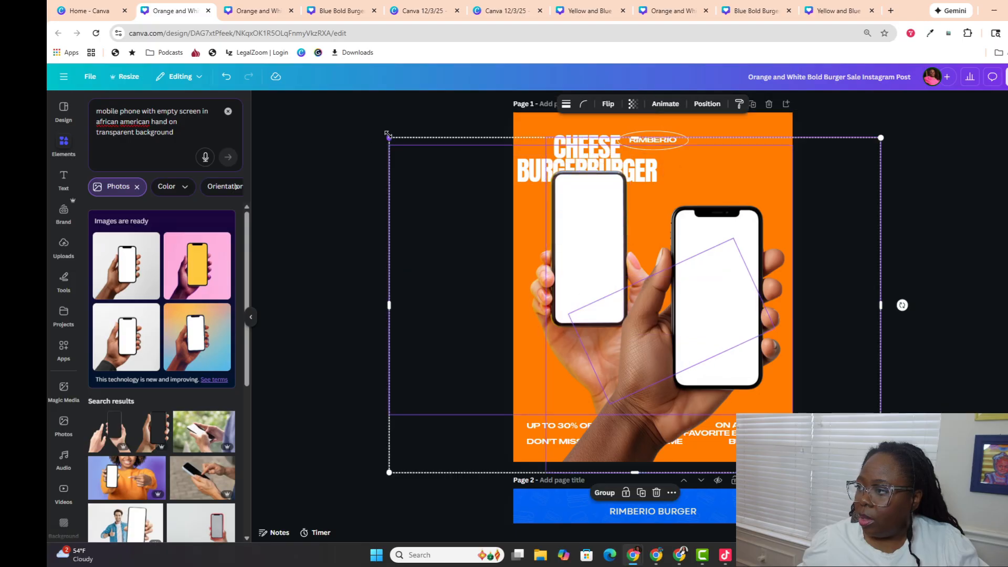
drag(387, 135, 502, 214)
drag(711, 319, 688, 289)
drag(689, 289, 685, 311)
click(423, 212)
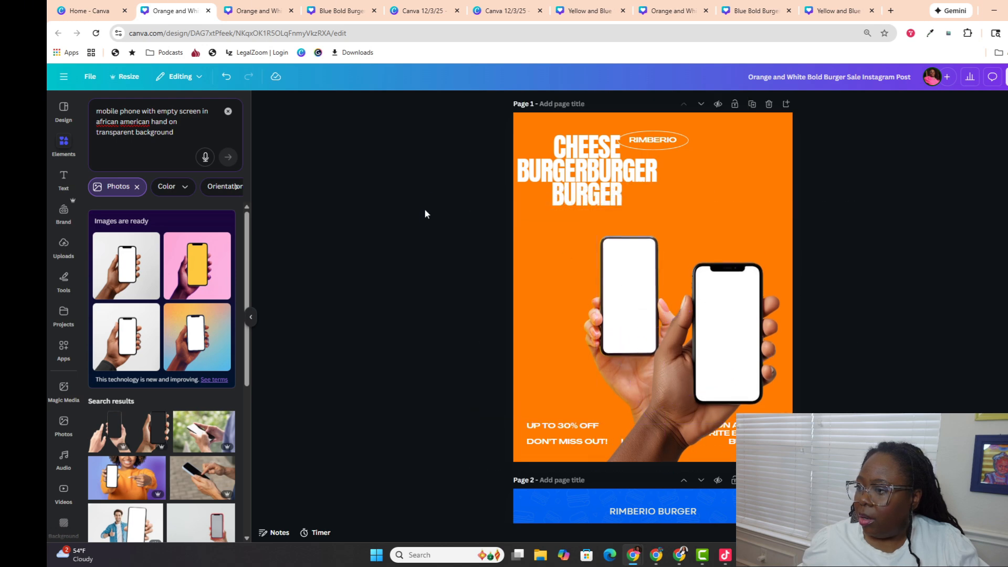
Step: Move the CHEESE and all three BURGER text pieces together slightly down, keeping them aligned in the page's upper left
drag(470, 140, 555, 180)
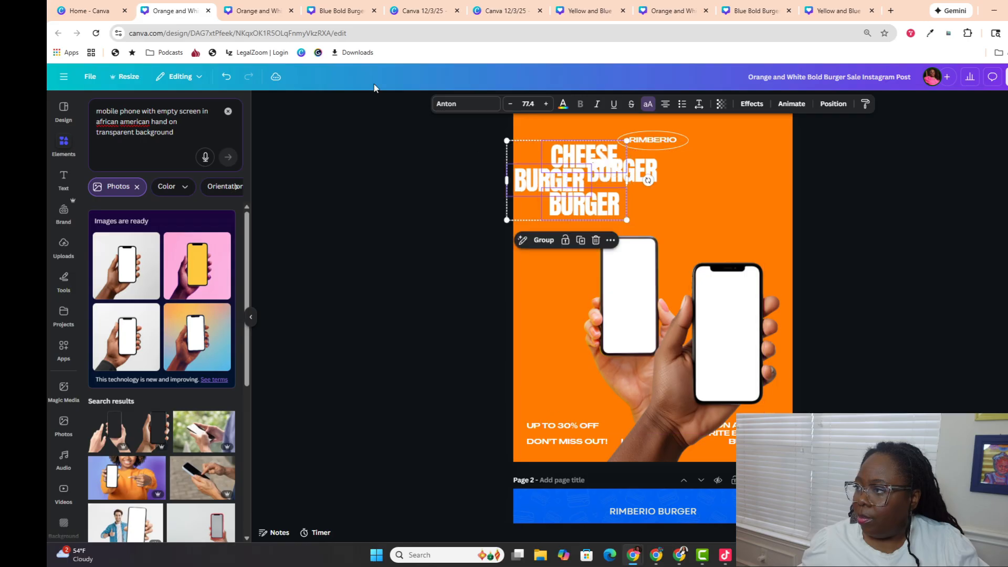
click(232, 80)
click(352, 155)
drag(352, 154, 615, 201)
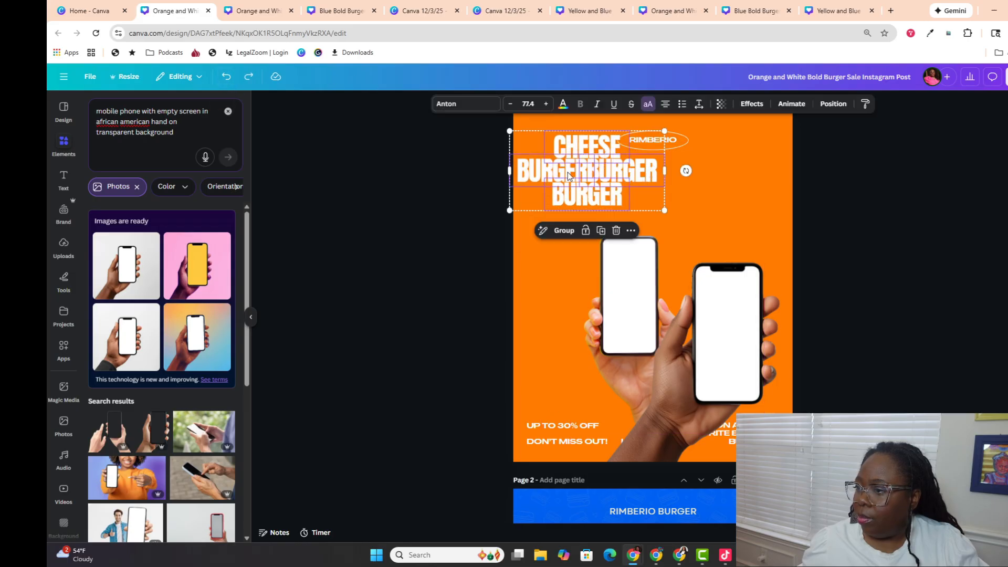
drag(568, 176, 532, 190)
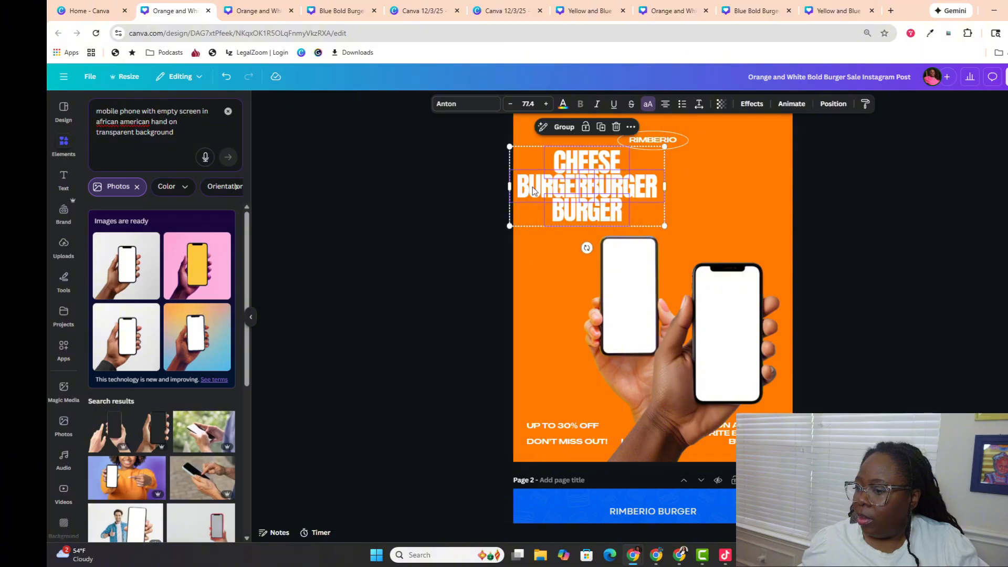
Step: Clear the selection and move the patterned overlay image on page 2 to the right, away from the blue background
click(436, 186)
scroll(654, 300, down, 5)
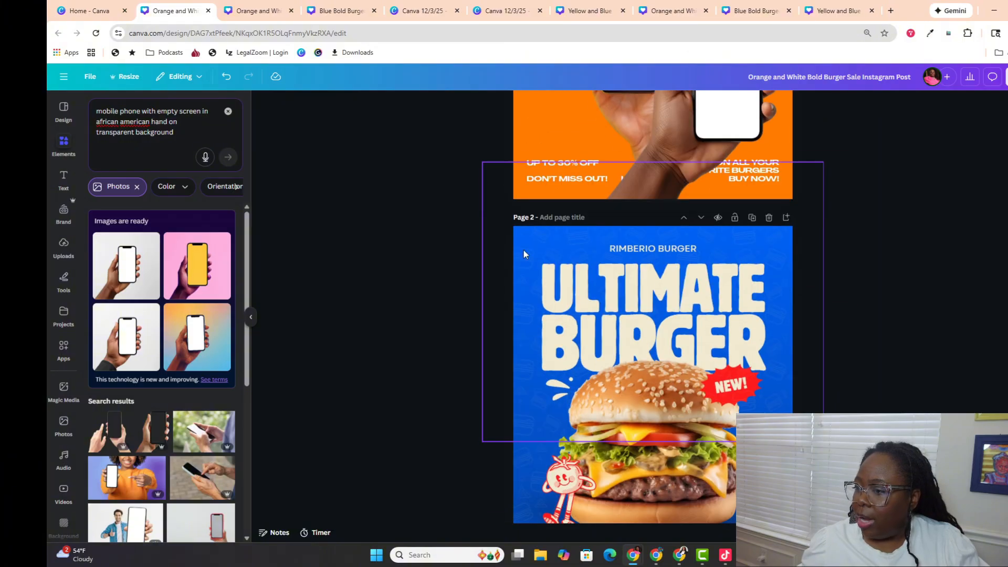
click(546, 241)
drag(546, 250, 758, 275)
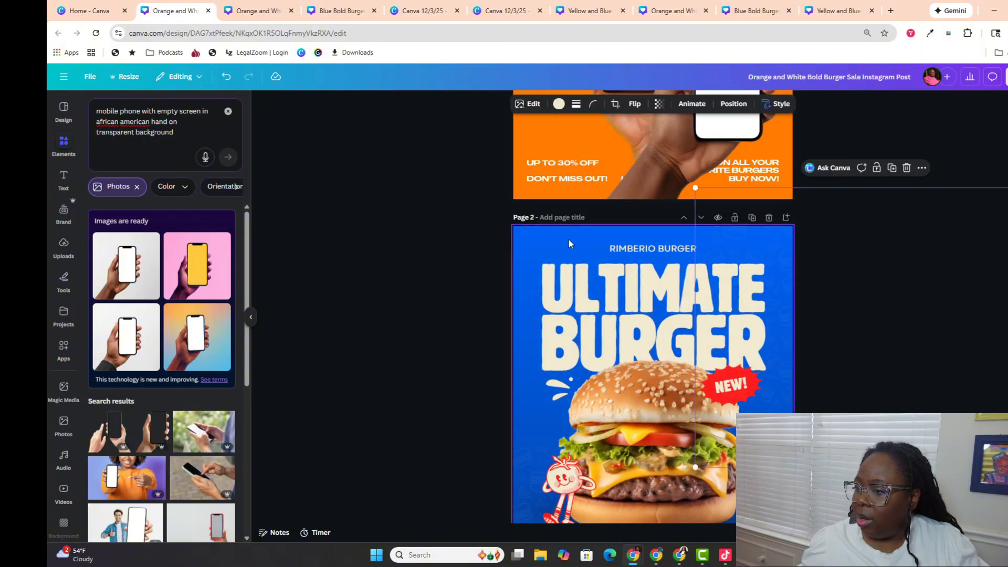
click(569, 242)
Step: Change page 1's background from orange to the blue document color
scroll(569, 239, up, 5)
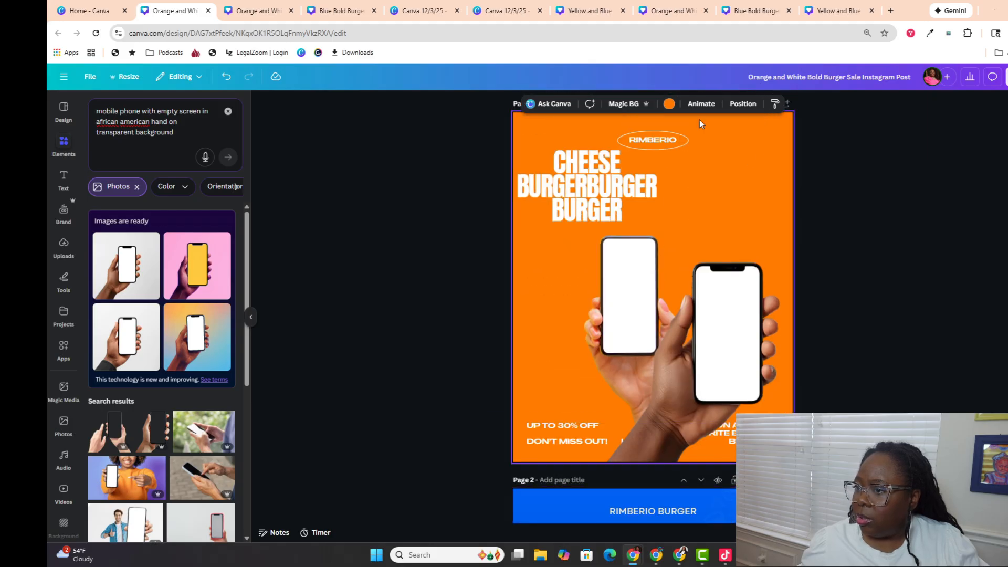
click(668, 104)
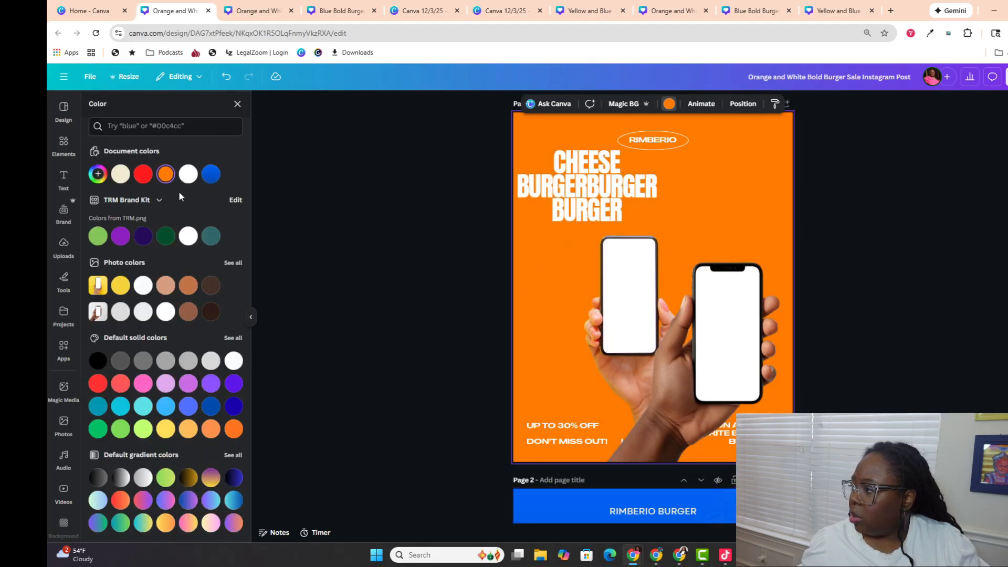
click(210, 173)
click(433, 240)
Step: Select both phone-in-hand cutouts on page 1 and reorder their layers beneath the text layers
scroll(434, 238, down, 2)
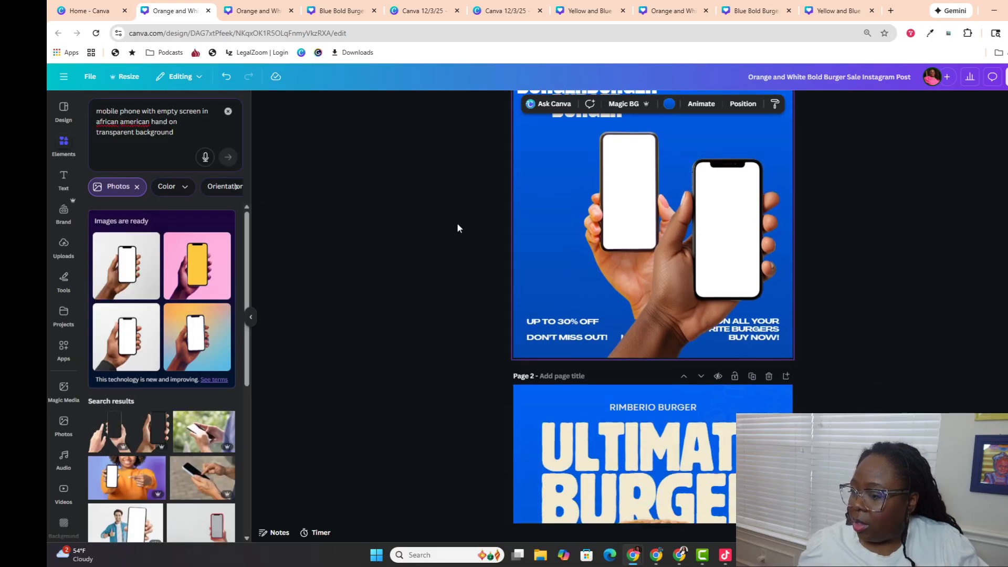
drag(397, 198, 688, 244)
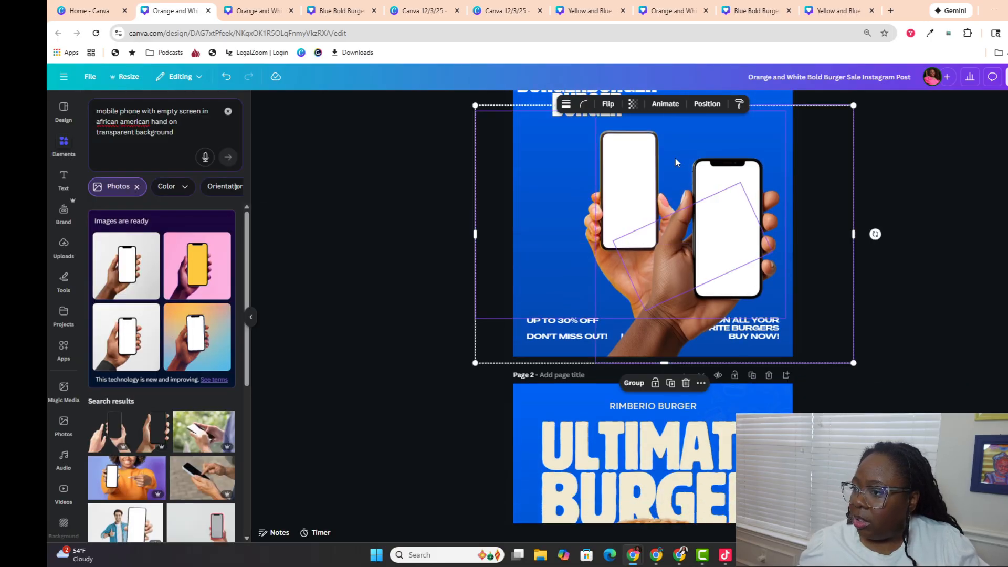
click(693, 105)
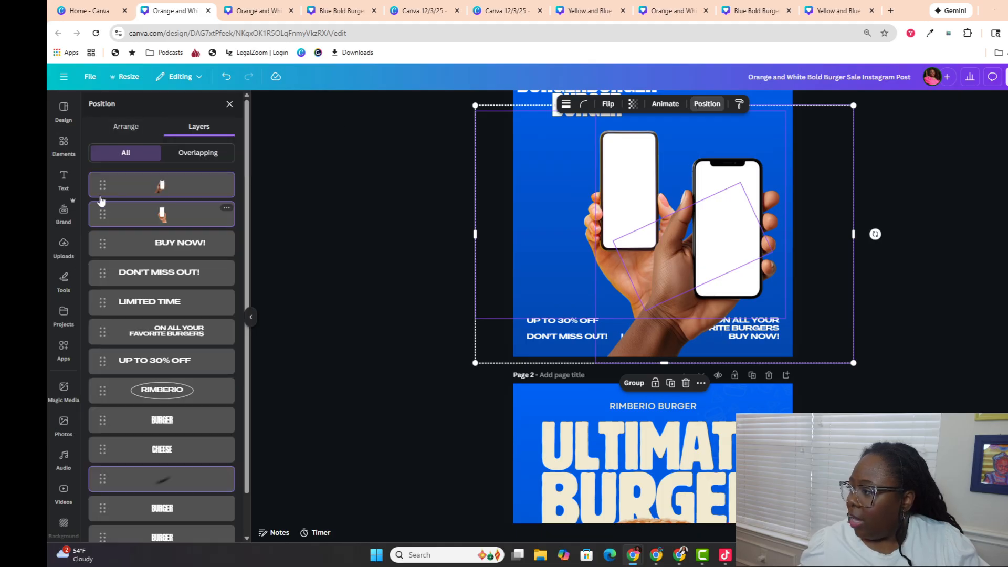
drag(174, 213, 124, 503)
click(345, 280)
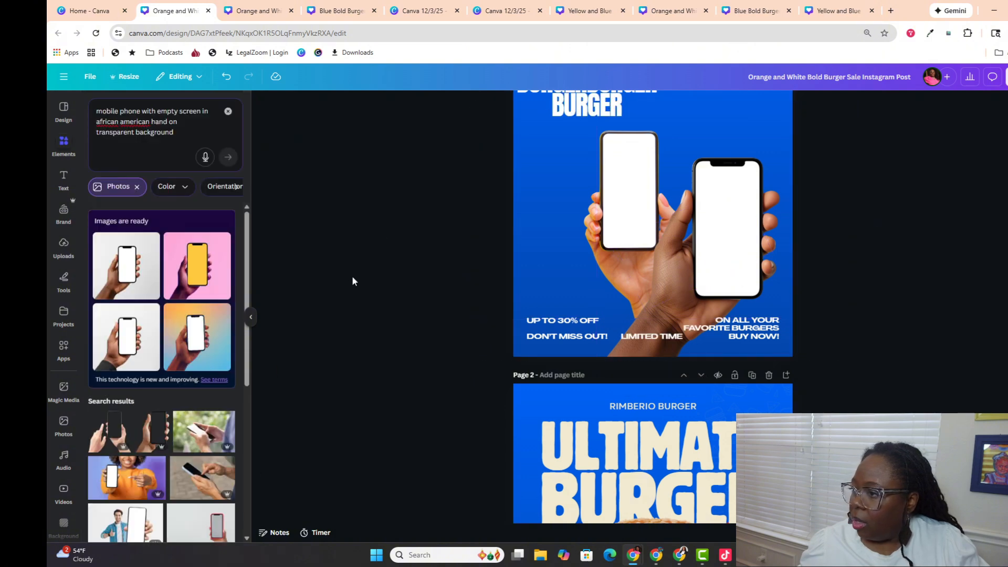
Step: Replace the headline word CHEESE with DM
scroll(367, 252, up, 2)
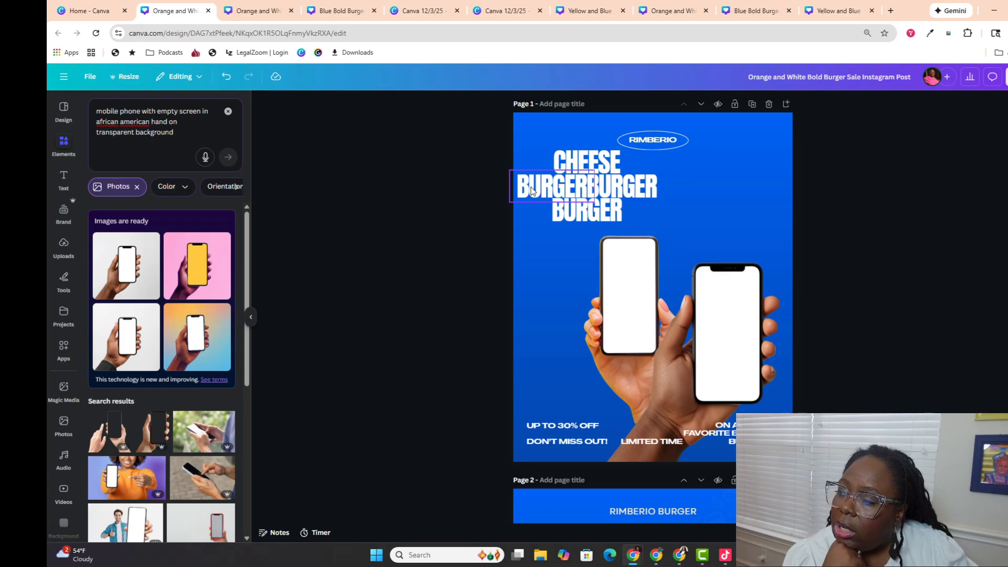
double_click(602, 157)
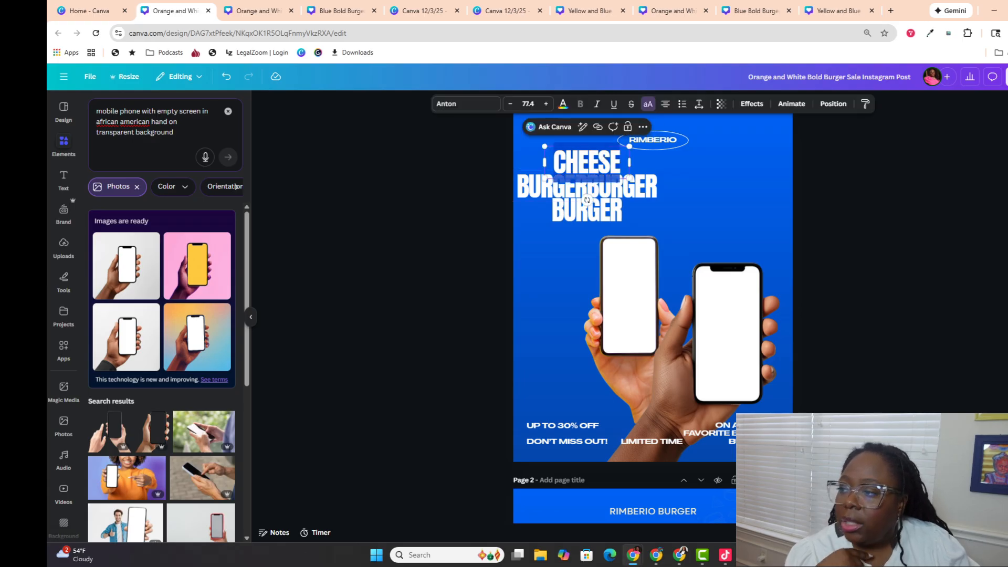
key(BackSpace)
text(D)
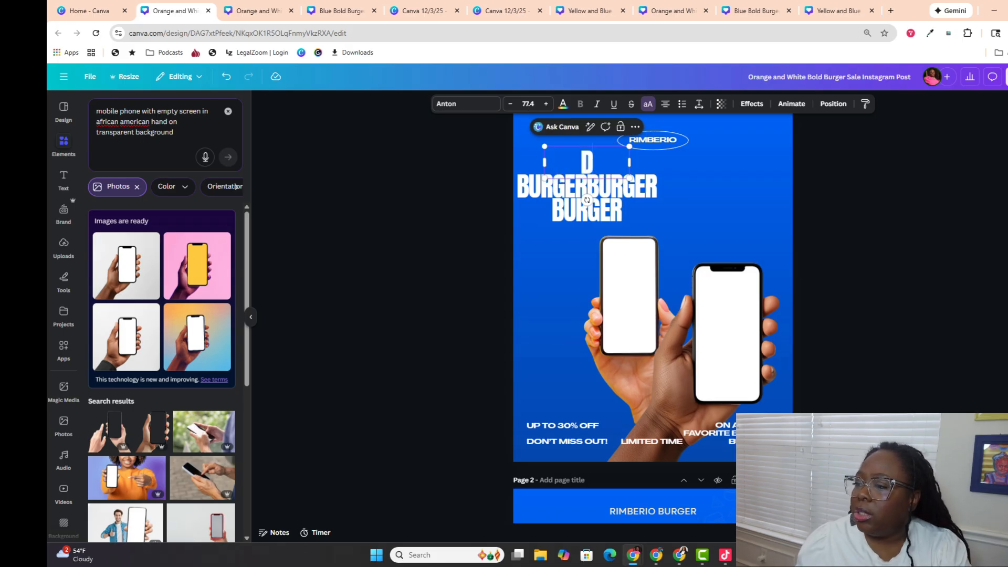
text(MS)
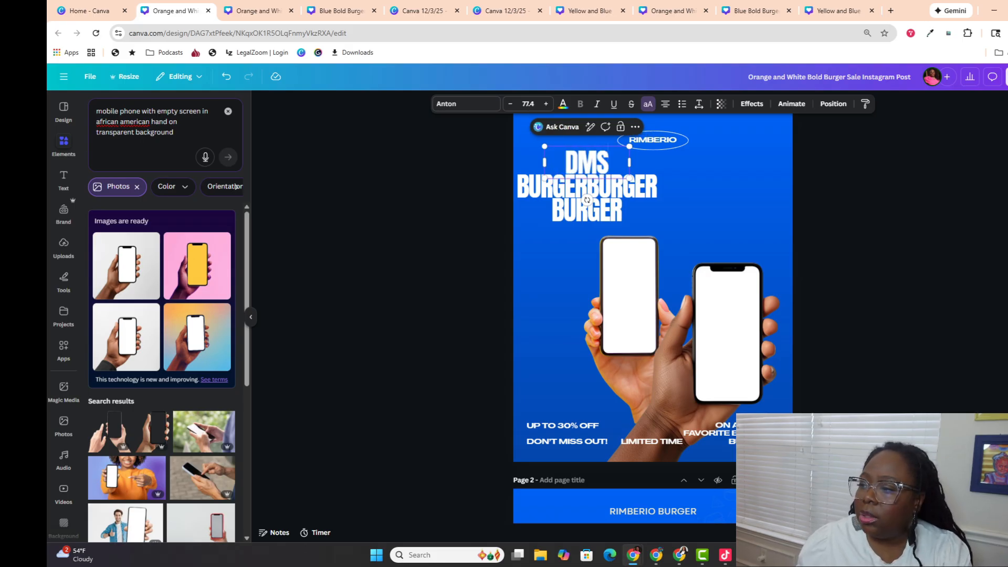
key(BackSpace)
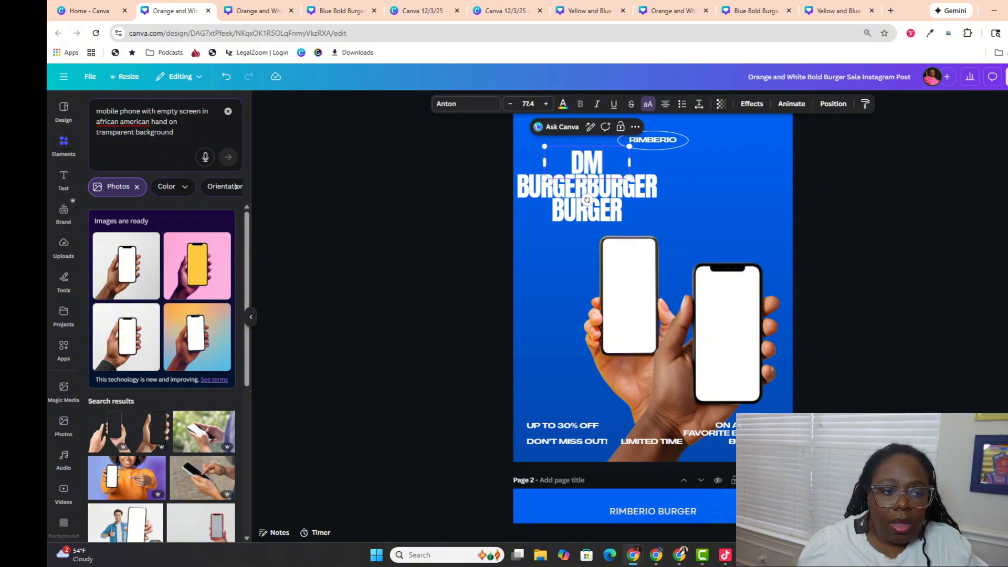
Step: Delete the DM line and the overlapping BURGER pieces, and paste the copied DMs ON AUTOPILOT headline with its phone mockup onto page 1
drag(465, 159, 576, 212)
key(Delete)
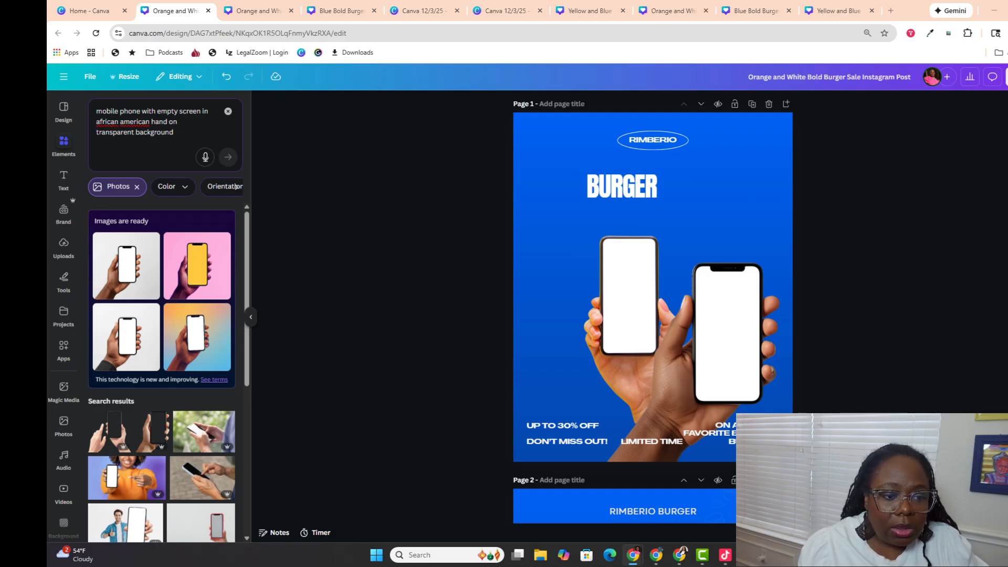
click(551, 162)
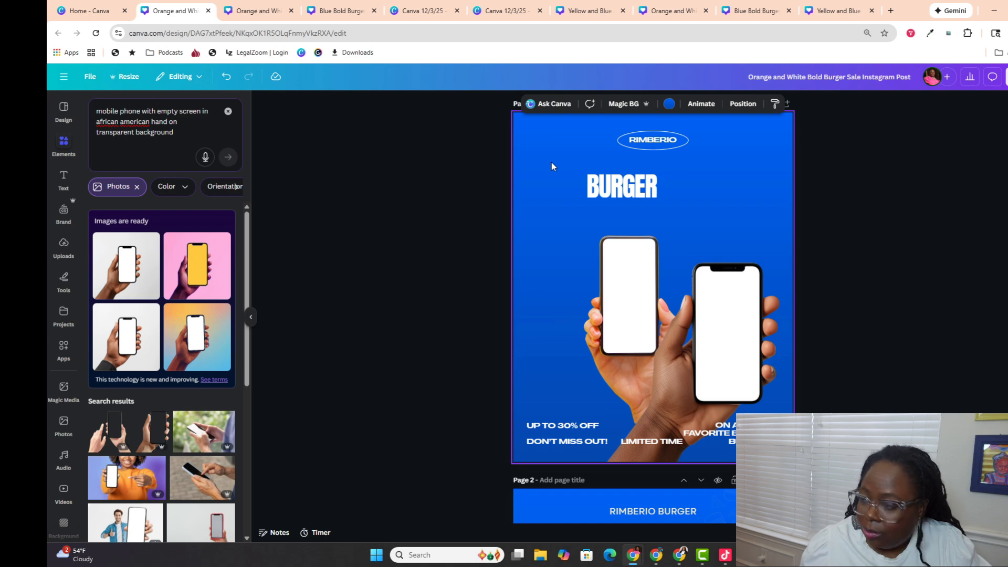
key(ctrl+v)
click(440, 210)
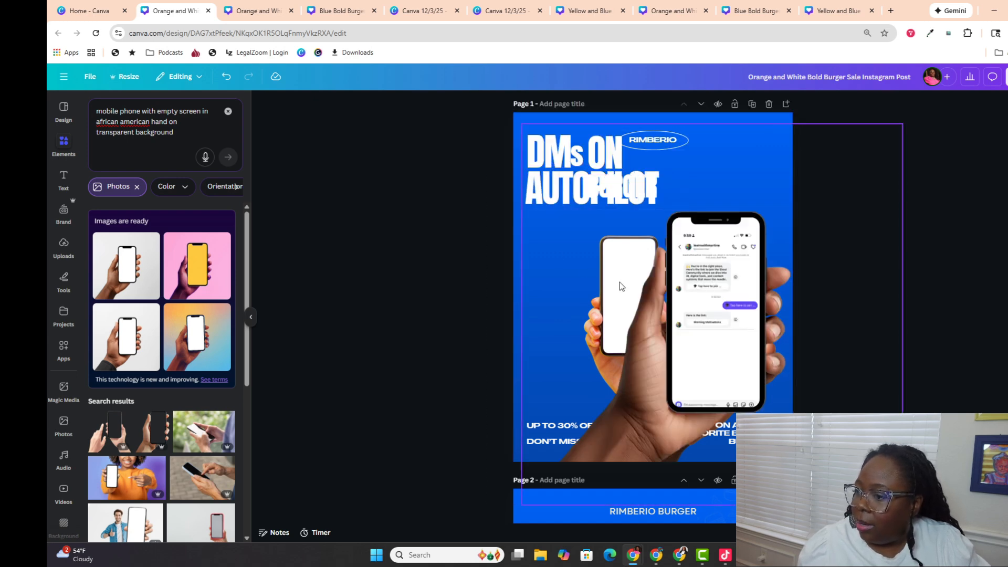
Step: Remove the pasted phone-in-hand group with the chat screen from page 1
drag(578, 189, 583, 216)
drag(707, 270, 828, 262)
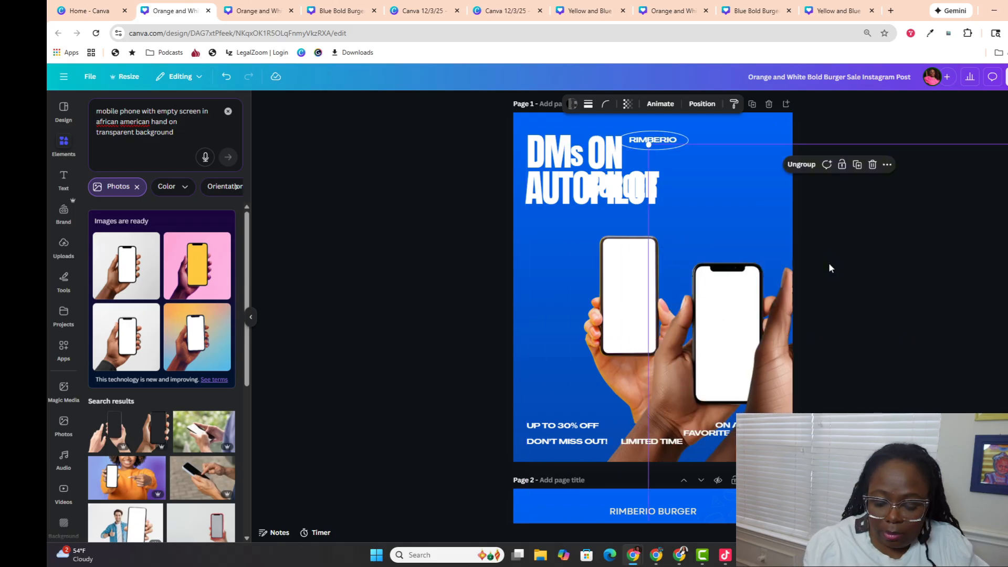
key(Delete)
Step: Move the AUTO and PILOT text pieces aside and delete the leftover BURGER text behind them
drag(559, 193, 554, 230)
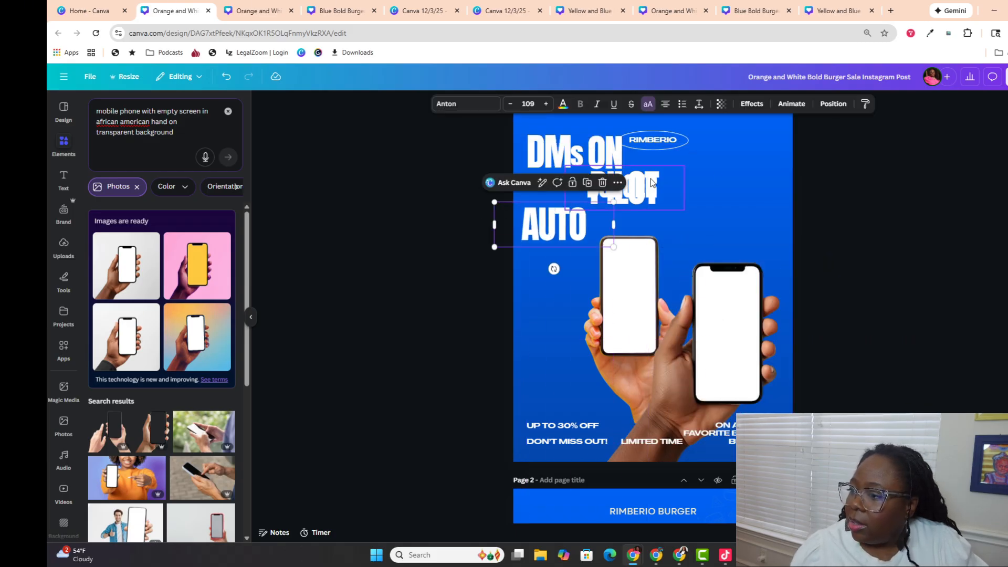
drag(652, 187, 724, 193)
click(605, 187)
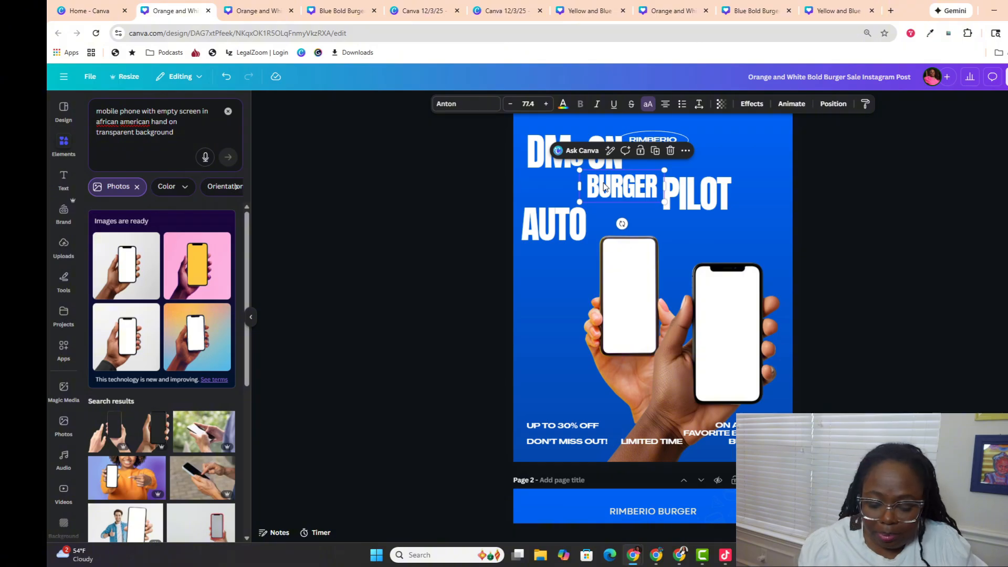
key(Delete)
Step: Rejoin AUTO and PILOT as one line beneath DMs ON, and move the whole headline slightly down and left
drag(556, 226, 560, 184)
click(687, 195)
drag(688, 194, 614, 188)
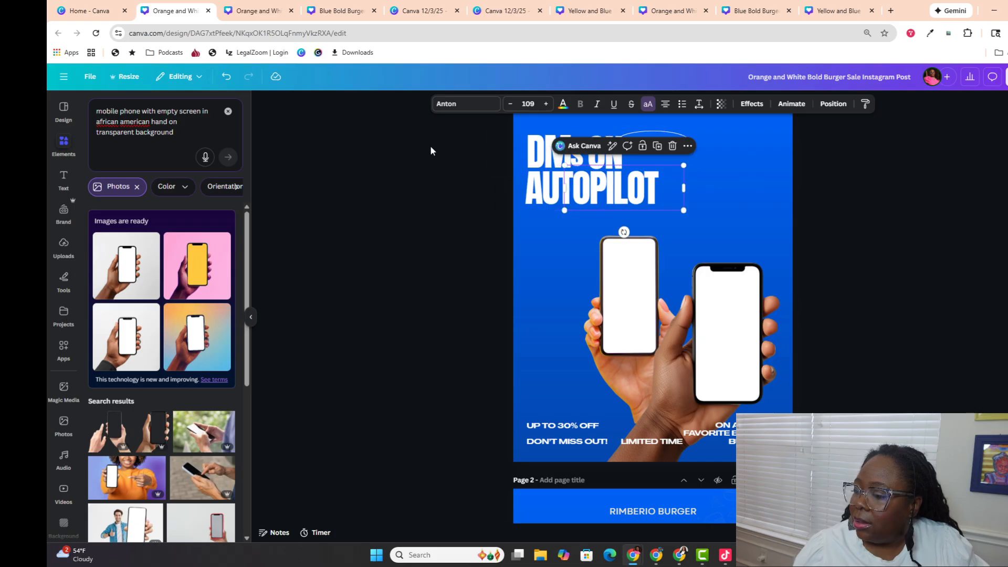
drag(430, 147, 564, 186)
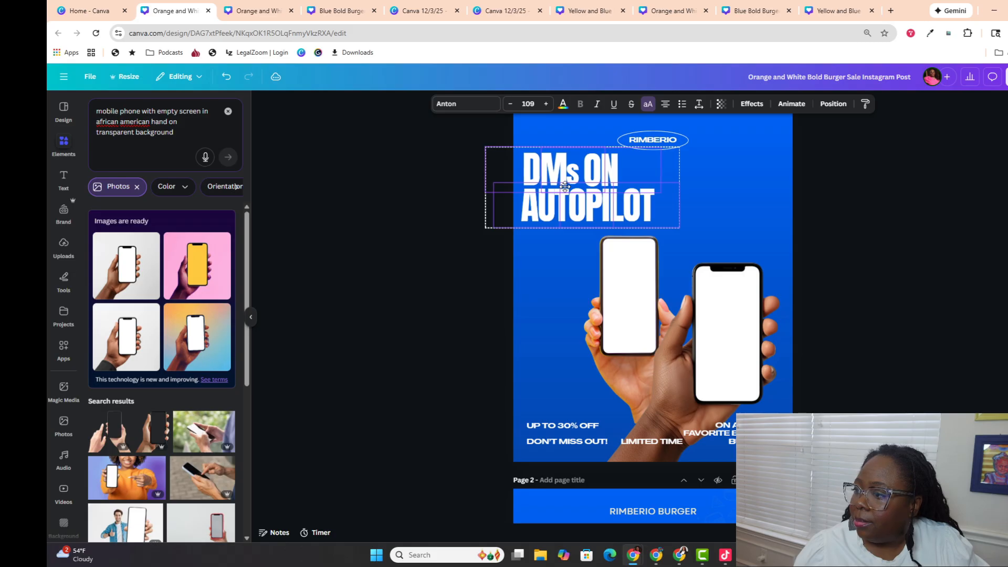
Step: Replace the RIMBERIO text in the oval badge with the creator's handle
click(648, 150)
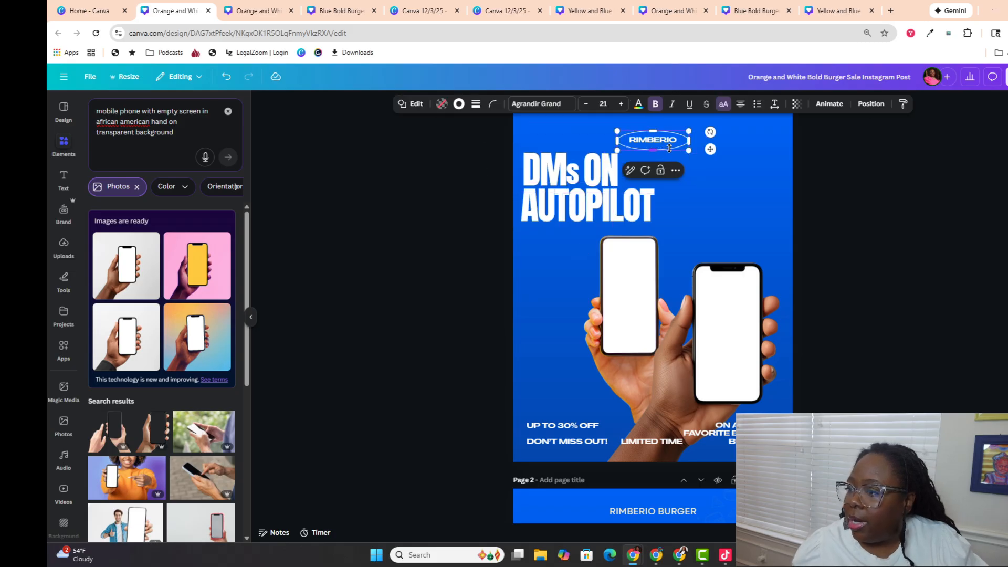
key(BackSpace)
key(BackSpace)
key(BackSpace)
key(BackSpace)
key(BackSpace)
key(BackSpace)
key(BackSpace)
key(BackSpace)
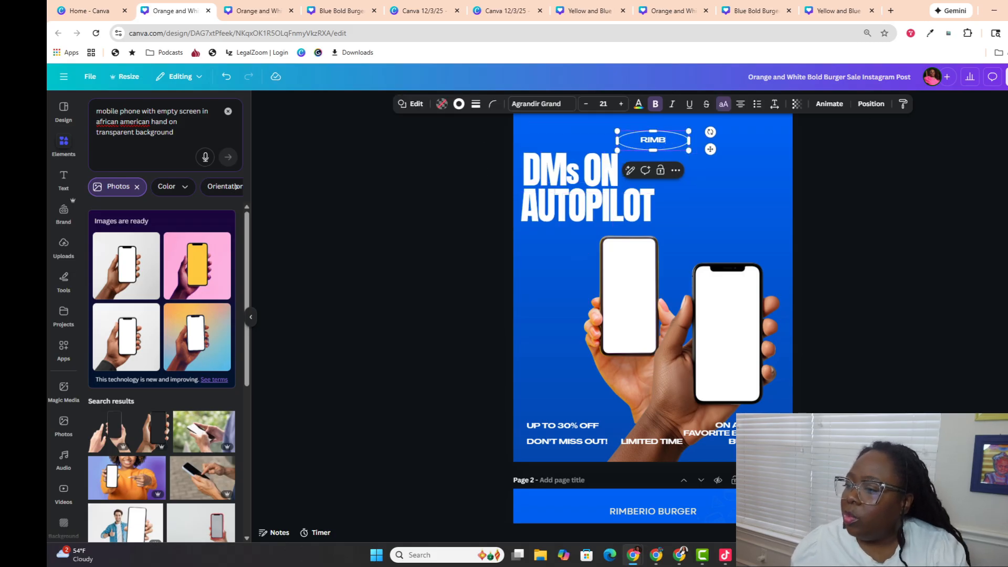
text(LE)
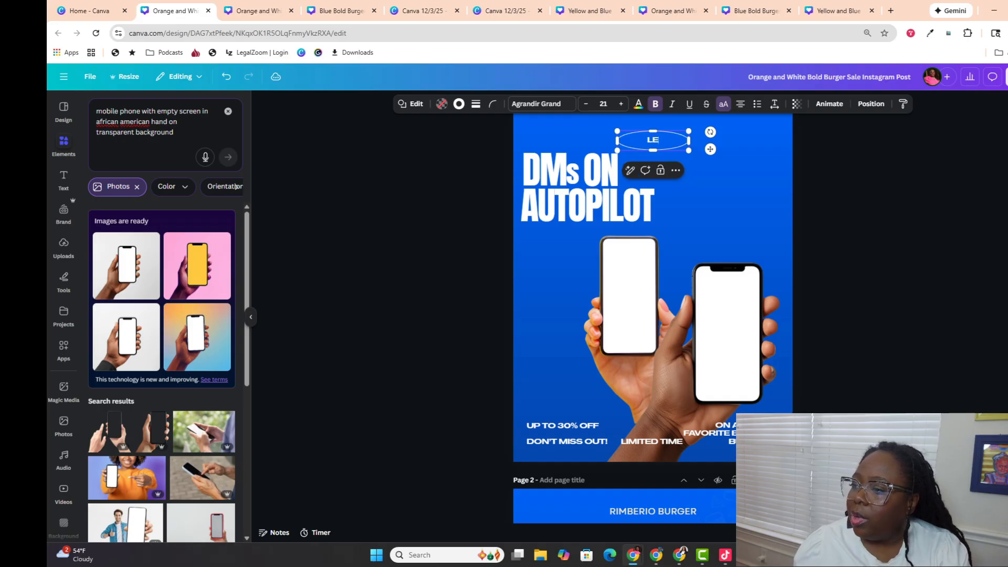
text(ARN)
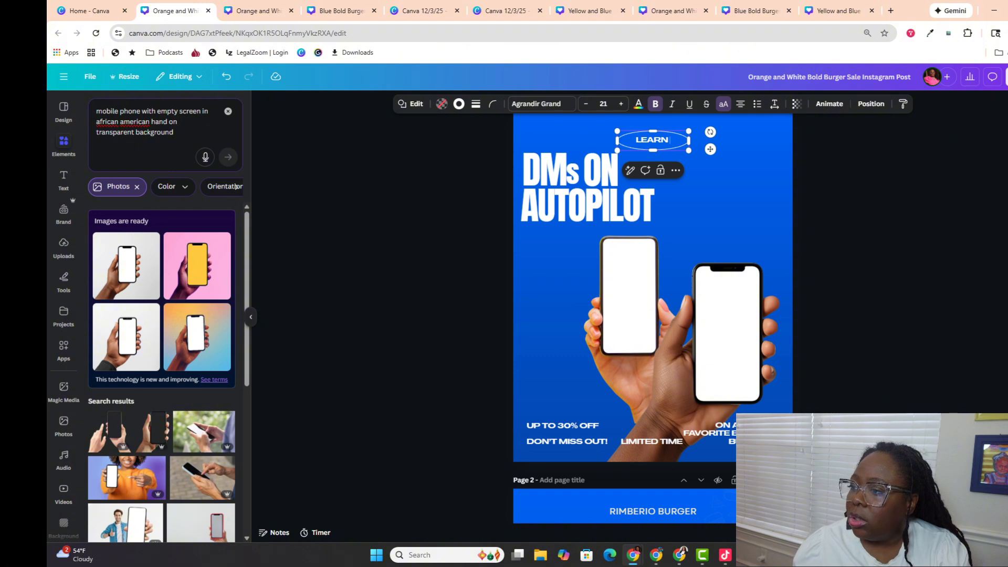
text(WITHM)
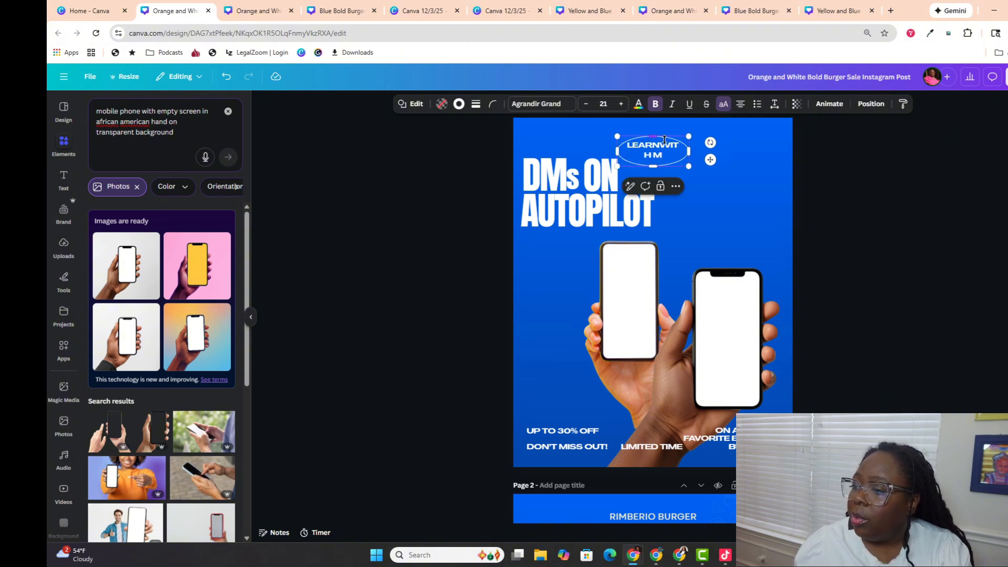
text(ARTINE)
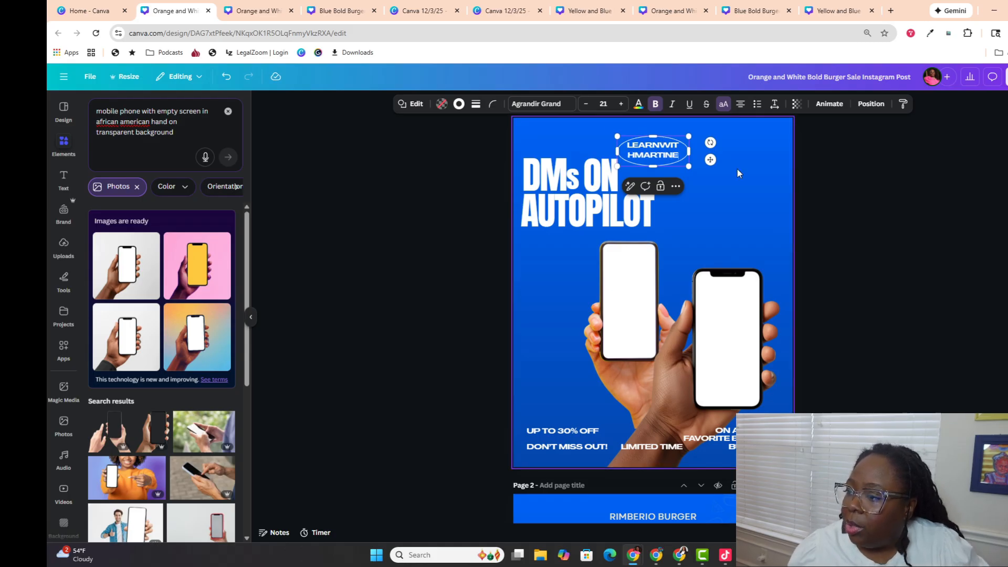
Step: Widen the oval badge so the handle fits on one line, and move it up above the headline, near the page's center
drag(689, 151, 772, 151)
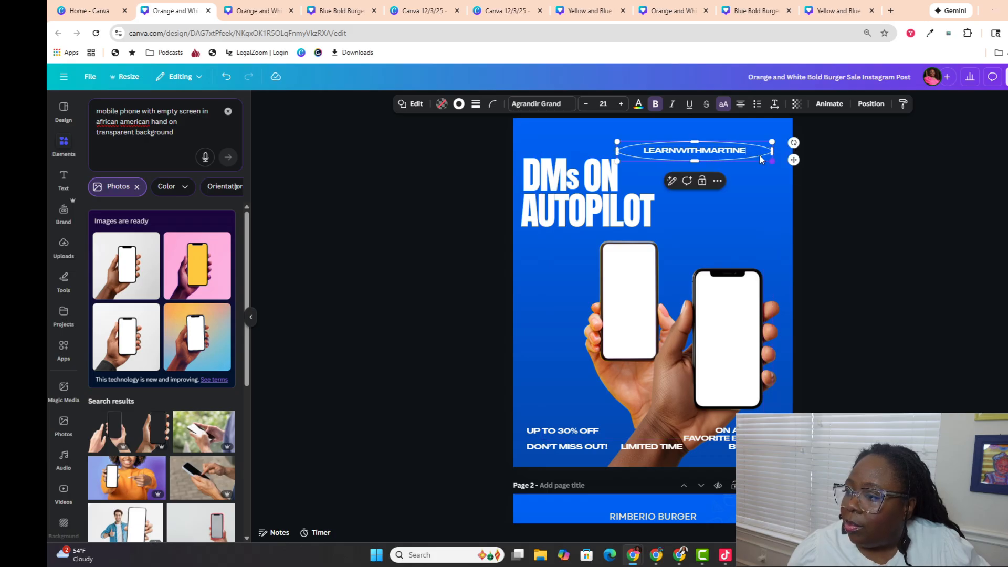
click(414, 156)
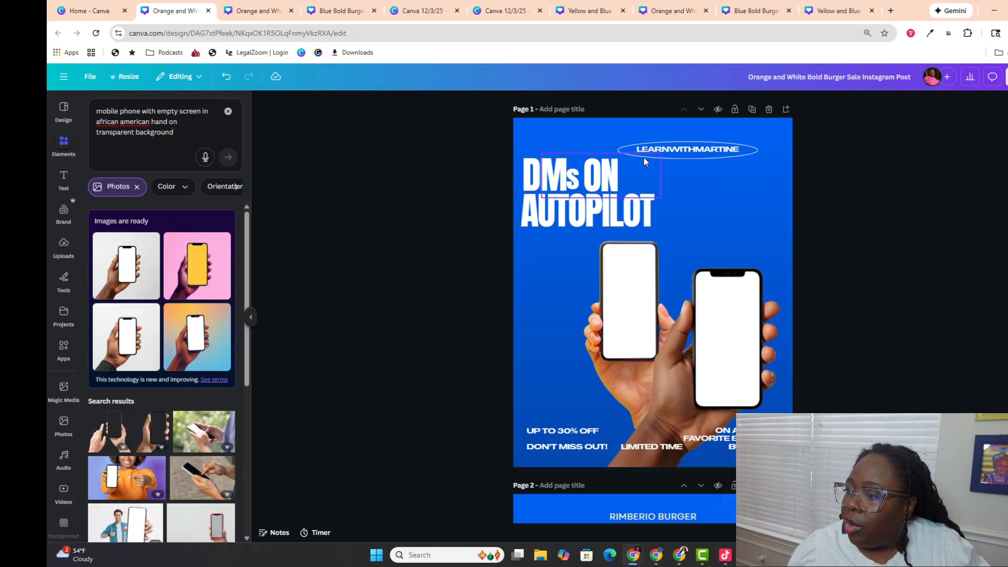
mouse_move(665, 150)
mouse_down()
mouse_move(646, 139)
mouse_move(666, 139)
mouse_up()
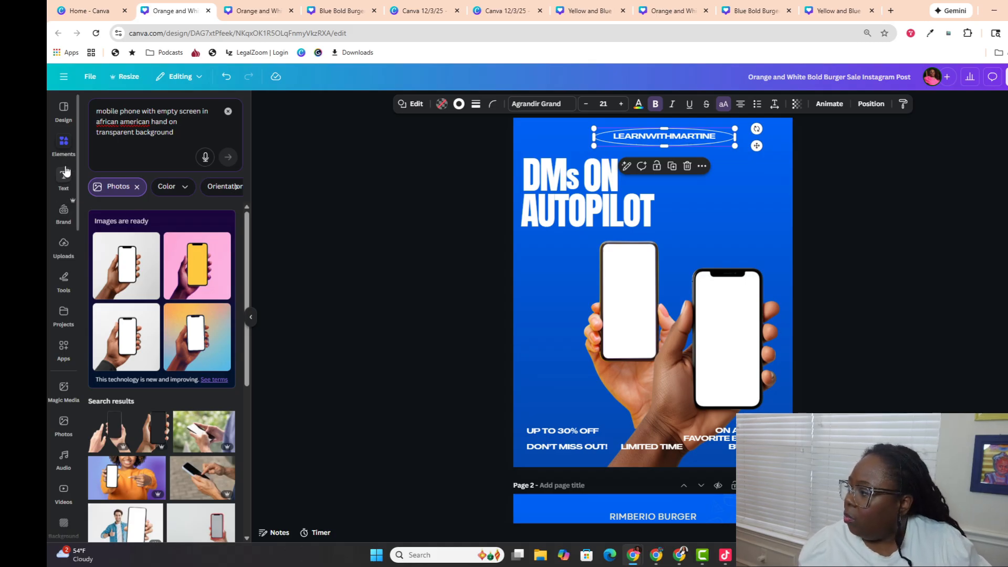
Step: Search the elements for "airplane" and switch the results from photos to all matching graphics
drag(177, 134, 87, 102)
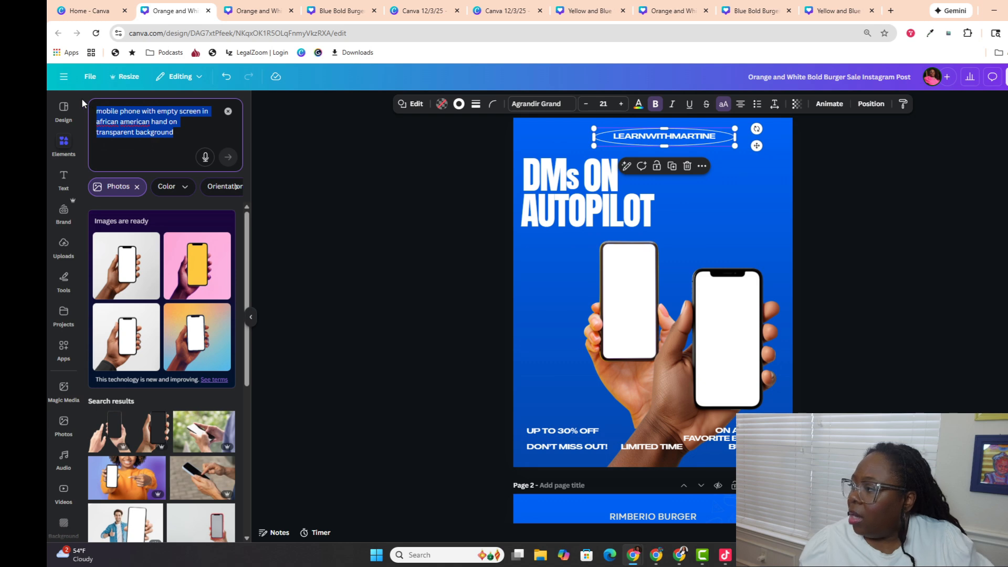
key(BackSpace)
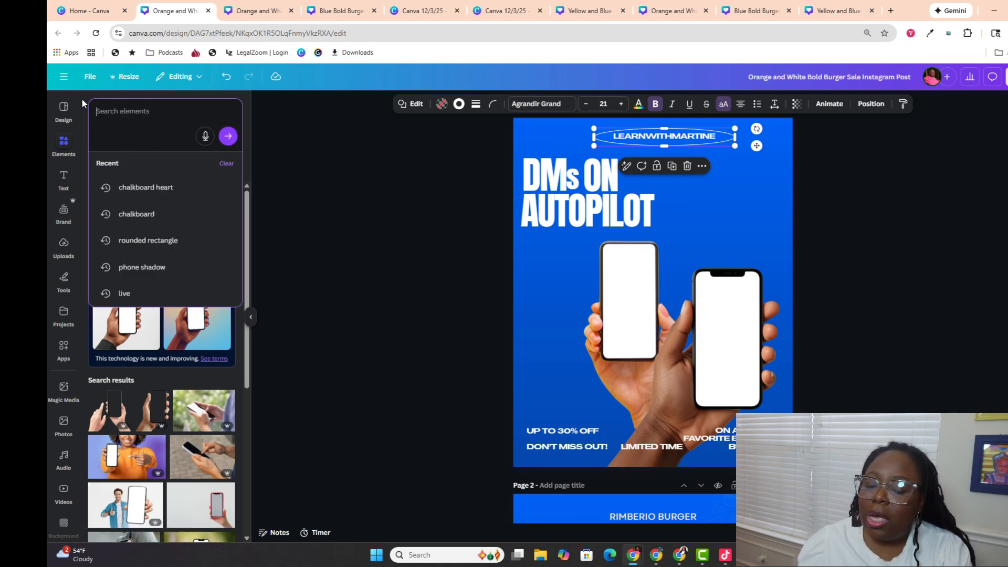
text(airplen)
key(Return)
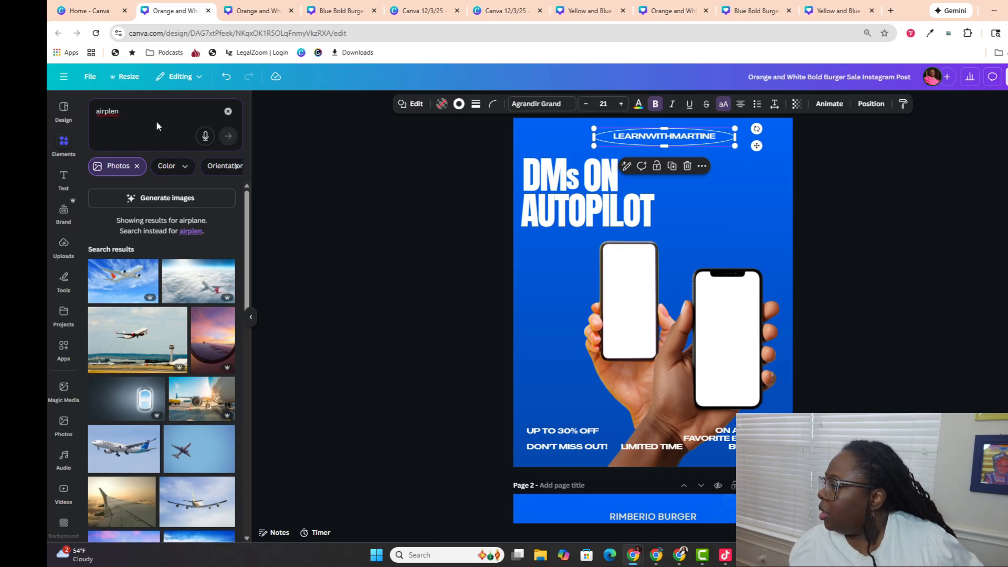
click(156, 121)
key(BackSpace)
key(BackSpace)
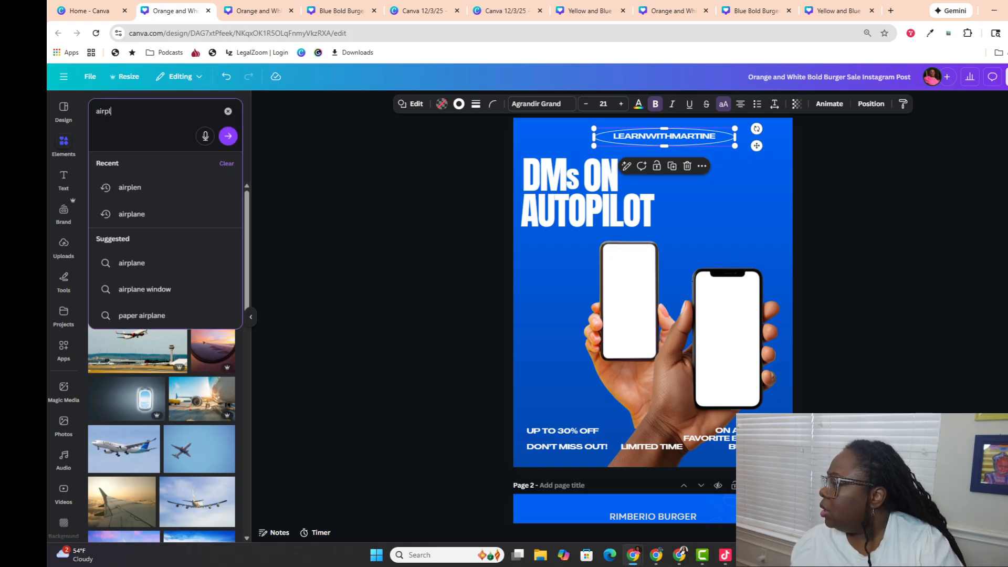
text(an)
key(Return)
text(e)
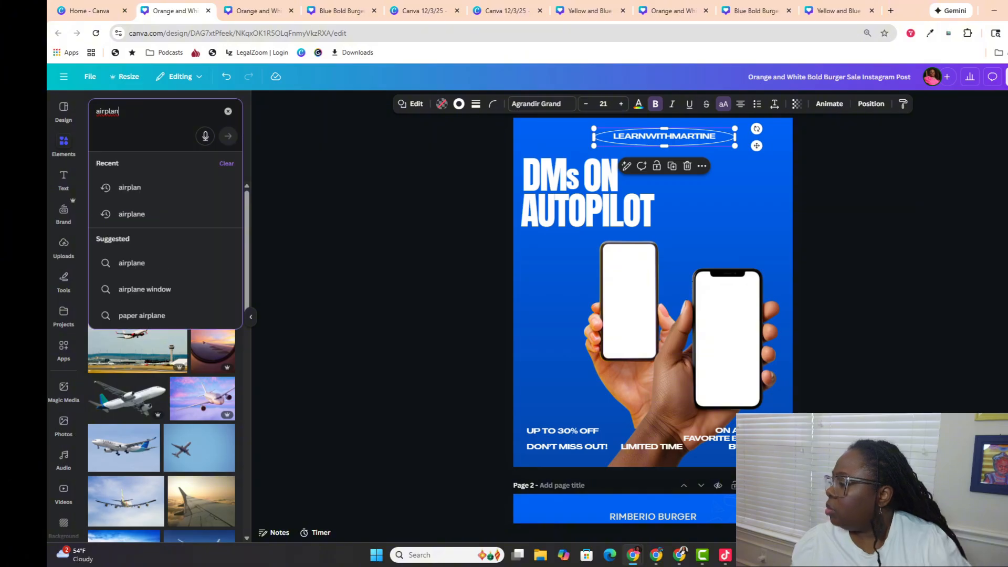
key(Return)
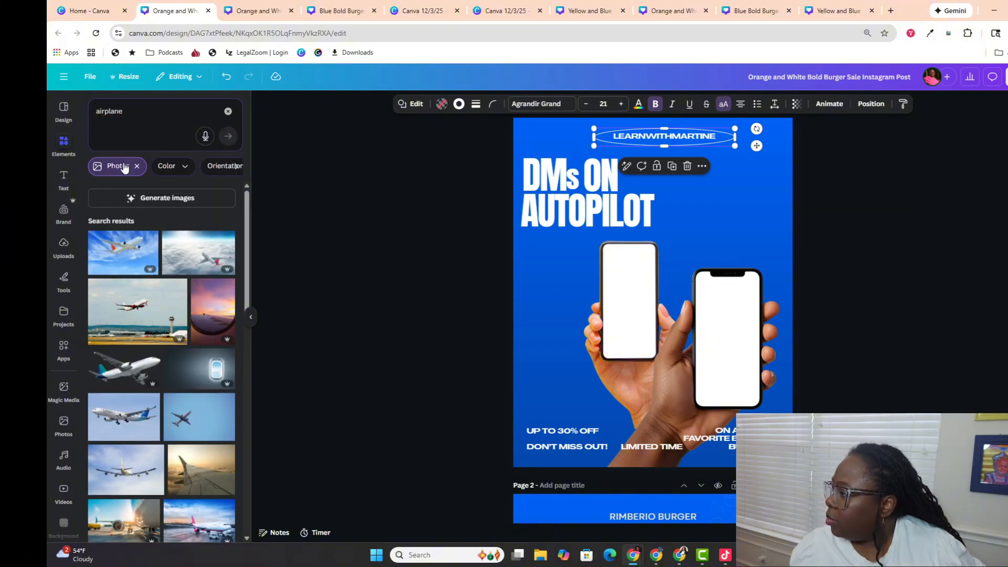
click(137, 166)
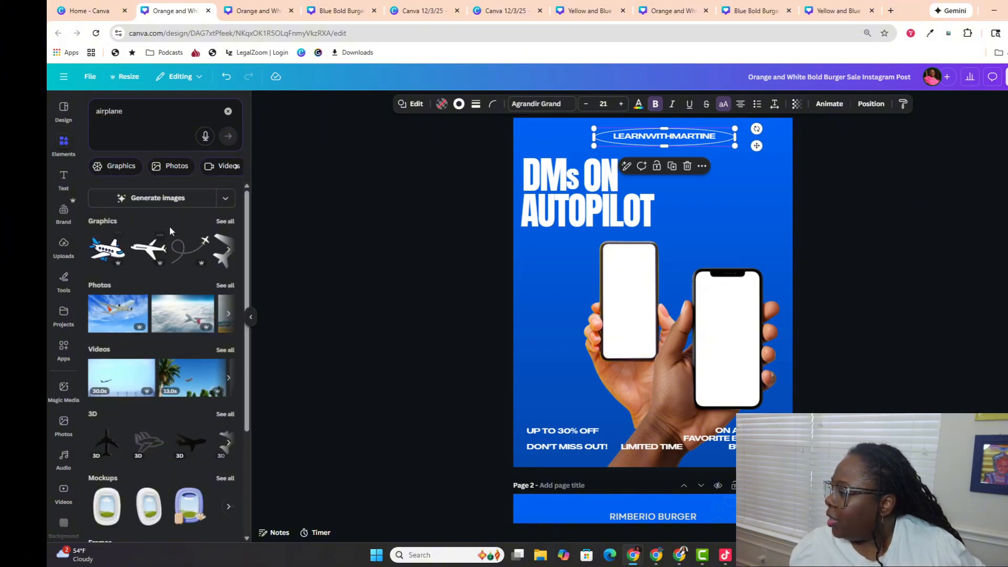
click(224, 221)
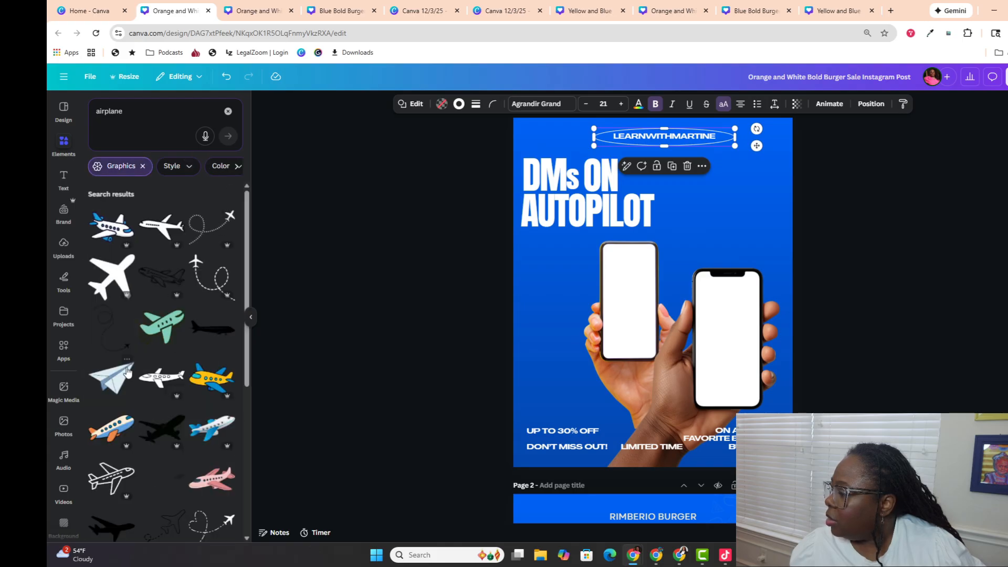
Step: Try to place the paper airplane graphic on the page and resize it, and undo its placement over the phone photo
click(126, 363)
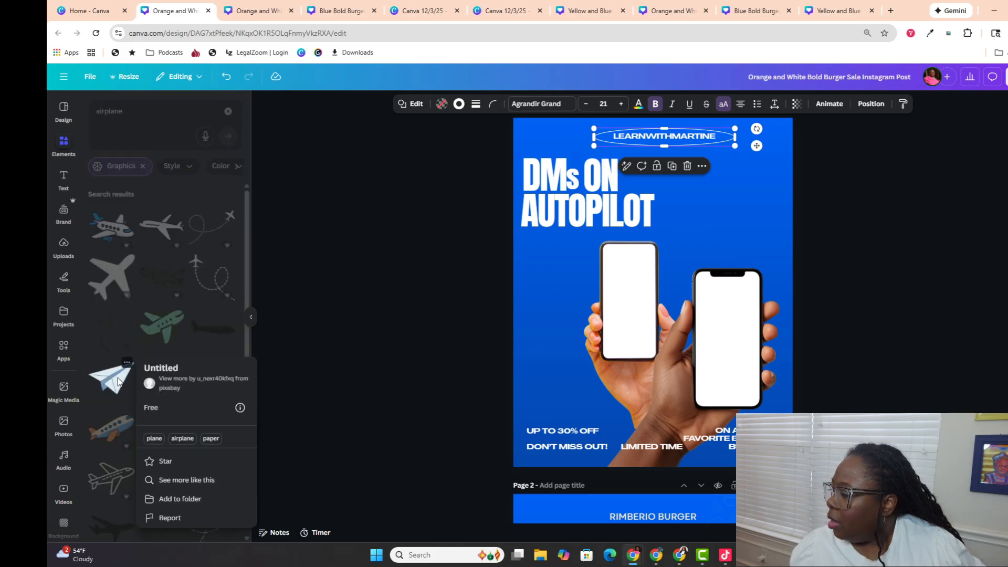
click(118, 382)
drag(118, 382, 630, 304)
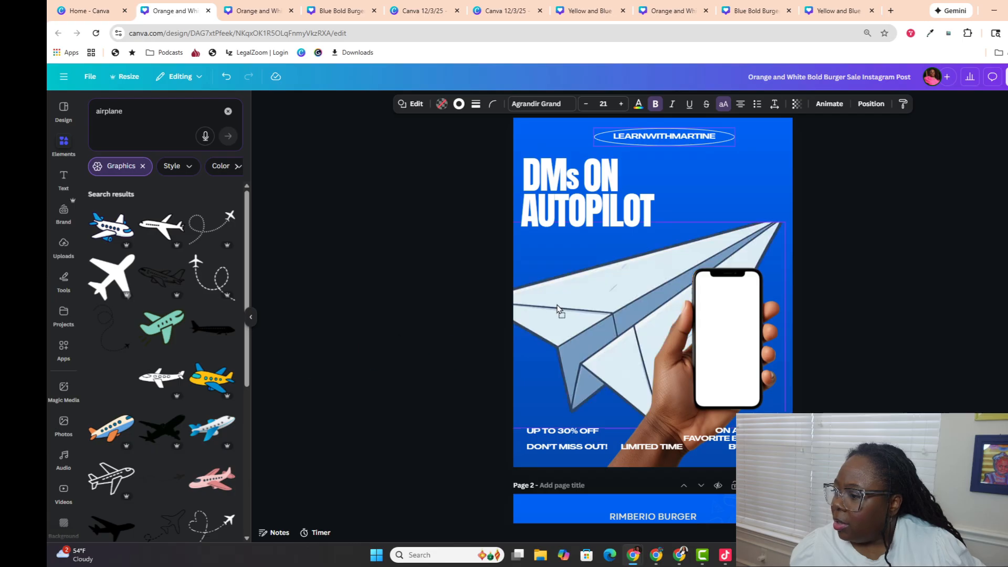
double_click(565, 241)
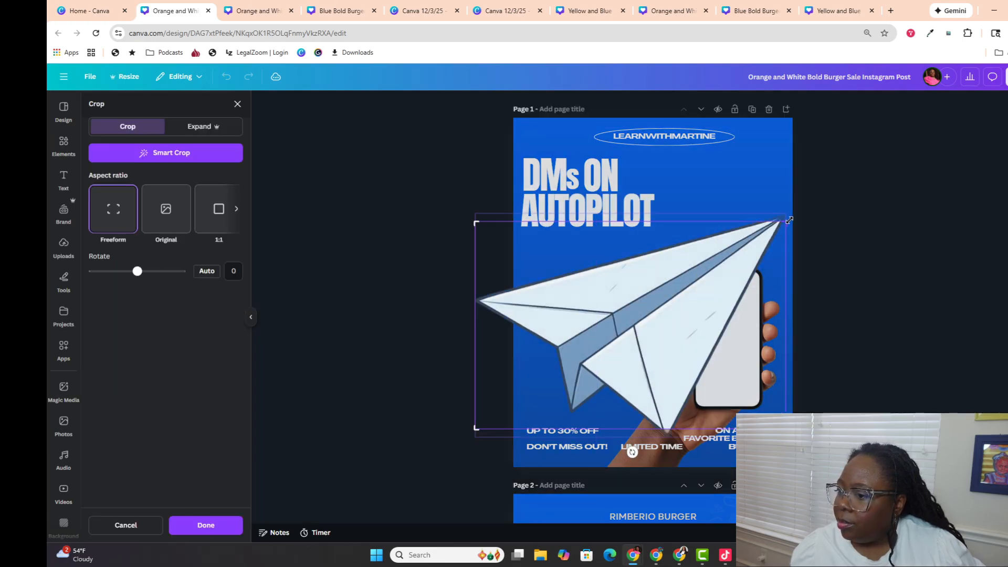
drag(789, 221, 789, 205)
click(771, 185)
click(749, 238)
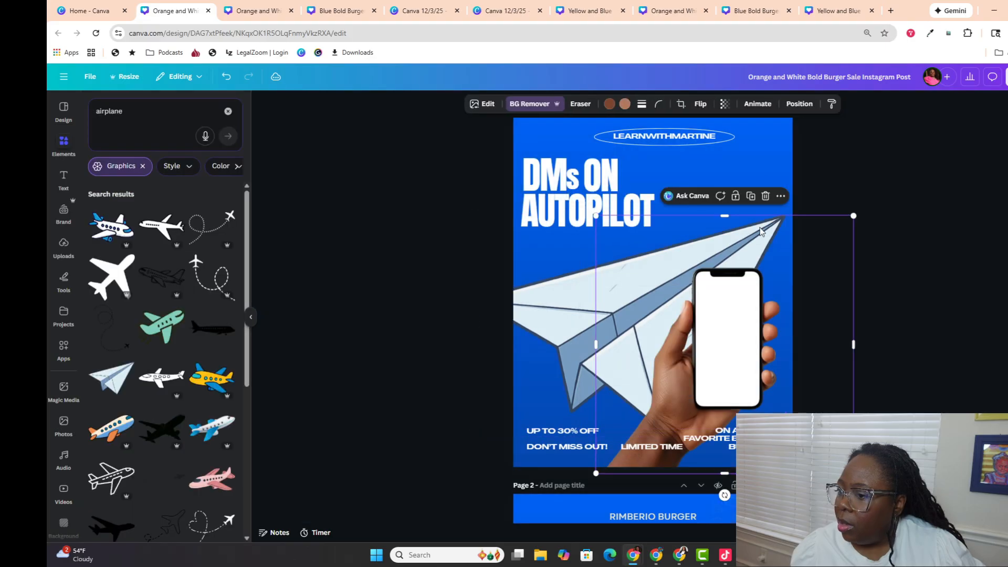
click(547, 288)
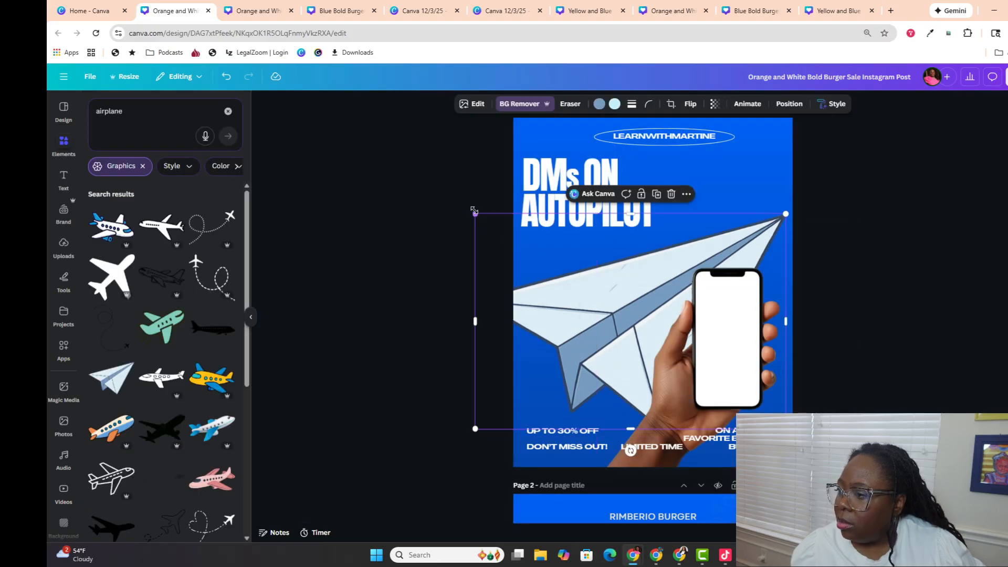
drag(474, 210, 611, 315)
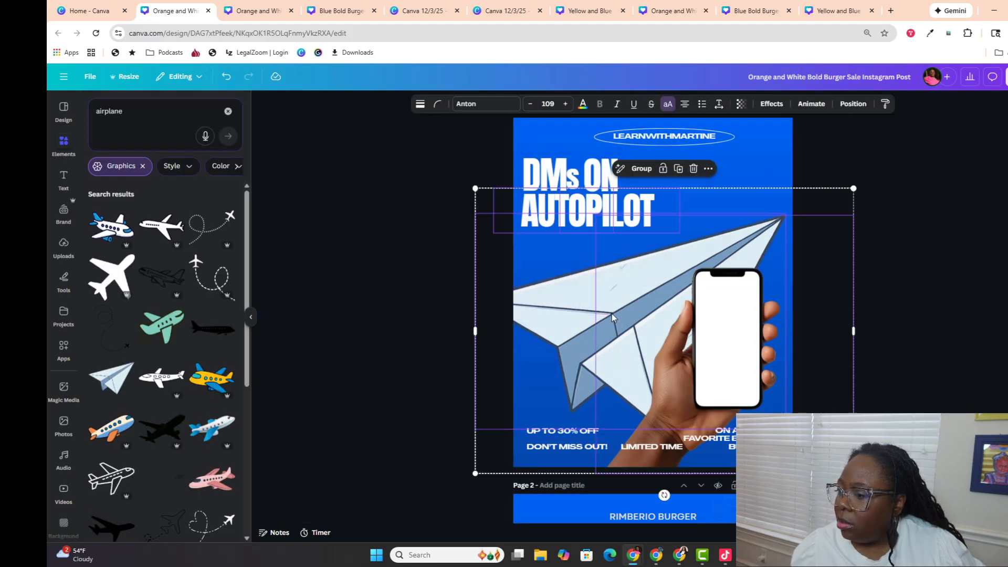
click(225, 77)
click(225, 76)
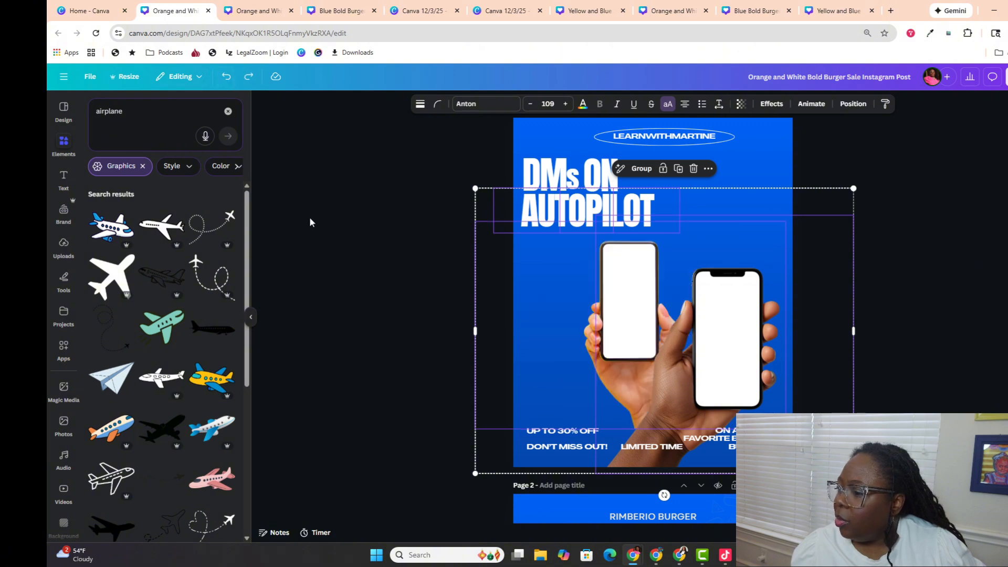
Step: Add the paper airplane graphic, shrink it to a small accent, and place it beside the headline's upper left corner
click(113, 377)
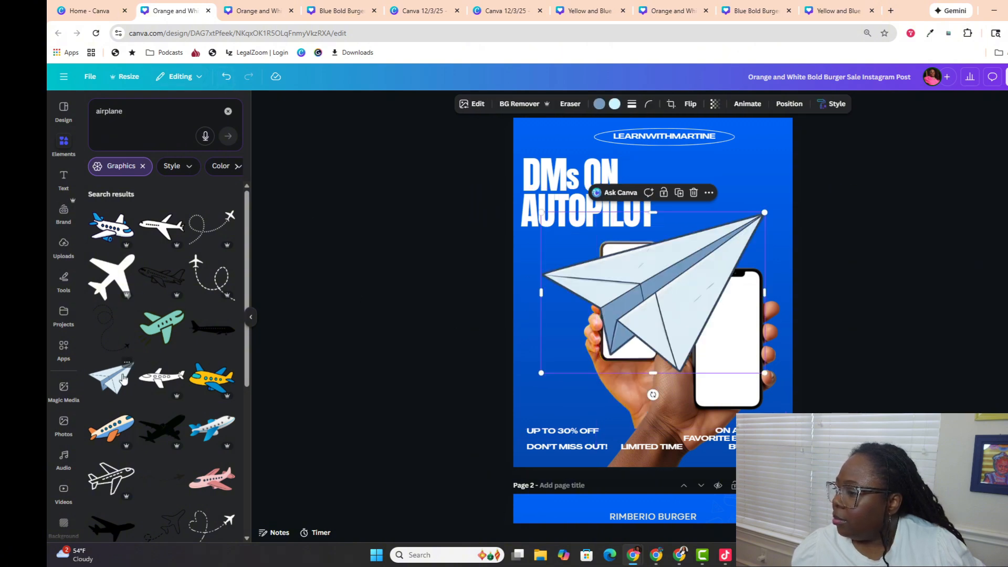
drag(762, 214, 536, 152)
drag(450, 135, 562, 205)
click(430, 177)
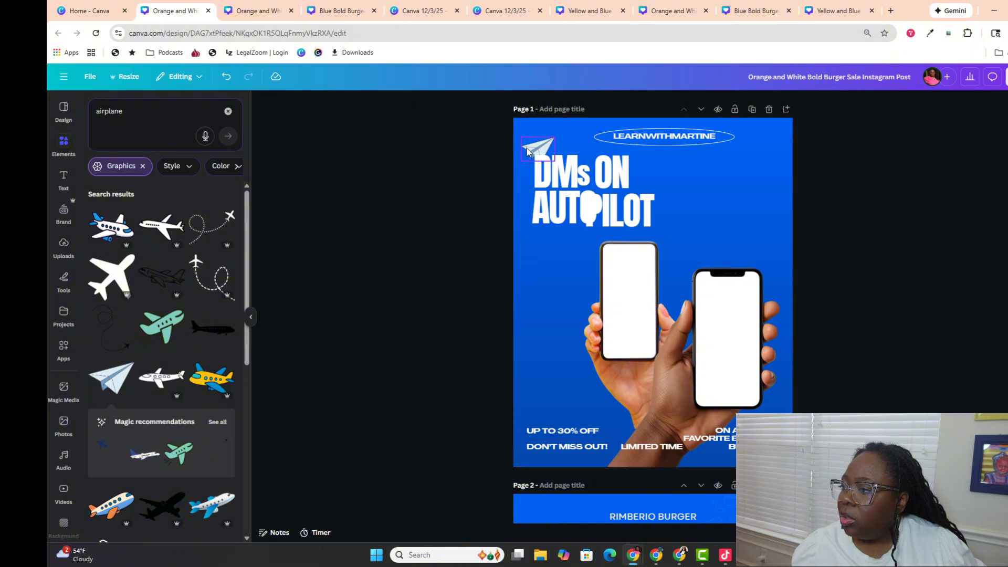
drag(525, 148, 516, 153)
Step: Bring the small paper airplane to the front of the layer order and nudge it slightly right against DMs
click(789, 104)
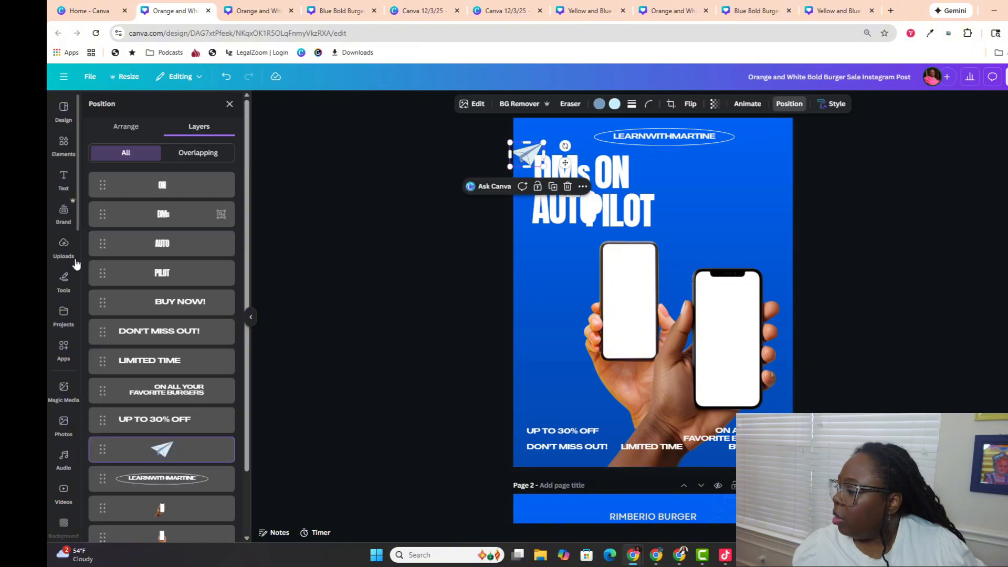
drag(102, 448, 157, 183)
click(354, 204)
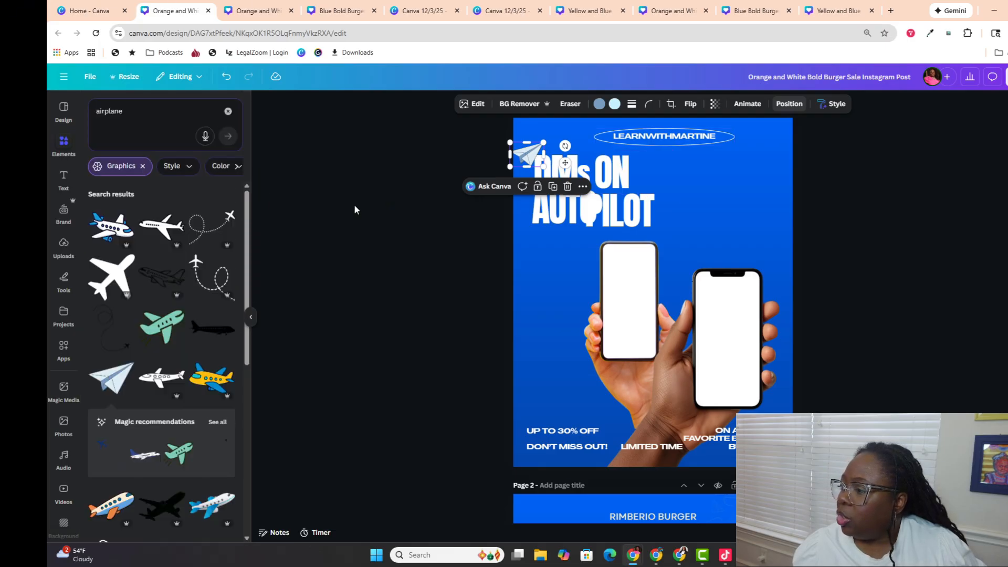
click(443, 141)
click(529, 155)
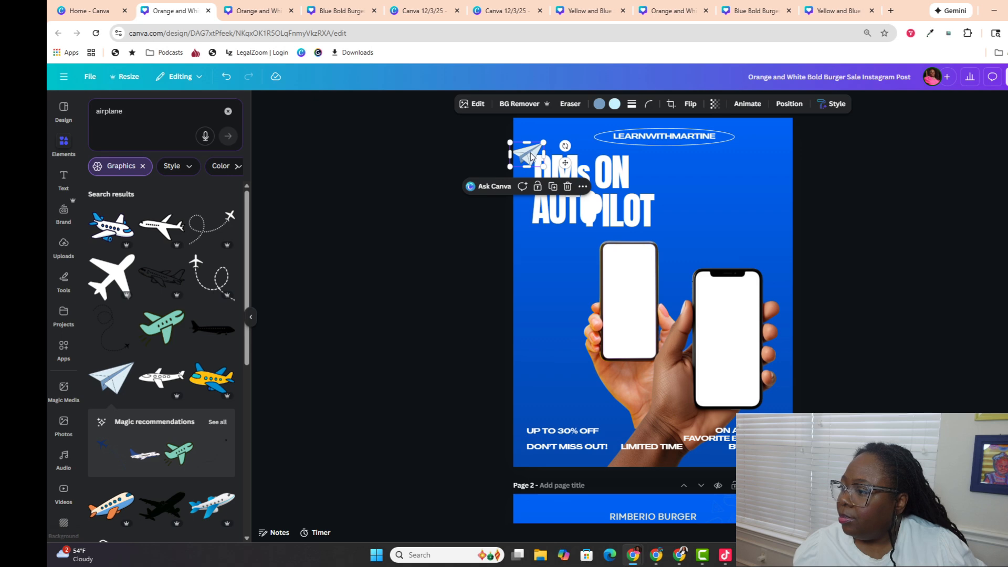
drag(530, 153, 534, 153)
click(423, 265)
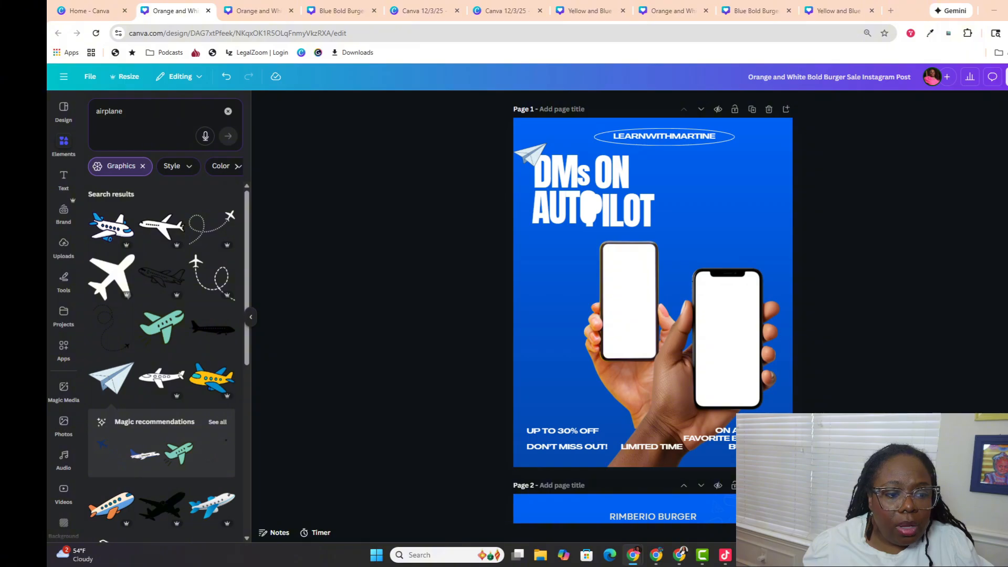
Step: Paste the copied phone mockup of The Paid Creative post and scale it to cover the left hand's blank phone
click(558, 268)
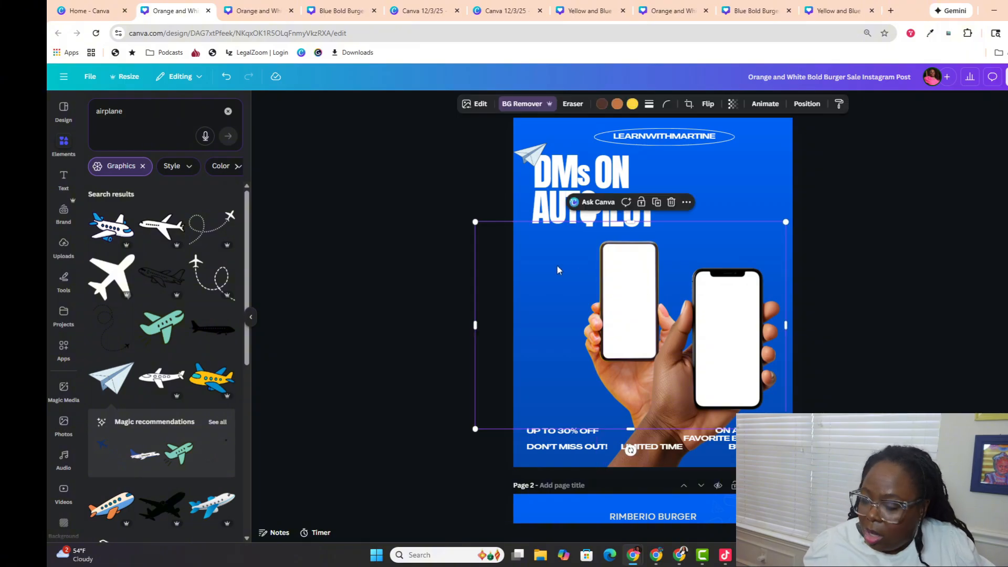
key(ctrl+v)
drag(620, 277, 611, 265)
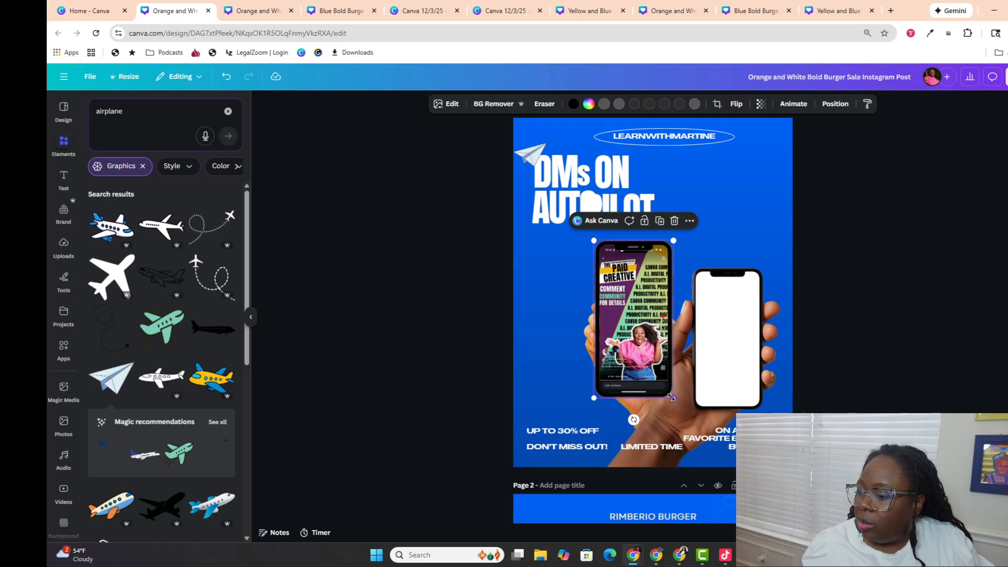
drag(671, 397, 668, 362)
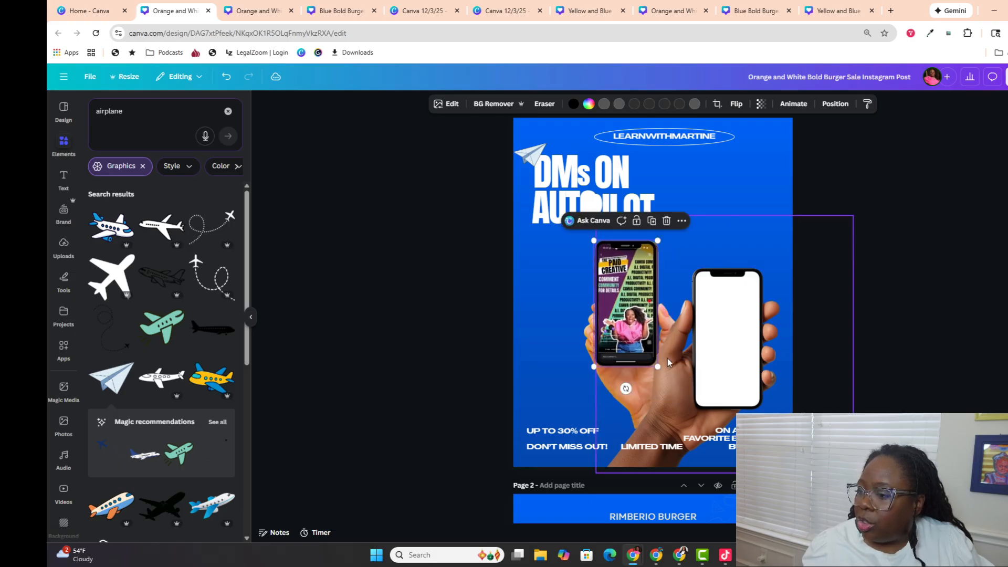
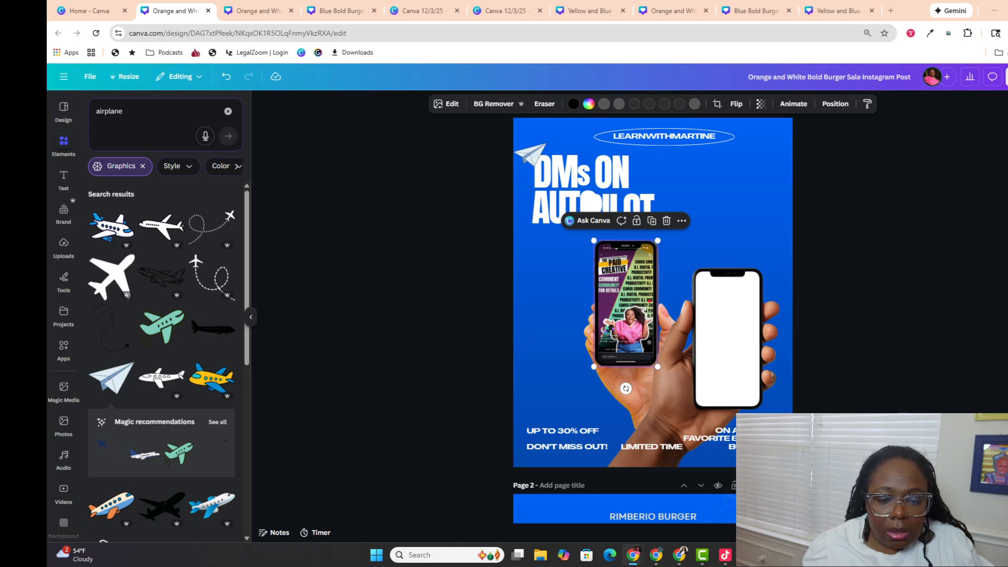
Step: Paste the phone-in-hand group with the DM chat, ungroup it, and delete its hand image
click(535, 269)
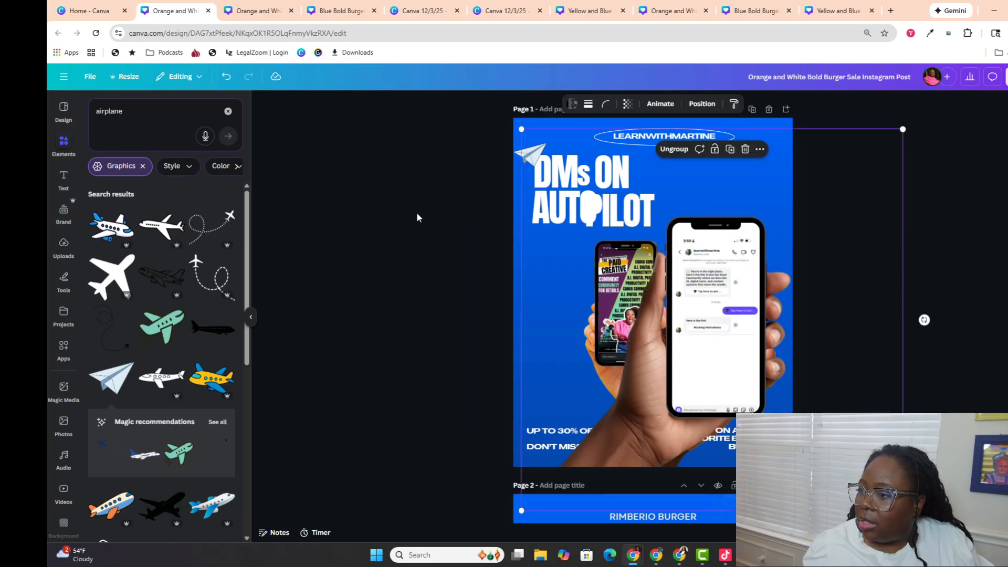
click(676, 149)
click(414, 302)
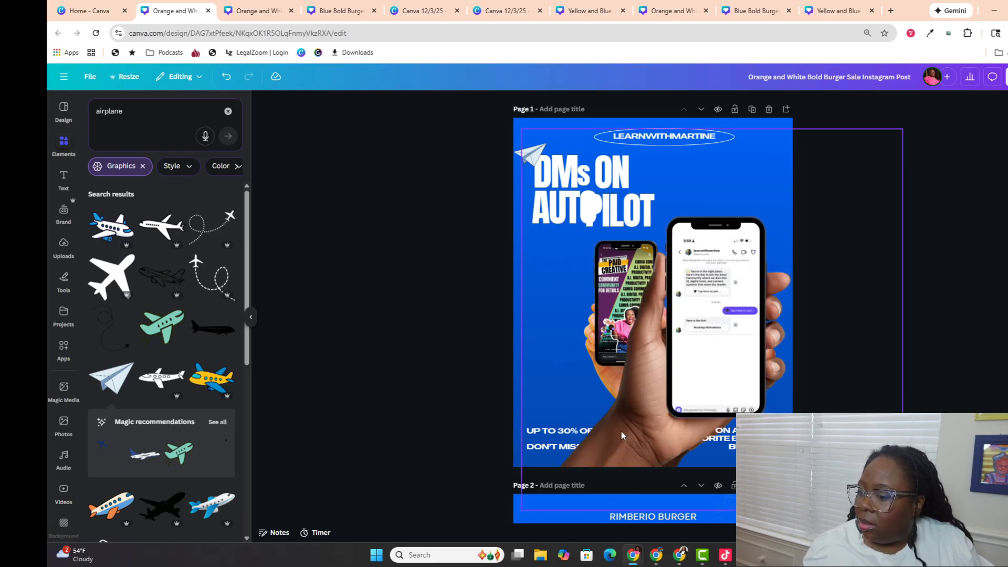
click(625, 429)
key(Delete)
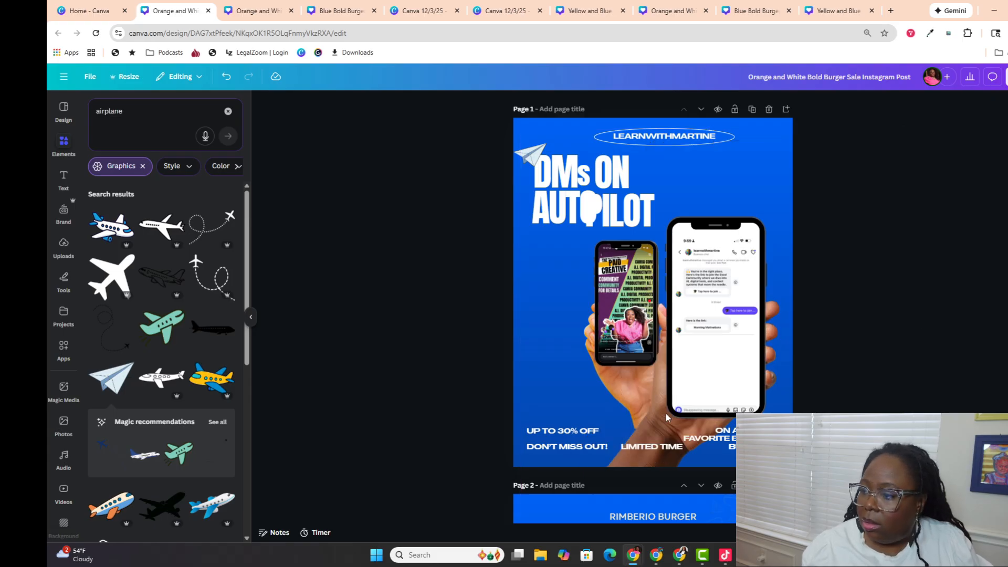
Step: Scale the DM chat phone mockup down so it covers the right hand's blank phone
click(727, 298)
drag(667, 217, 724, 270)
click(973, 300)
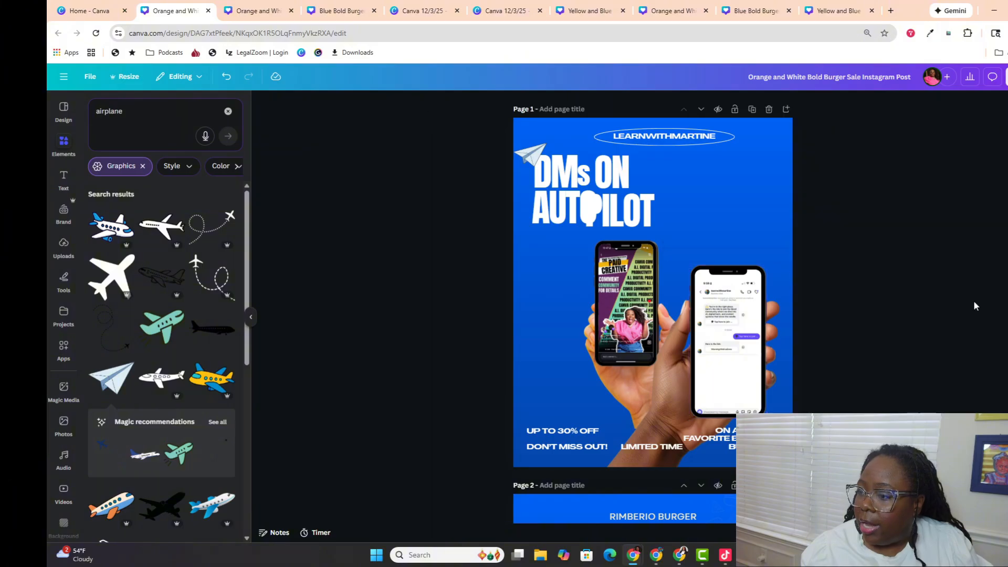
Step: Move the AUTO text left so it lines up with PILOT as one word
click(587, 206)
drag(587, 206, 570, 210)
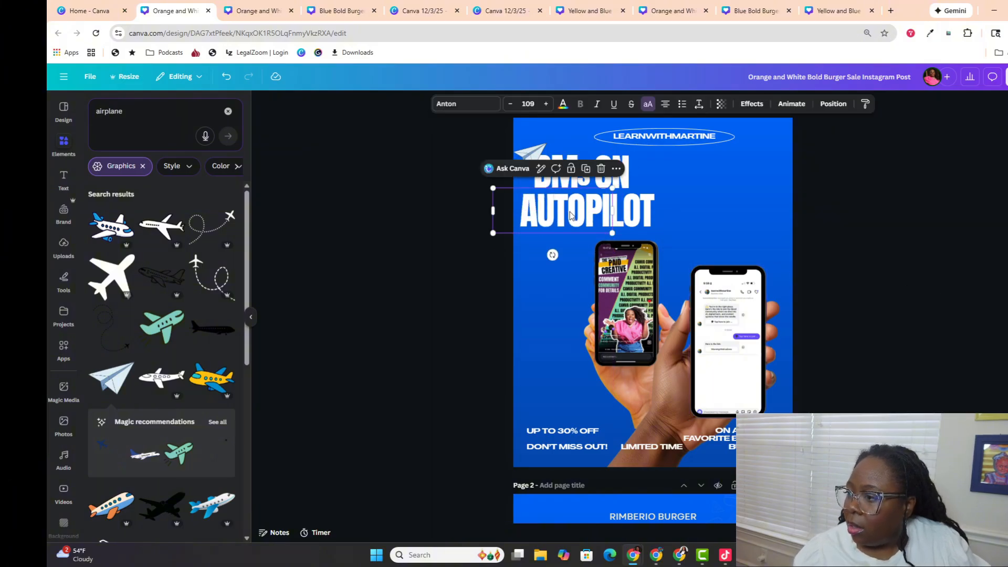
click(423, 216)
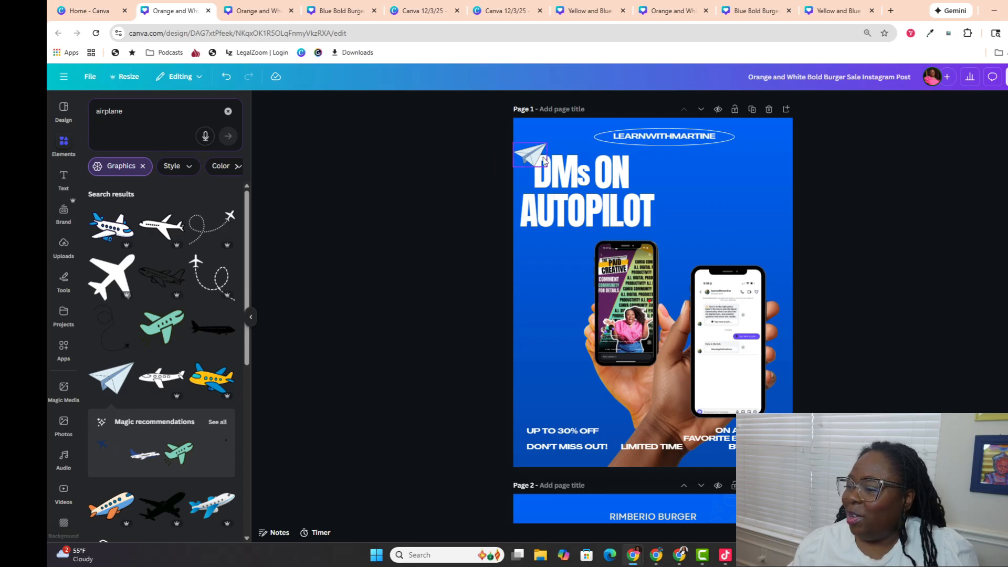
Step: Try to scale down the airplane, the headline text and the left hand image together, and undo it
click(540, 181)
click(540, 185)
click(540, 208)
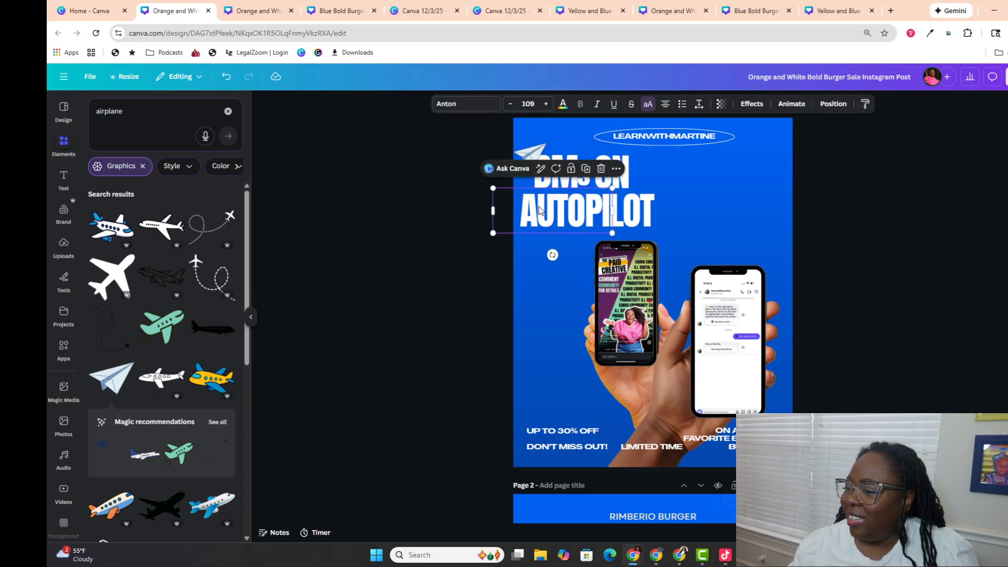
click(524, 153)
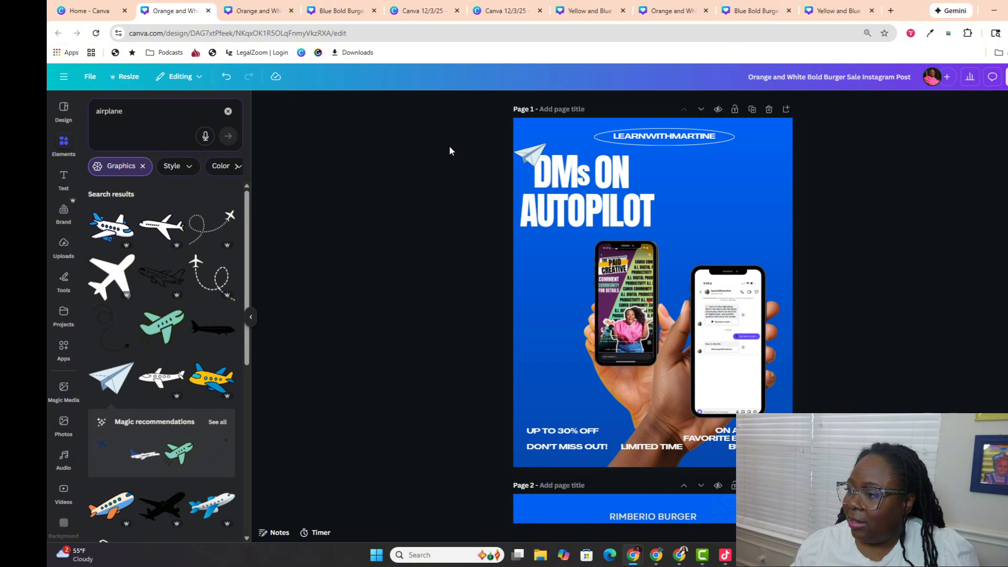
drag(449, 146, 565, 227)
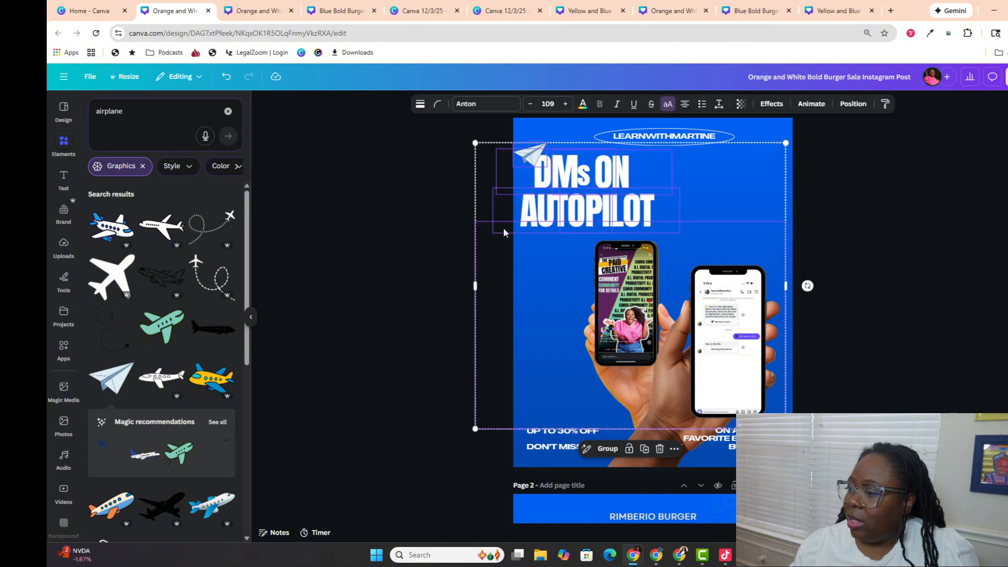
drag(786, 429, 689, 335)
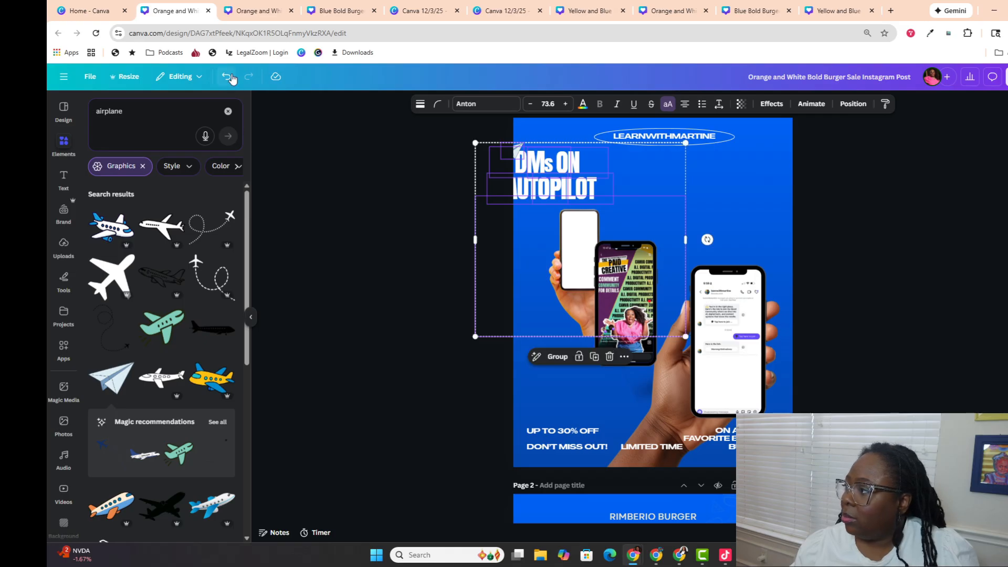
click(226, 76)
click(359, 400)
Step: Lock the right hand image and both phone mockups in place on page 1
click(623, 380)
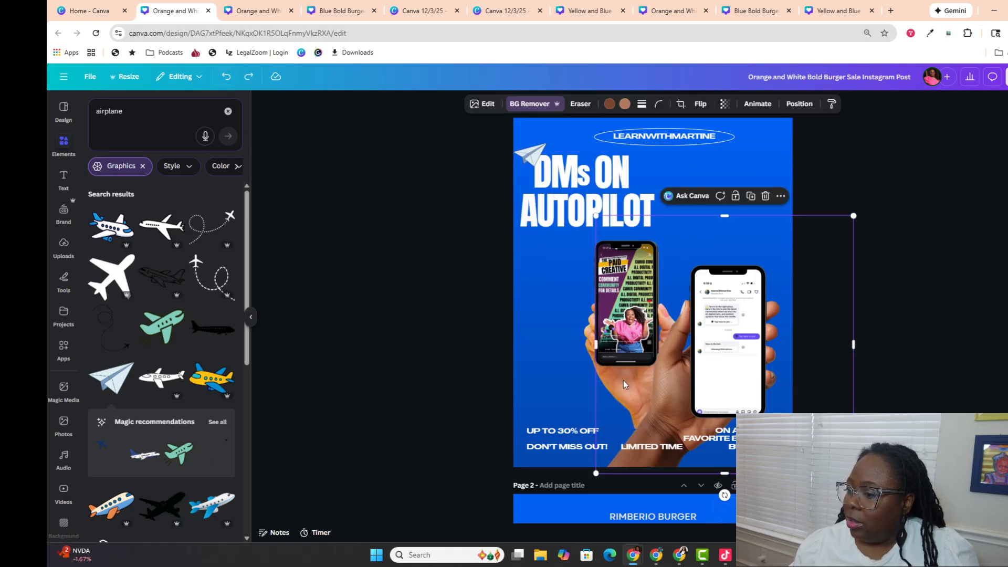
click(735, 198)
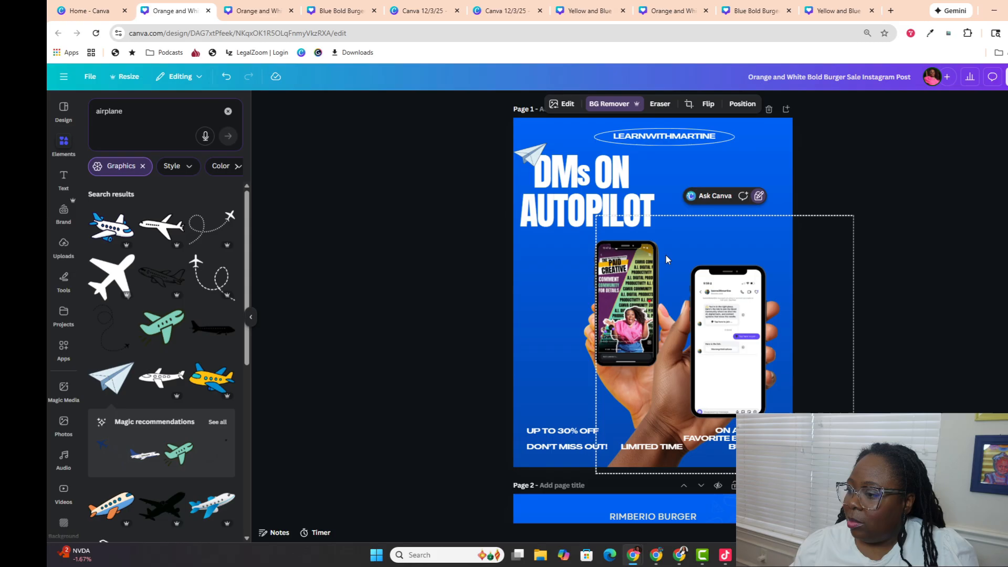
click(638, 280)
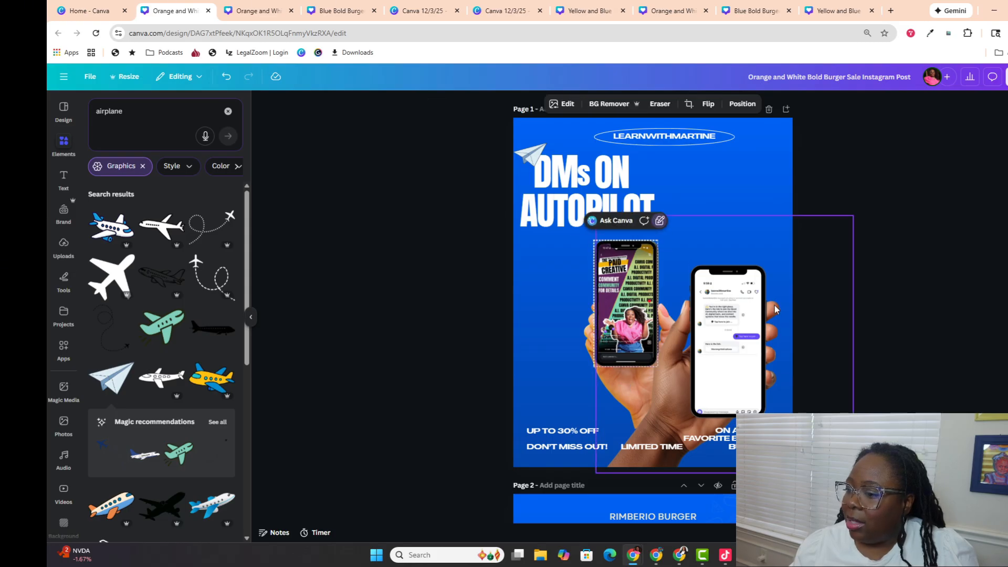
click(743, 303)
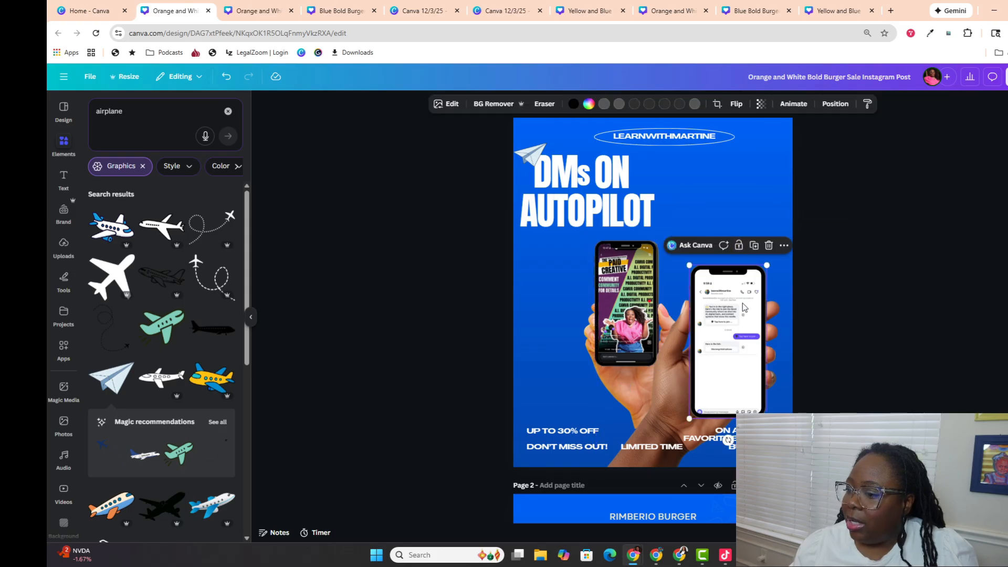
click(754, 246)
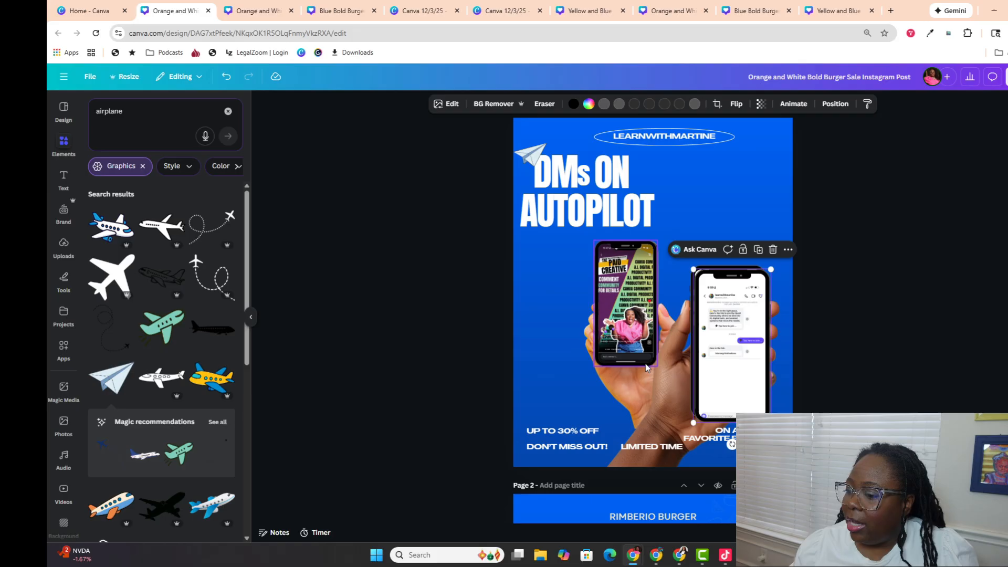
click(227, 77)
click(727, 298)
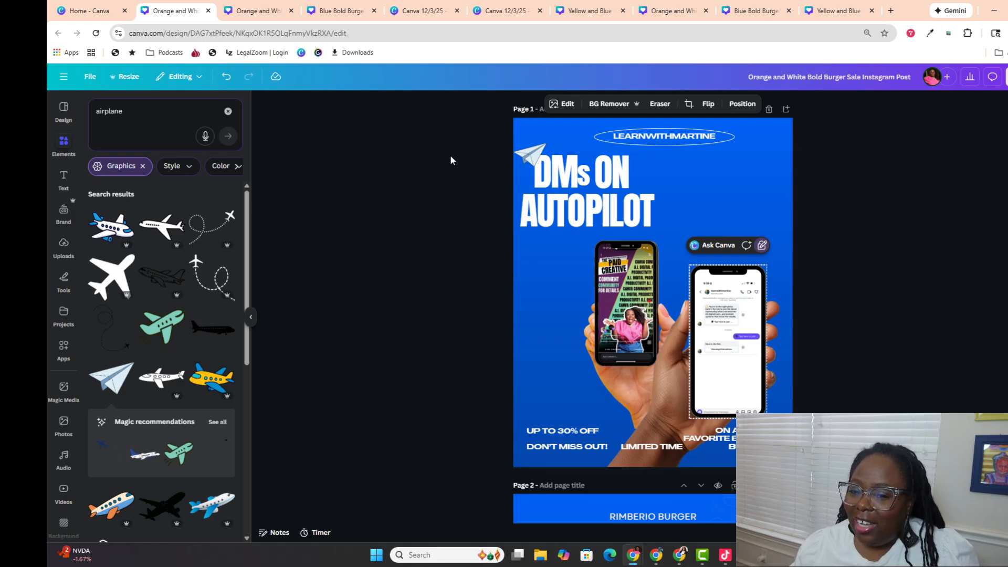
click(530, 155)
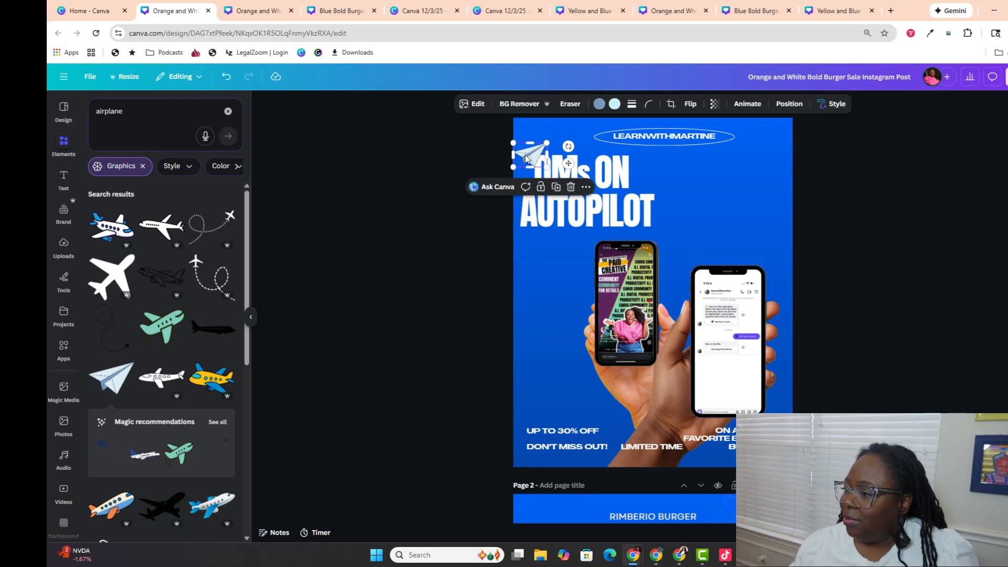
click(528, 221)
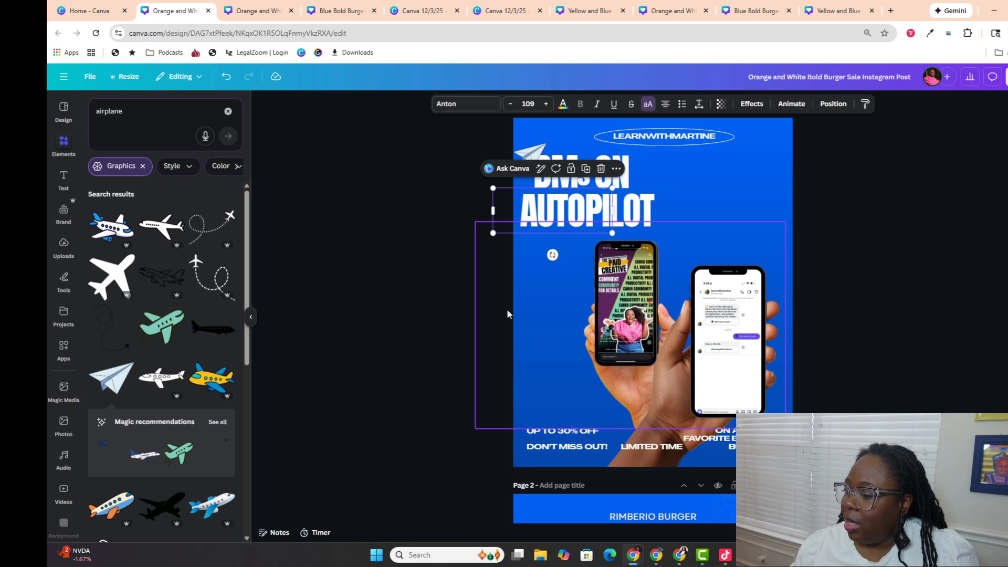
click(485, 313)
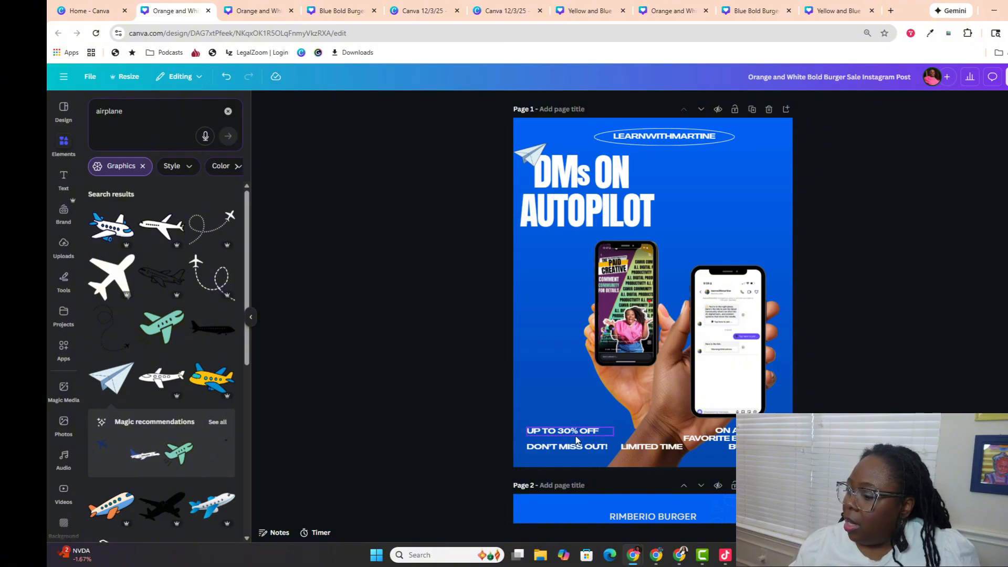
Step: Move the UP TO 30% OFF text below AUTOPILOT and replace it with "TURN COMMENTS INTO CONVERSATIONS — AND CONVERSATIONS INTO SALES."
drag(575, 436, 573, 241)
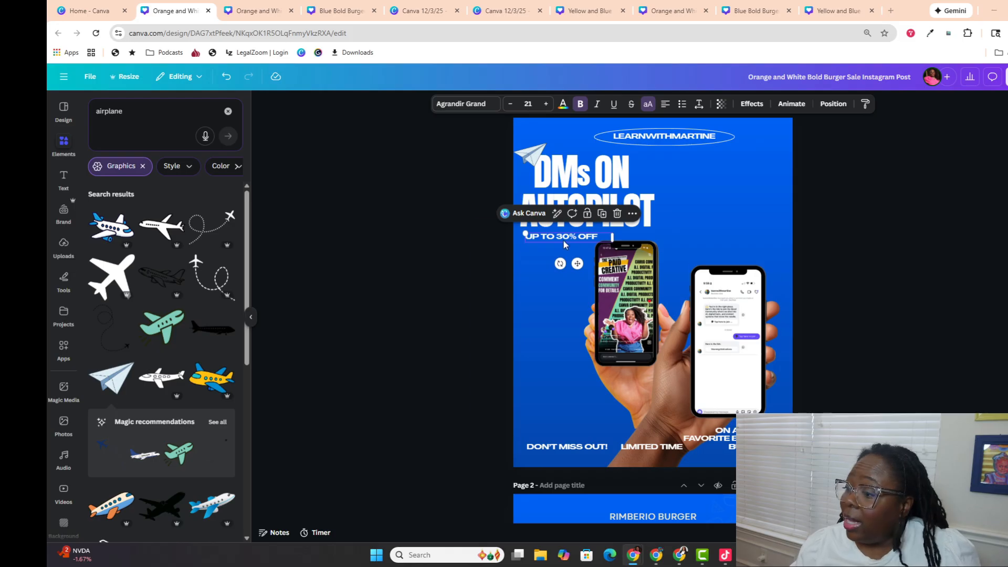
click(613, 216)
double_click(597, 238)
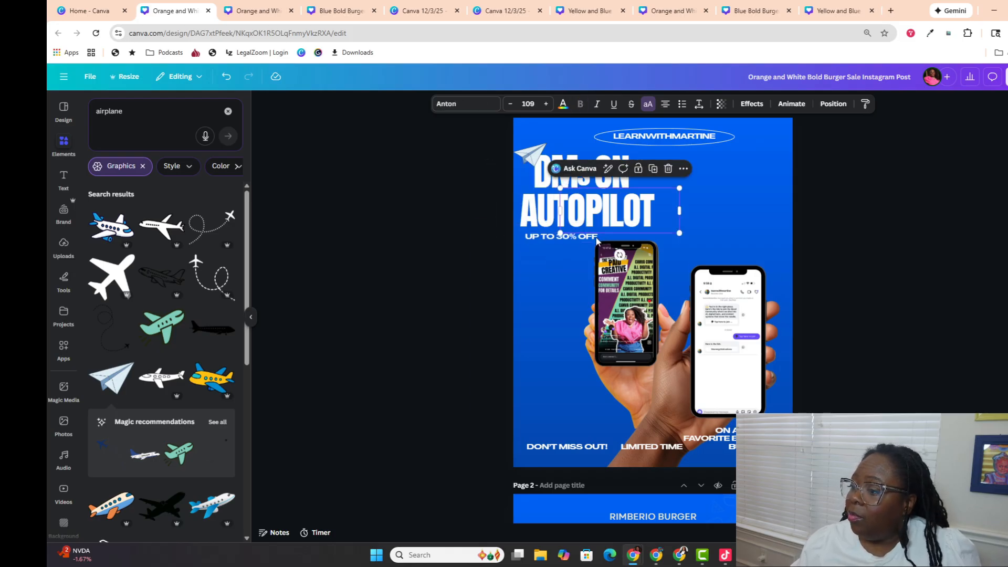
click(530, 238)
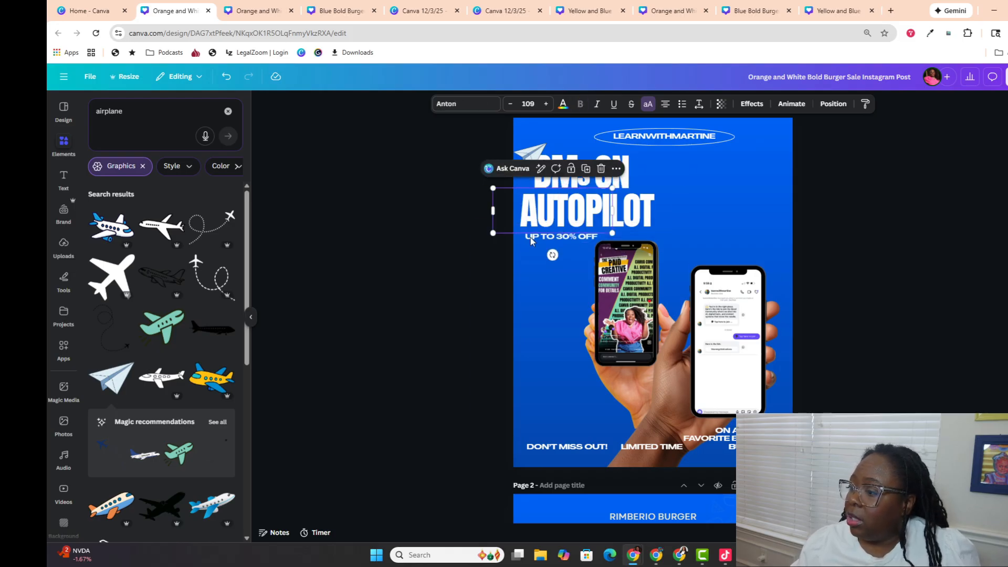
drag(558, 242, 558, 250)
double_click(557, 245)
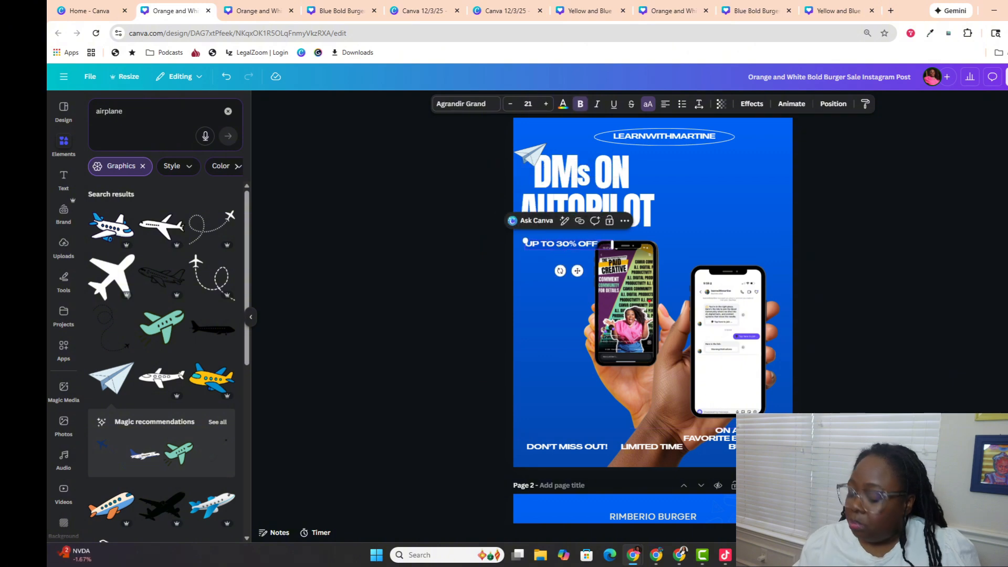
text(TURN COMMENTS INTO CONVERSATIONS AND CONVERSATIONS INTO SALES.)
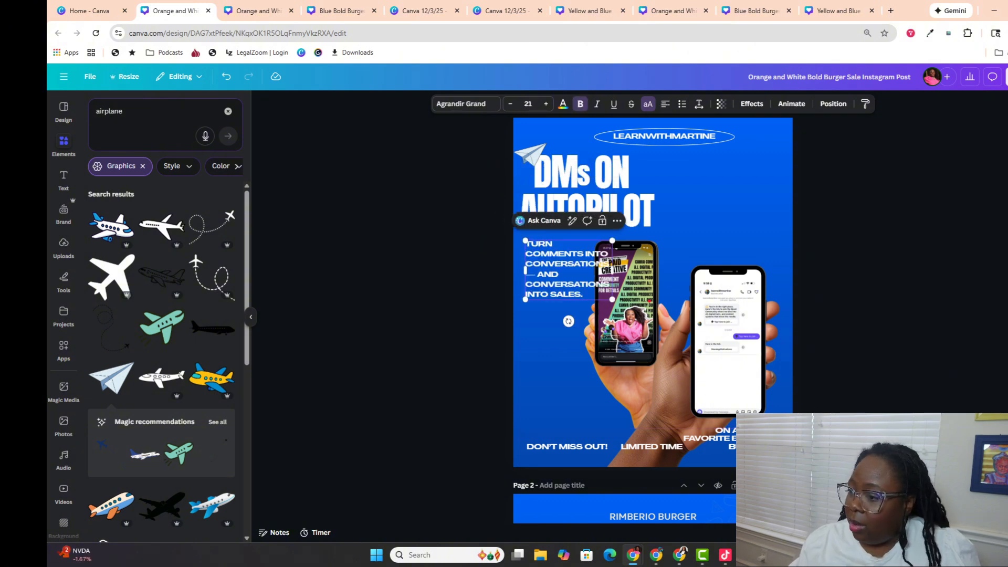
Step: Widen the tagline's text box, scale its text down to size 13.1, and place it directly under AUTOPILOT beside the left phone
drag(615, 269, 658, 251)
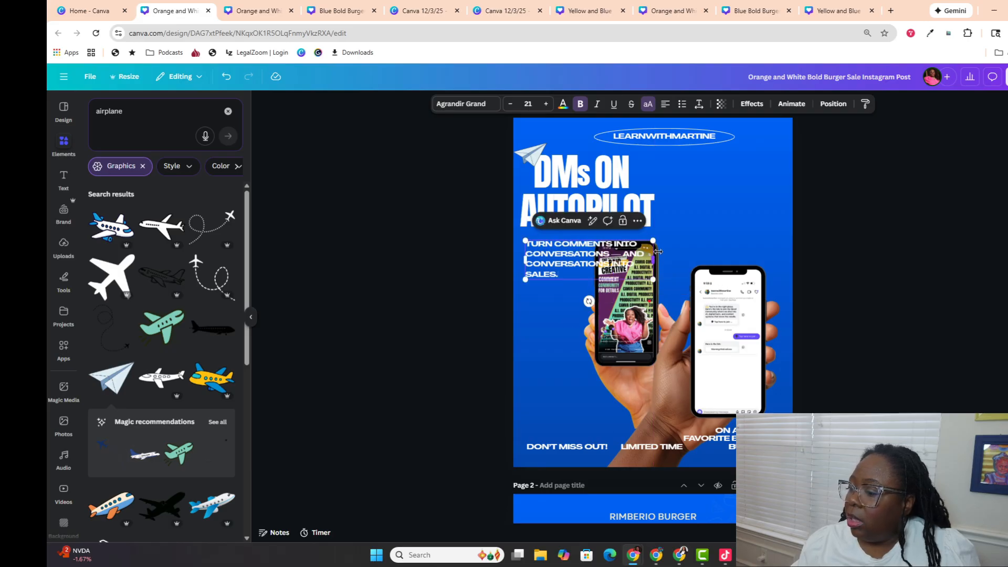
click(455, 254)
click(574, 264)
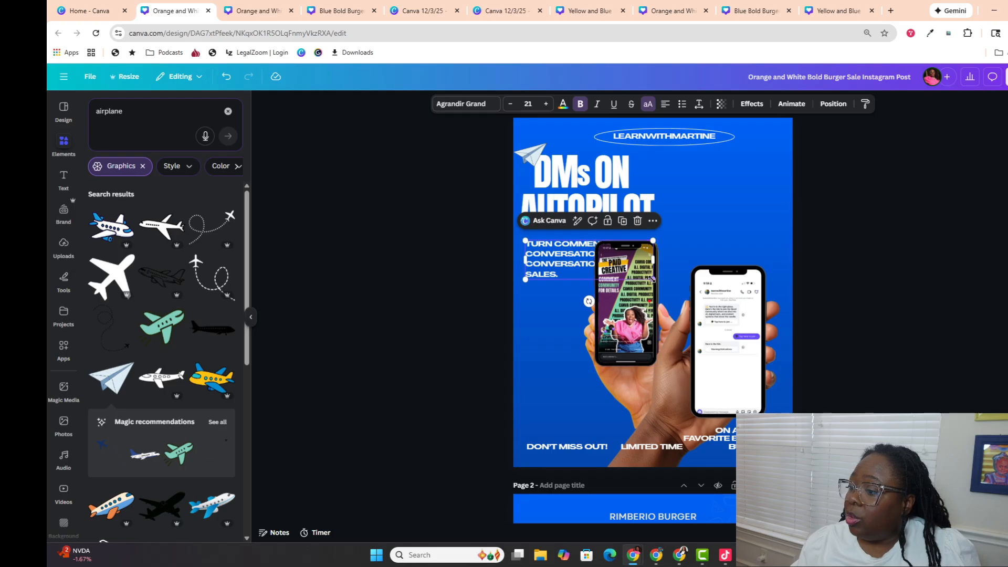
drag(652, 278, 620, 270)
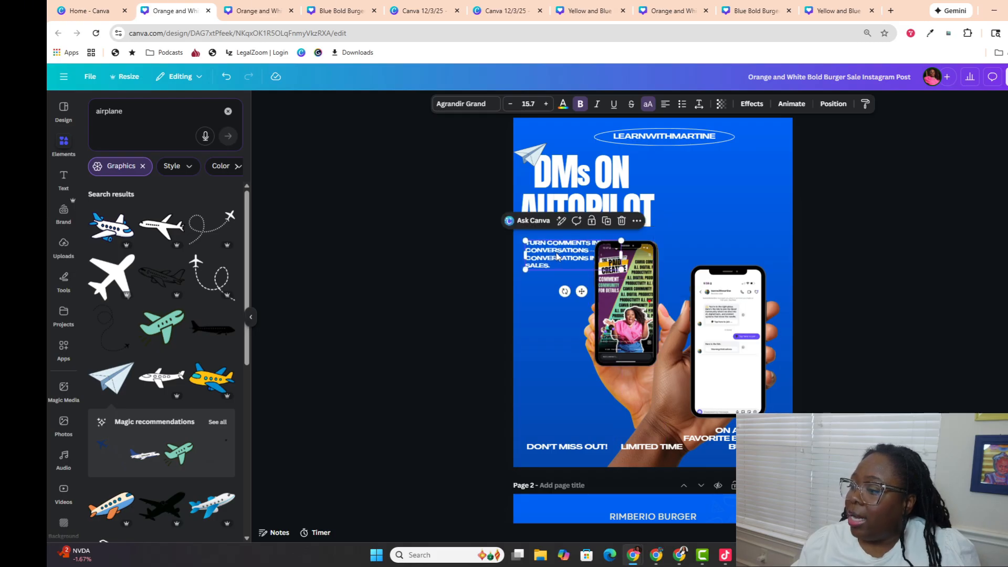
drag(554, 251, 550, 243)
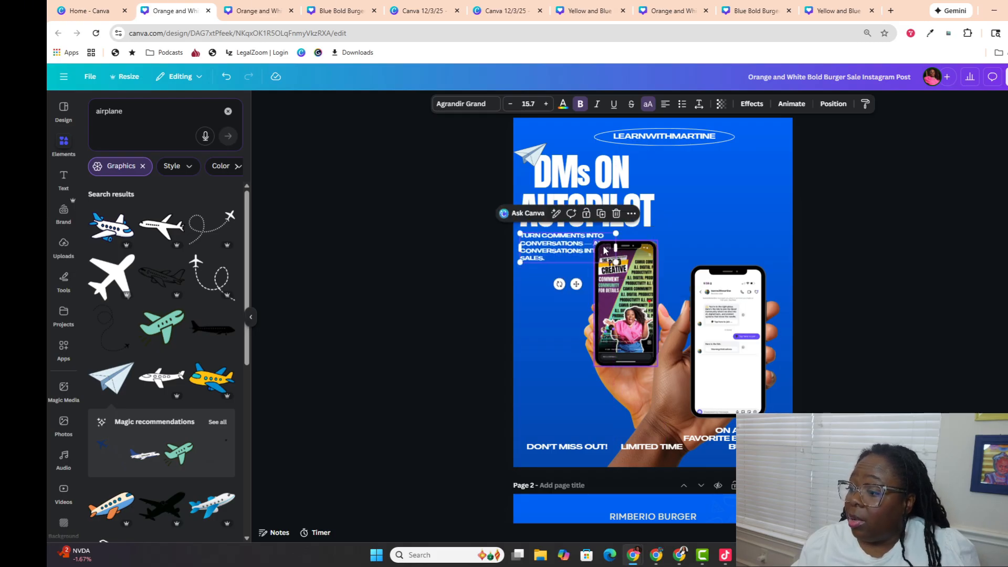
click(549, 249)
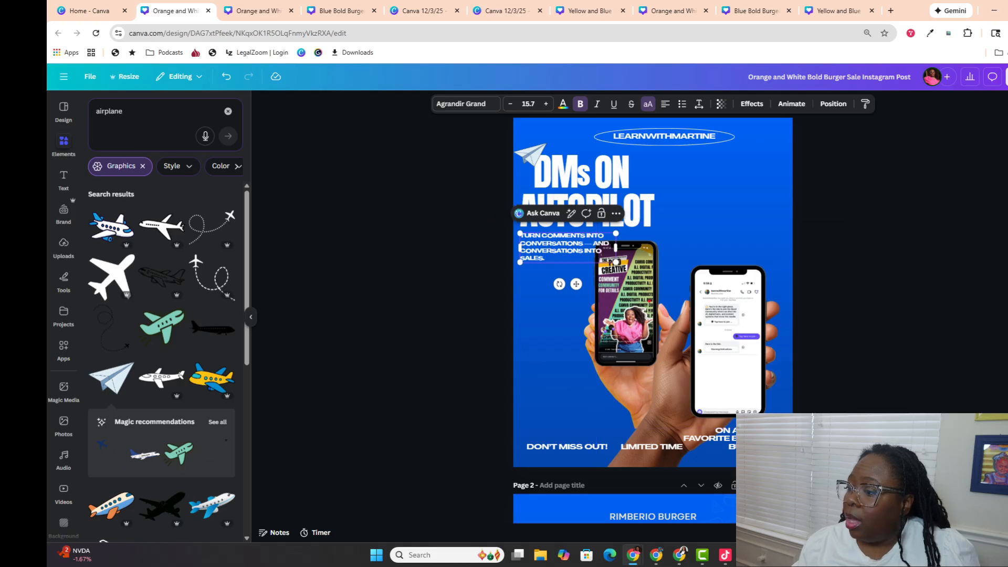
drag(615, 263, 599, 257)
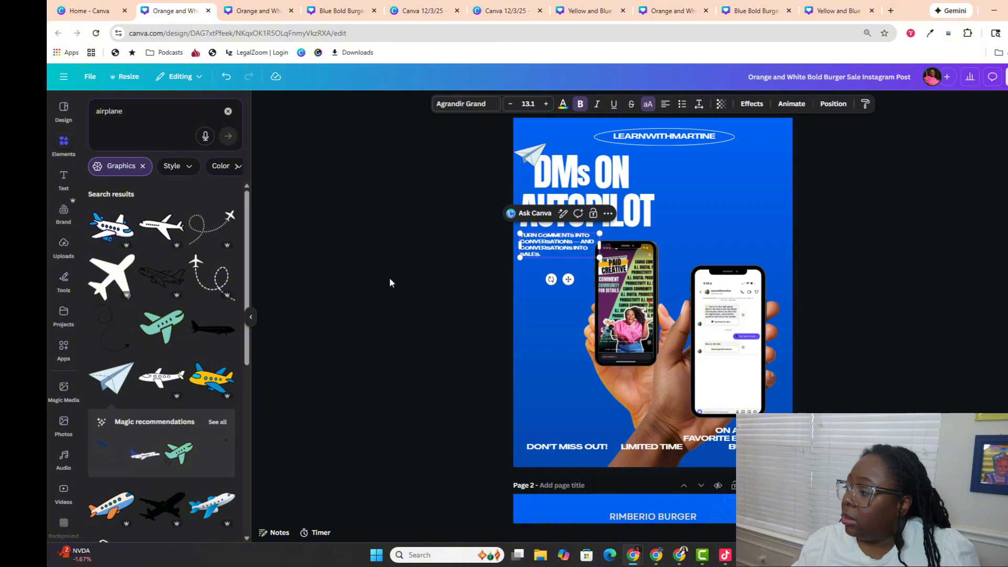
Step: Clear the airplane search and open the full list of recently used elements
click(69, 152)
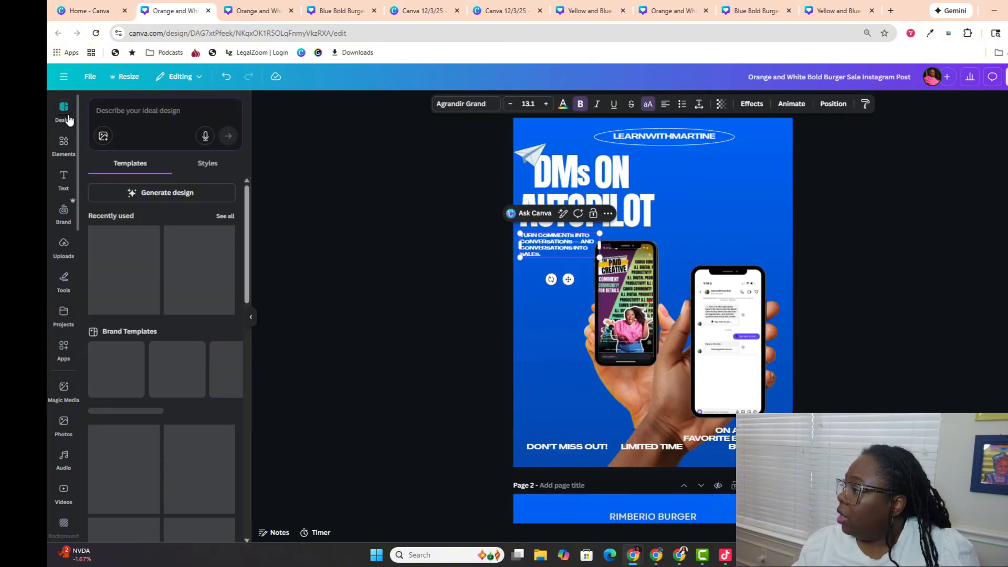
click(64, 111)
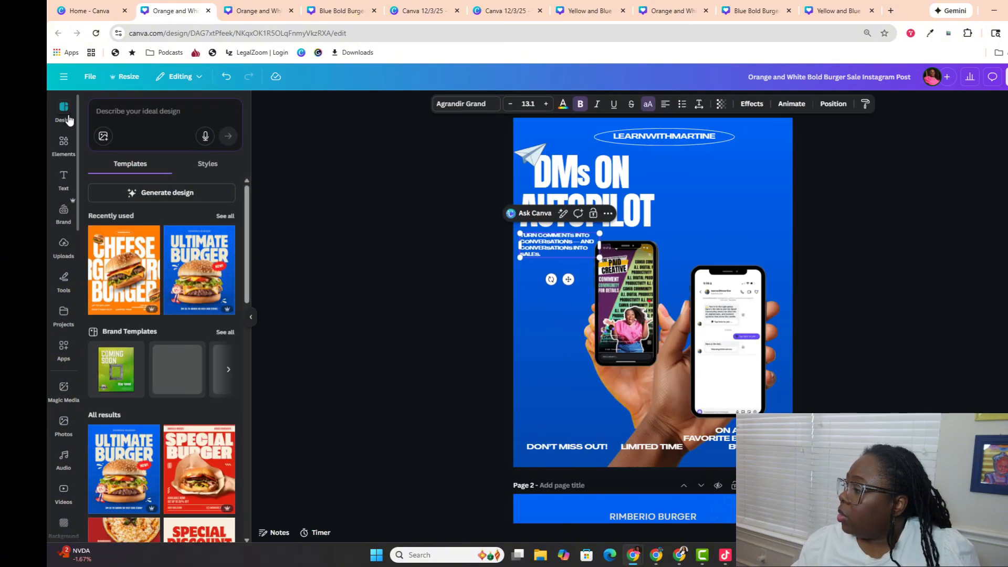
click(63, 145)
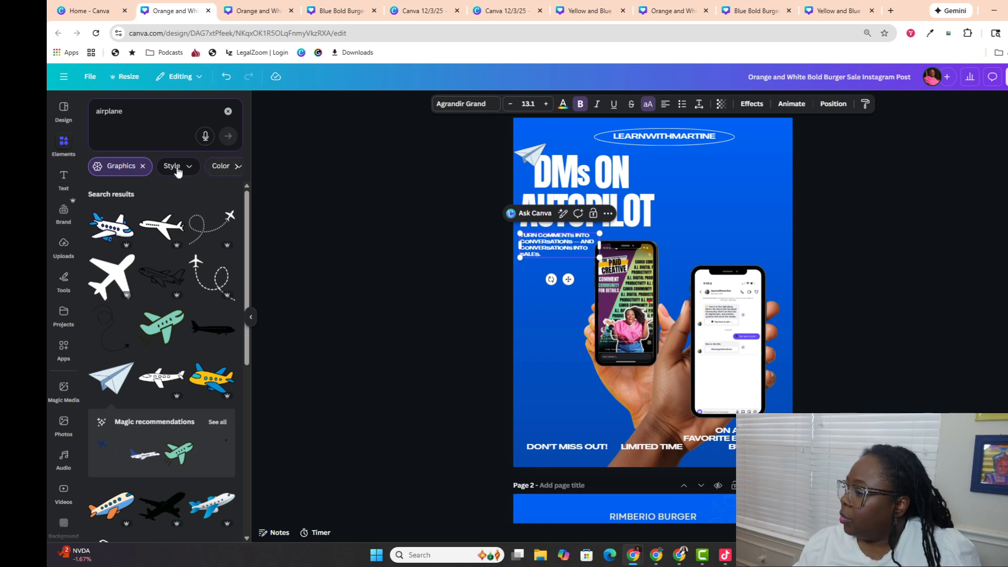
click(226, 111)
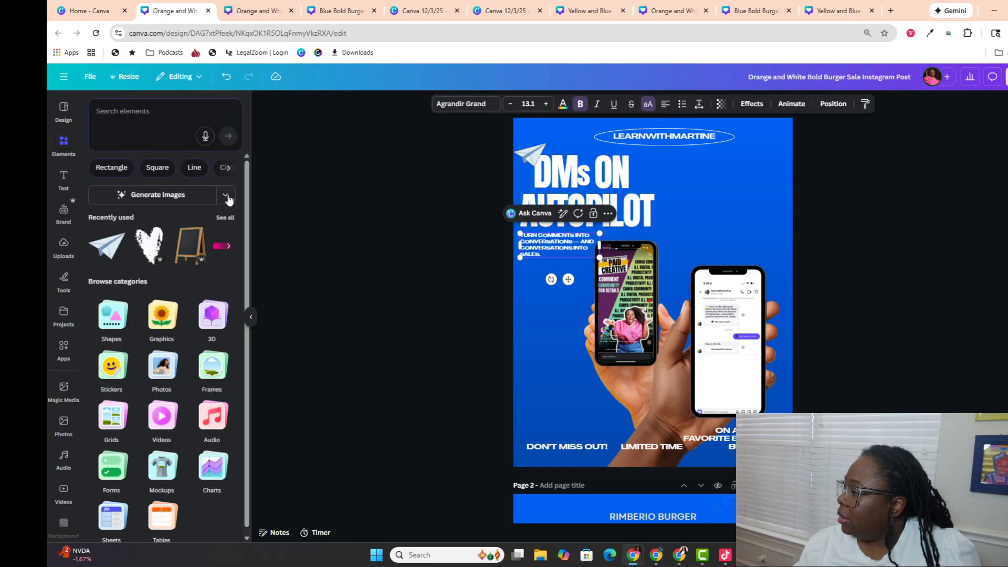
click(224, 217)
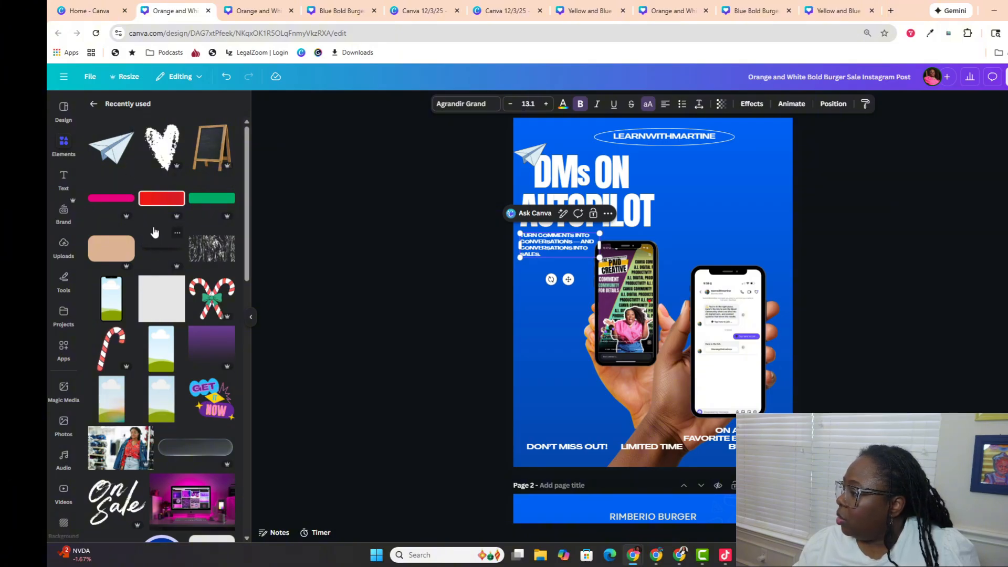
scroll(154, 231, down, 2)
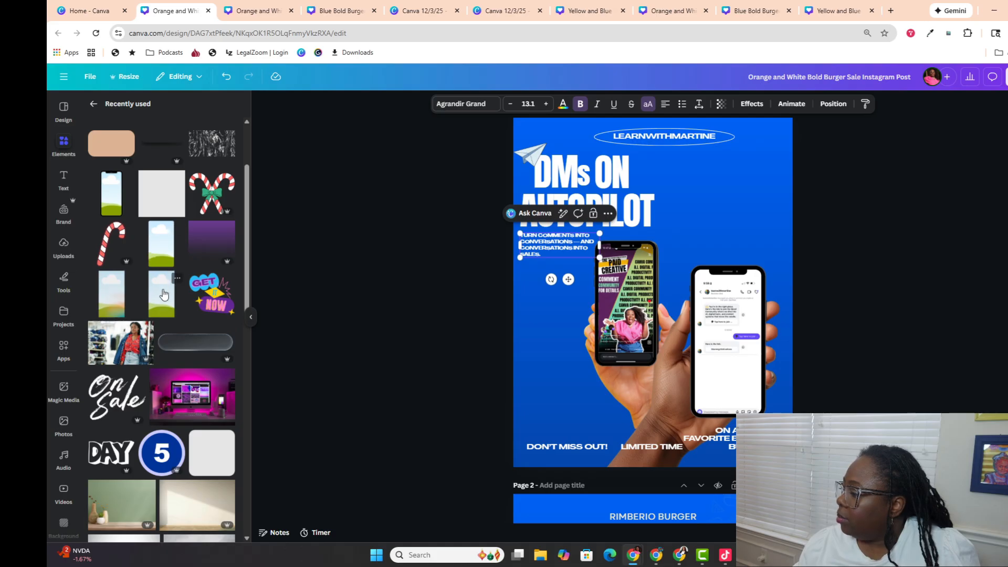
scroll(156, 270, up, 1)
scroll(157, 270, up, 2)
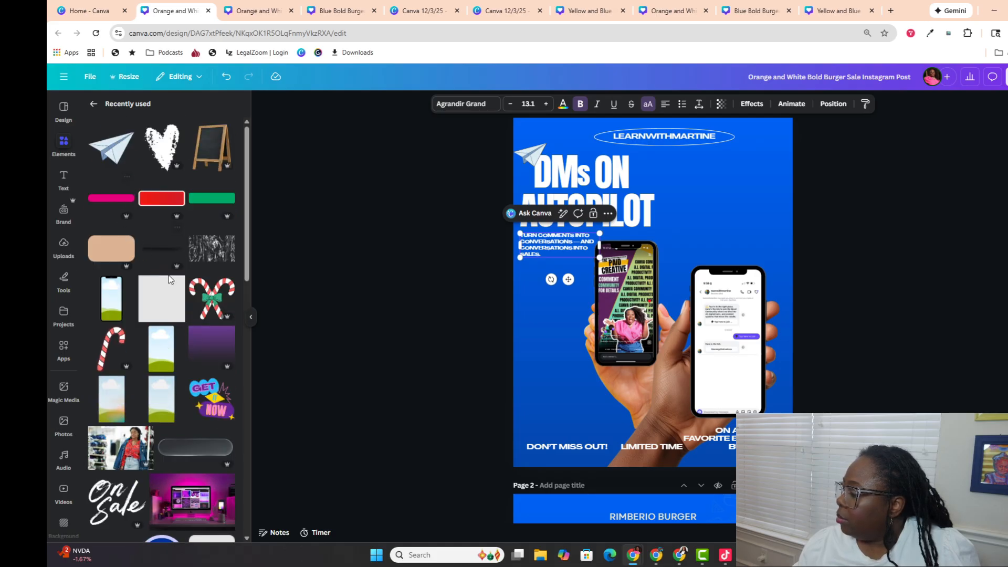
Step: Try adding the transparent glass pill-shaped bar near the tagline
click(191, 451)
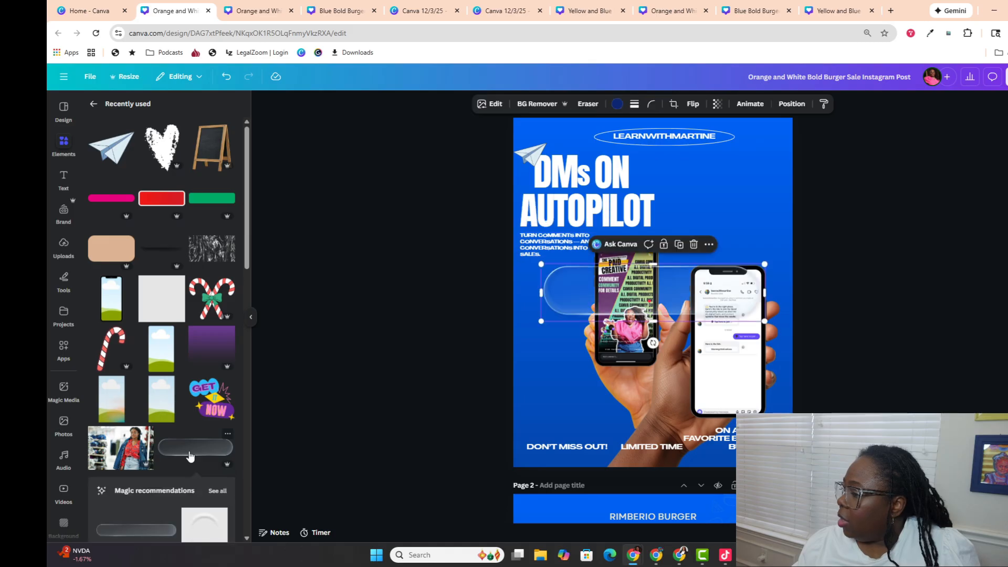
drag(589, 295, 440, 253)
click(544, 202)
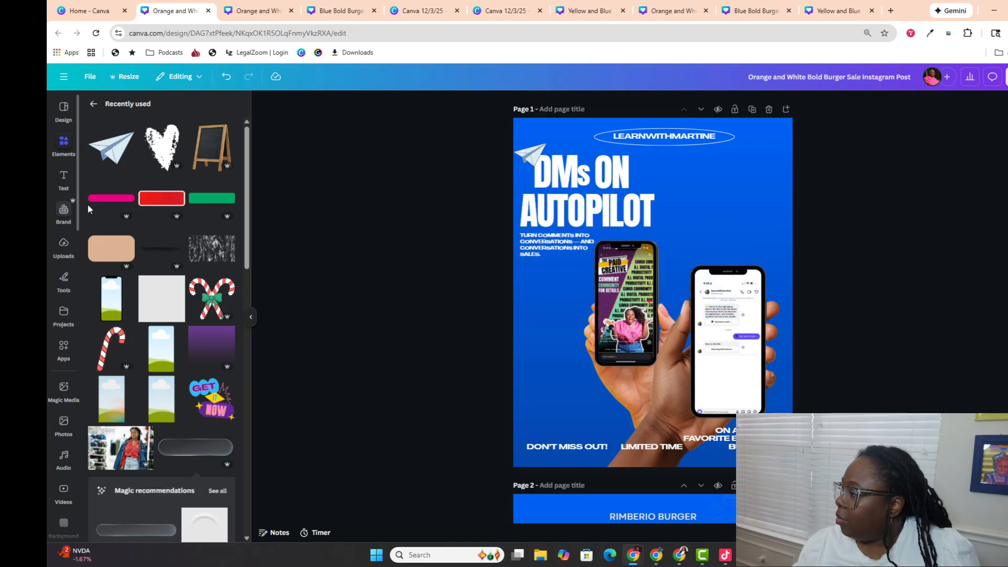
Step: Add the recently used green rectangle, place it over the tagline, and recolor it black
click(198, 203)
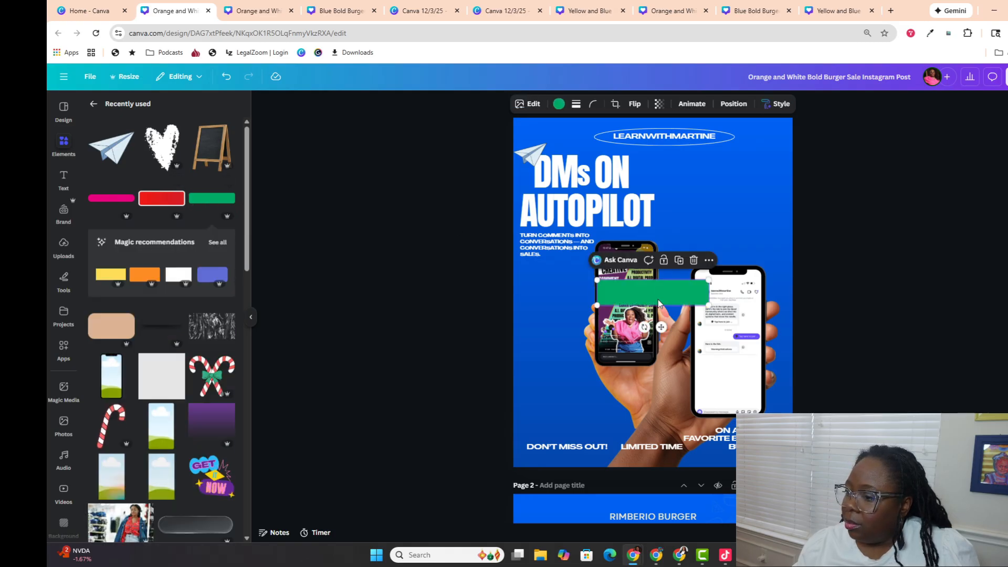
drag(644, 294, 547, 252)
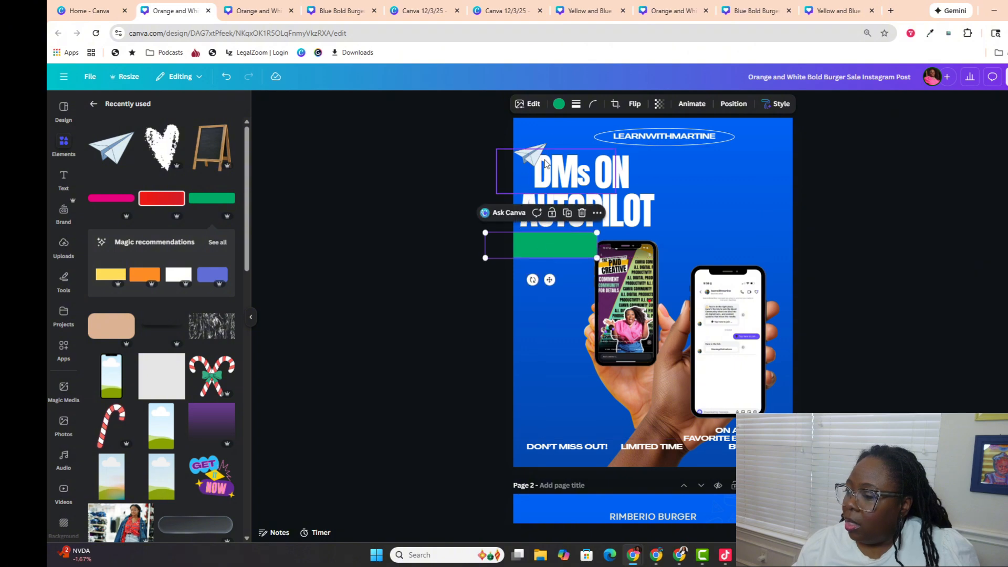
click(560, 104)
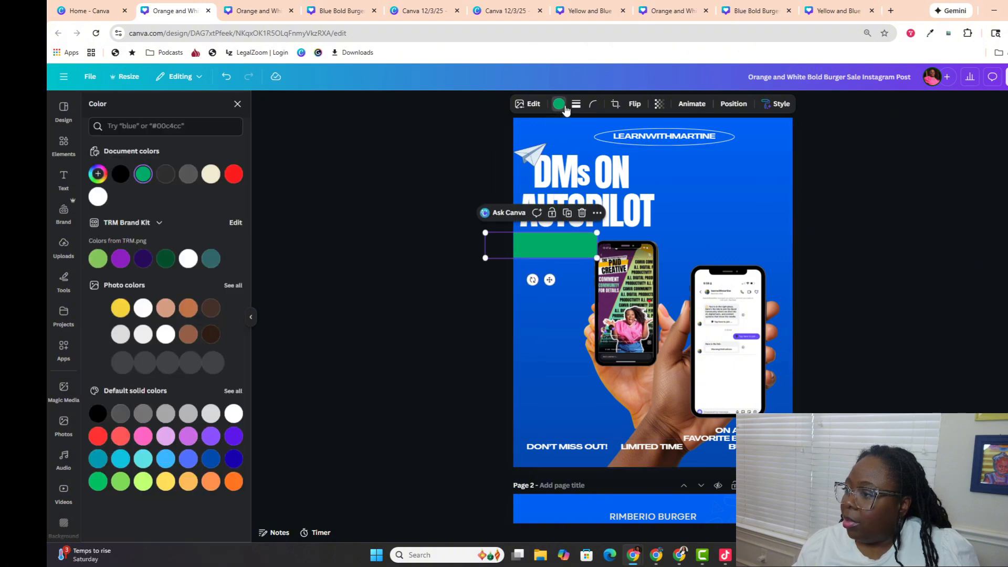
click(125, 172)
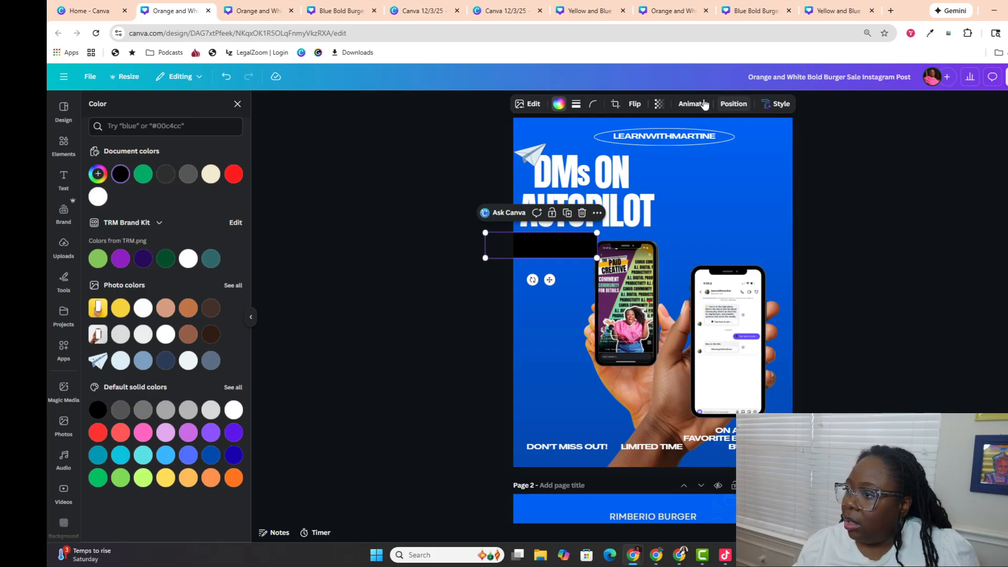
Step: Make the black rectangle mostly transparent, then enlarge and reposition it to frame the whole tagline
click(660, 105)
drag(680, 146, 626, 153)
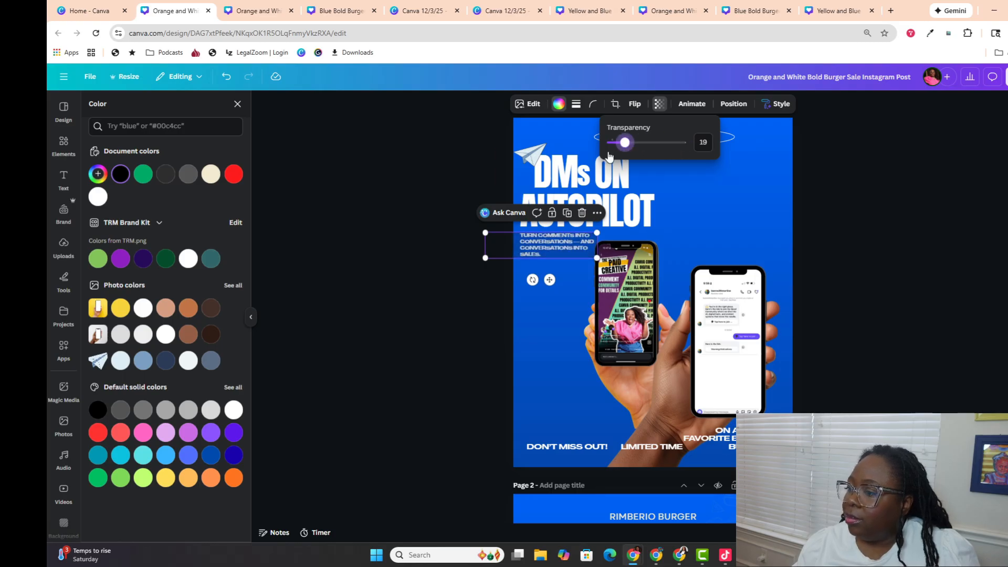
drag(623, 146, 620, 147)
drag(506, 242, 460, 258)
click(471, 245)
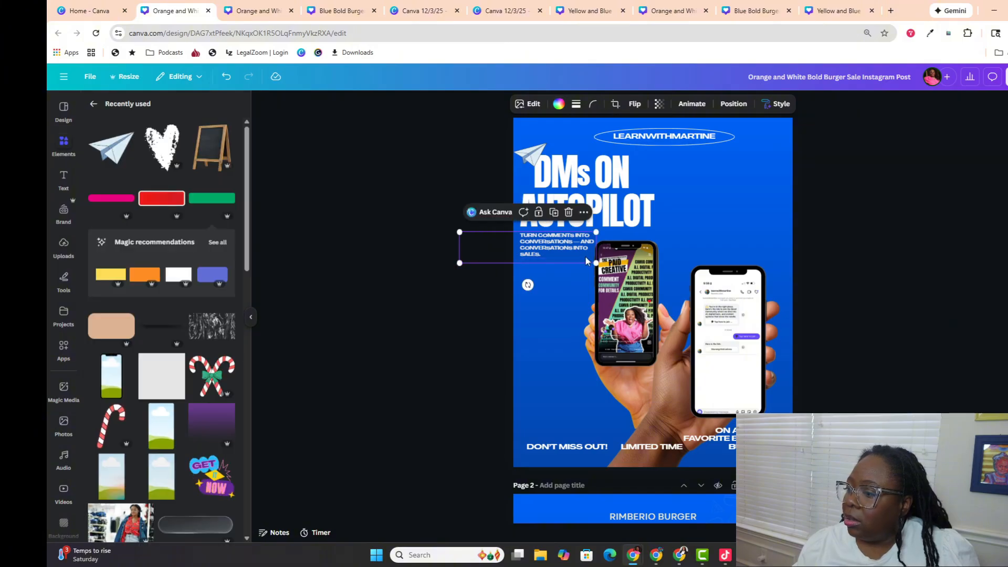
drag(593, 263, 610, 266)
drag(486, 253, 482, 247)
Step: Move the transparent black rectangle's layer directly beneath the tagline text and above the handle badge
click(723, 103)
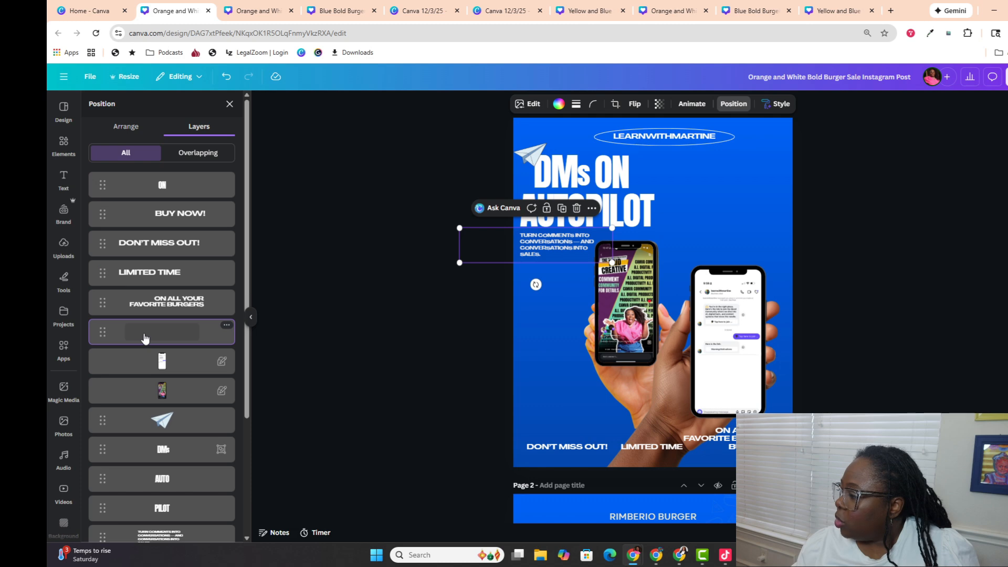
drag(146, 338, 137, 446)
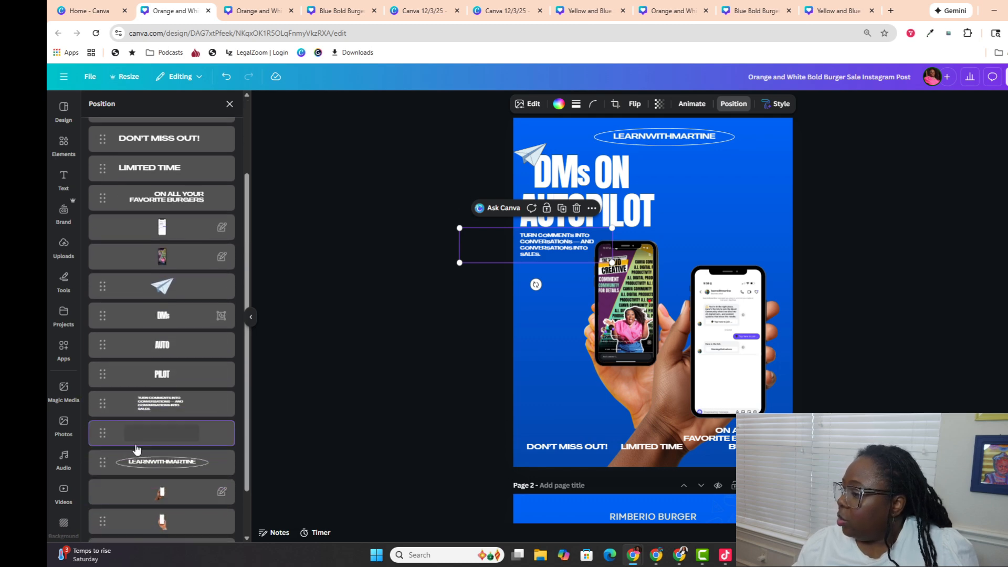
click(436, 330)
Step: Examine the tagline with its dark backing up close, and check how it sits in the overall post
drag(875, 532, 892, 533)
scroll(436, 406, up, 1)
scroll(434, 406, up, 2)
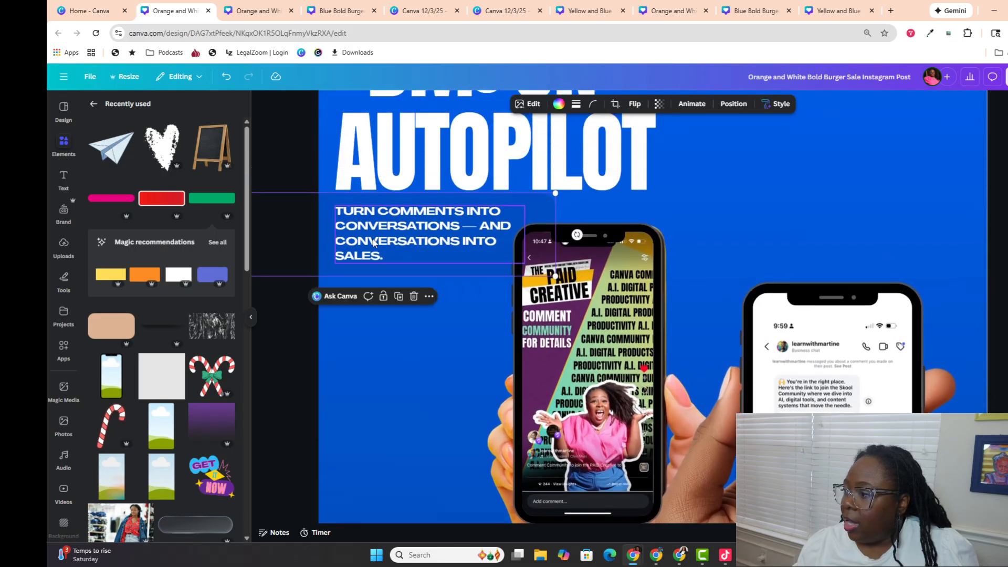
click(405, 263)
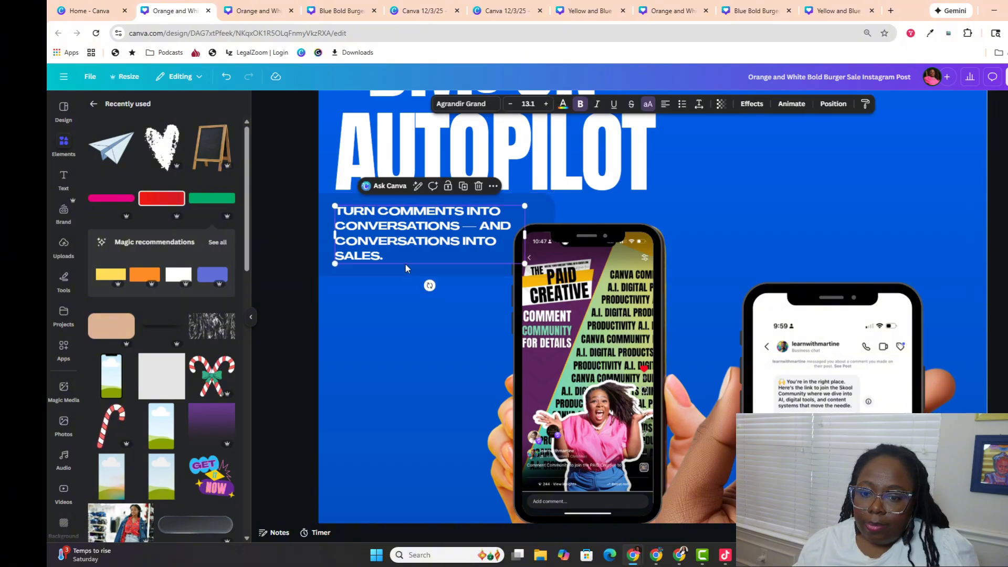
click(368, 401)
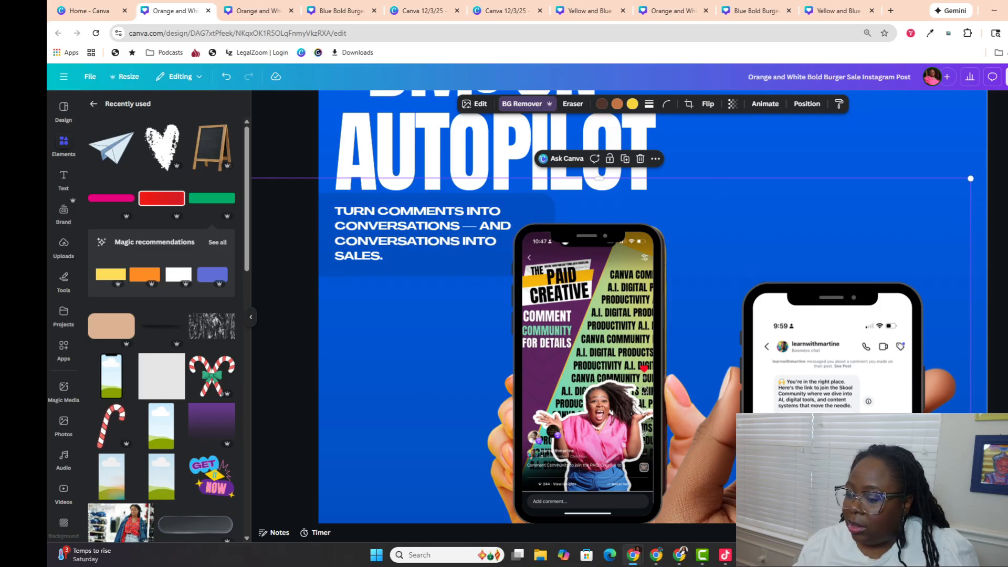
key(Escape)
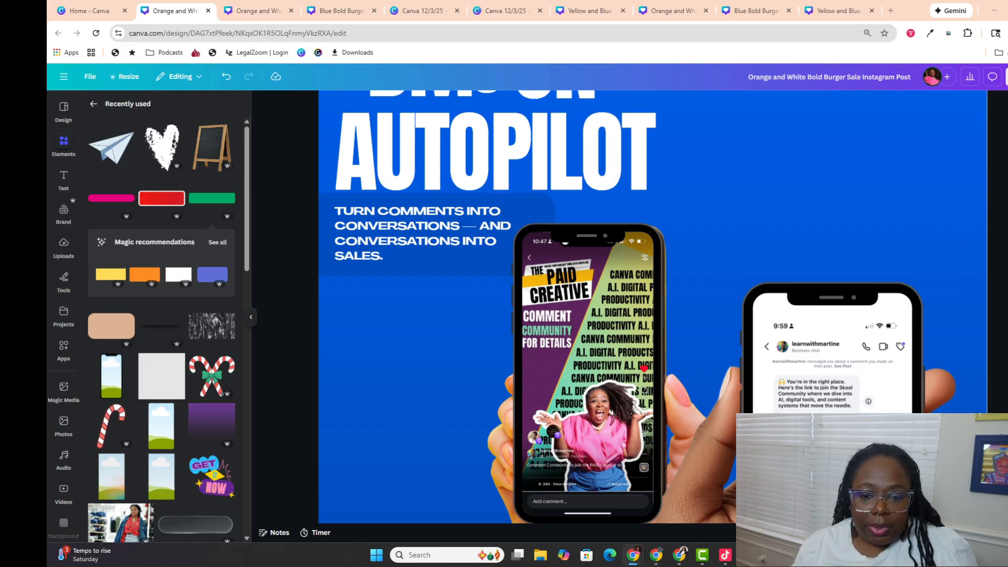
click(356, 342)
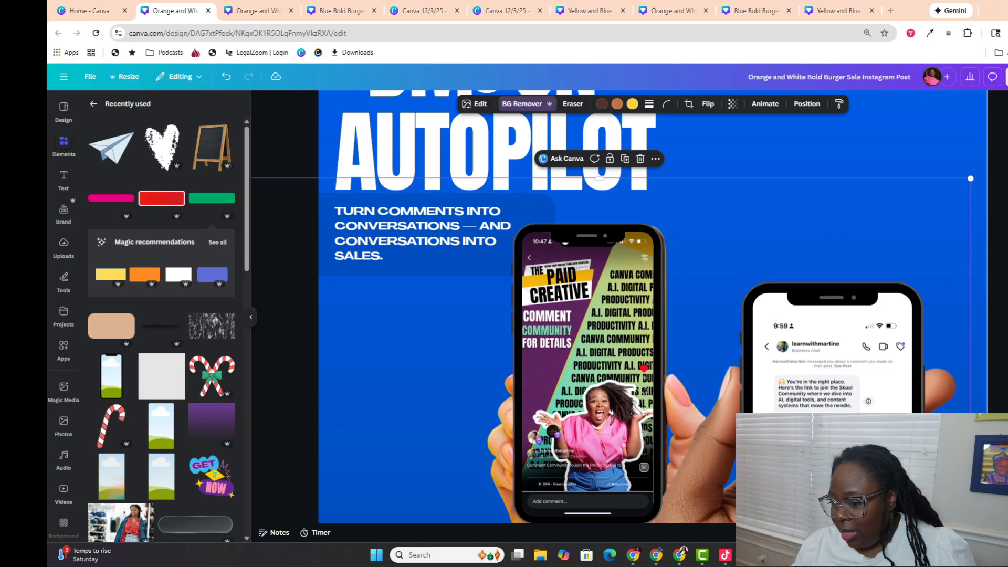
drag(866, 532, 856, 532)
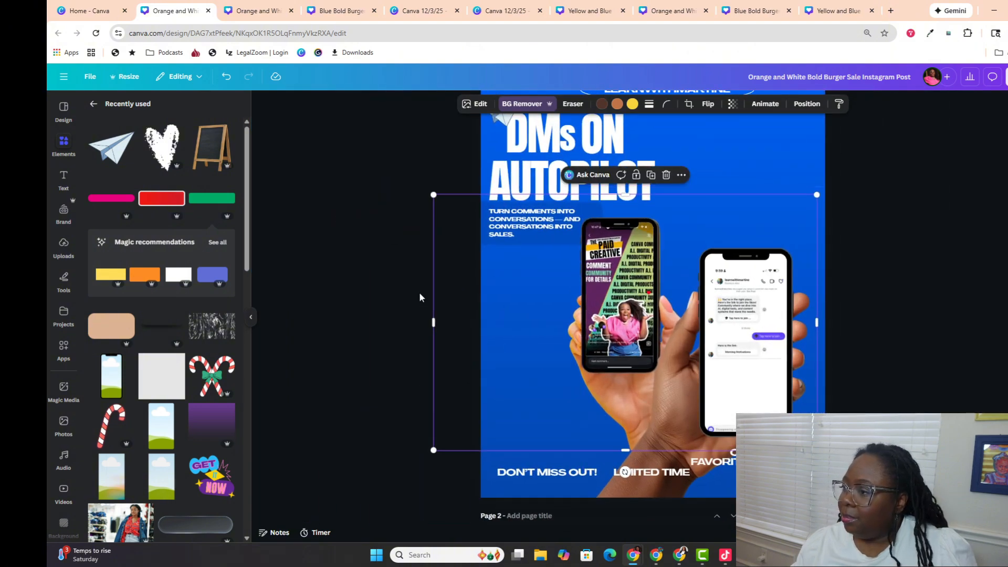
click(377, 272)
scroll(386, 262, up, 1)
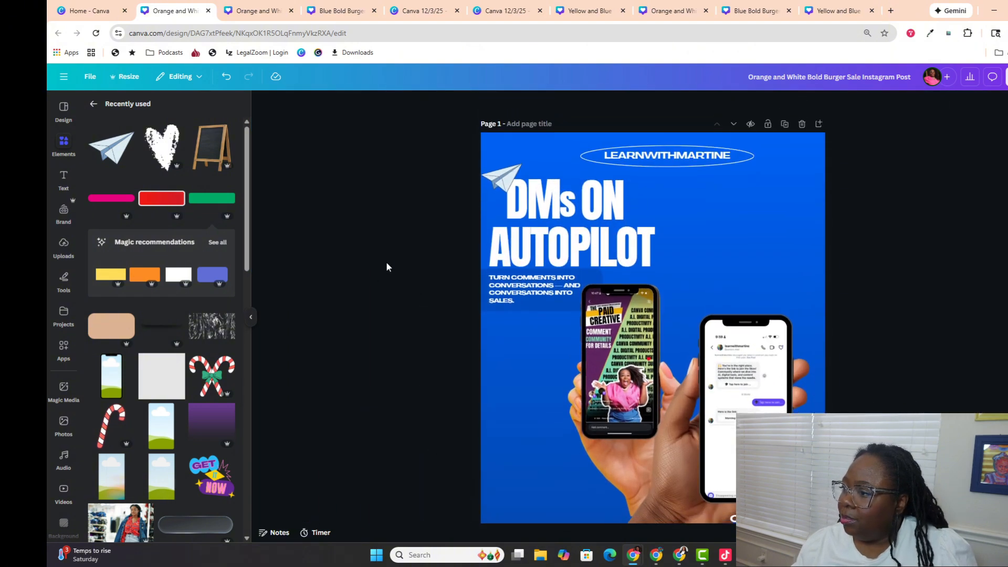
scroll(386, 261, down, 2)
scroll(386, 262, up, 1)
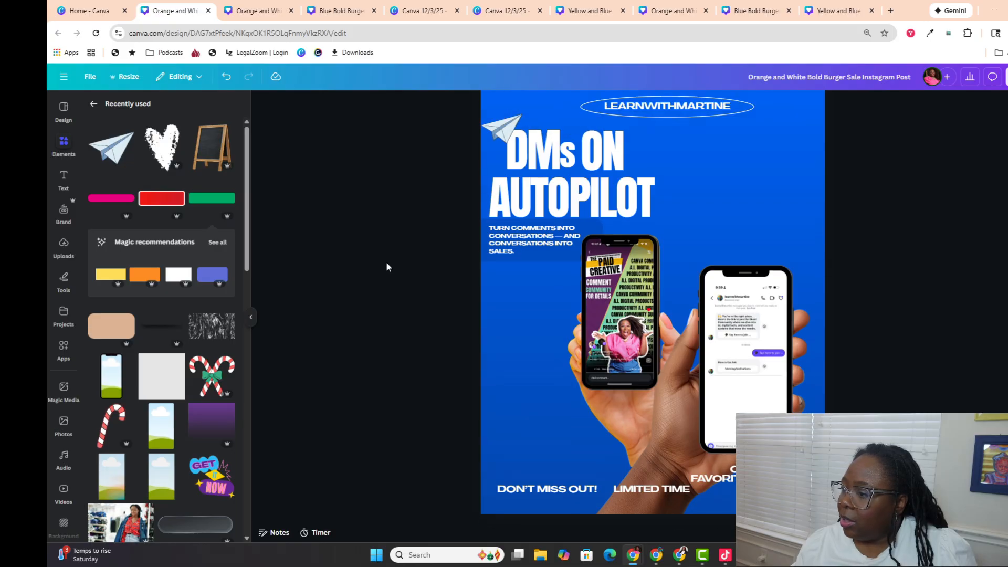
scroll(387, 263, up, 1)
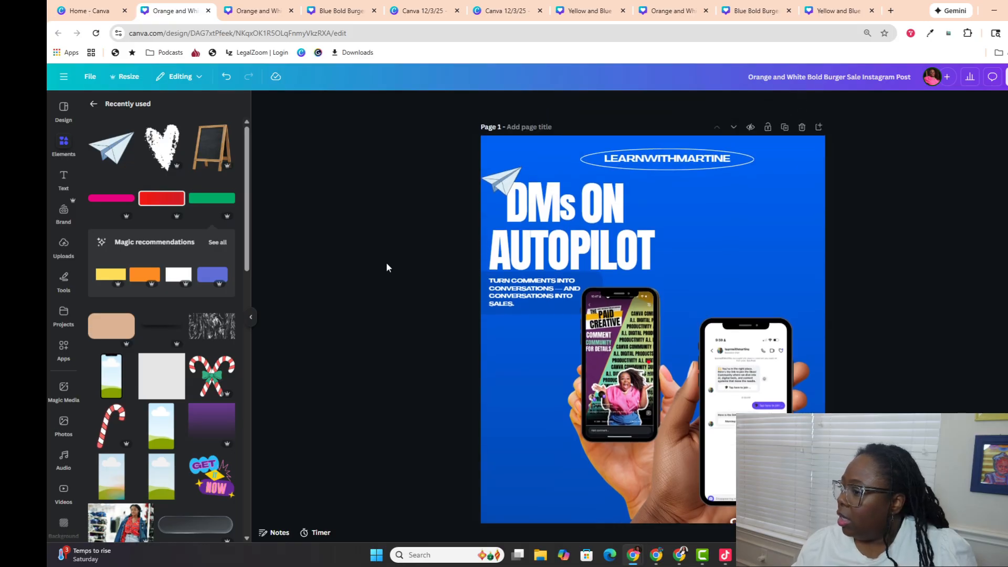
Step: Add the recently used pink bar, rotate it diagonally across the post's upper-right corner, and enlarge it
click(105, 200)
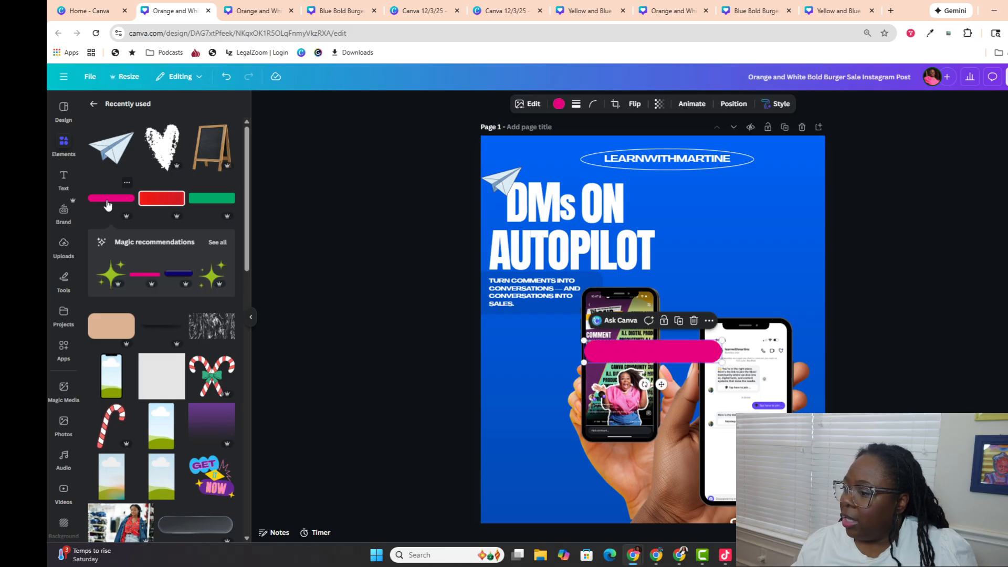
drag(644, 384, 806, 157)
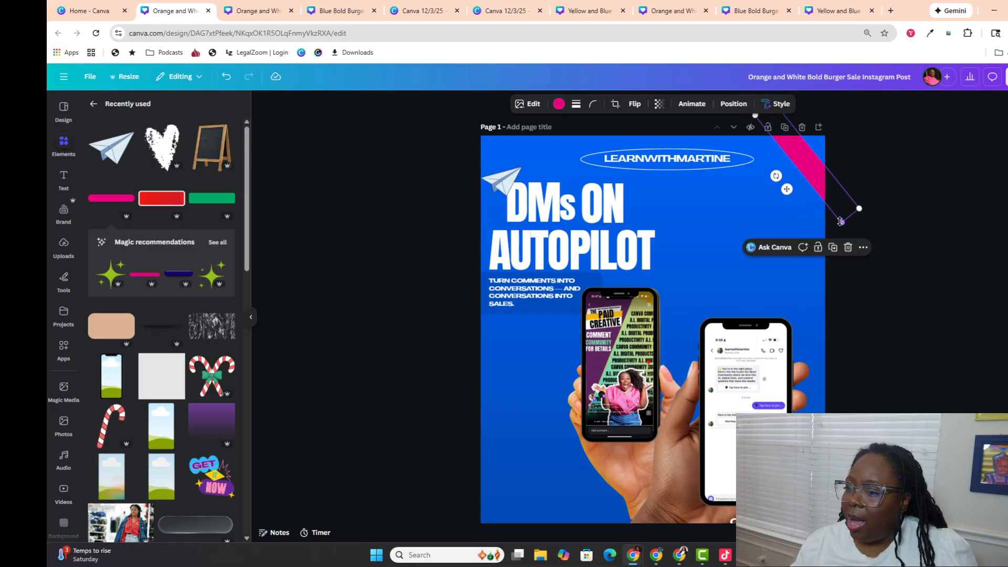
drag(839, 223, 929, 372)
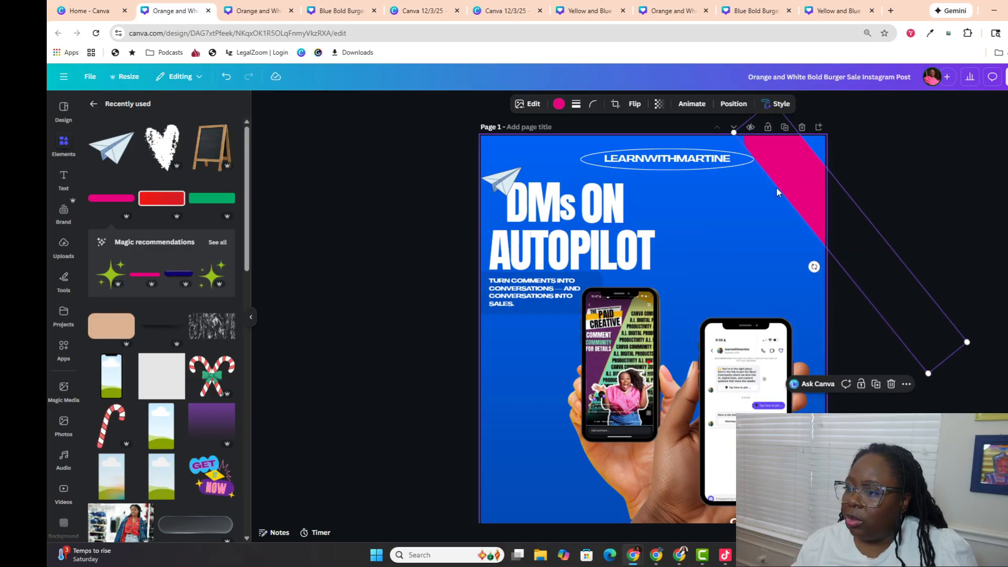
mouse_move(790, 162)
mouse_down()
mouse_move(785, 148)
mouse_move(775, 200)
mouse_move(814, 168)
mouse_move(803, 173)
mouse_up()
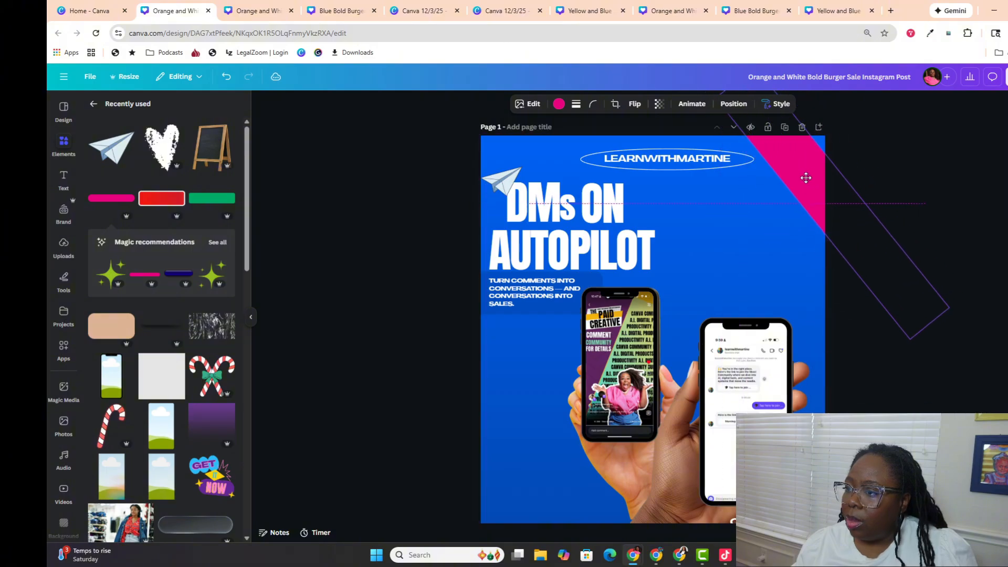
Step: Try to scale down the oval handle badge without changing its font size
click(662, 166)
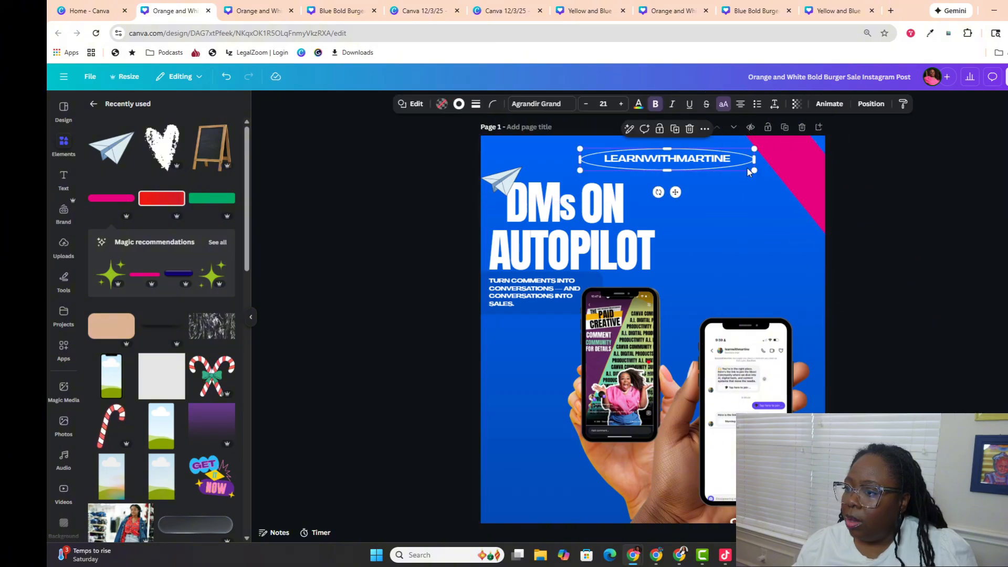
drag(754, 171, 692, 160)
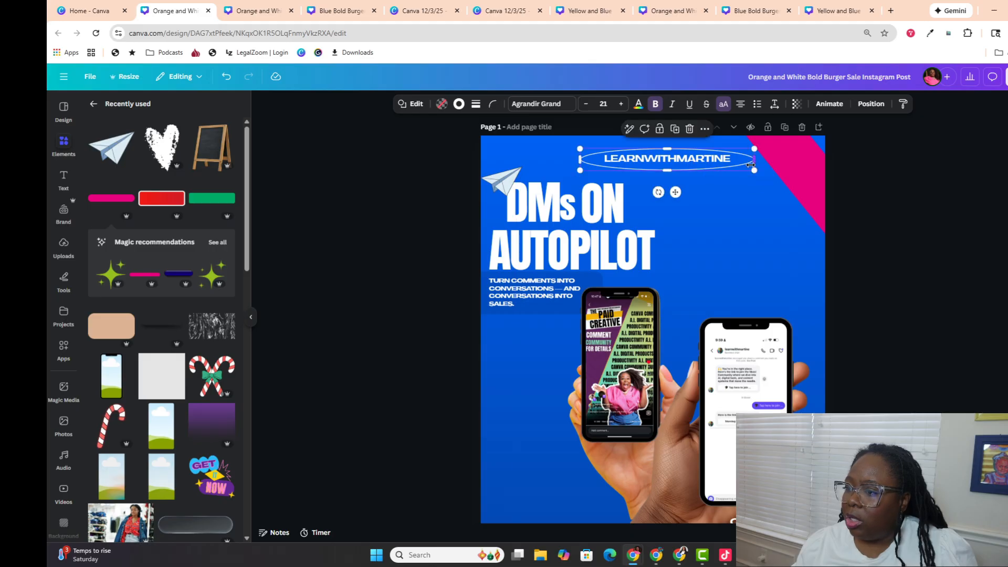
drag(753, 170, 672, 160)
drag(755, 171, 712, 159)
click(686, 162)
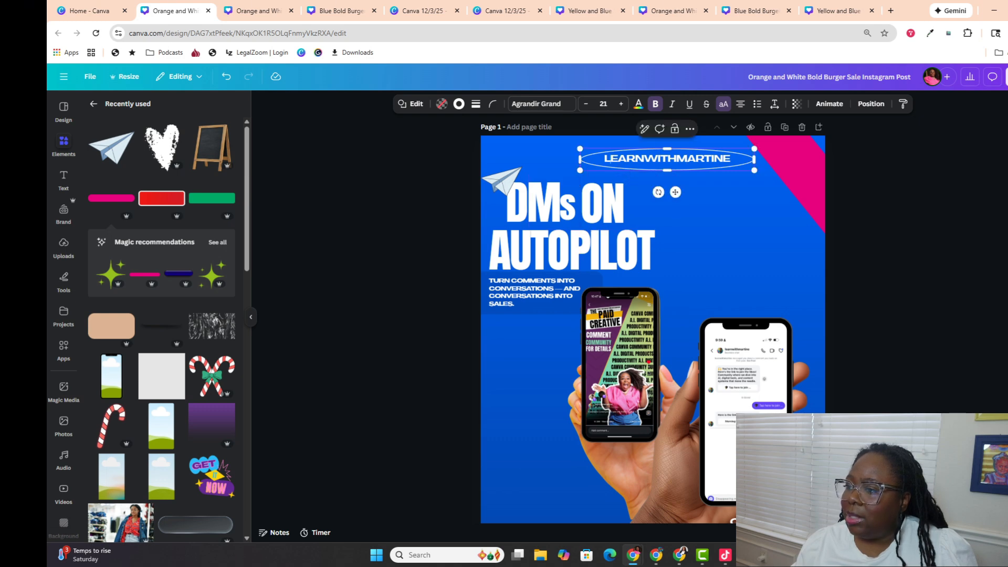
click(561, 161)
click(596, 163)
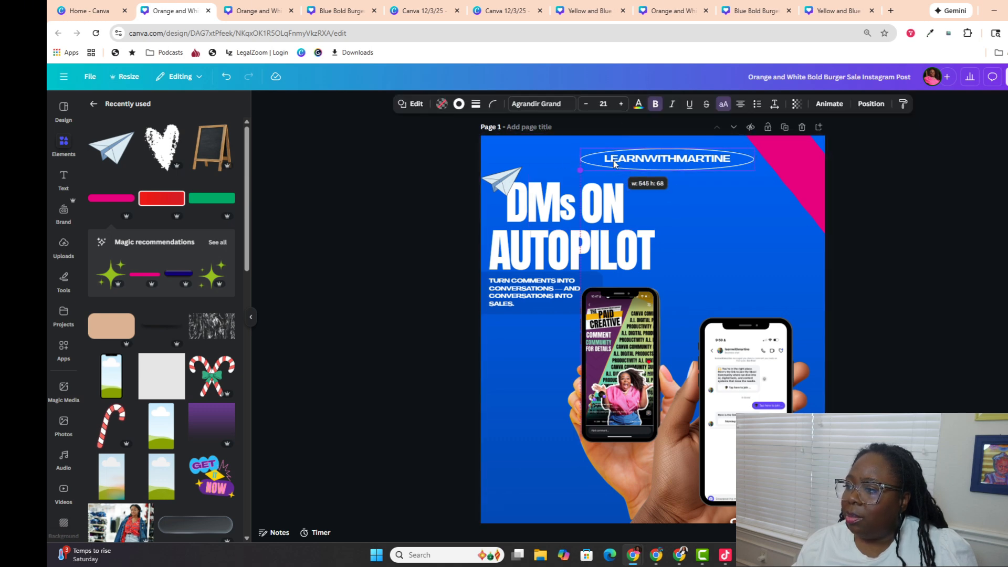
click(614, 160)
Step: Set the handle badge's font size to 15, shrink its oval, and shift it away from the pink bar
click(585, 104)
click(585, 104)
click(585, 104)
click(586, 104)
click(585, 104)
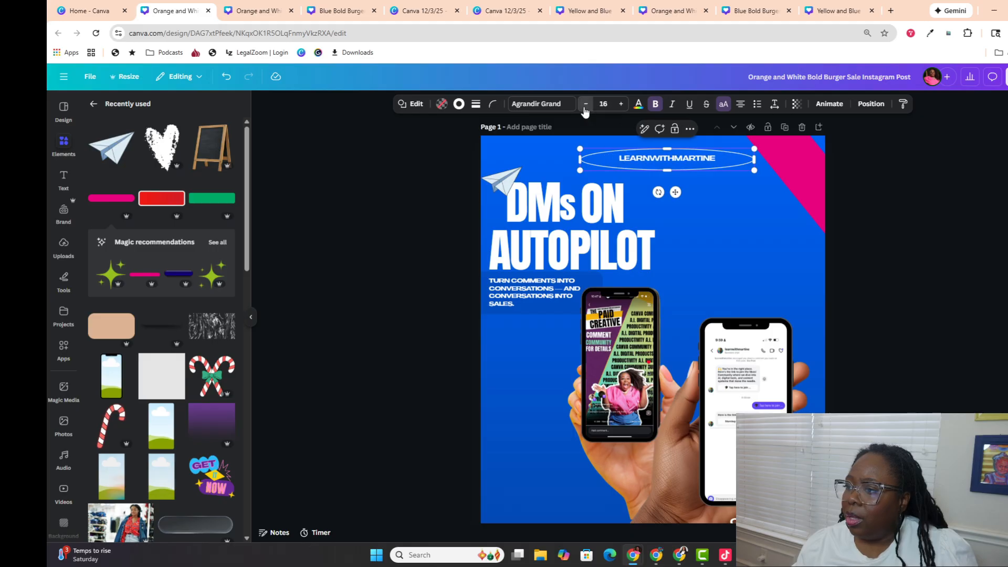
click(585, 104)
drag(578, 169, 619, 165)
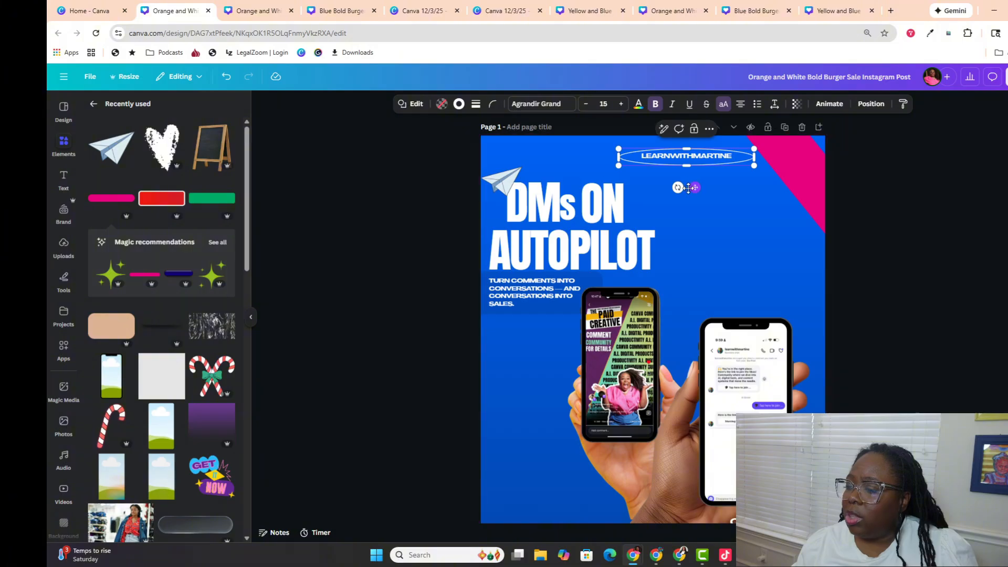
drag(690, 186, 662, 194)
Step: Enlarge the diagonal pink bar and reposition it to fill most of the post's upper-right corner
click(797, 164)
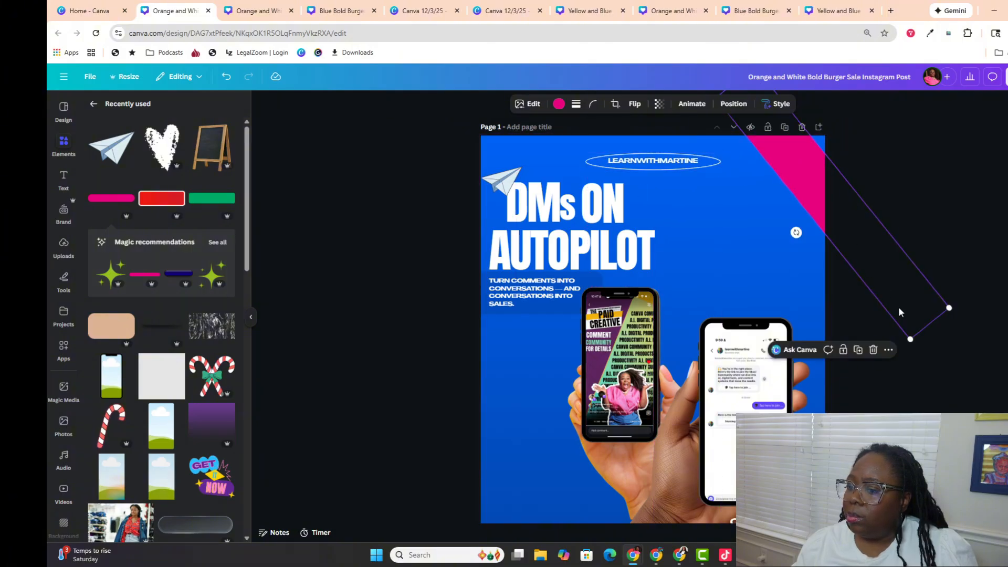
drag(910, 339, 962, 430)
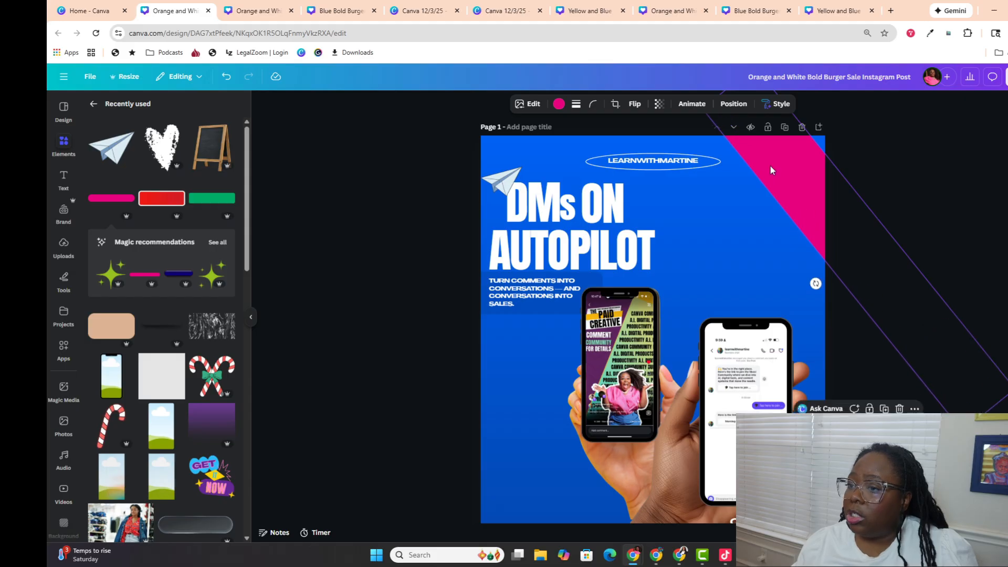
drag(771, 169, 787, 156)
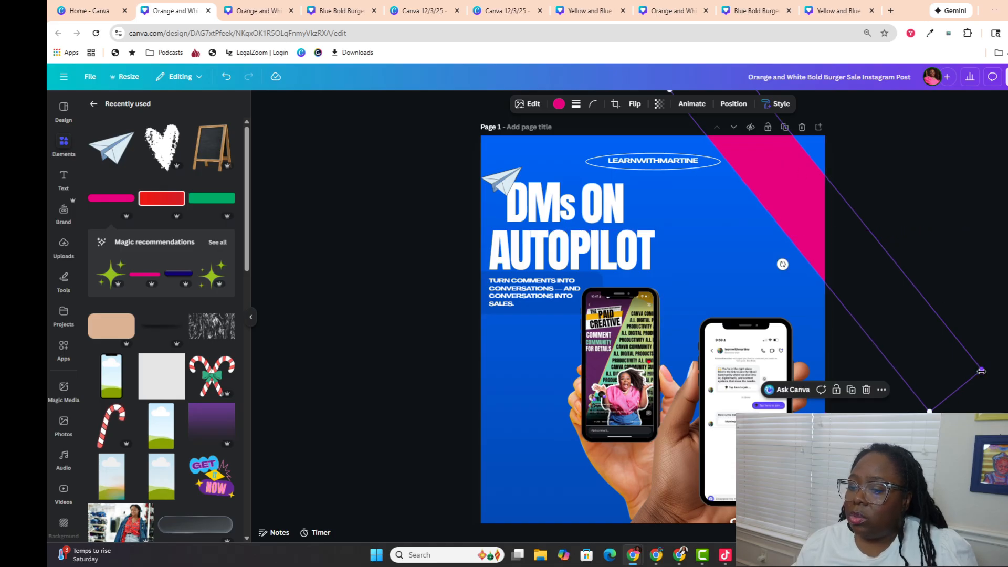
drag(982, 373, 1005, 415)
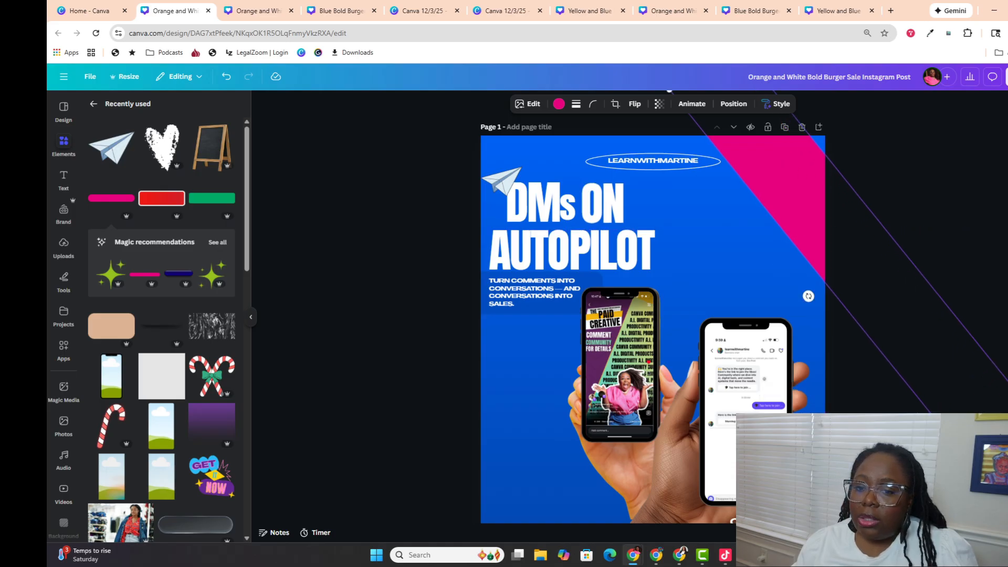
drag(763, 158, 749, 143)
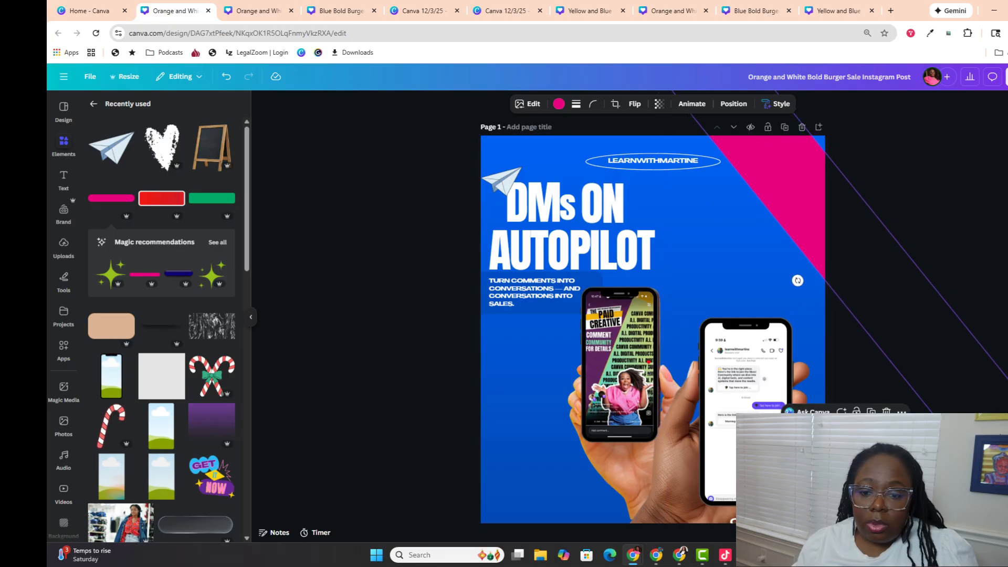
click(471, 190)
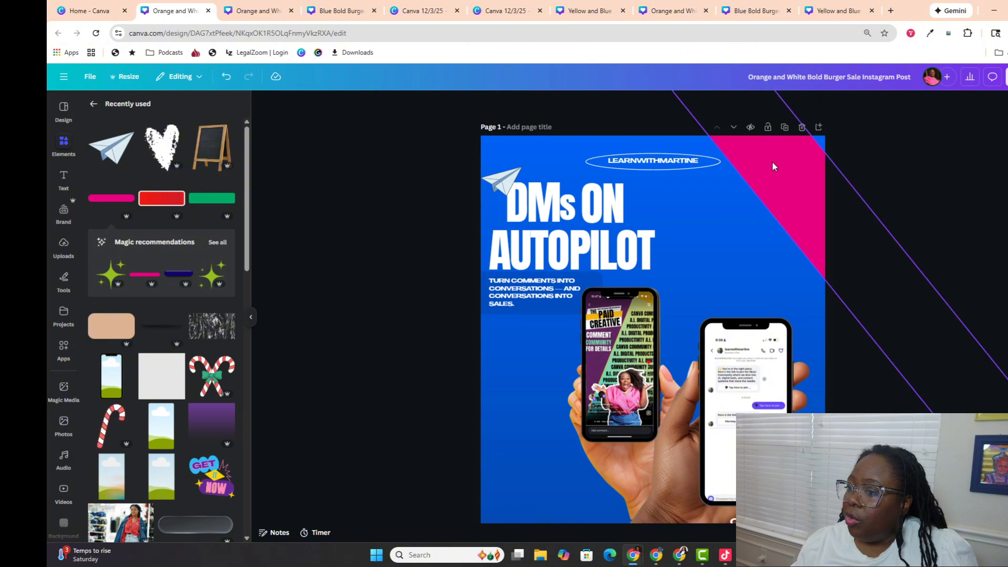
click(777, 167)
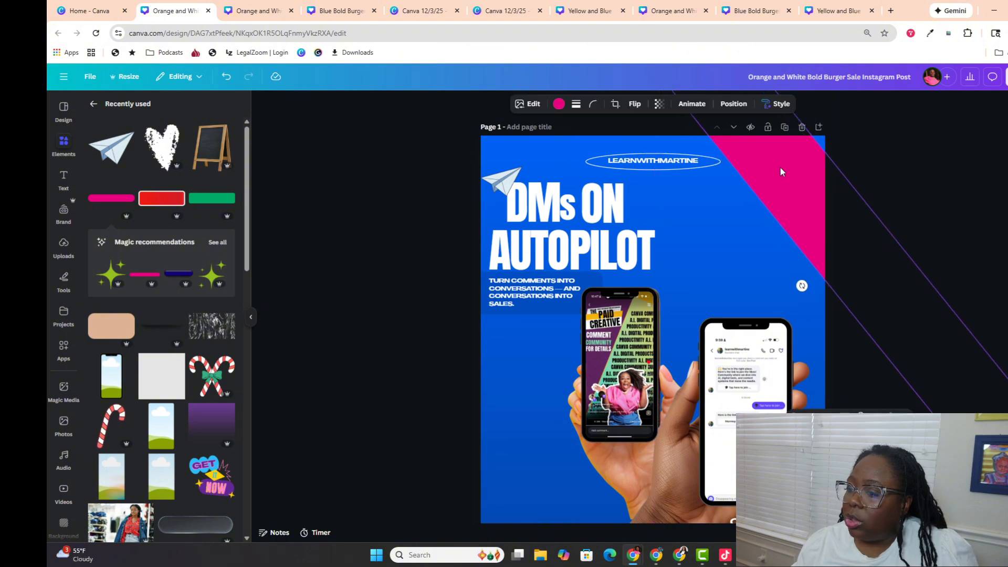
click(412, 328)
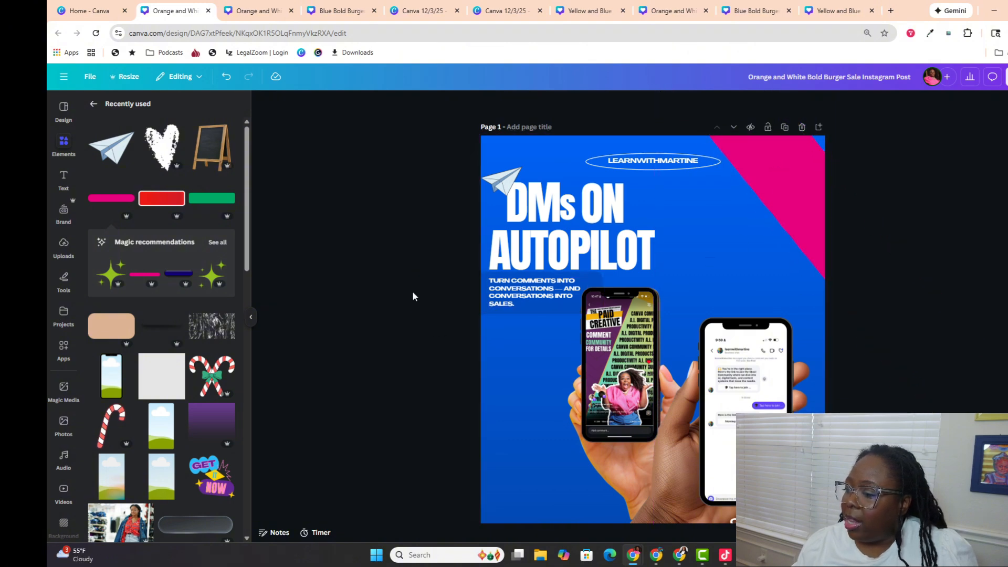
Step: Shift the handle badge further away from the pink accent and move the pink bar farther into the post's upper-right corner
scroll(412, 295, down, 1)
scroll(413, 294, up, 1)
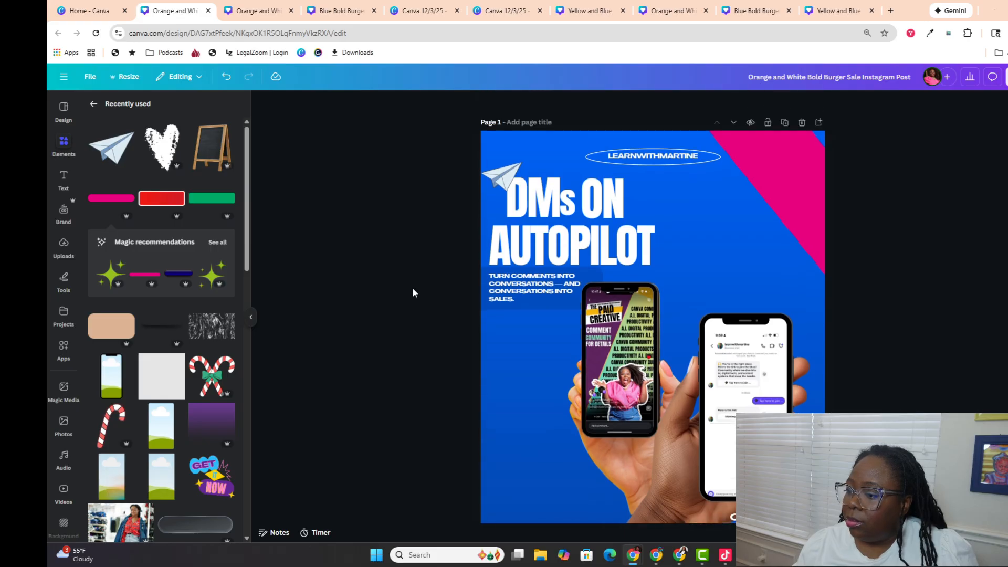
drag(652, 161, 625, 156)
drag(753, 168, 782, 141)
click(999, 209)
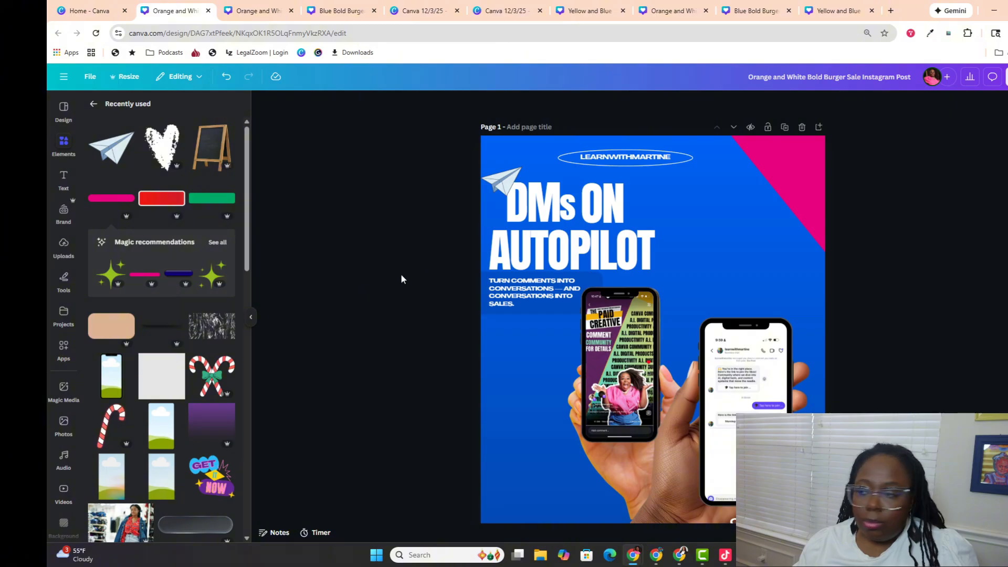
Step: Search the elements library for "message pattern" and show all matching graphics
drag(413, 271, 544, 308)
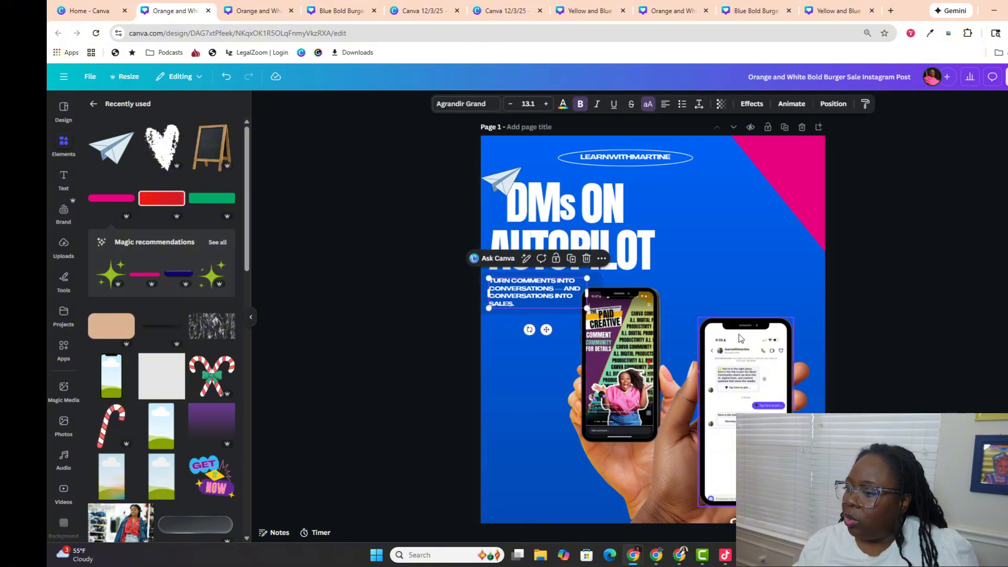
click(93, 104)
click(137, 112)
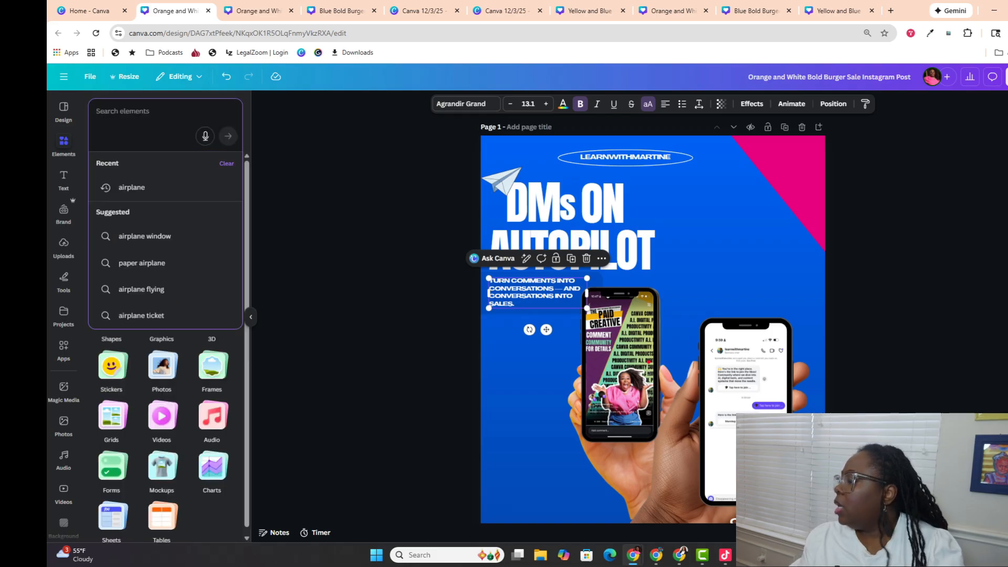
text(ma)
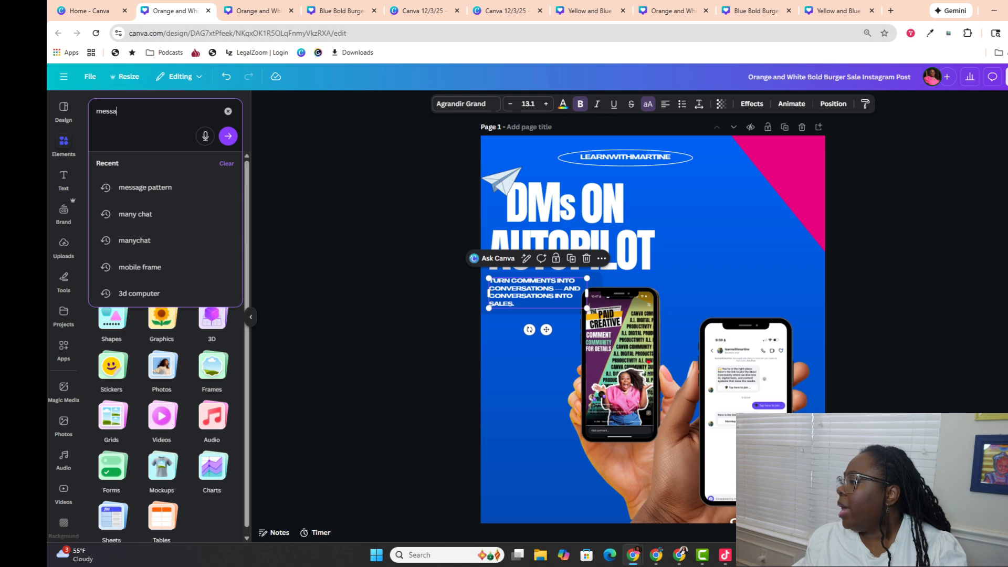
text(ssage pat)
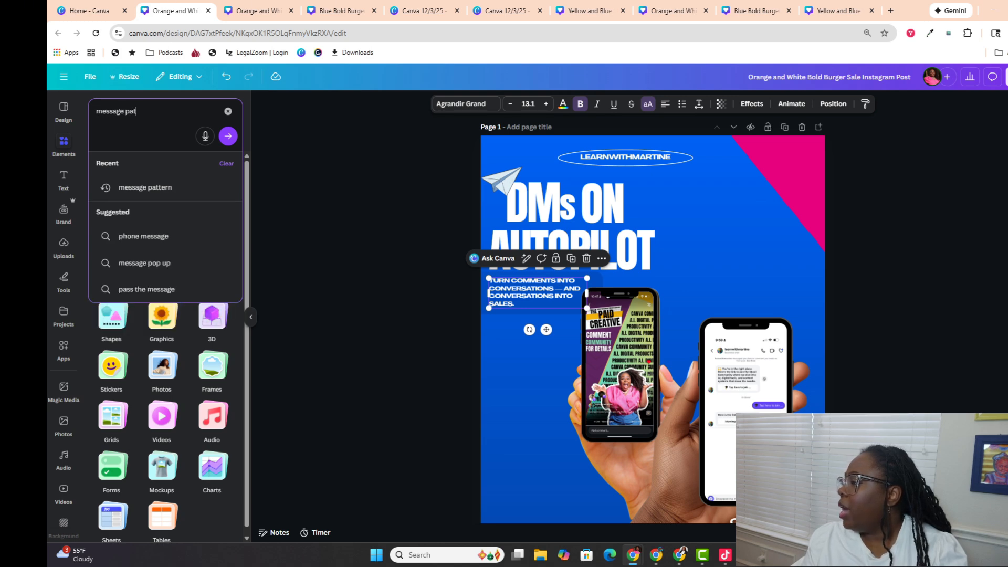
text(tern)
key(Return)
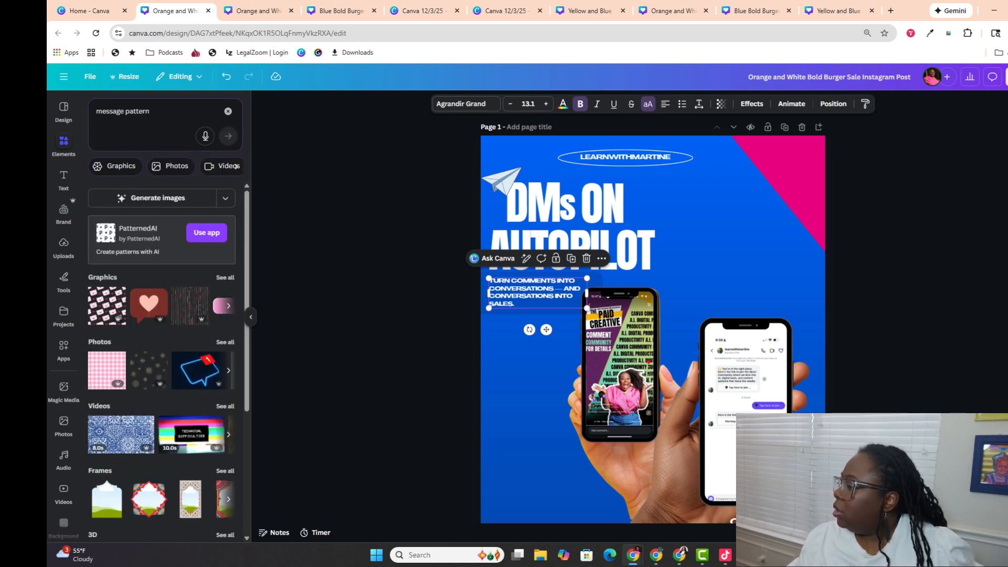
click(225, 278)
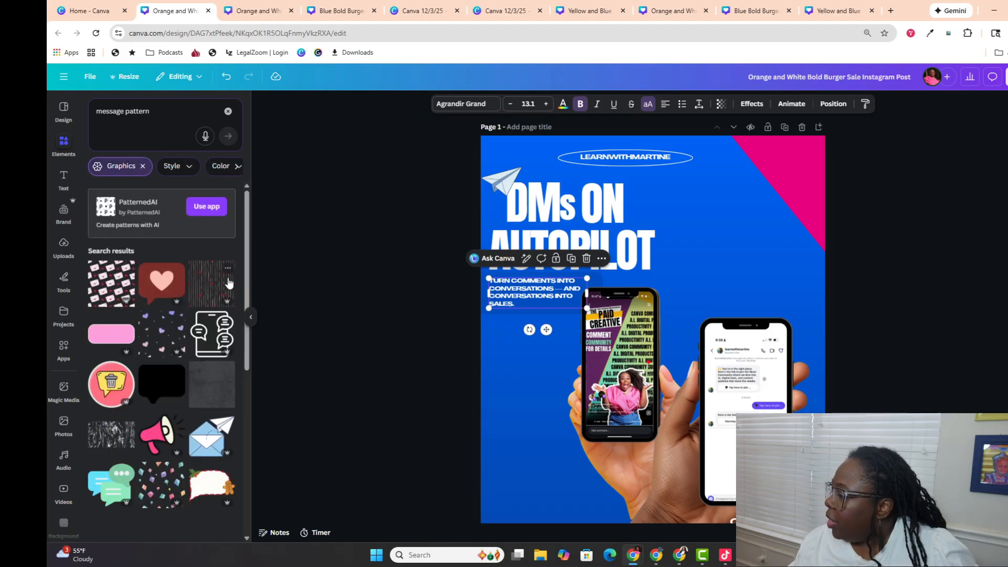
Step: Look through the pattern graphics and add the distressed, scratched texture to the post
scroll(121, 238, down, 1)
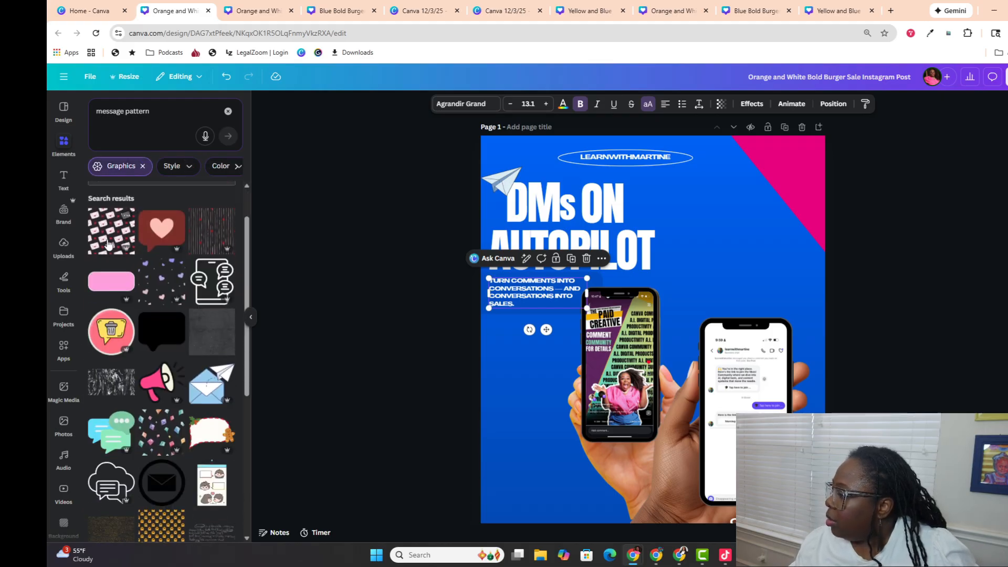
scroll(150, 274, down, 1)
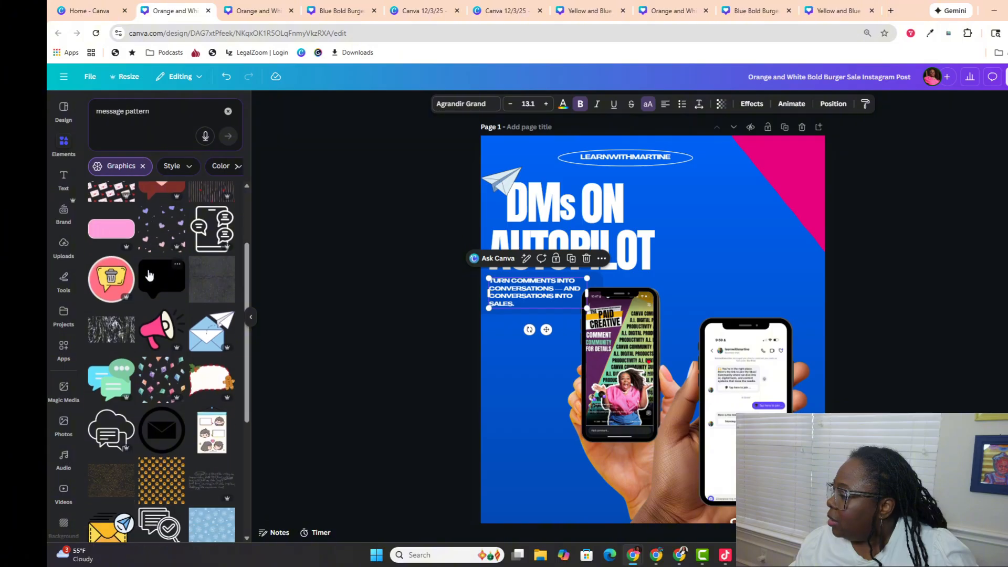
scroll(150, 274, down, 2)
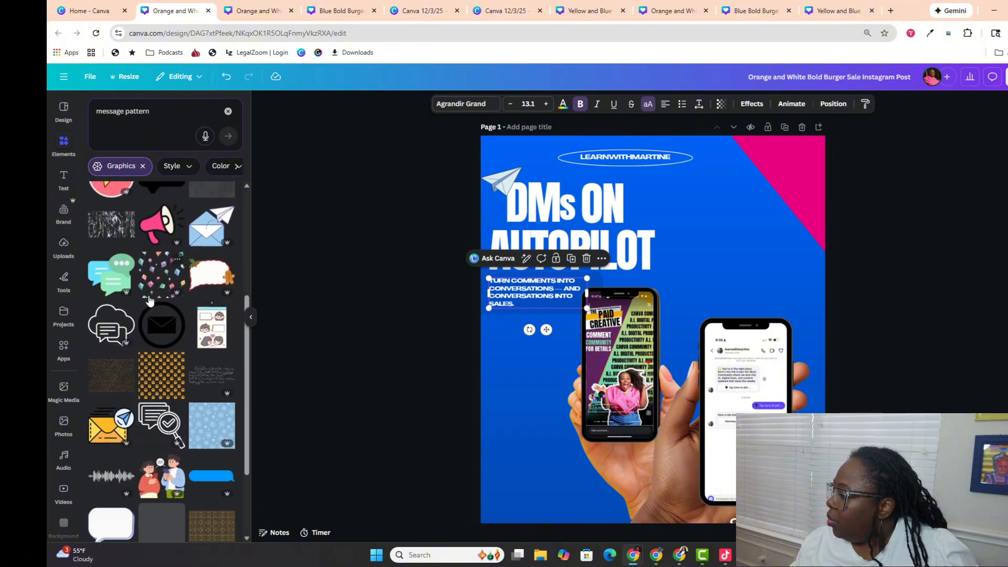
scroll(150, 287, down, 1)
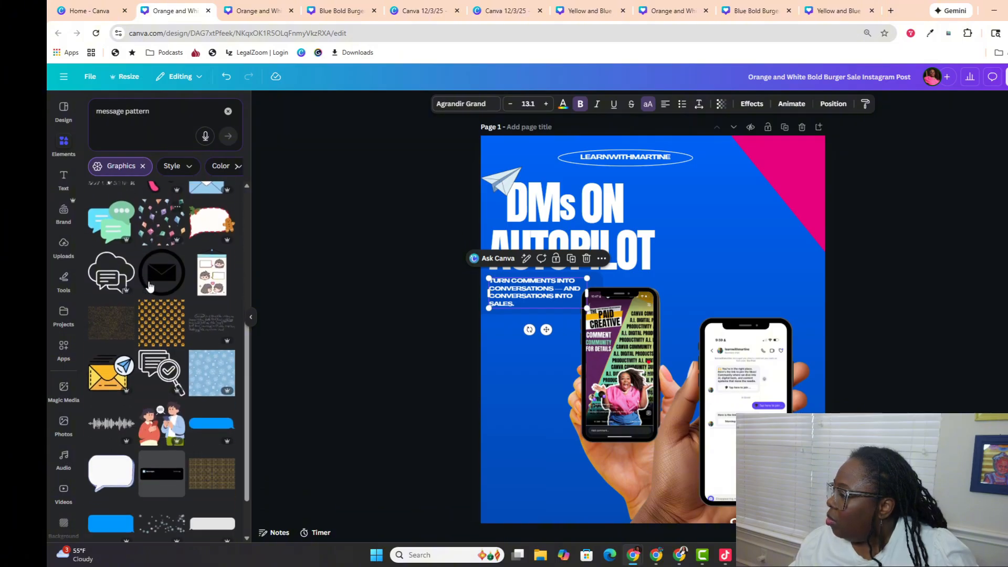
scroll(136, 287, up, 2)
click(120, 283)
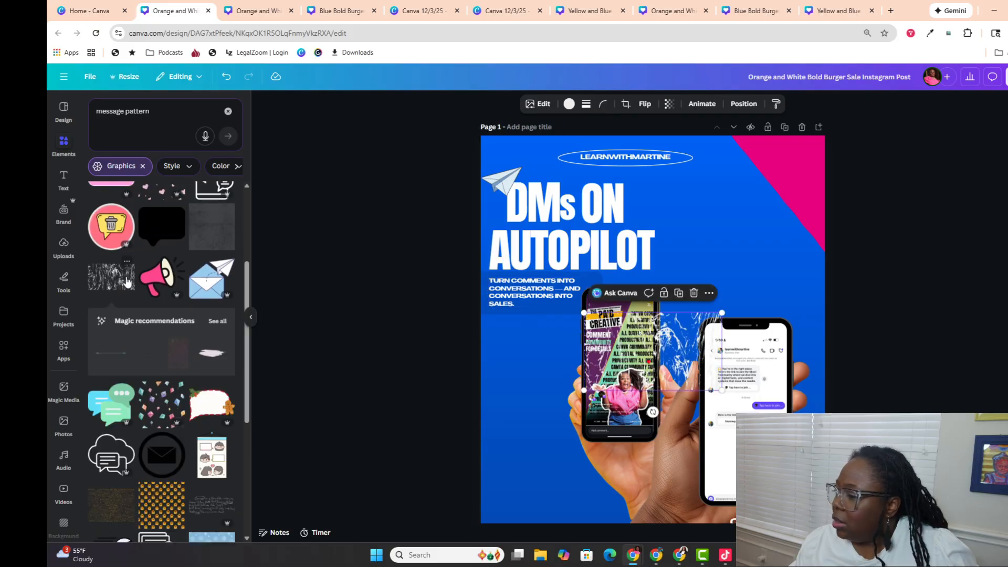
Step: Place the distressed texture from the post's upper-left corner and enlarge it to cover the whole first page
drag(651, 344, 548, 161)
drag(616, 203, 721, 480)
scroll(577, 151, down, 4)
scroll(577, 151, down, 4)
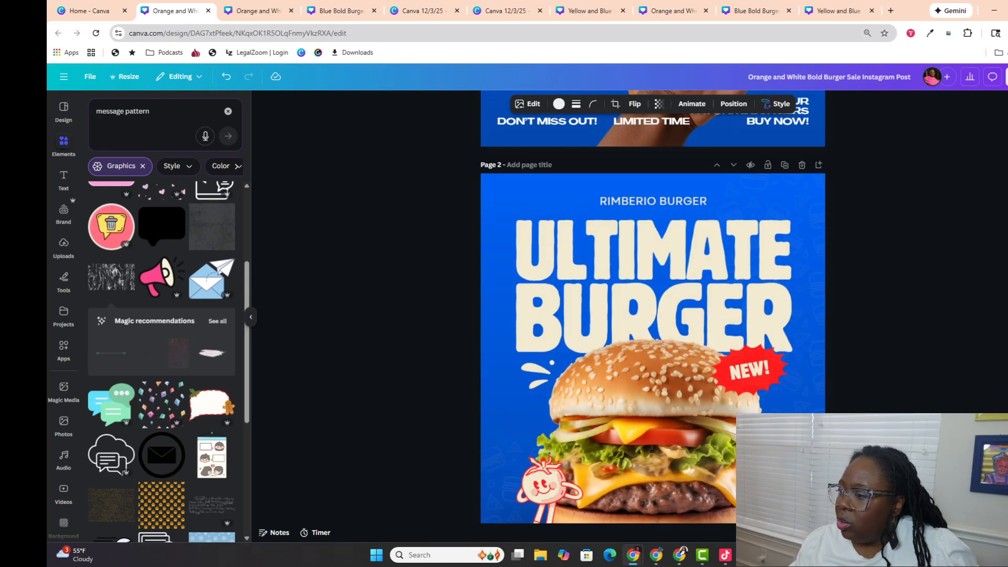
scroll(546, 200, up, 3)
drag(479, 218, 47, 171)
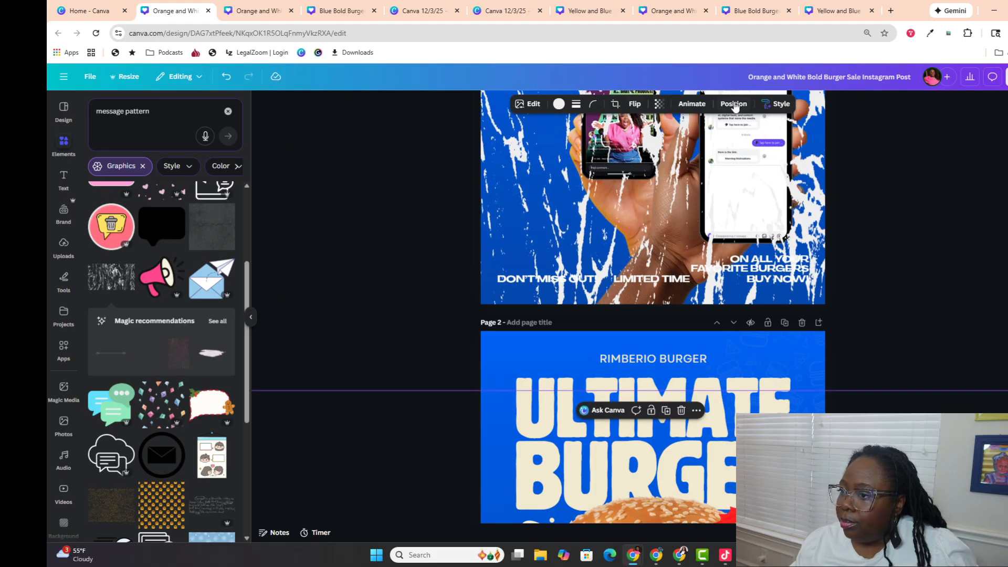
scroll(998, 173, up, 3)
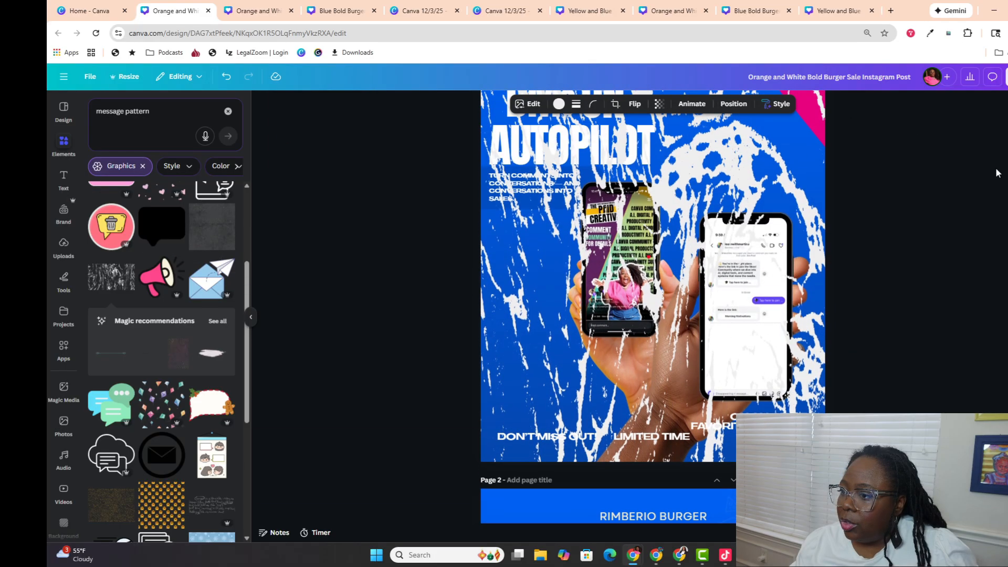
Step: Reorder the texture layer beneath the hands, phones, text and shadow, and set its transparency to 22
click(733, 103)
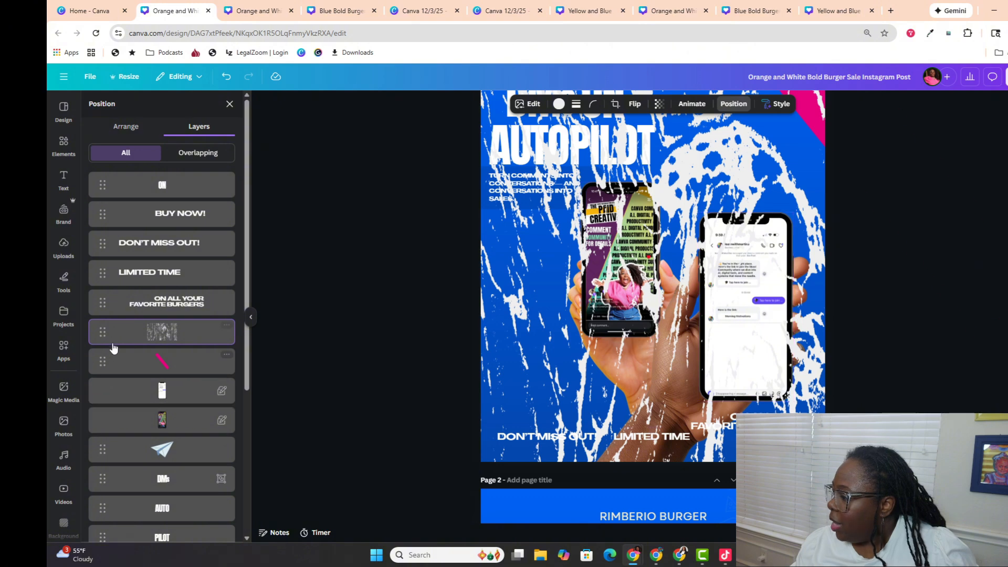
drag(111, 342, 139, 512)
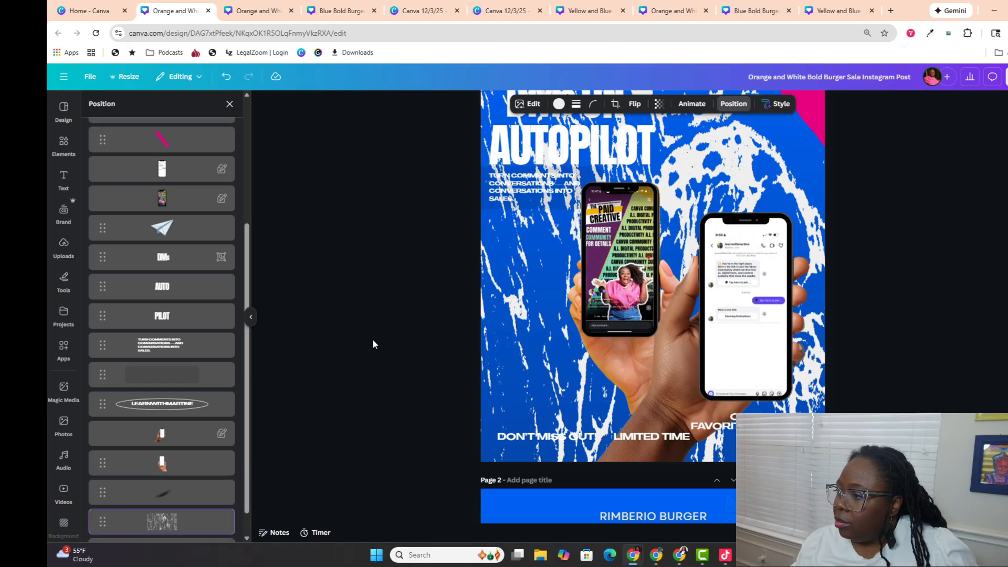
click(659, 103)
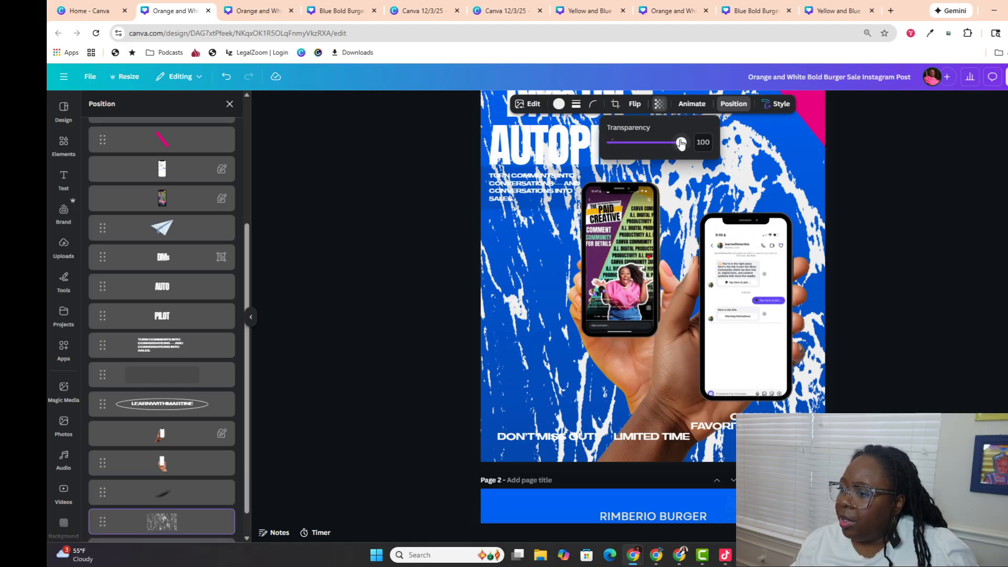
drag(682, 142, 629, 167)
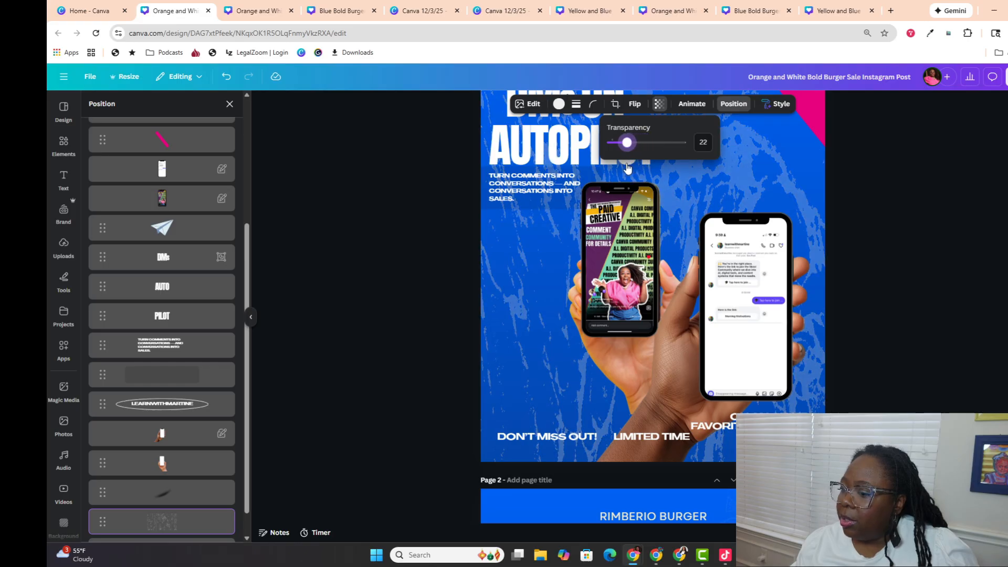
click(403, 210)
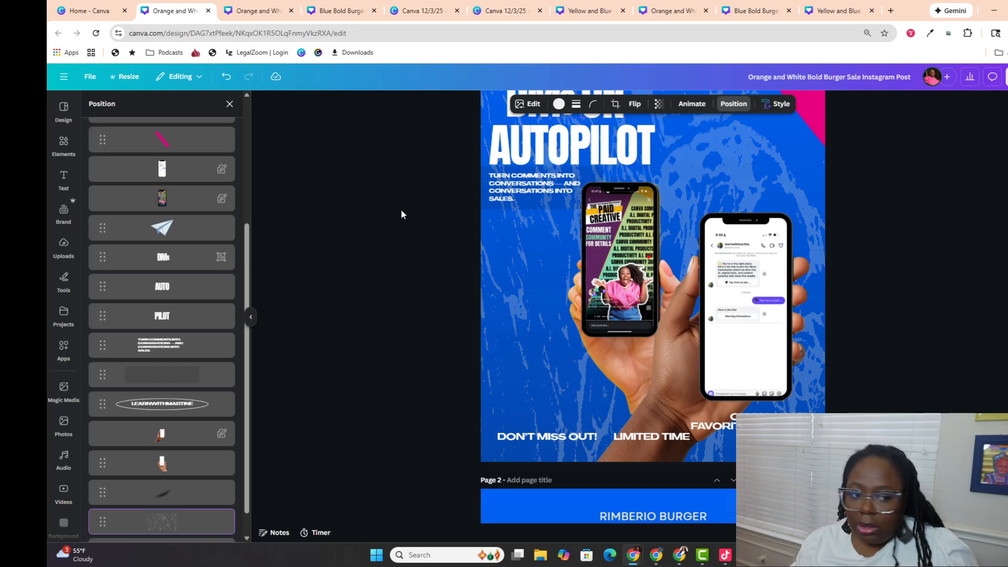
scroll(401, 210, up, 1)
scroll(401, 209, up, 1)
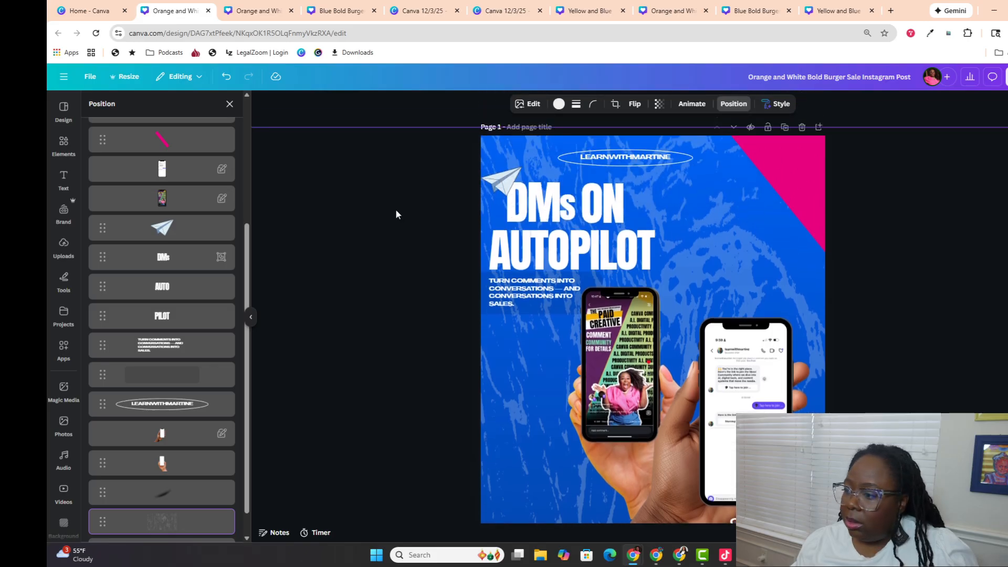
Step: Delete the "DON'T MISS OUT!", "LIMITED TIME" and "ON ALL YOUR FAVORITE BURGERS" texts from the bottom of the first page
scroll(395, 214, down, 2)
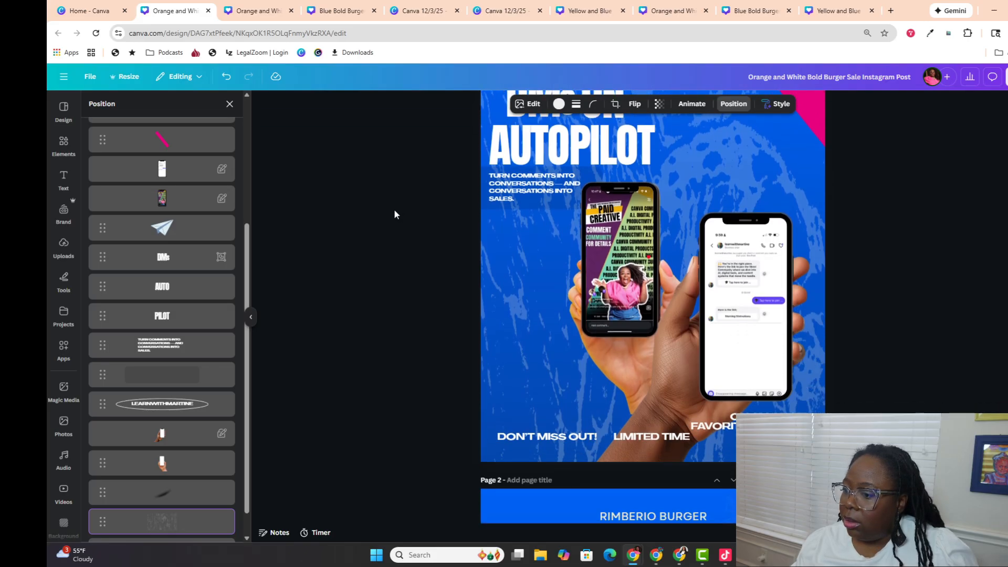
click(547, 438)
key(Delete)
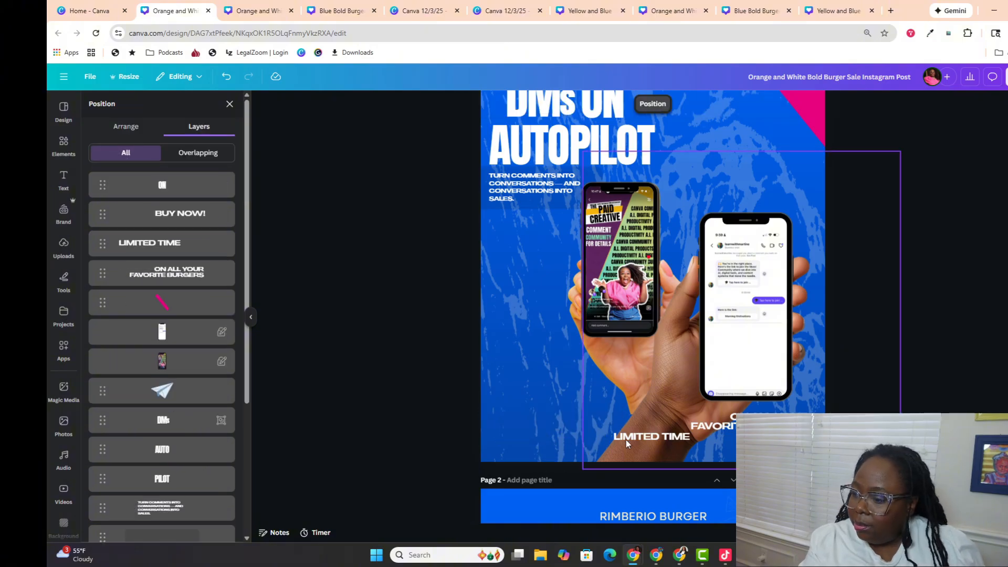
click(651, 436)
key(Delete)
click(711, 425)
key(Delete)
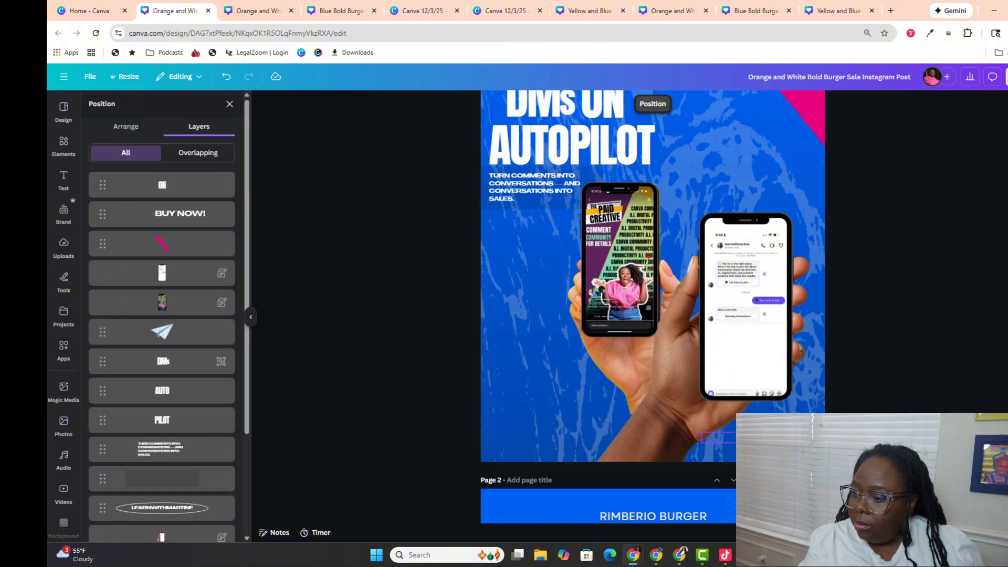
Step: Move the "BUY NOW!" text up beside the "DMs ON" headline and justify it
drag(760, 435, 658, 185)
scroll(699, 249, up, 2)
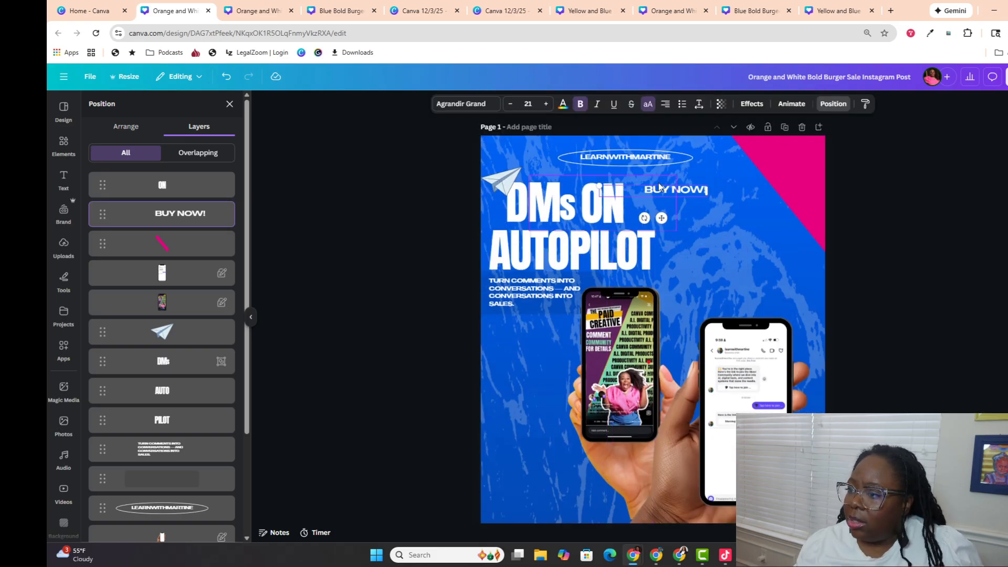
click(666, 104)
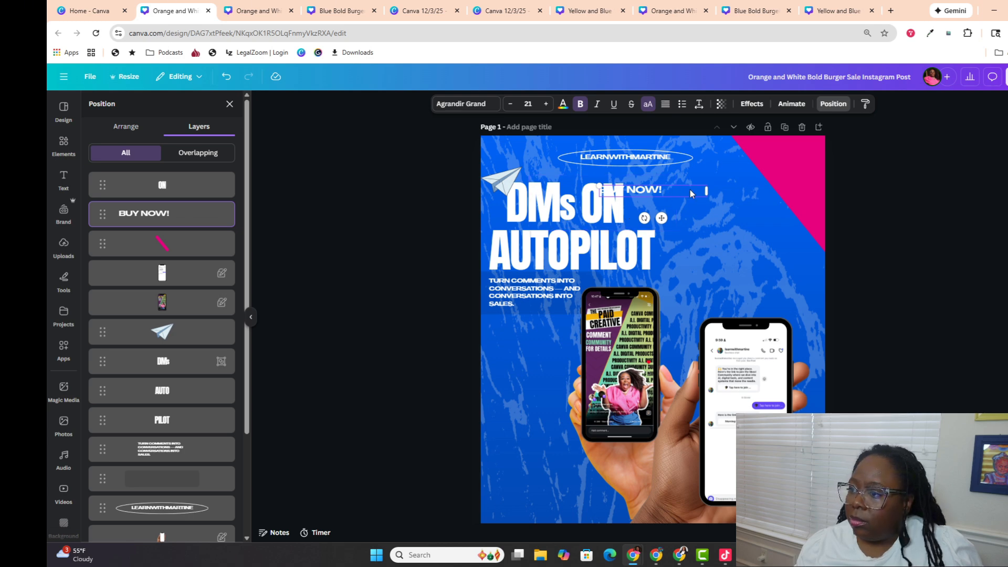
drag(689, 192, 720, 194)
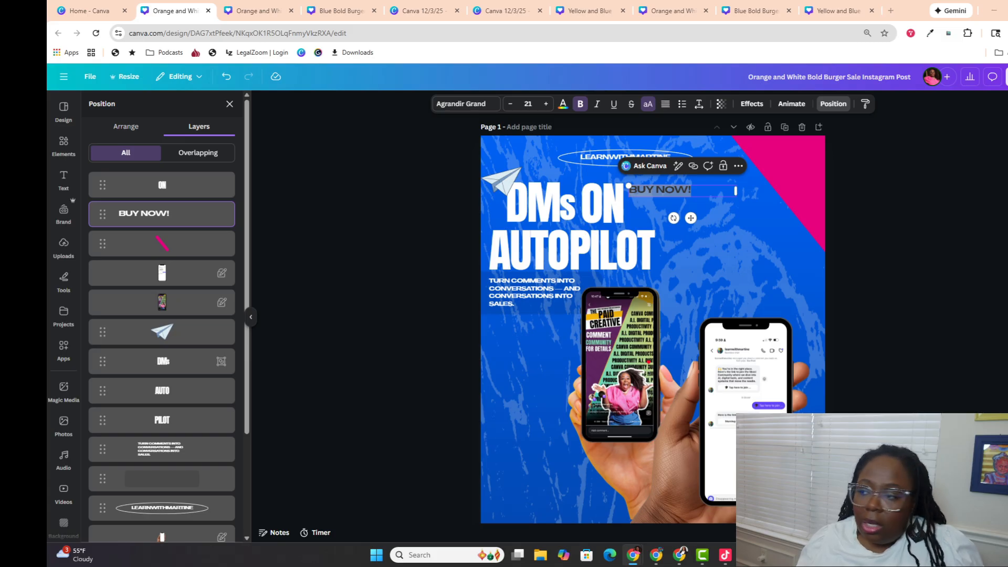
Step: Replace the "BUY NOW!" text with "COMMENT 'DELIVER' AND I'LL SEND IT INSTANTLY"
click(692, 190)
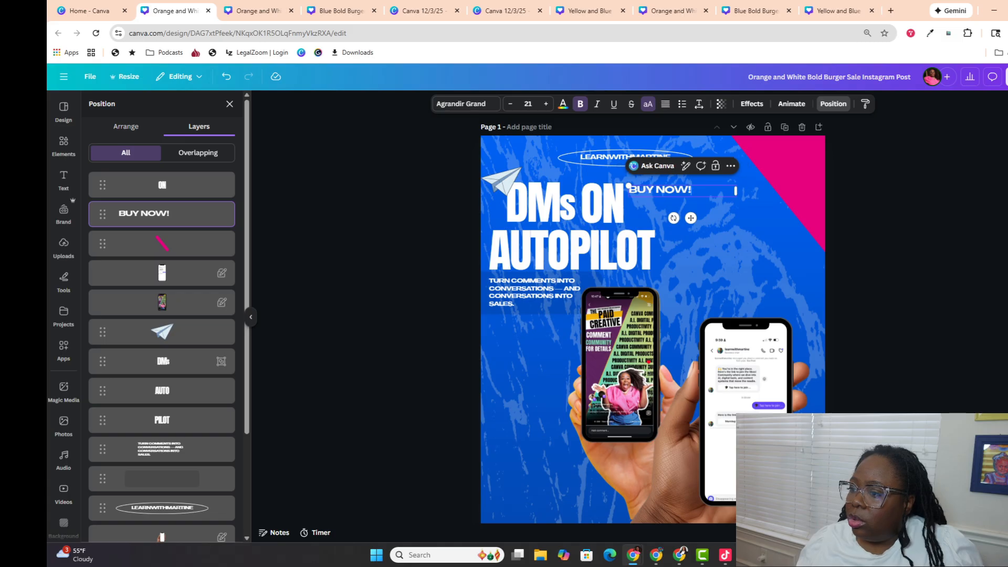
drag(692, 190, 637, 190)
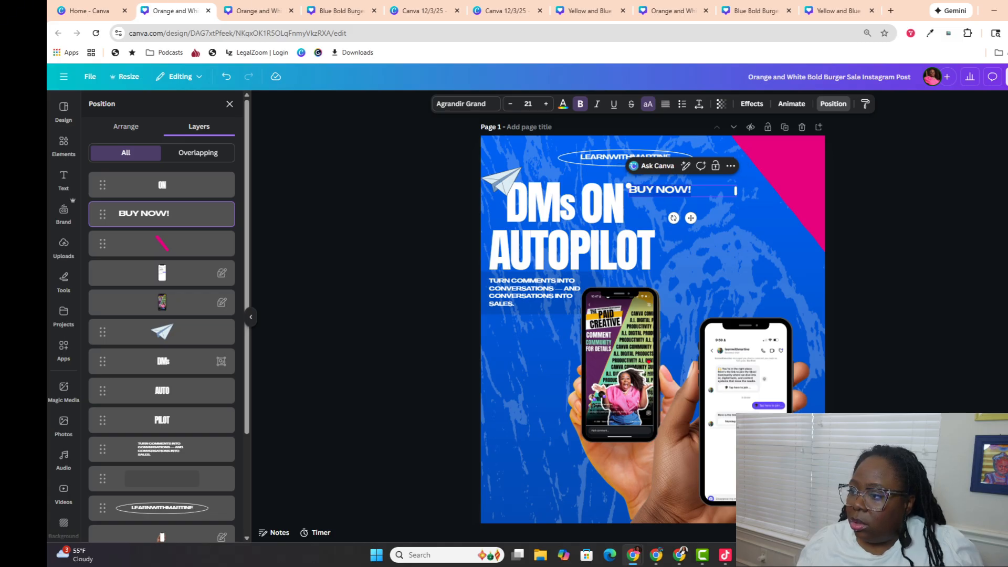
text(COMMENT 'DELIVER' AND I'LL SEND IT INSTANTLY)
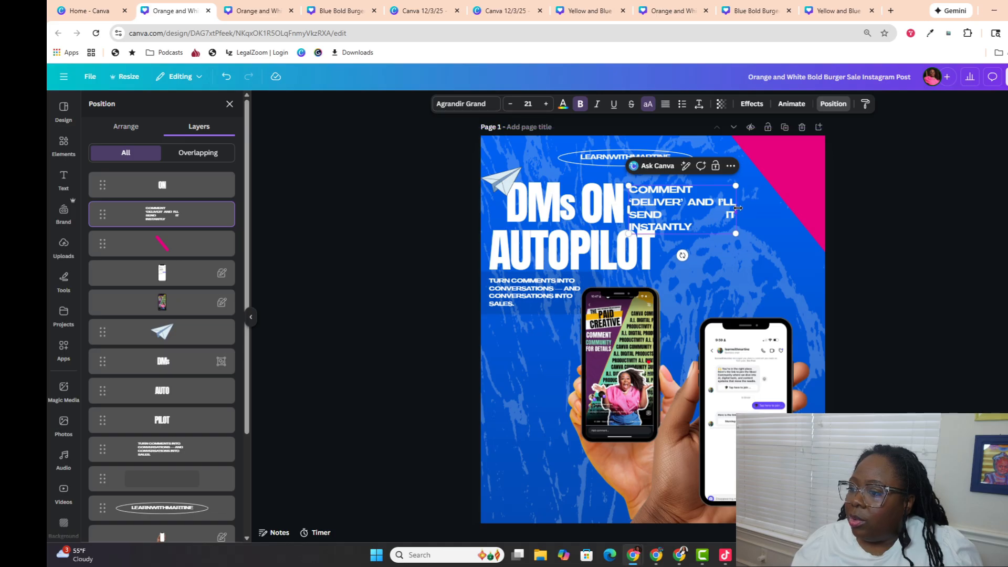
Step: Shrink the call-to-action text box to font size 20.3 and left-align its text
drag(737, 208, 704, 245)
click(665, 105)
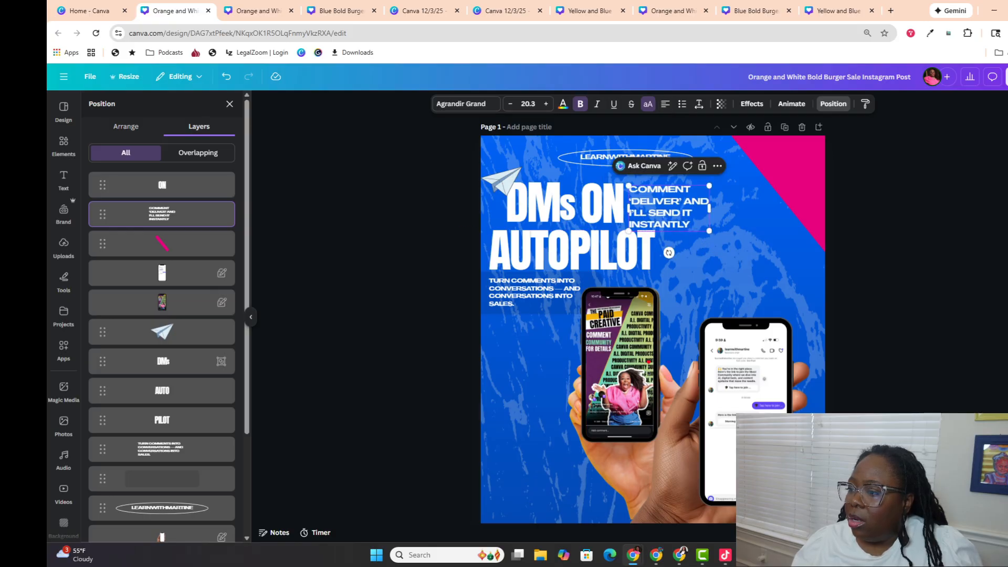
drag(663, 216, 663, 203)
click(840, 245)
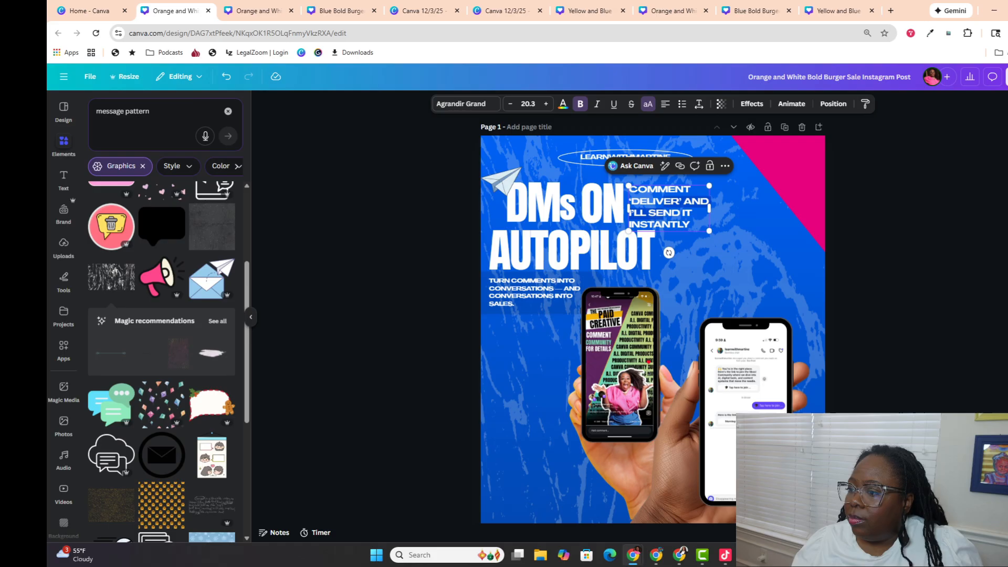
Step: Nudge the call-to-action text slightly upward so it sits close beside the "DMs ON" headline
click(955, 261)
click(669, 200)
drag(692, 202, 688, 199)
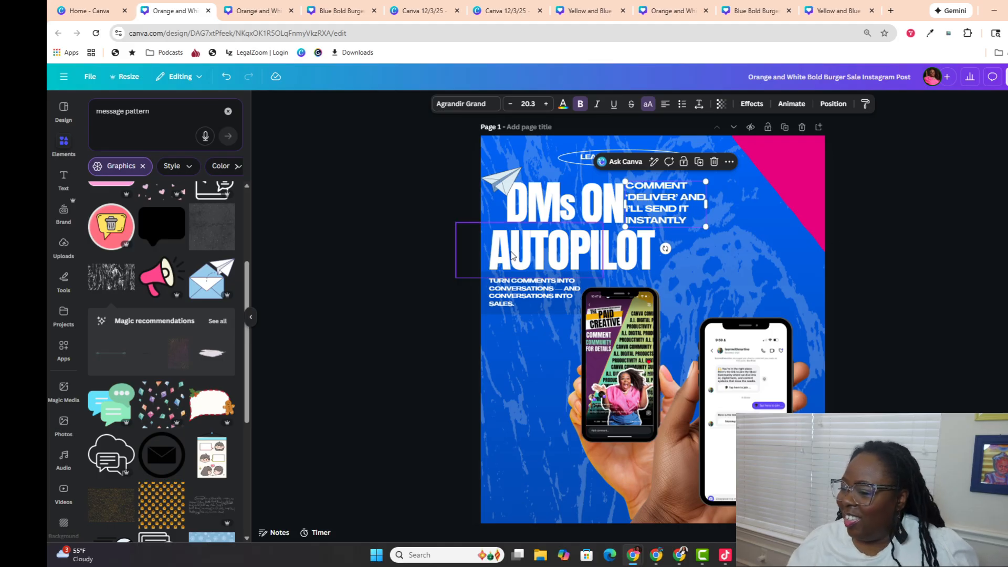
click(686, 204)
mouse_move(686, 204)
mouse_down()
mouse_move(674, 190)
mouse_move(687, 193)
mouse_up()
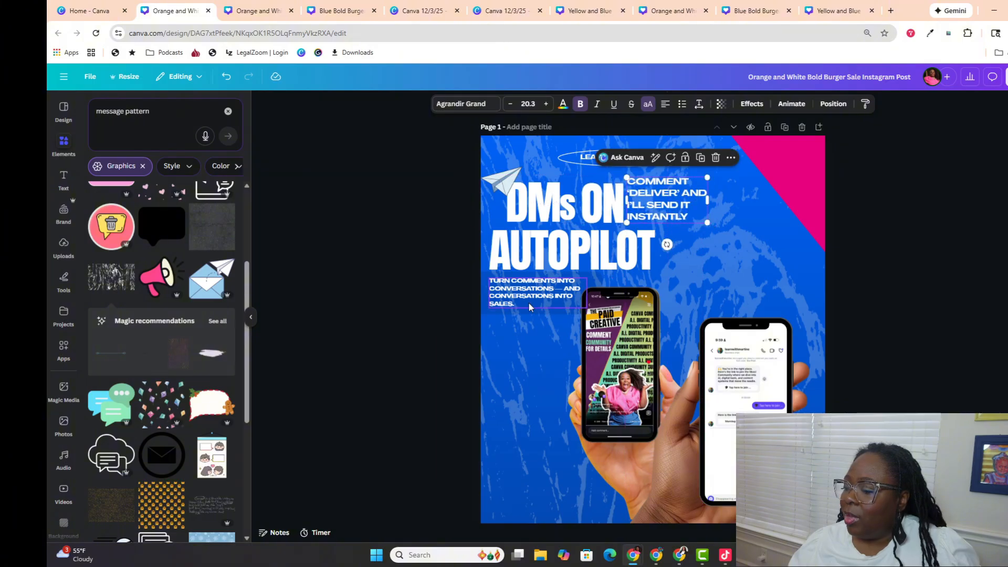
click(510, 309)
click(388, 374)
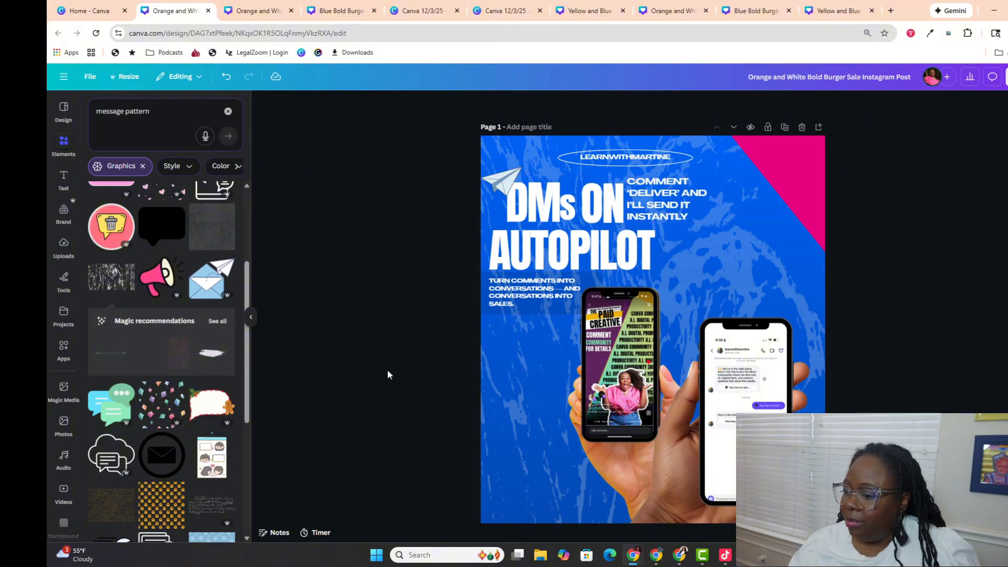
scroll(389, 371, down, 1)
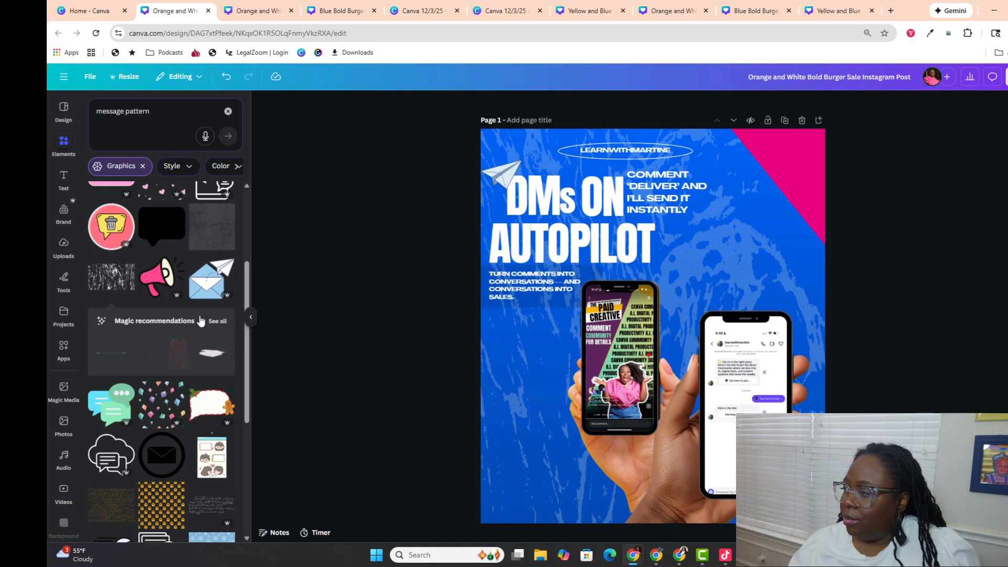
scroll(134, 279, up, 3)
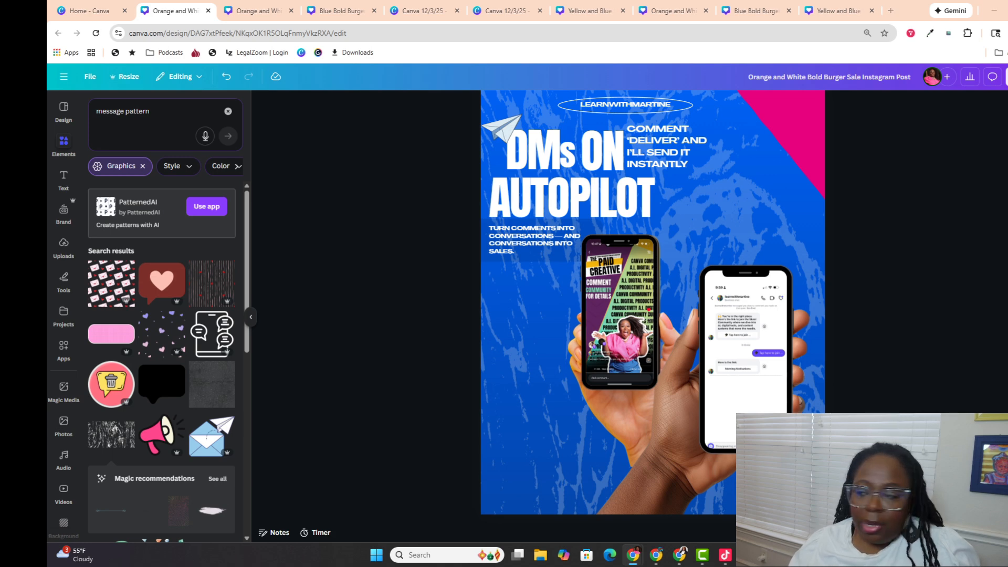
Step: Paste the pink "POST + KEYWORD" badge and place it across the upper edge of the left phone mockup
click(575, 260)
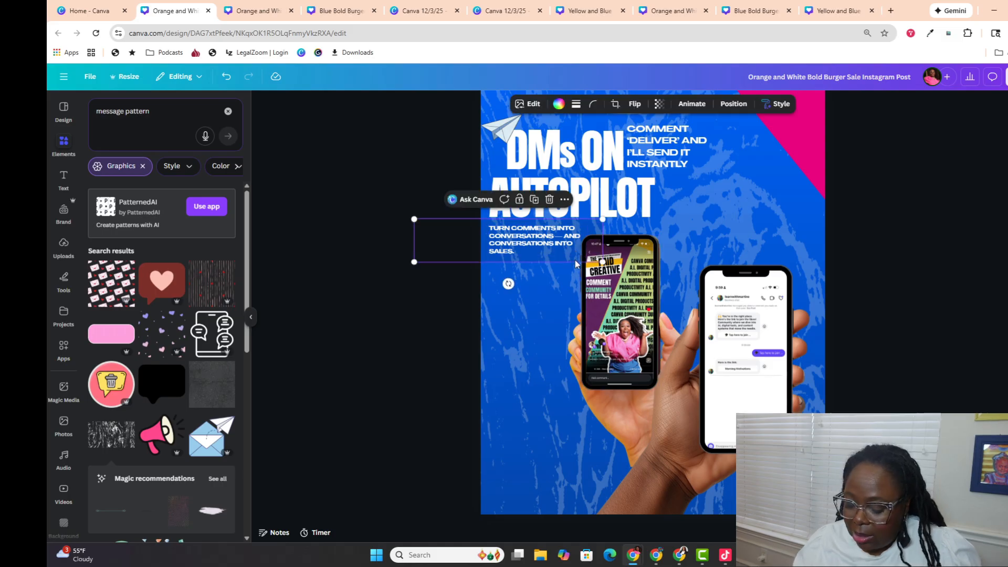
key(ctrl+v)
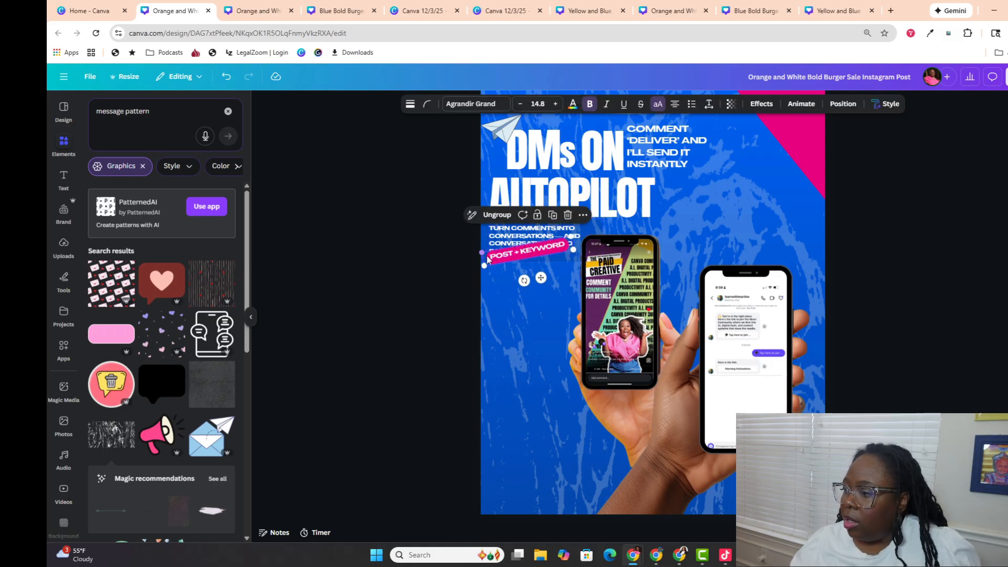
drag(540, 278, 627, 275)
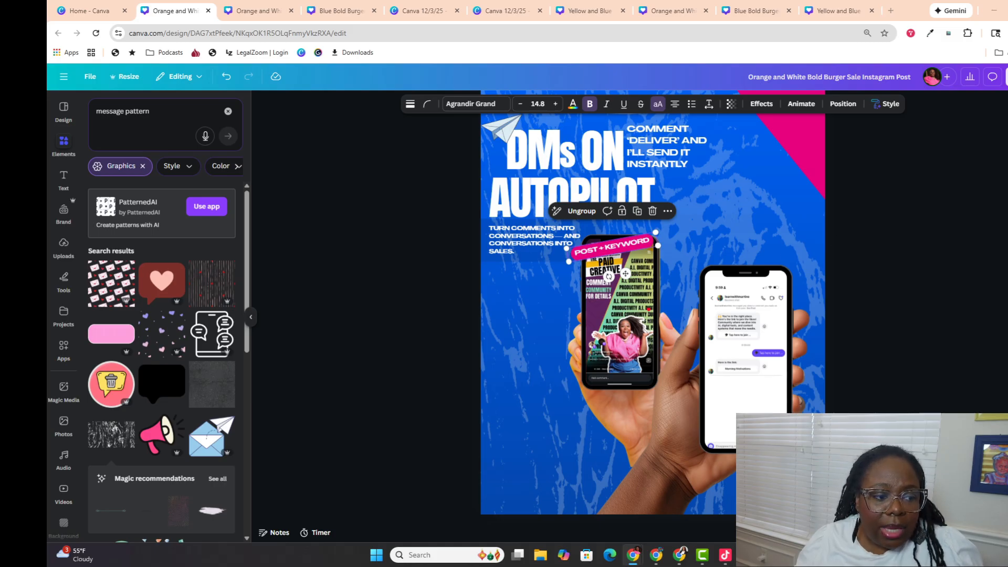
Step: Add the pink "AUTO DM DELIVERS" badge over the upper edge of the right phone, scaled to font size 15
click(839, 255)
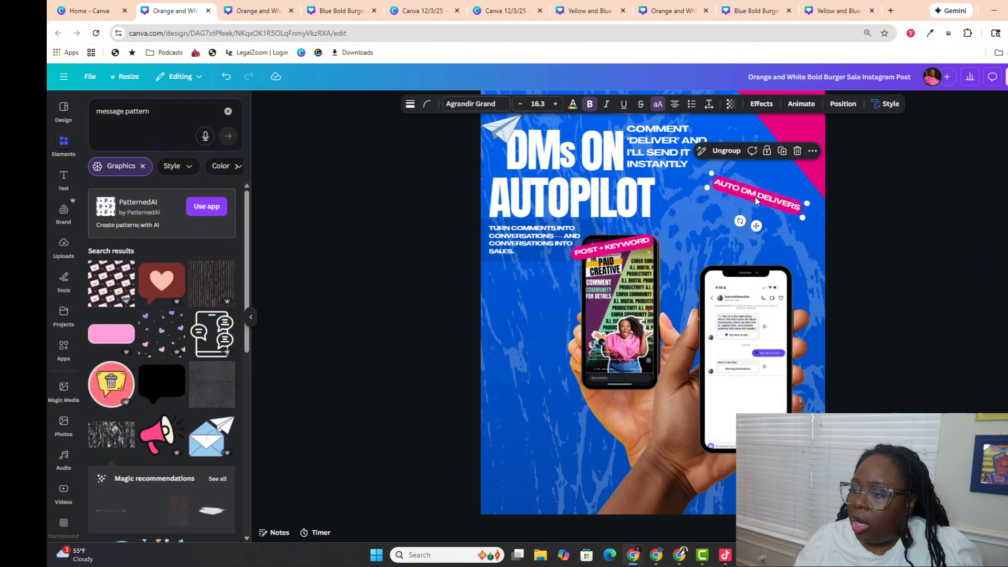
drag(757, 194, 774, 270)
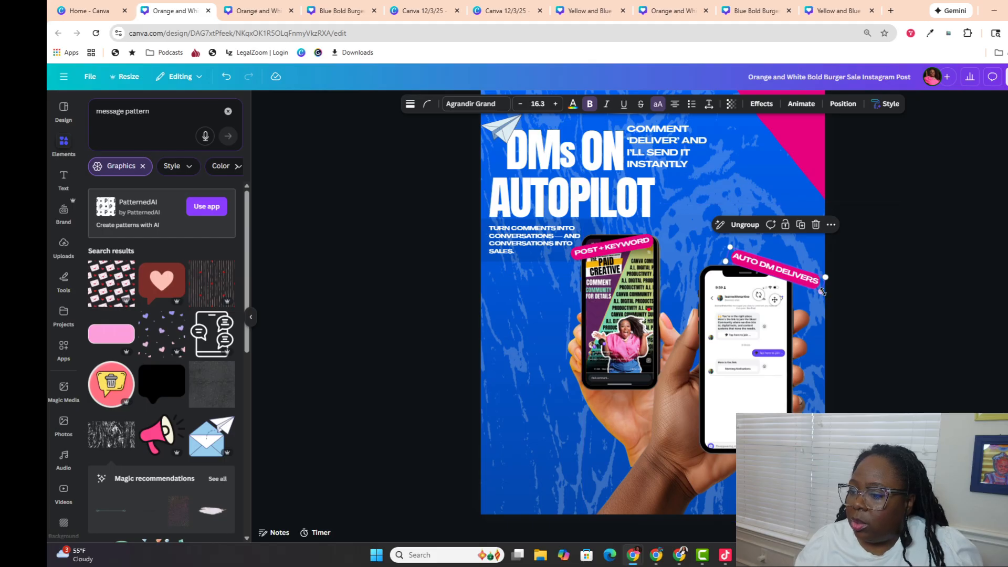
drag(822, 292, 813, 287)
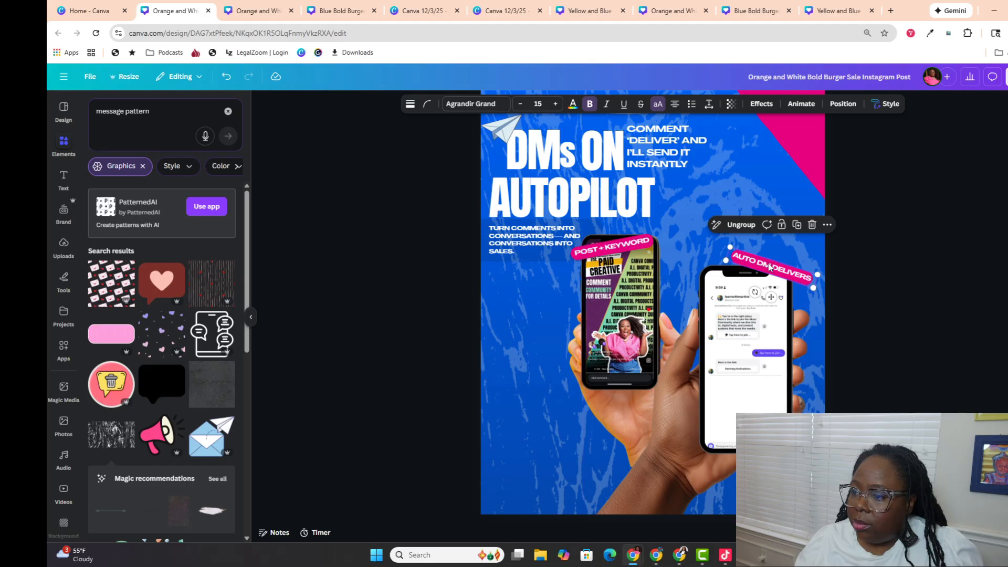
drag(769, 263, 768, 271)
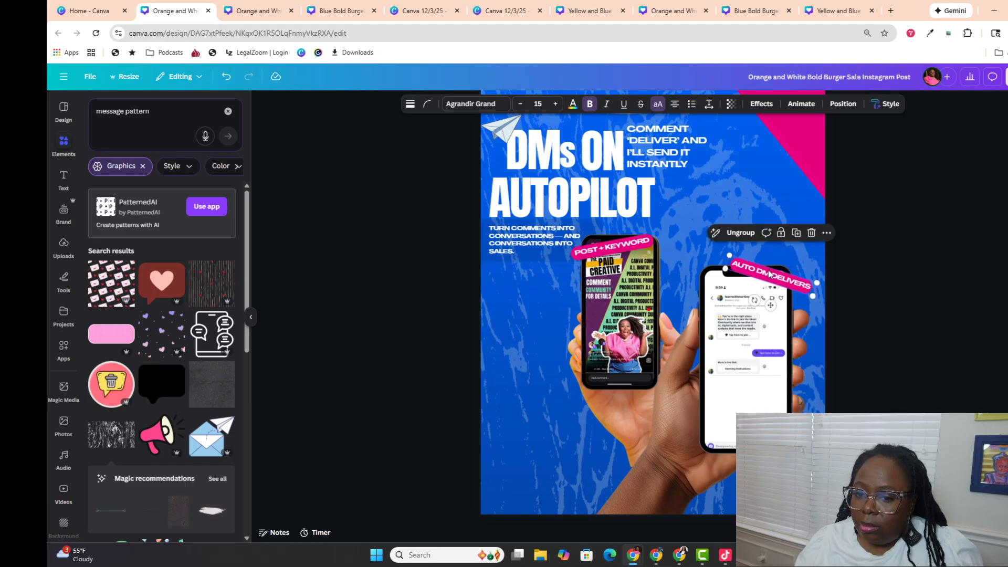
click(618, 252)
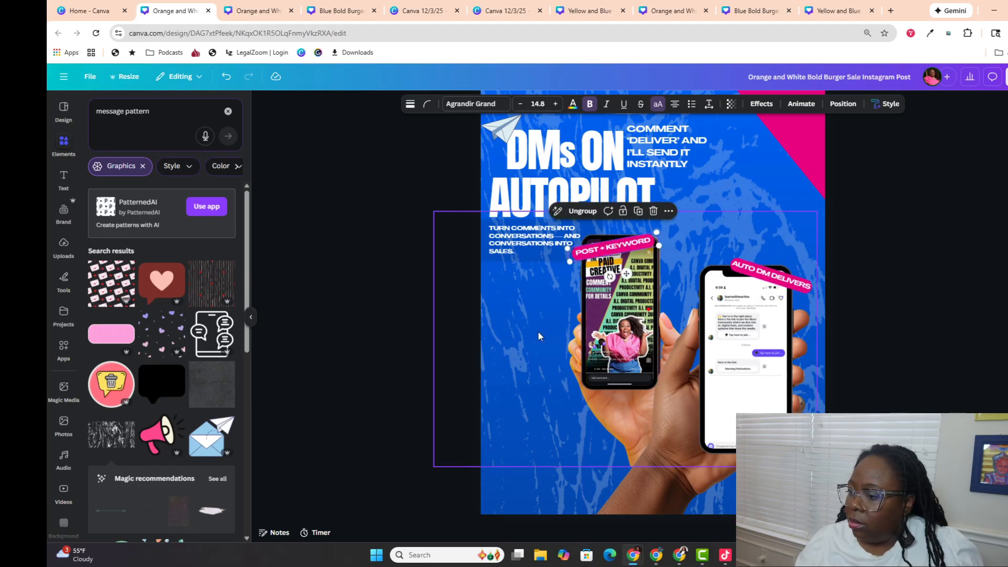
Step: Reposition and resize the pink diagonal accent shape so it covers more of the page's upper-right corner
click(402, 339)
scroll(415, 310, up, 1)
click(803, 192)
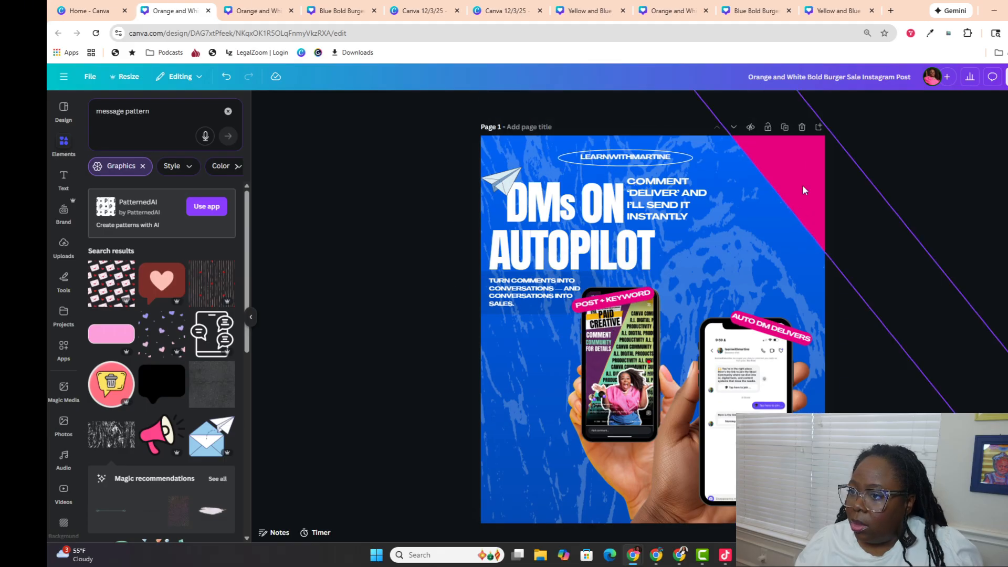
mouse_move(779, 192)
mouse_down()
mouse_move(772, 197)
mouse_move(797, 195)
mouse_up()
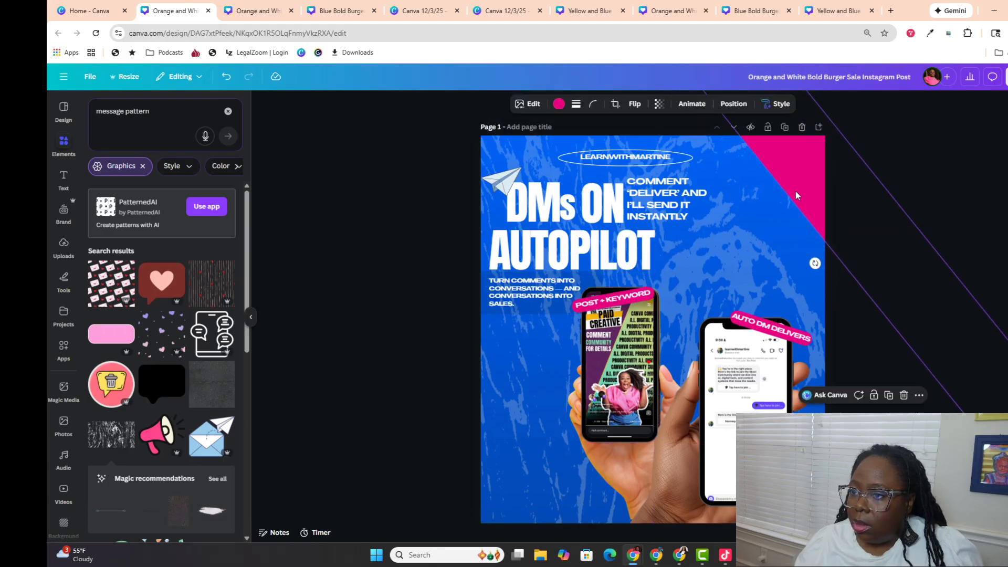
drag(898, 260, 798, 238)
drag(947, 370, 1007, 428)
Step: Place the "COURSE + LIVE WORKSESSION" text on the pink corner and rotate it to follow the diagonal edge
drag(776, 218, 800, 183)
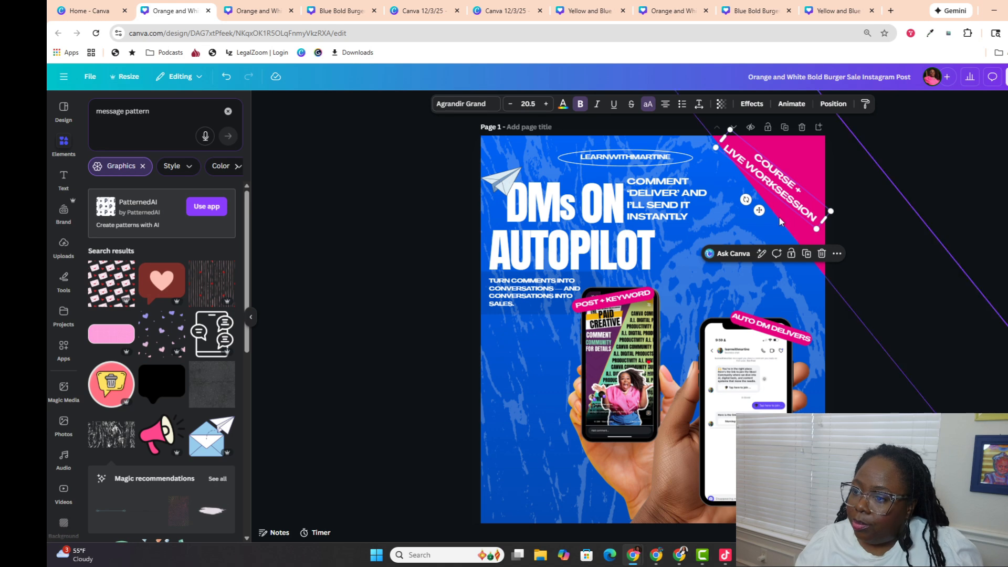
drag(747, 200, 741, 198)
drag(763, 165, 766, 178)
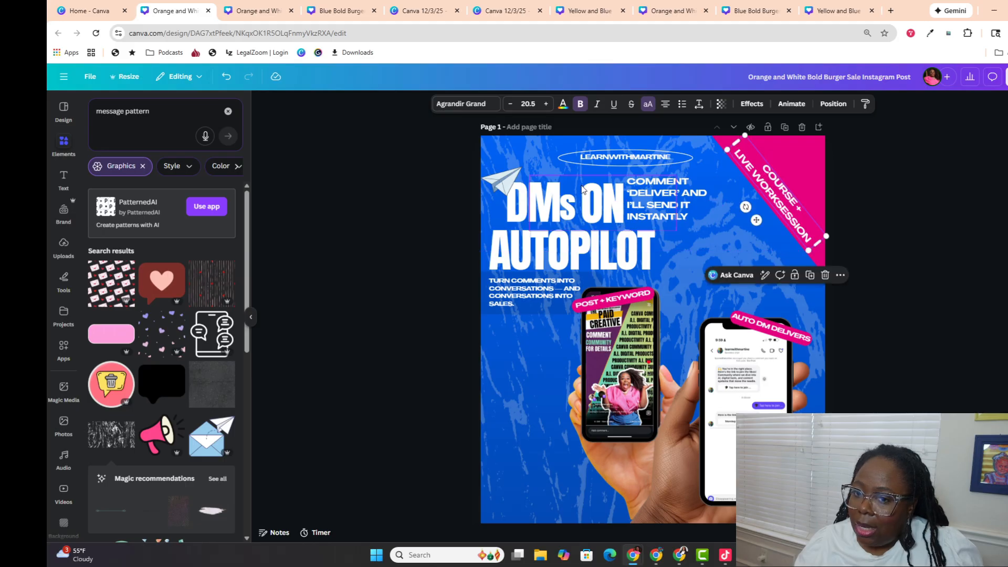
click(373, 223)
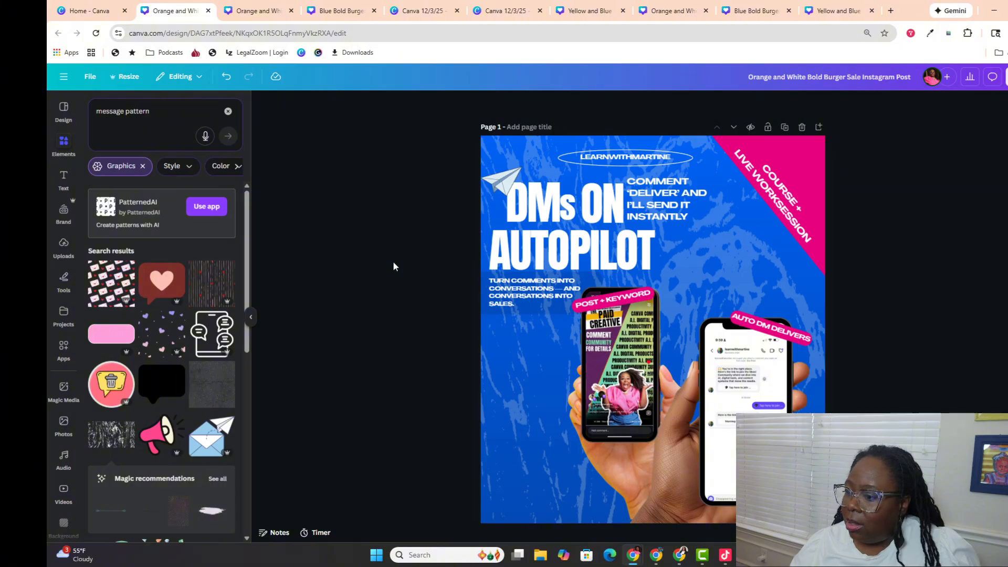
Step: Move the oval handle badge to the page's upper-left corner above the "DMs ON" headline
scroll(395, 265, down, 1)
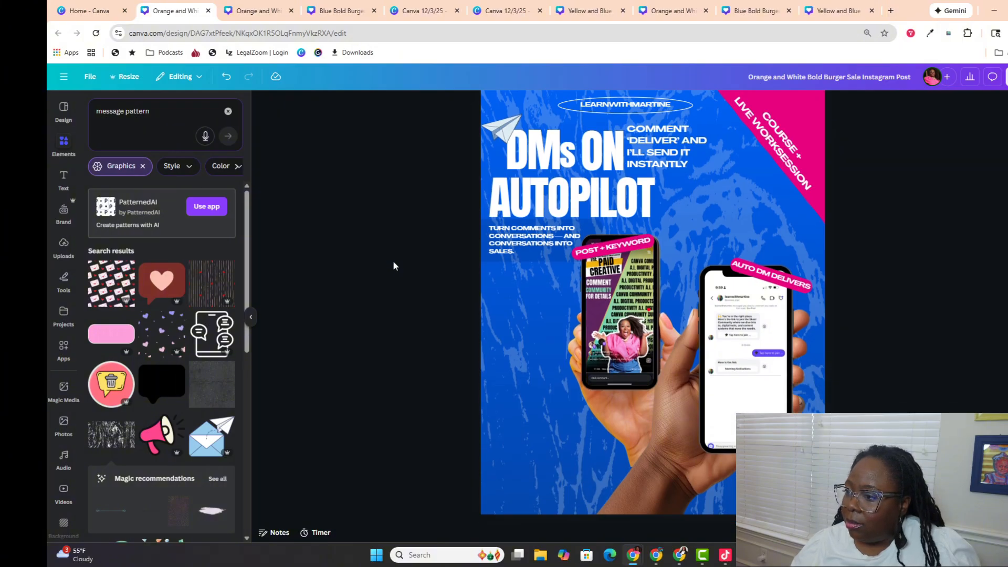
scroll(392, 260, down, 1)
scroll(392, 261, up, 1)
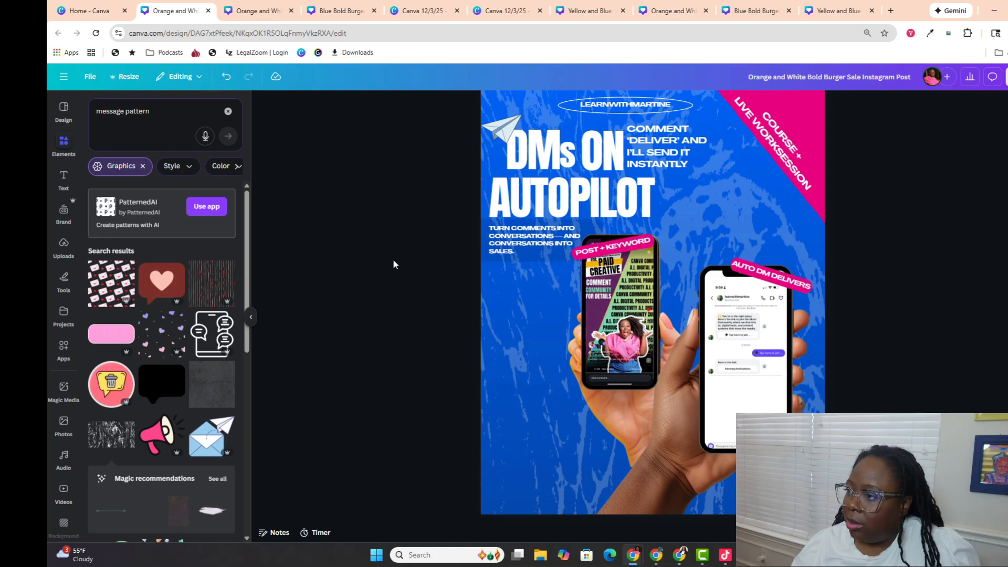
scroll(393, 260, up, 1)
click(551, 158)
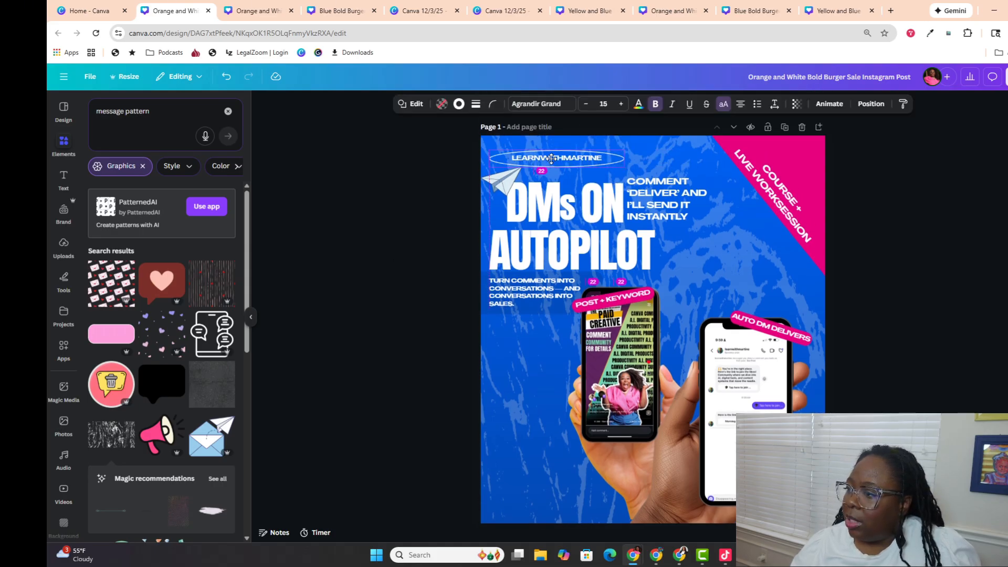
drag(551, 158, 544, 156)
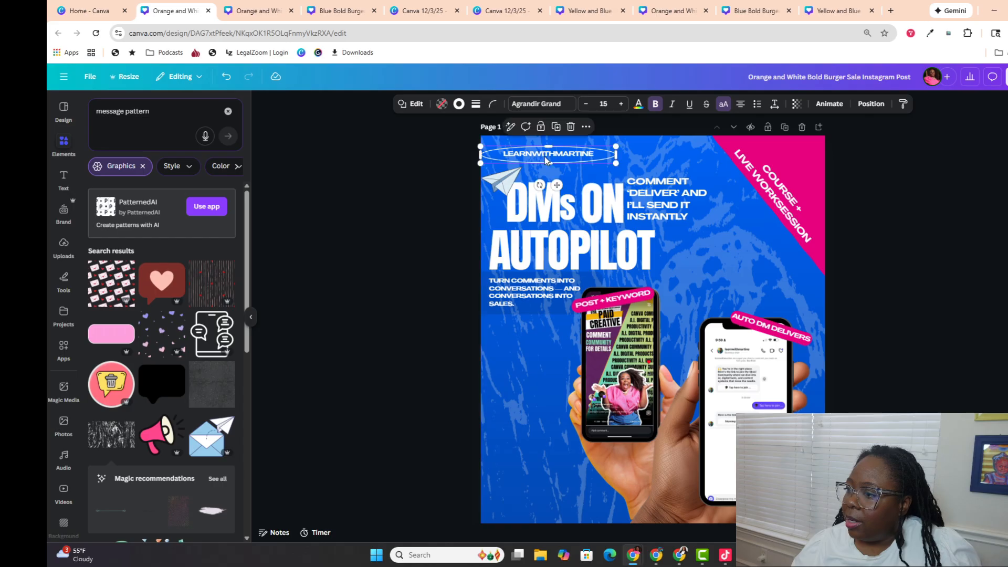
Step: Shift the burger pattern aside on page 2 and delete the burger photo and the "BURGER" headline word
scroll(432, 282, down, 1)
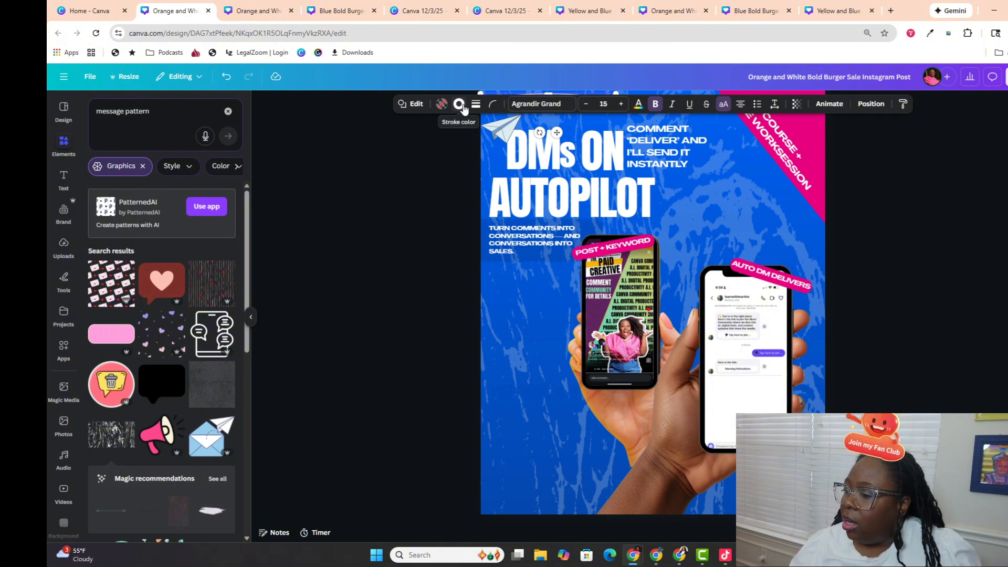
scroll(423, 227, up, 2)
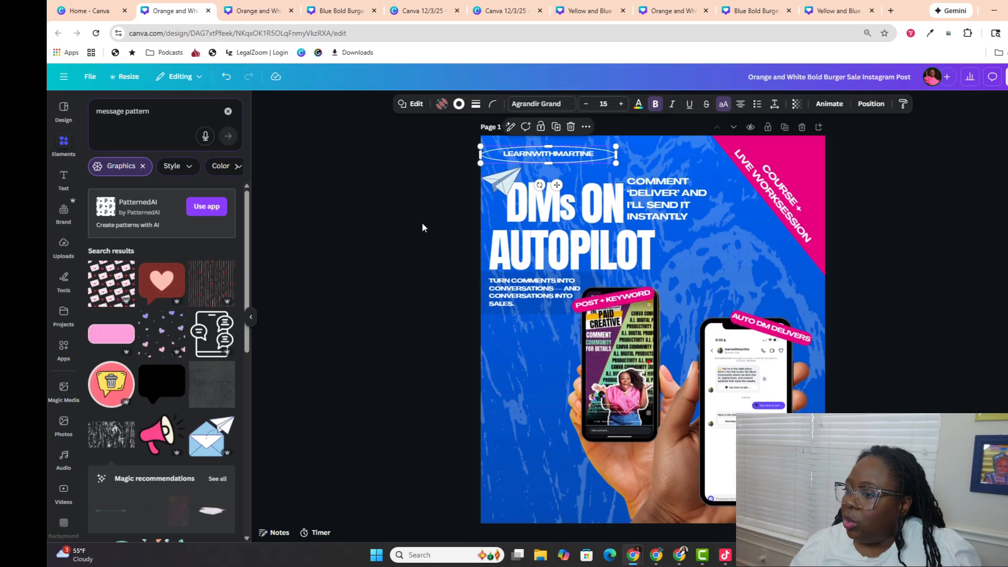
scroll(423, 227, down, 2)
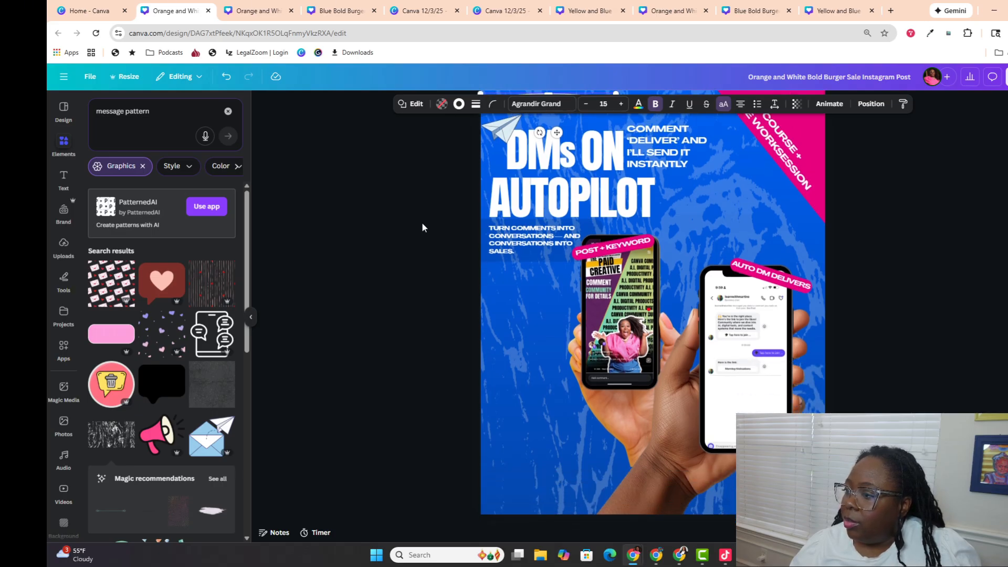
scroll(423, 228, down, 2)
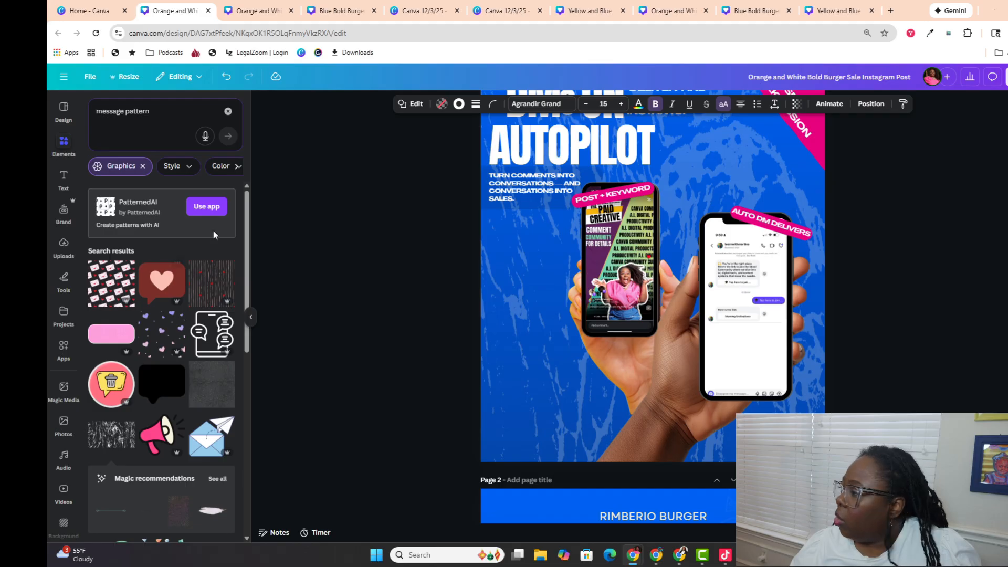
scroll(656, 327, down, 10)
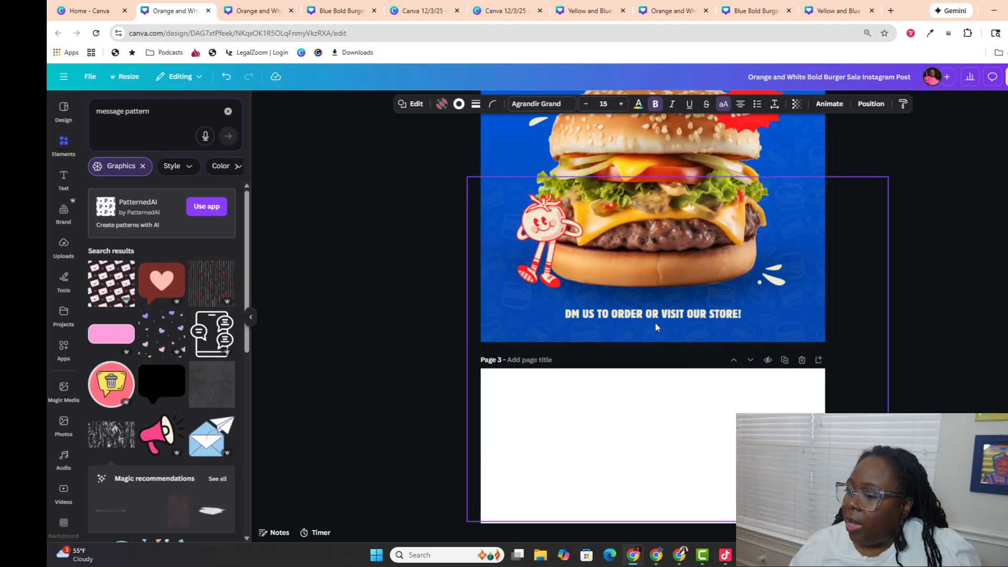
mouse_move(650, 292)
mouse_down()
mouse_move(788, 332)
mouse_move(843, 289)
mouse_move(979, 226)
mouse_move(958, 228)
mouse_up()
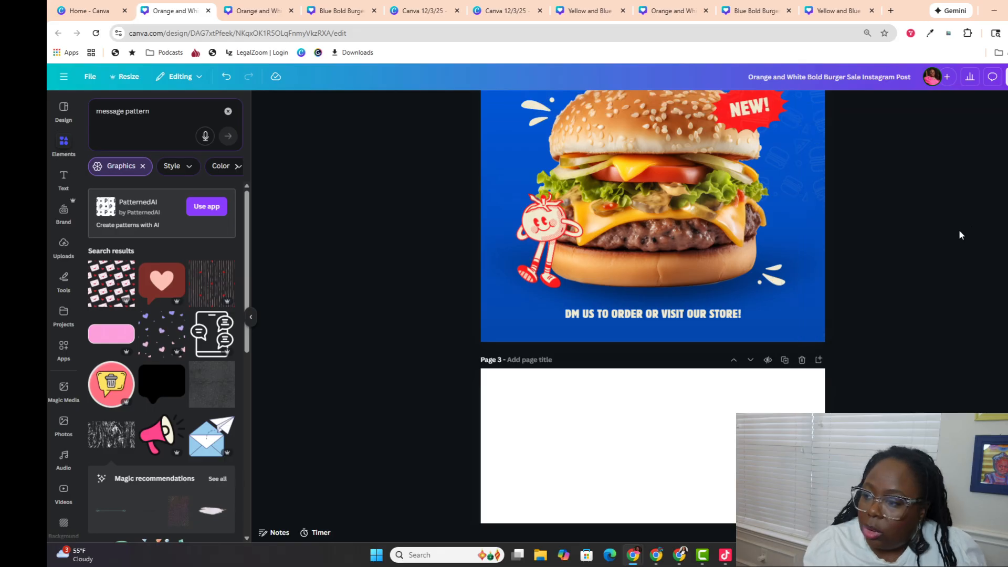
click(736, 301)
scroll(634, 282, up, 3)
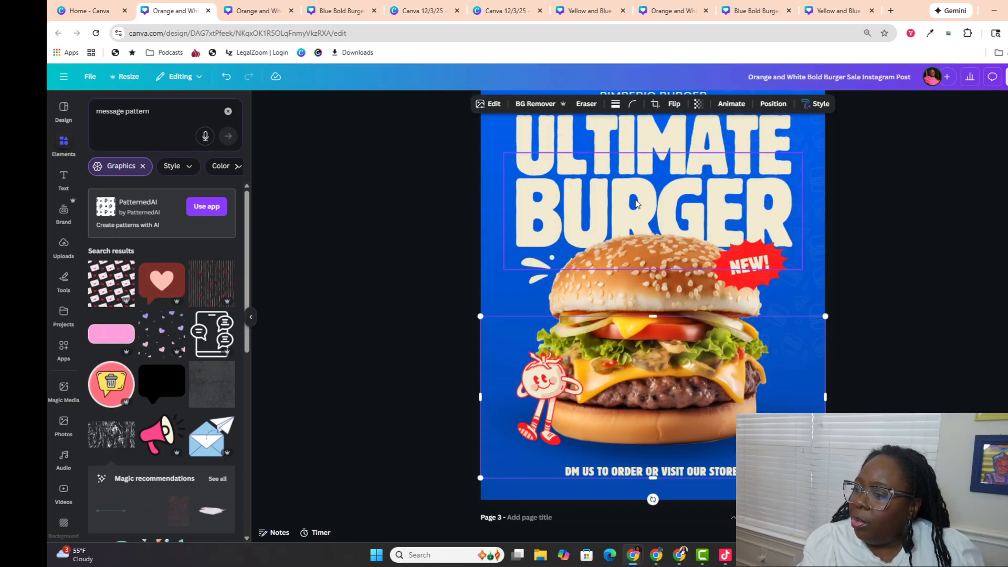
key(Delete)
click(594, 194)
key(Delete)
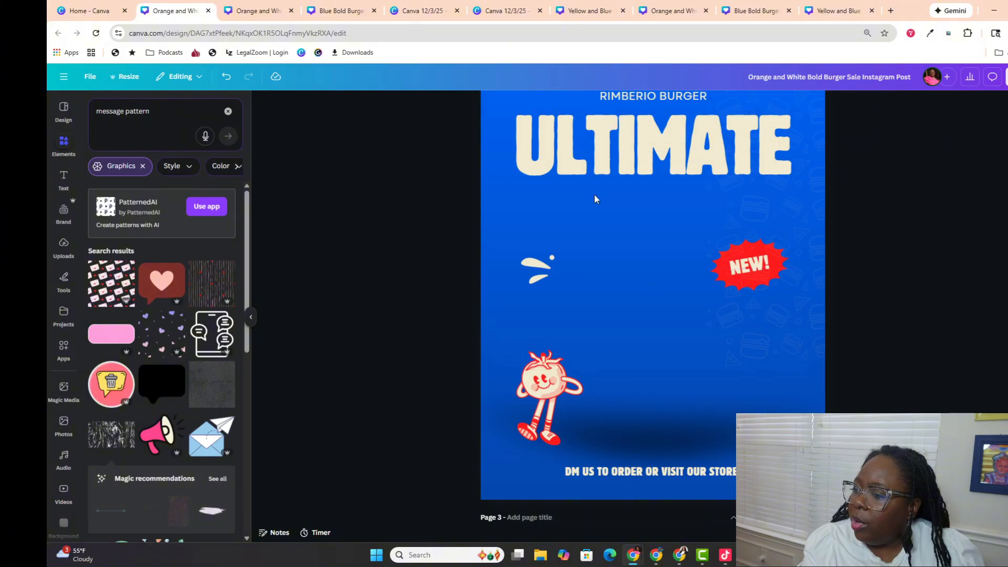
Step: Delete the "ULTIMATE" title, the "NEW!" badge and the faint burger pattern from page 2
click(595, 156)
key(Delete)
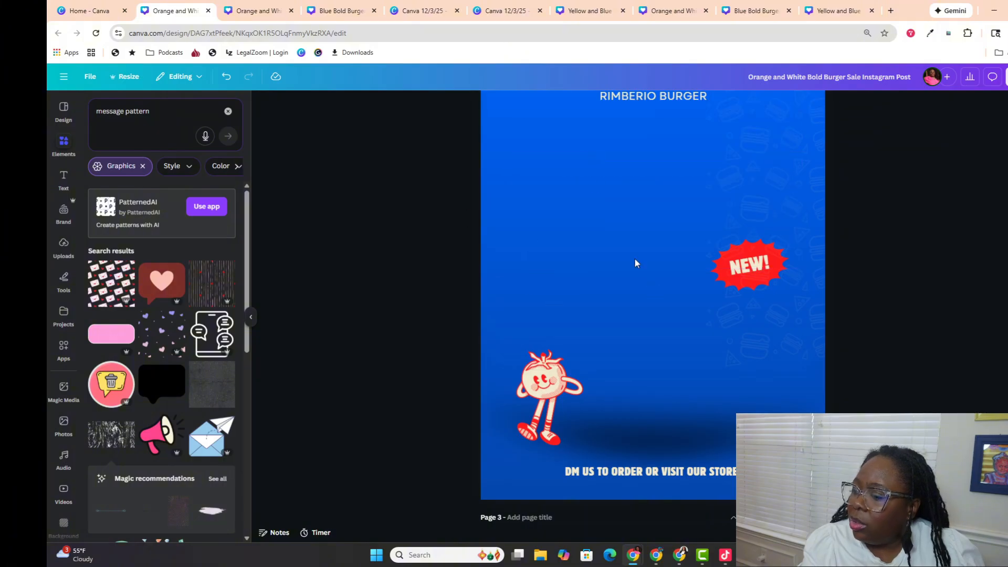
click(764, 267)
key(Delete)
click(766, 268)
key(Delete)
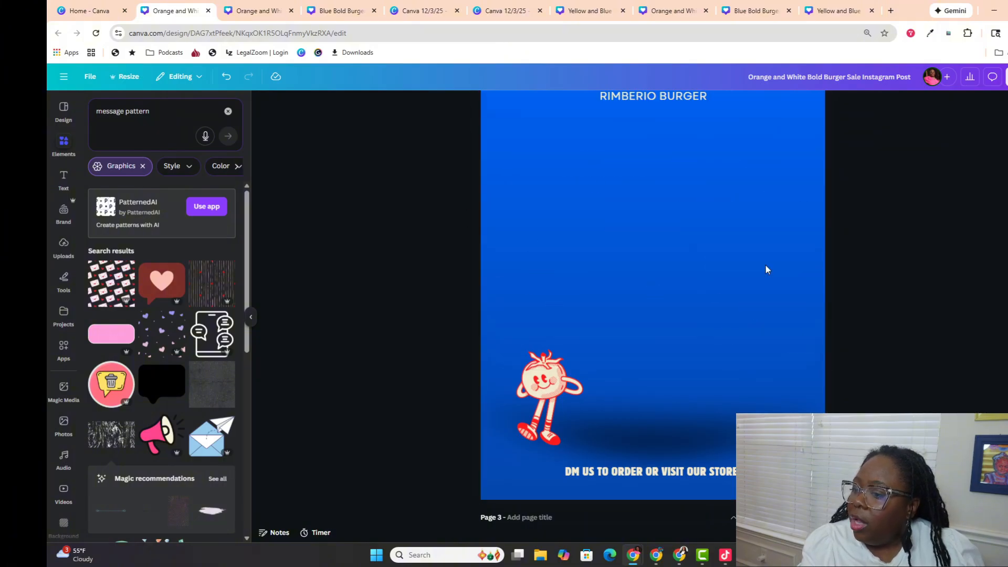
Step: Move the dark shadow graphic from page 2 up onto page 1, near the upper right of the design
drag(657, 444, 690, 154)
scroll(698, 238, up, 8)
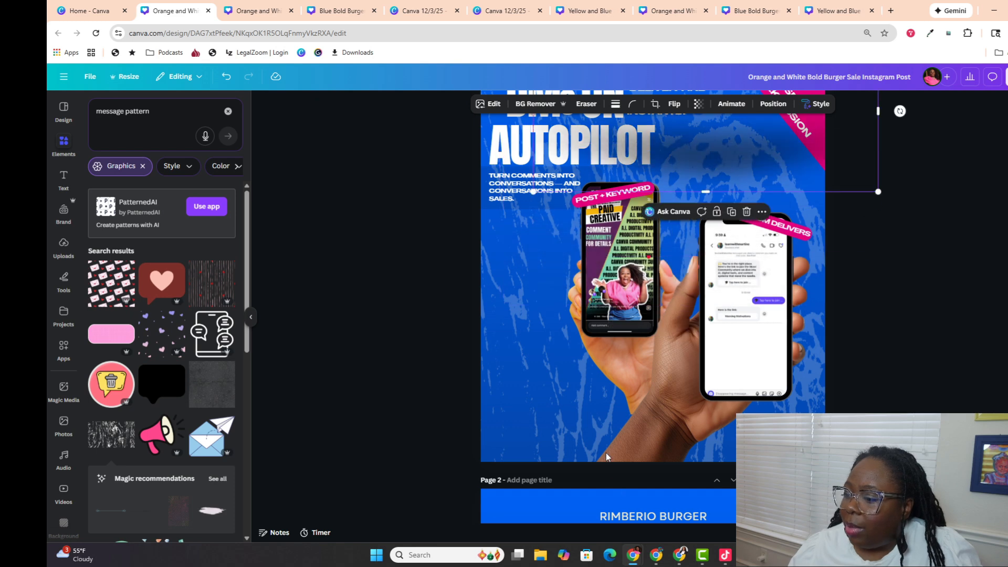
Step: Enlarge the image of the hands holding the phones slightly
click(581, 314)
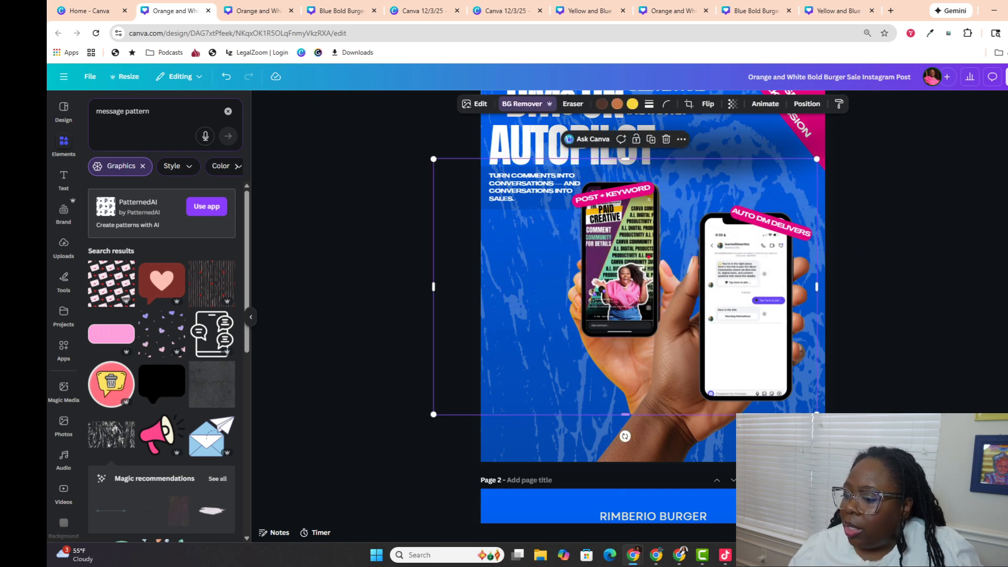
drag(817, 415, 830, 423)
click(315, 266)
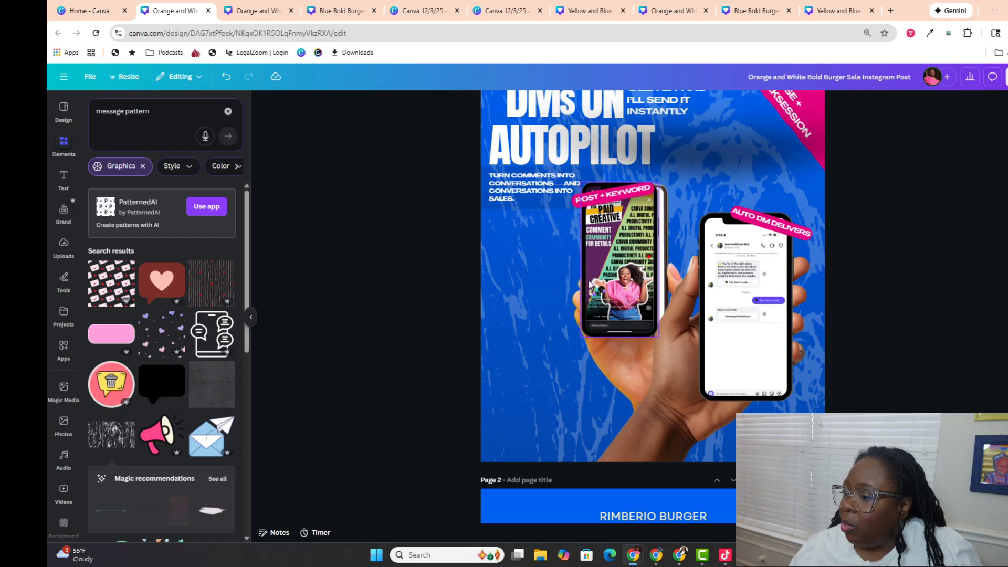
click(635, 280)
mouse_move(631, 261)
mouse_down()
mouse_move(644, 263)
mouse_move(627, 261)
mouse_up()
click(226, 76)
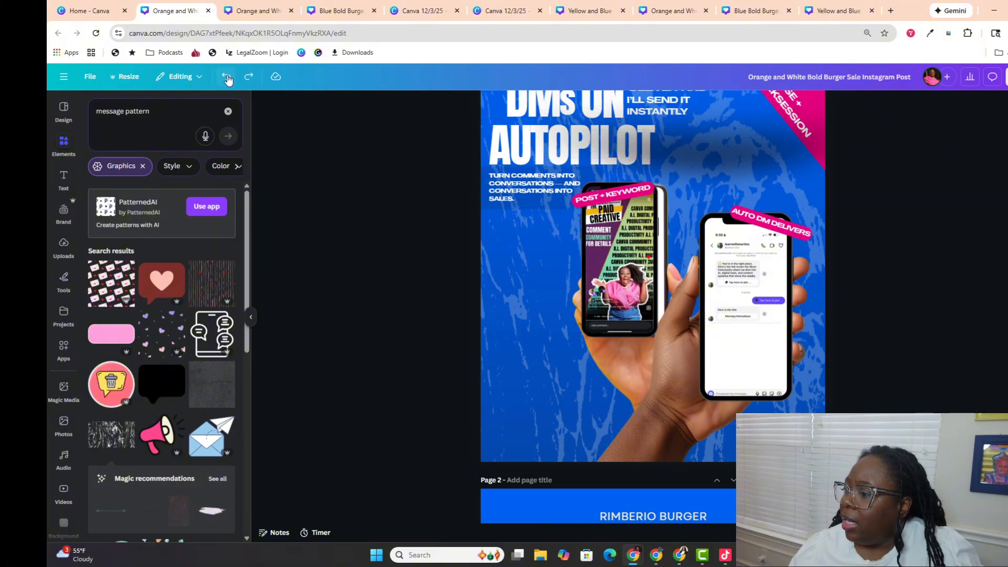
Step: Lock the left phone mockup and try shifting the image of the hand behind it slightly left
click(598, 227)
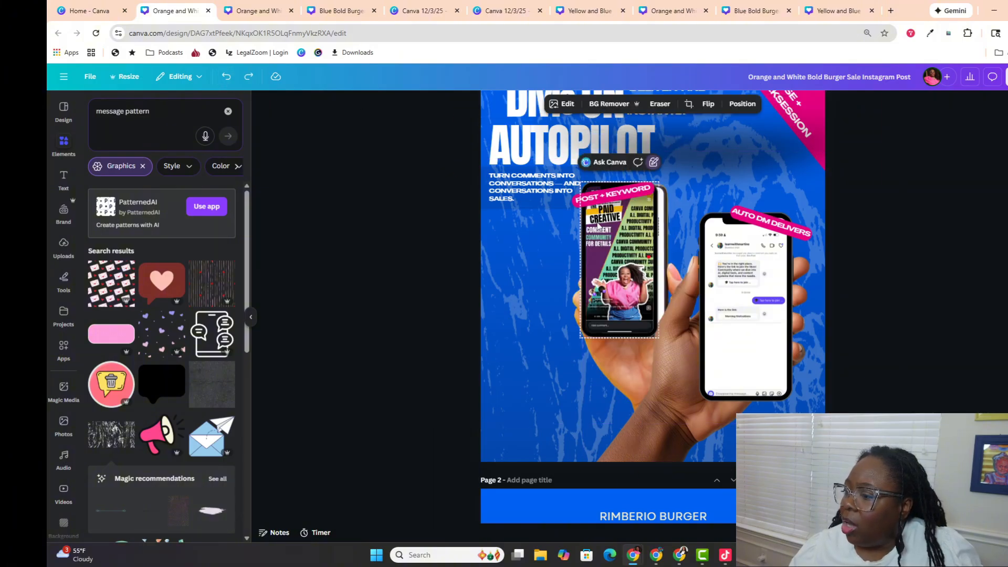
click(653, 162)
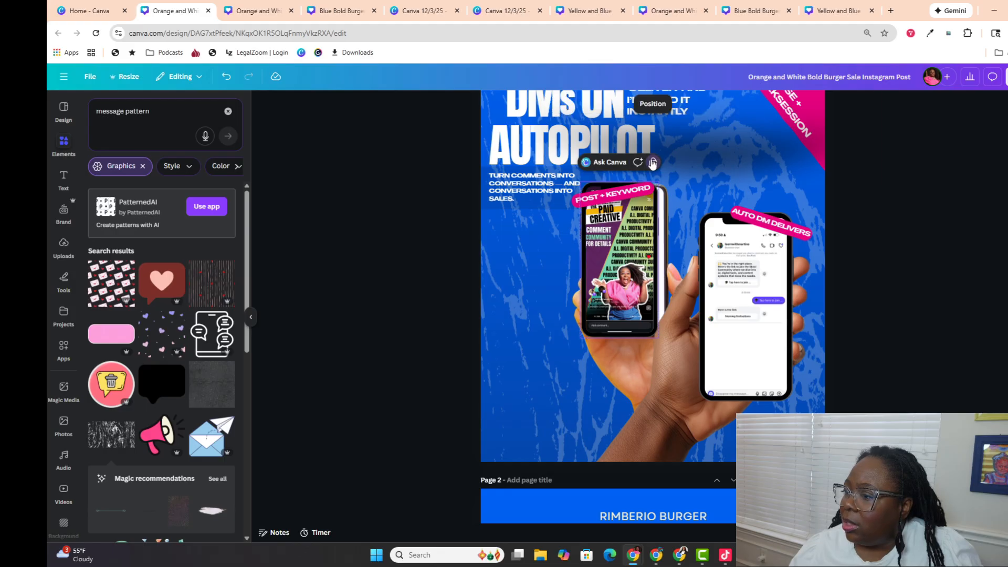
click(599, 245)
click(310, 260)
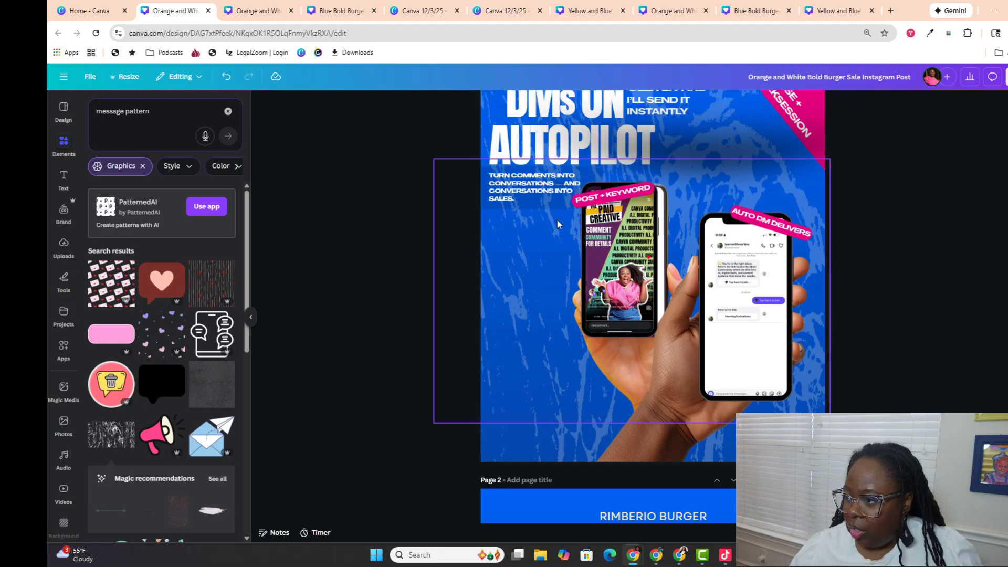
click(604, 231)
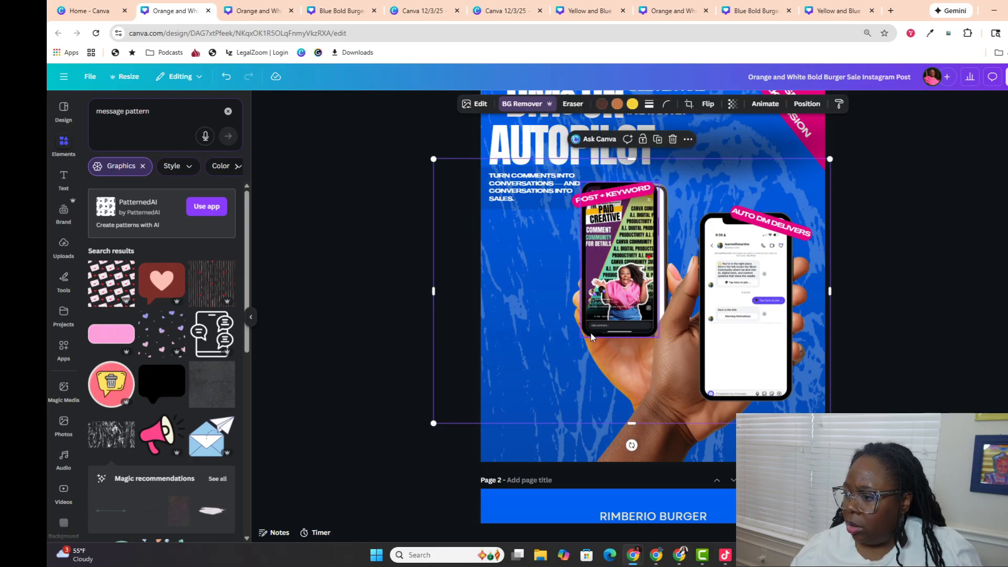
mouse_move(591, 336)
mouse_down()
mouse_move(571, 331)
mouse_move(581, 331)
mouse_up()
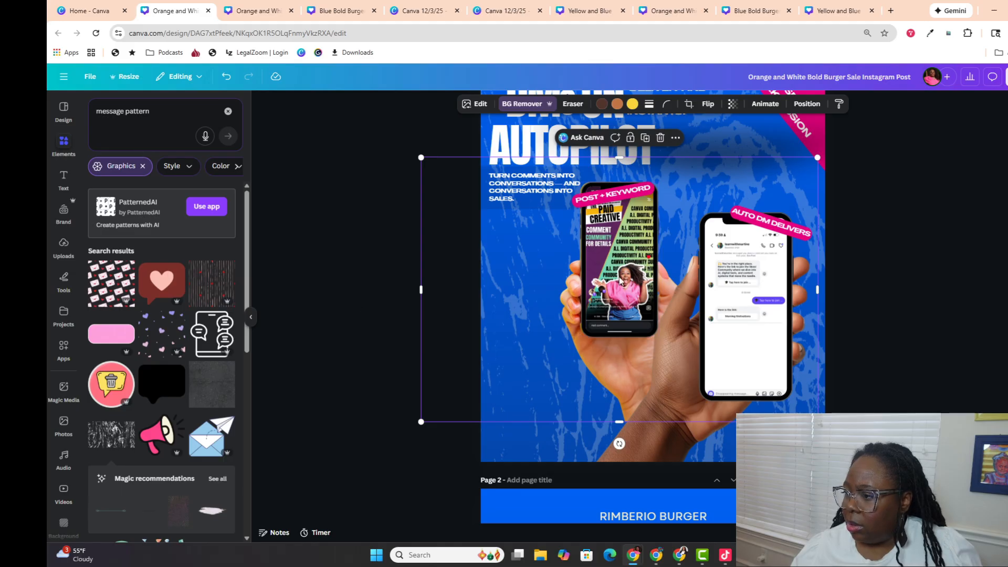
Step: Unlock the left phone mockup and nudge it right to cover the blank phone held in the hand
click(653, 184)
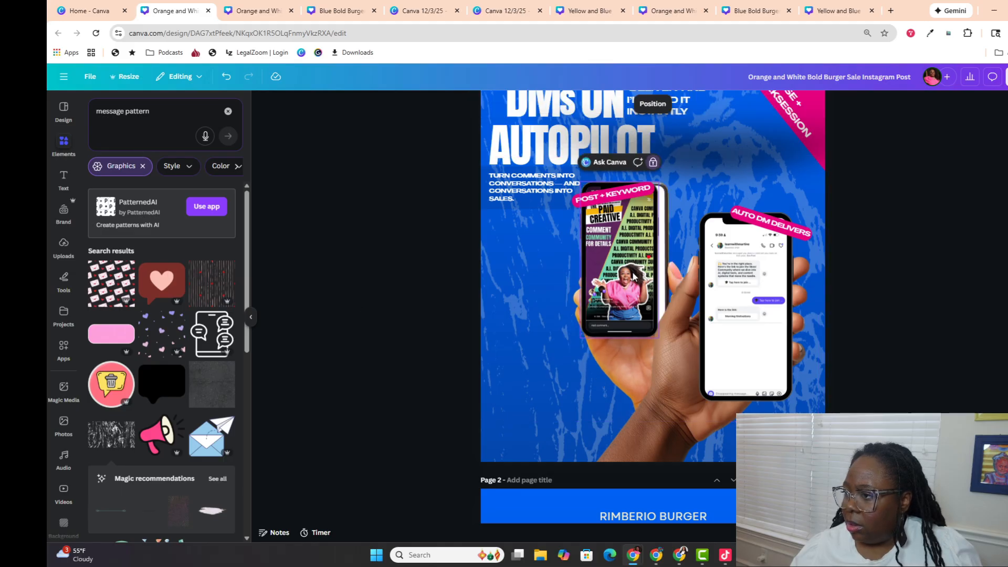
click(653, 183)
drag(611, 261, 617, 262)
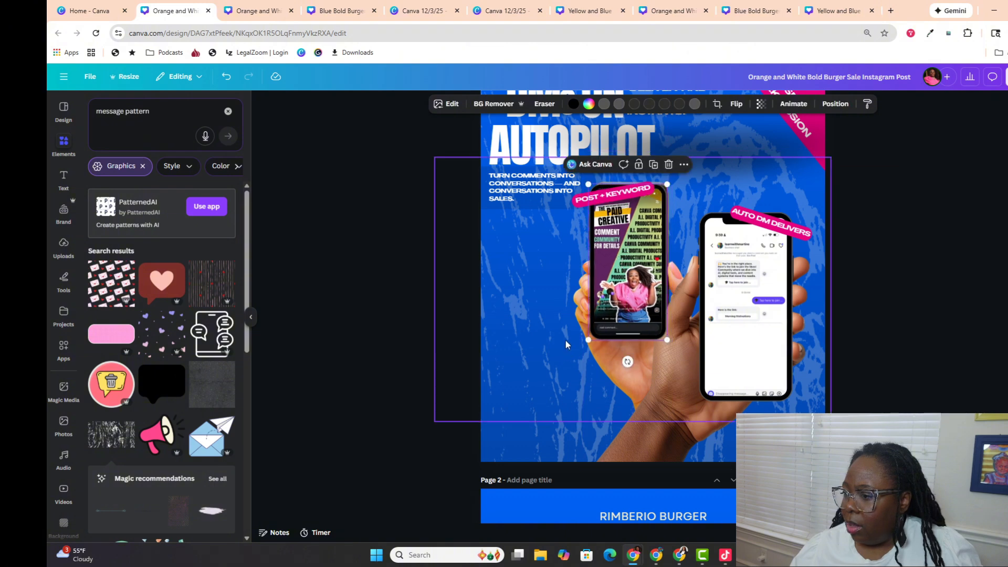
click(444, 340)
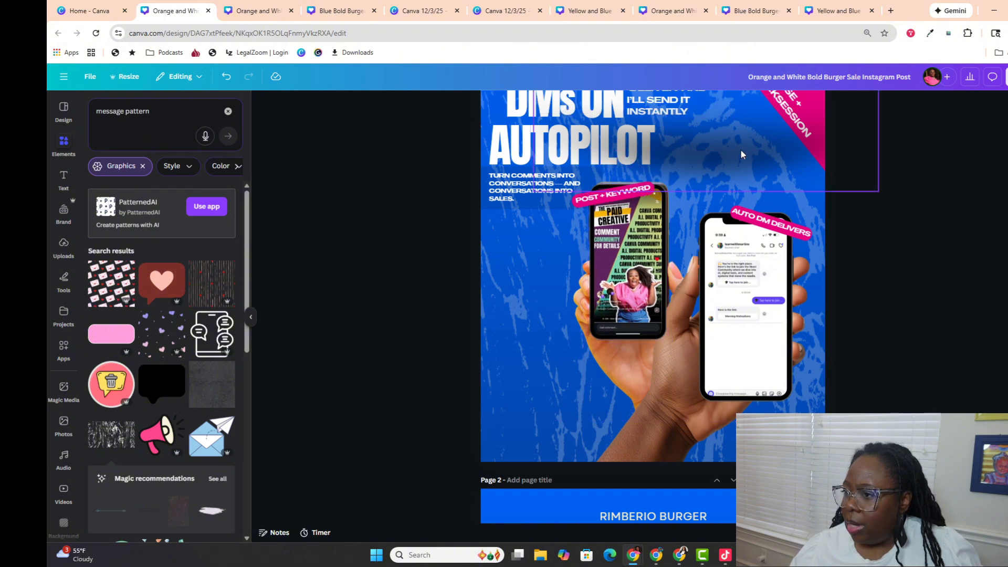
Step: Move the dark shadow graphic from the upper right to beneath the left phone, shrink it and rotate it along the hand's edge
drag(742, 153, 605, 411)
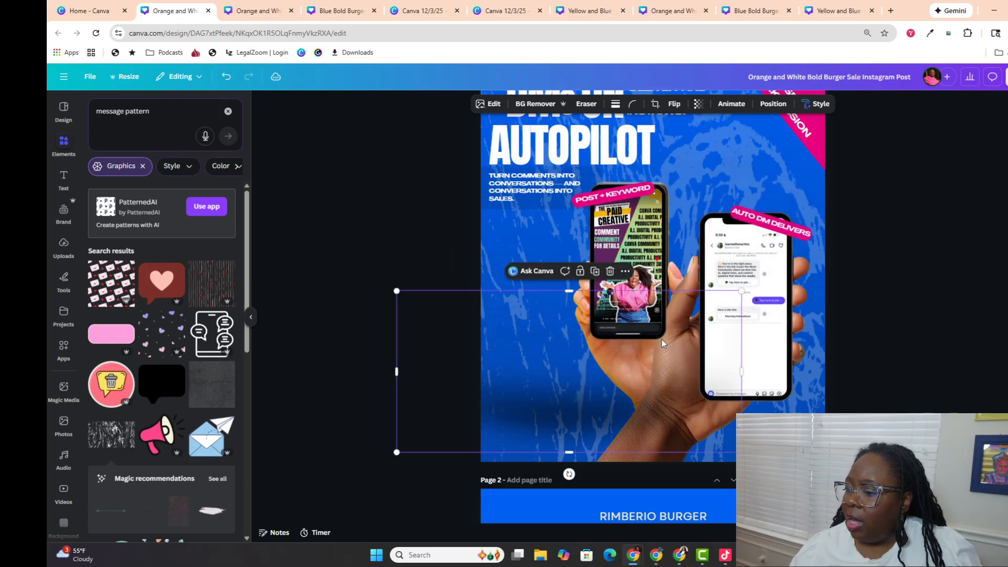
drag(741, 290, 636, 387)
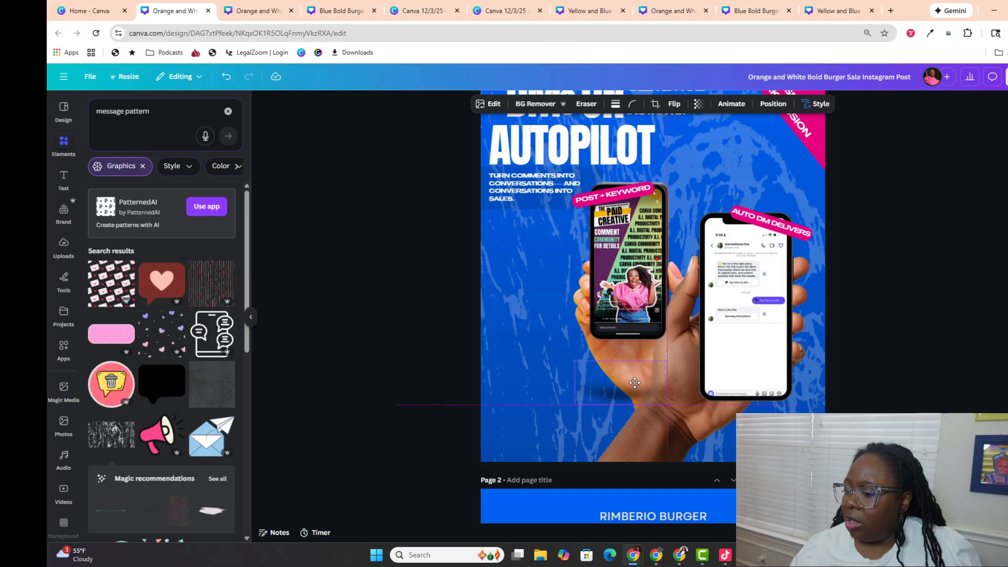
drag(619, 427, 609, 376)
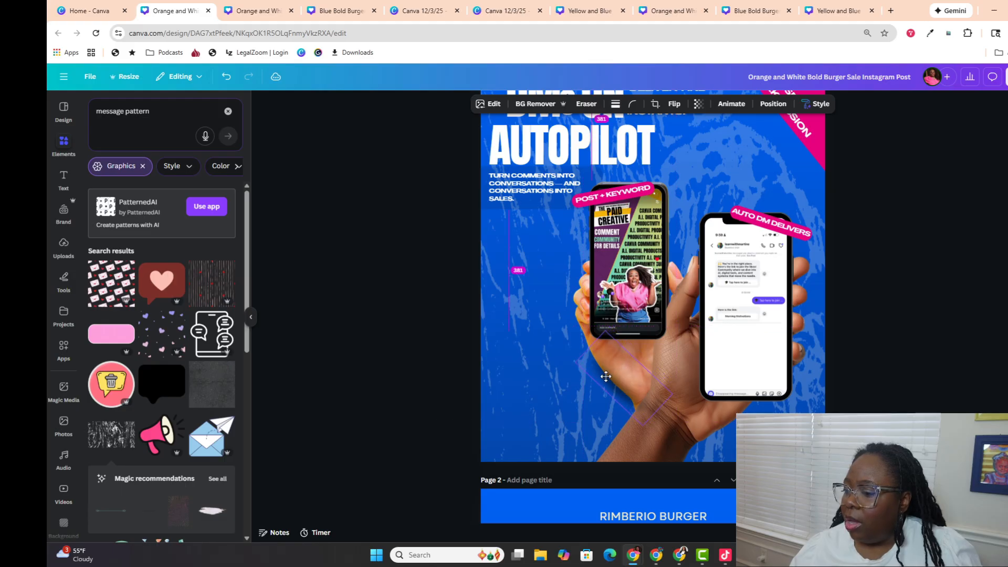
Step: Place the shadow's layer directly beneath both hand images, then enlarge and rotate it to follow the lower-left edge of the hand
click(772, 103)
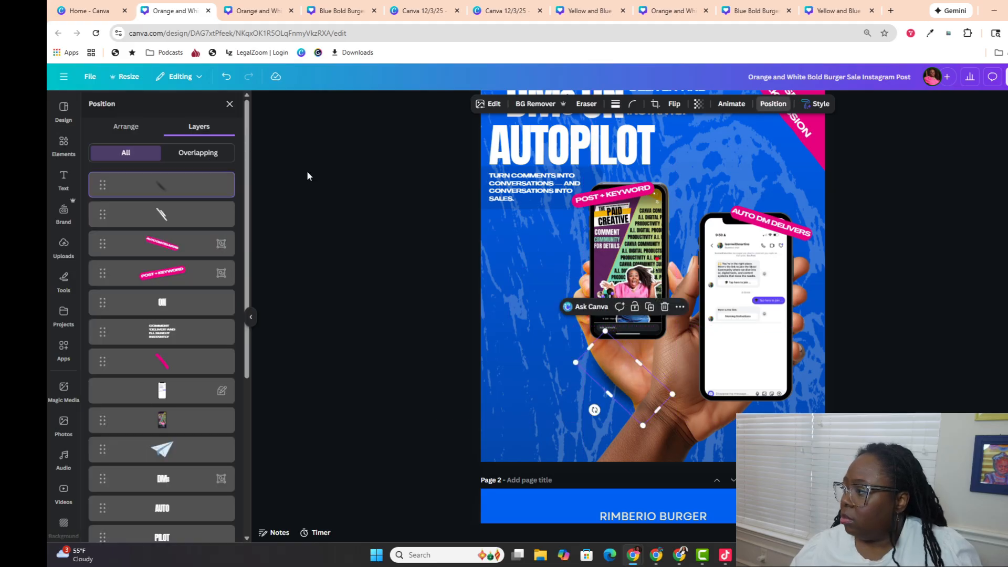
drag(184, 183, 189, 449)
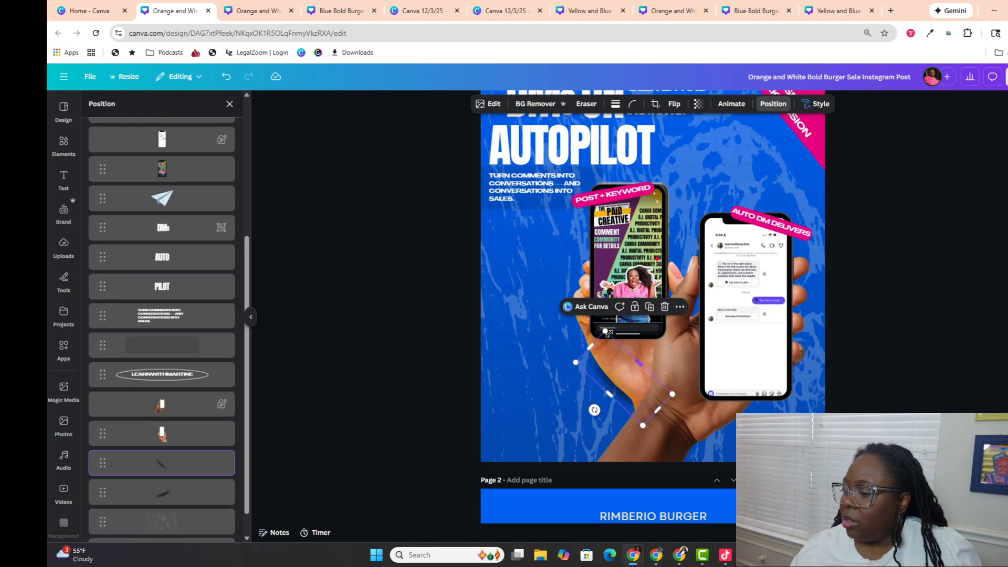
drag(607, 329, 595, 307)
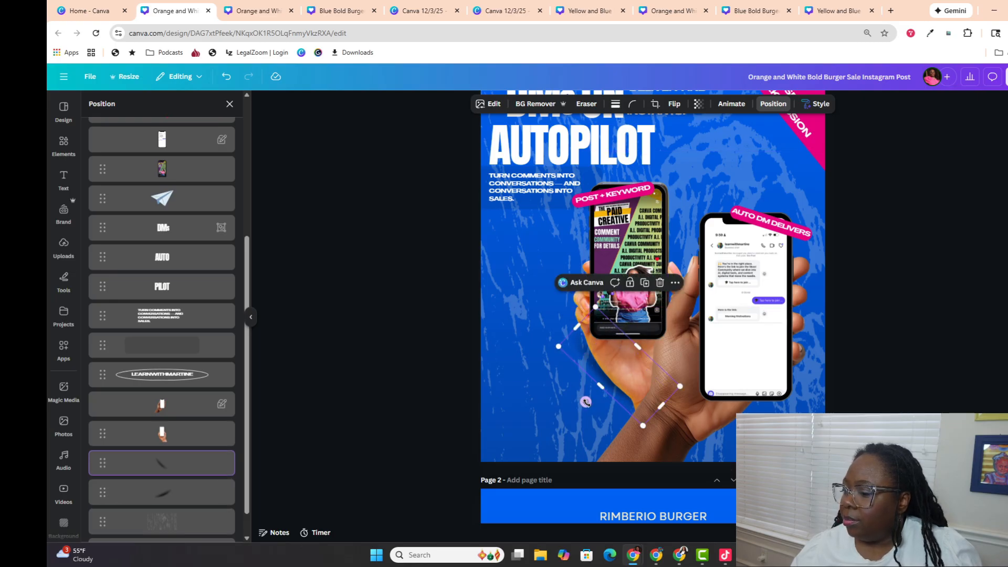
mouse_move(584, 402)
mouse_down()
mouse_move(582, 413)
mouse_move(571, 408)
mouse_up()
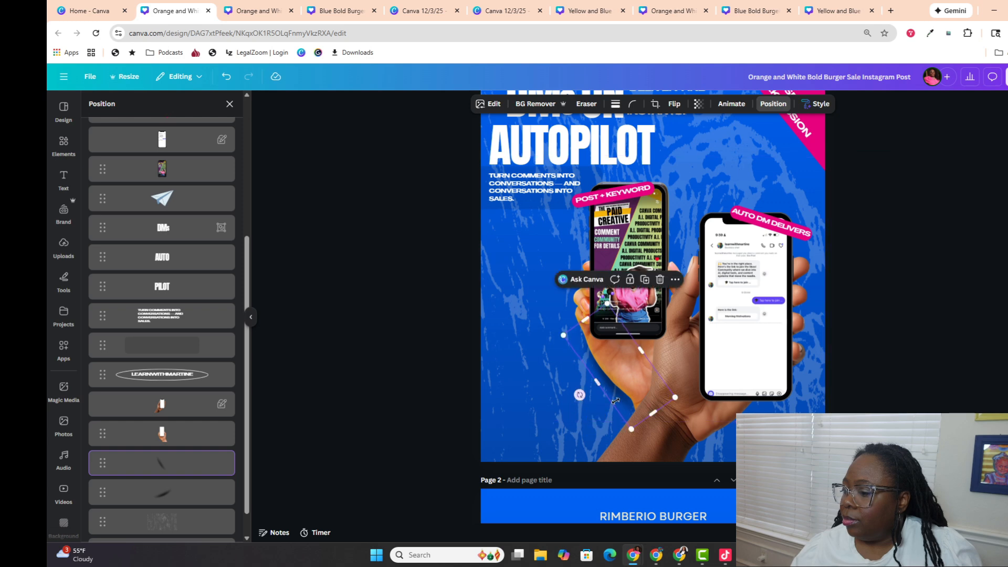
Step: Duplicate the shadow, rotate the copy beside the wrist under the right phone, and move its layer beneath the hand images
click(645, 280)
drag(606, 382, 724, 467)
drag(765, 416, 722, 443)
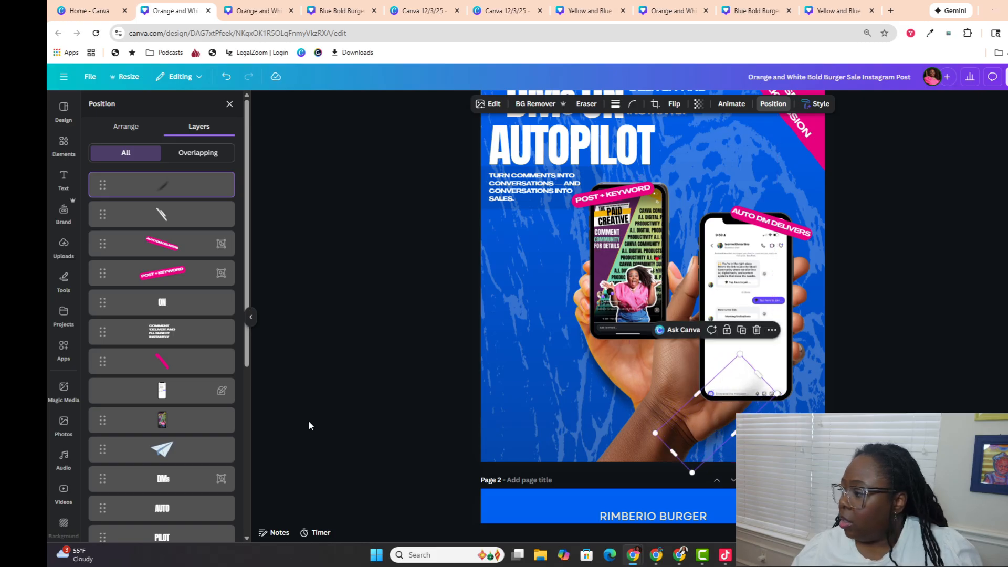
drag(107, 186, 137, 464)
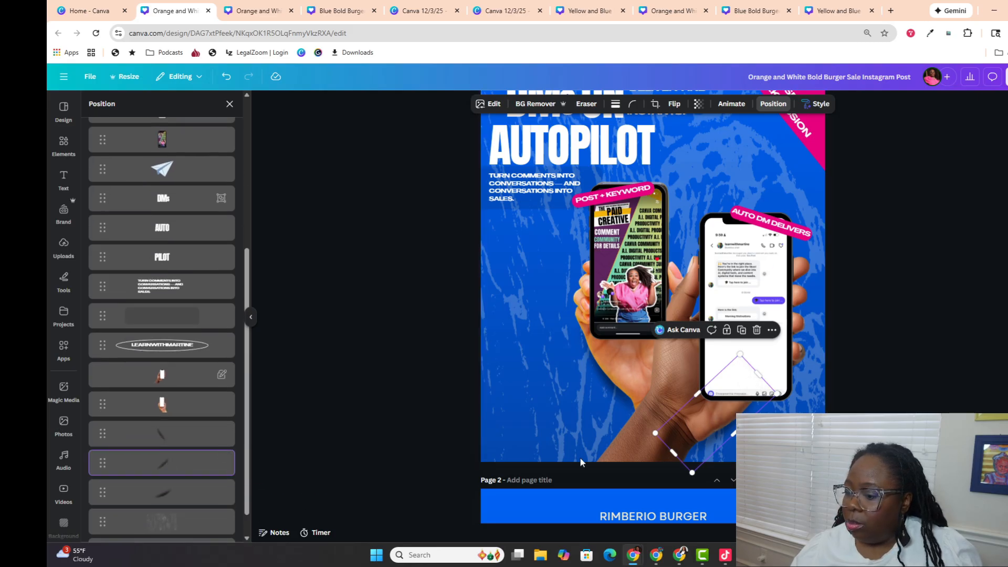
click(406, 367)
click(861, 436)
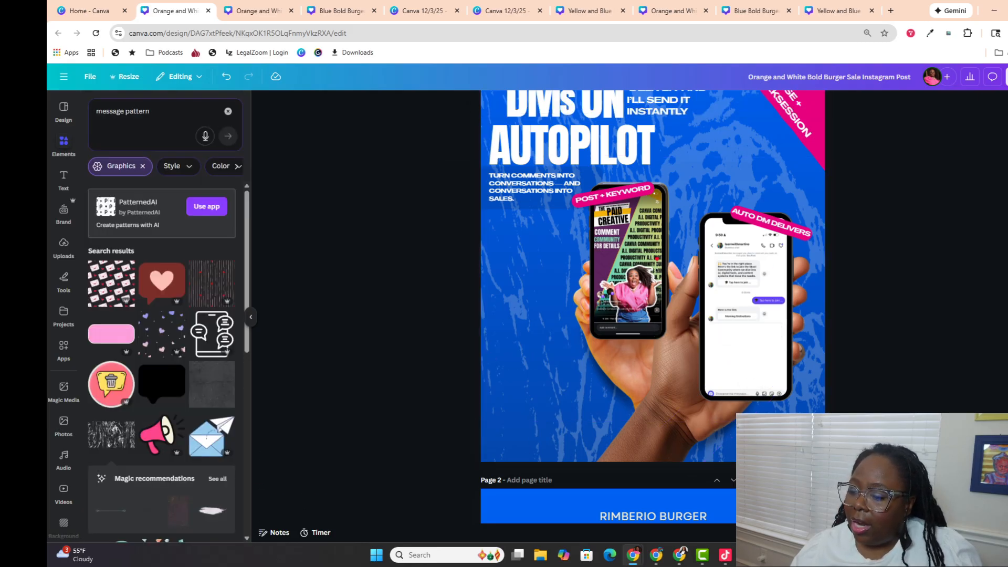
Step: Examine the page 1 composition at reduced and enlarged scale to judge the headline, phones, badges and shadows
drag(861, 532, 849, 533)
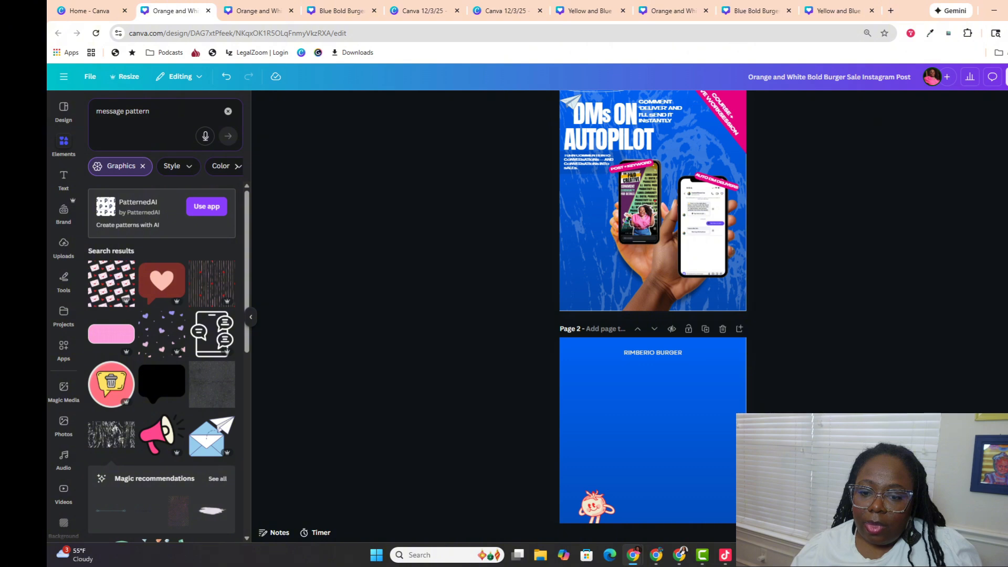
drag(849, 533, 848, 532)
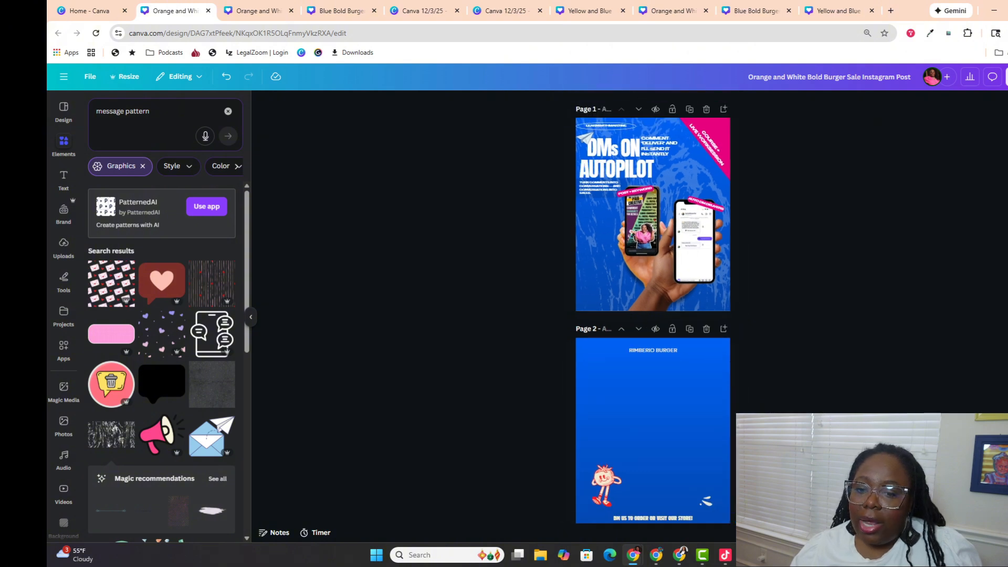
drag(848, 533, 848, 532)
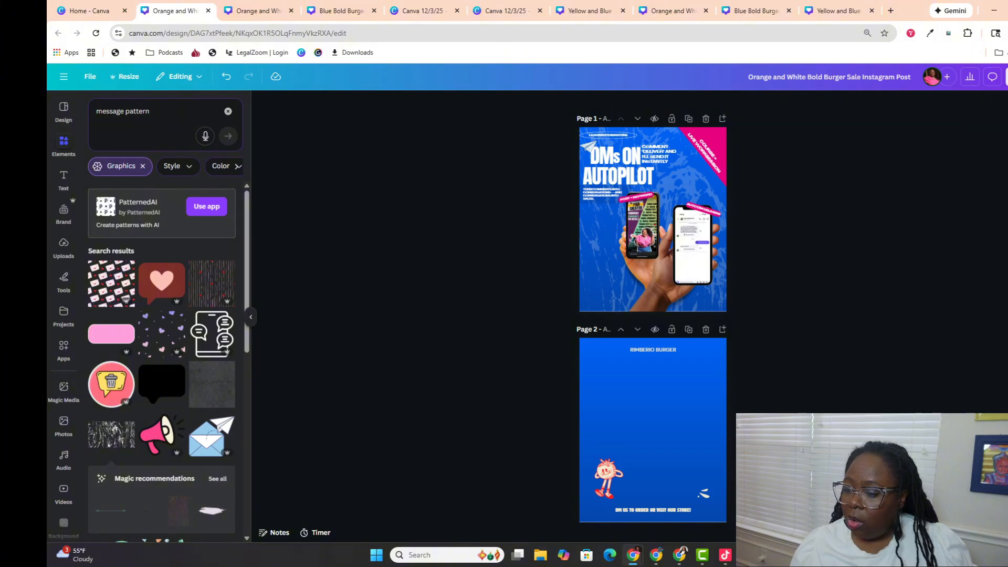
drag(861, 532, 885, 532)
scroll(919, 415, up, 5)
scroll(919, 413, up, 2)
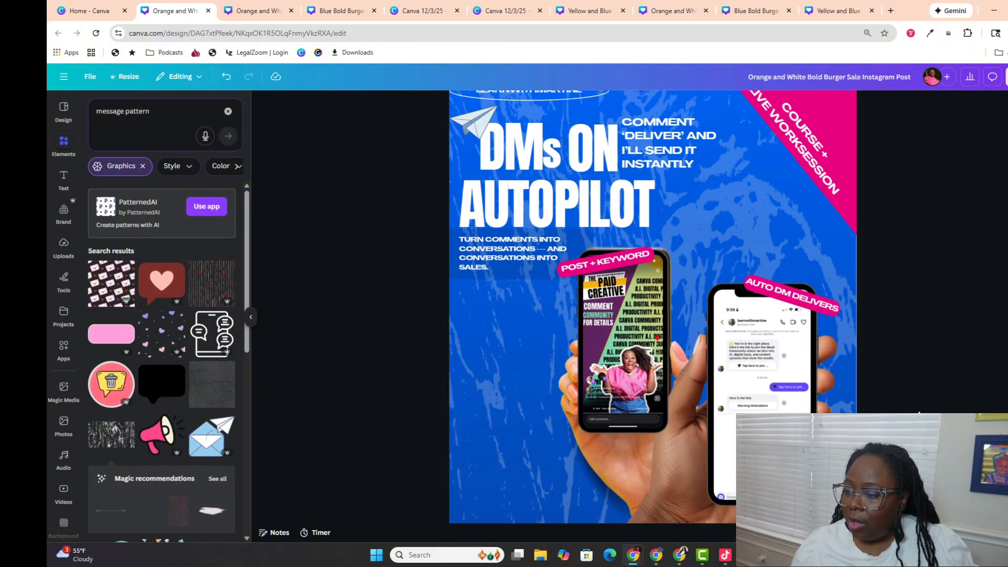
scroll(920, 414, down, 2)
drag(885, 532, 860, 533)
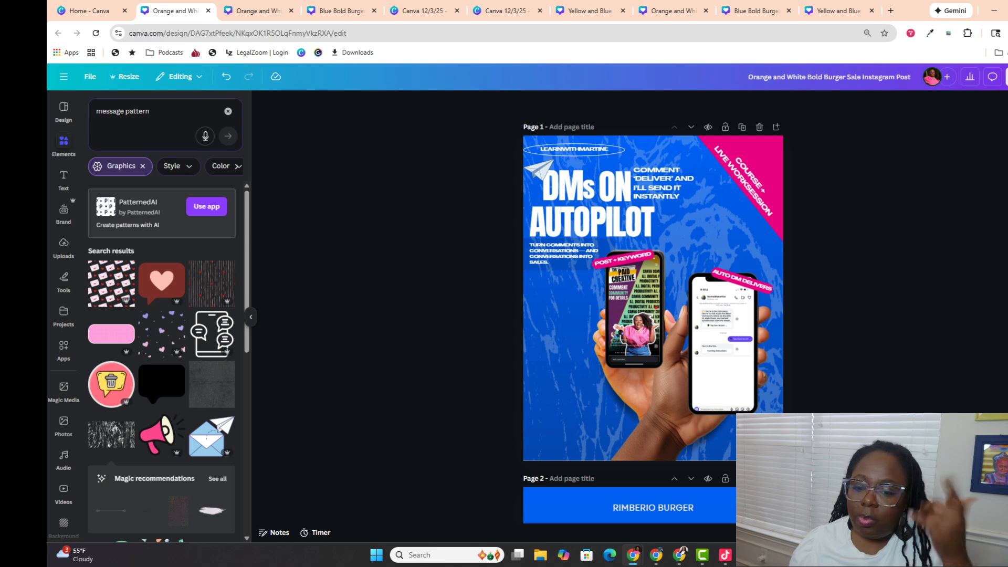
Step: Review the source templates used for the design: the yellow phone message post, the cheese burger post and the Ultimate Burger post
click(591, 12)
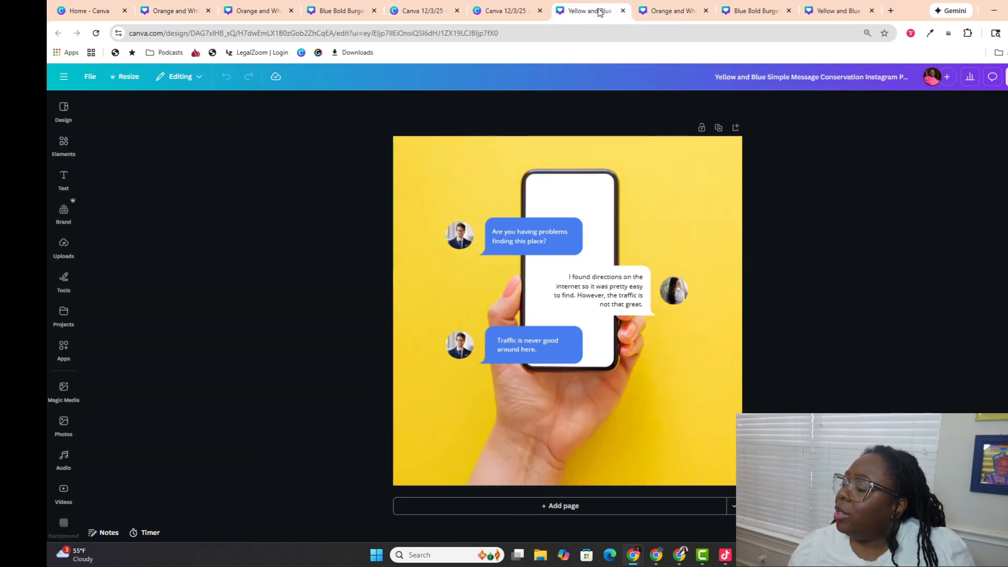
click(655, 13)
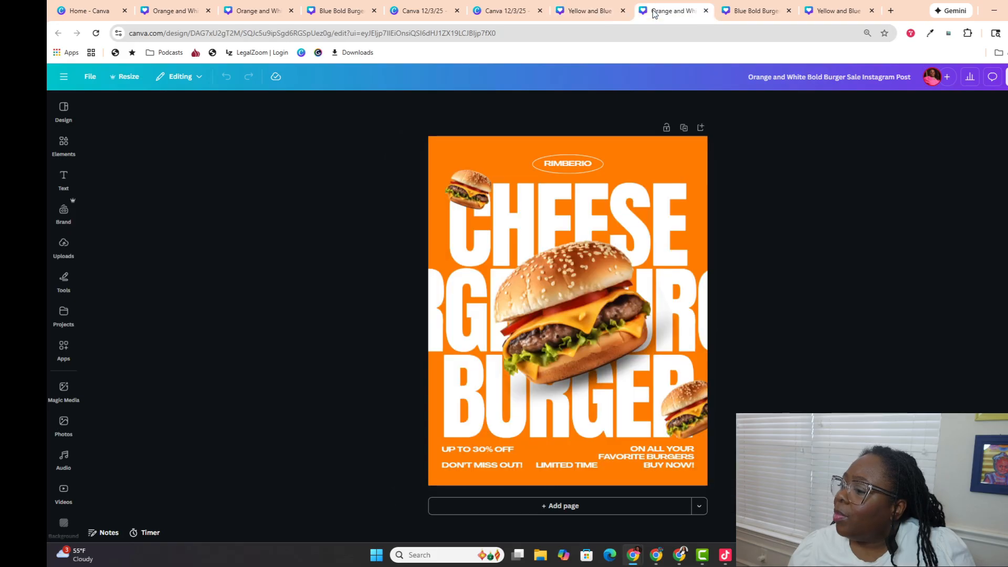
click(726, 17)
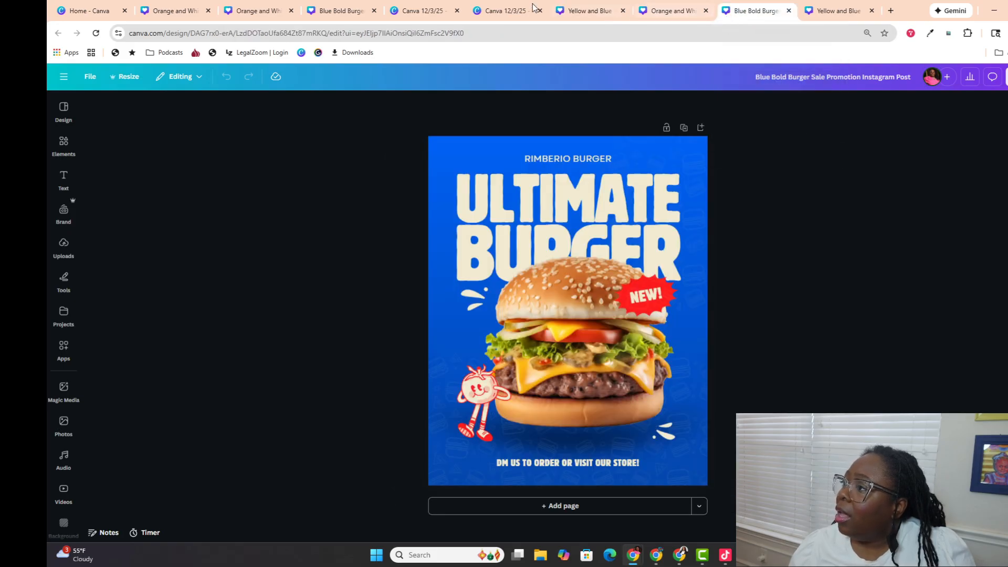
click(342, 12)
click(274, 11)
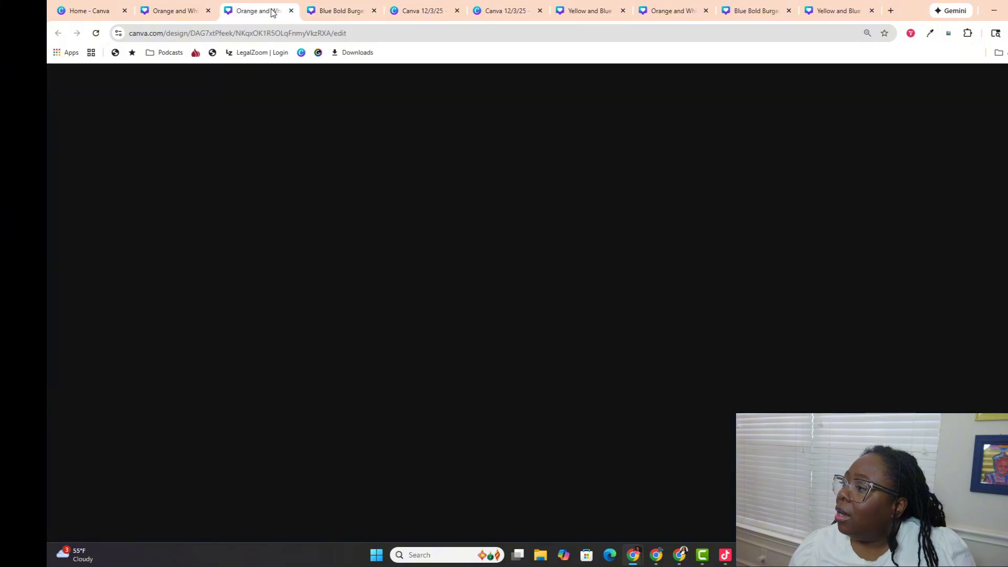
Step: Return to the DMs on Autopilot design and delete the two leftover template pages after page 1
click(166, 10)
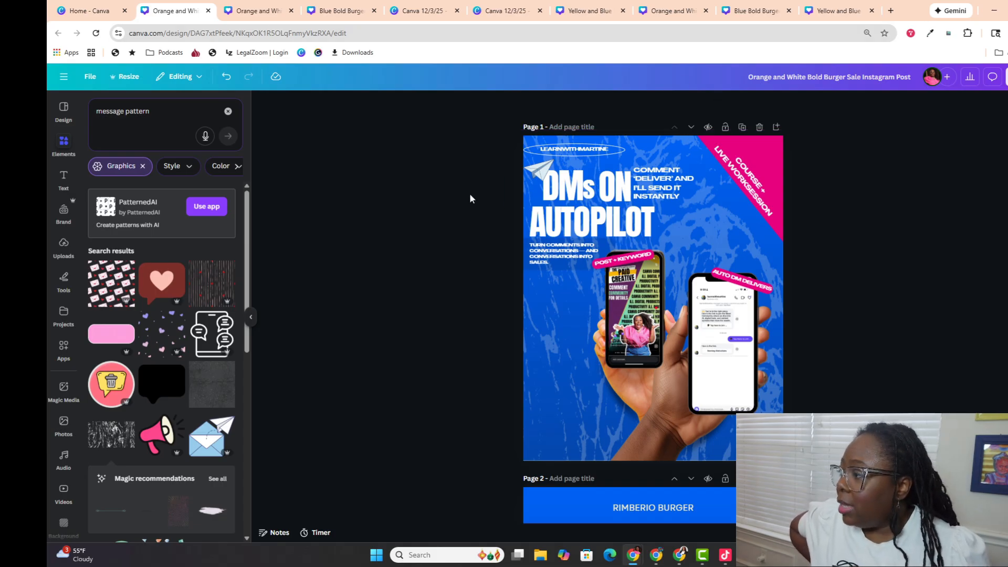
scroll(467, 195, down, 3)
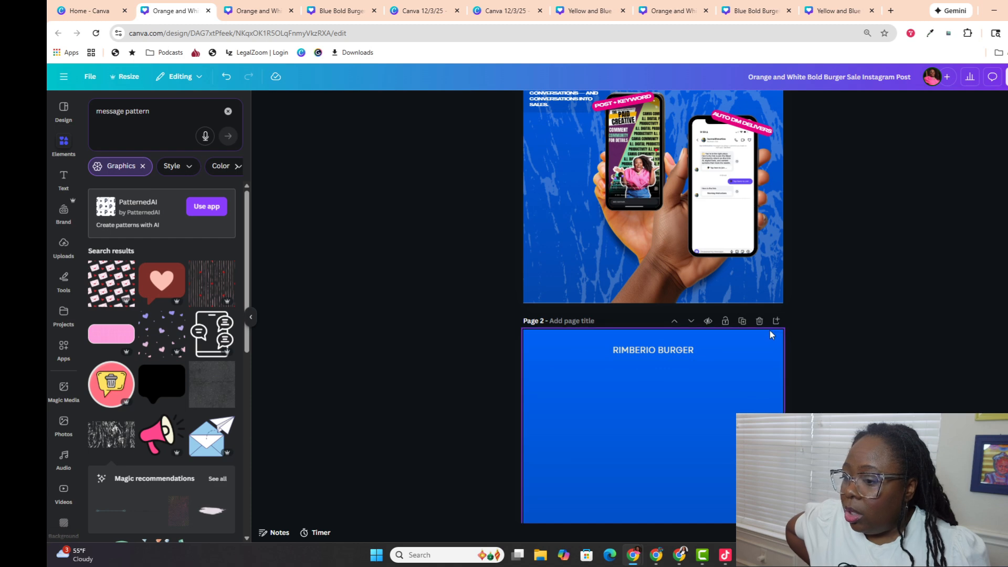
click(760, 321)
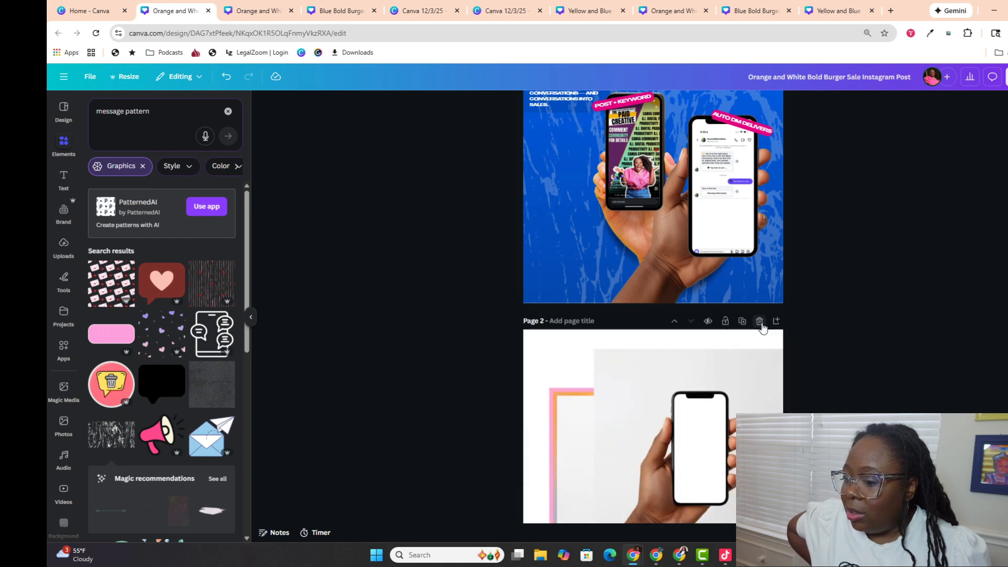
click(760, 322)
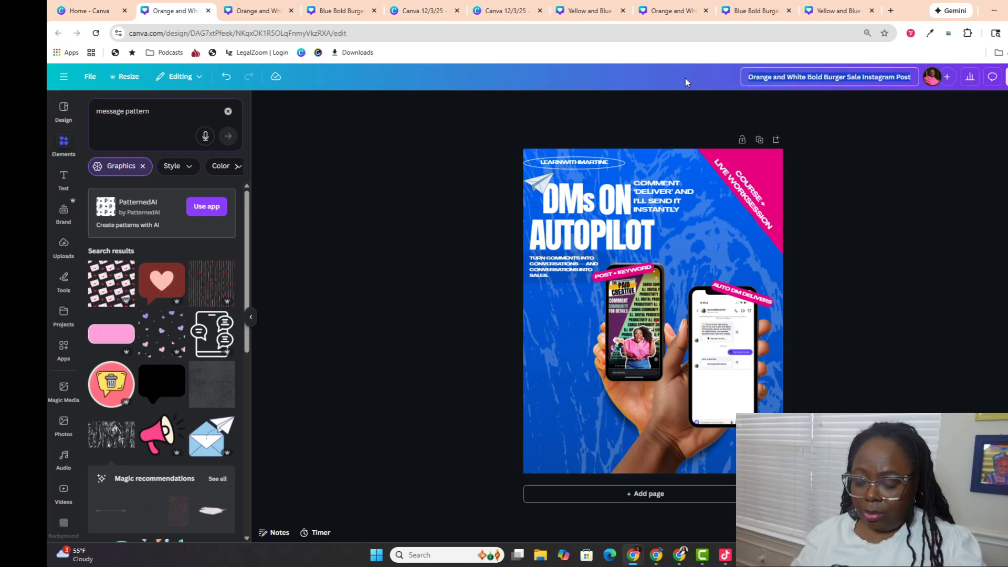
Step: Rename the design "DM Automation Course content"
text(DM Automation)
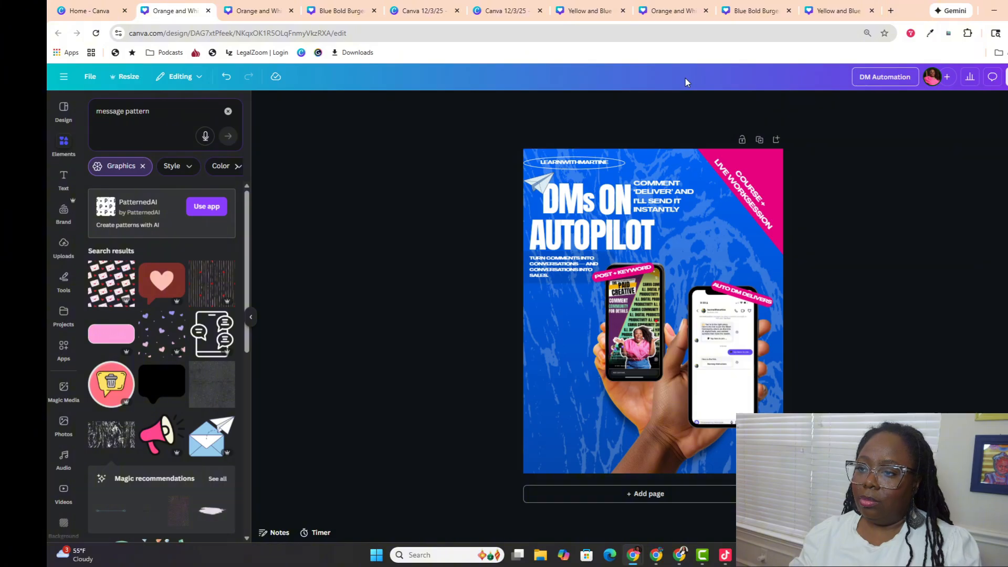
text( Coursed)
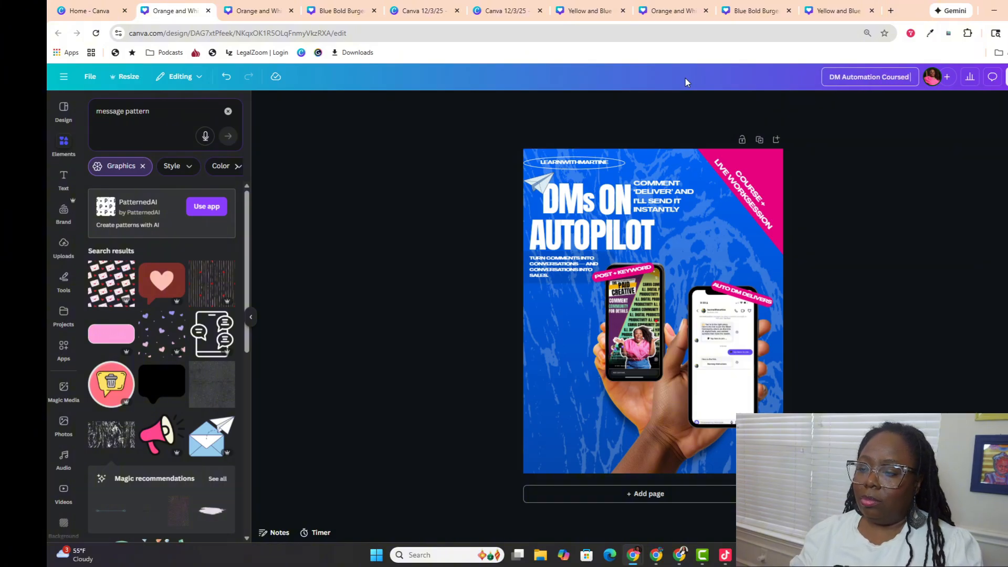
key(BackSpace)
text(conten)
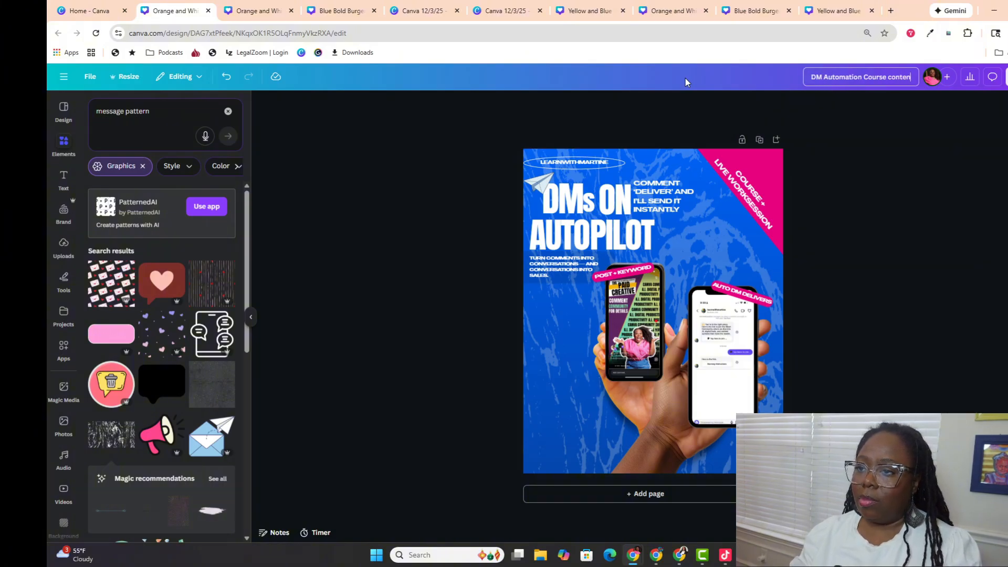
text(t)
key(Return)
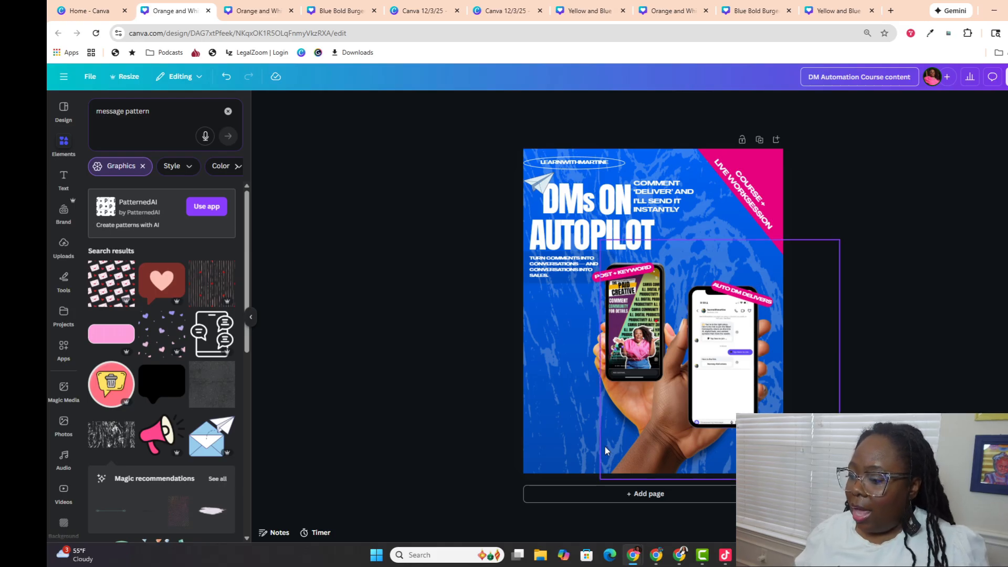
Step: Make a copy of page 1 resized to 1460 × 752 px, starting from its background layer
click(552, 455)
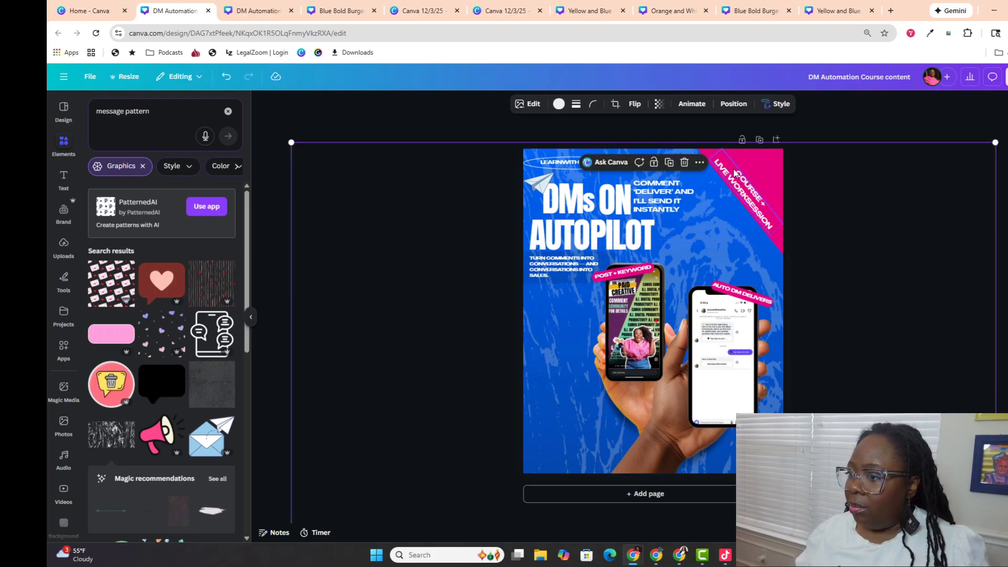
click(734, 103)
click(179, 519)
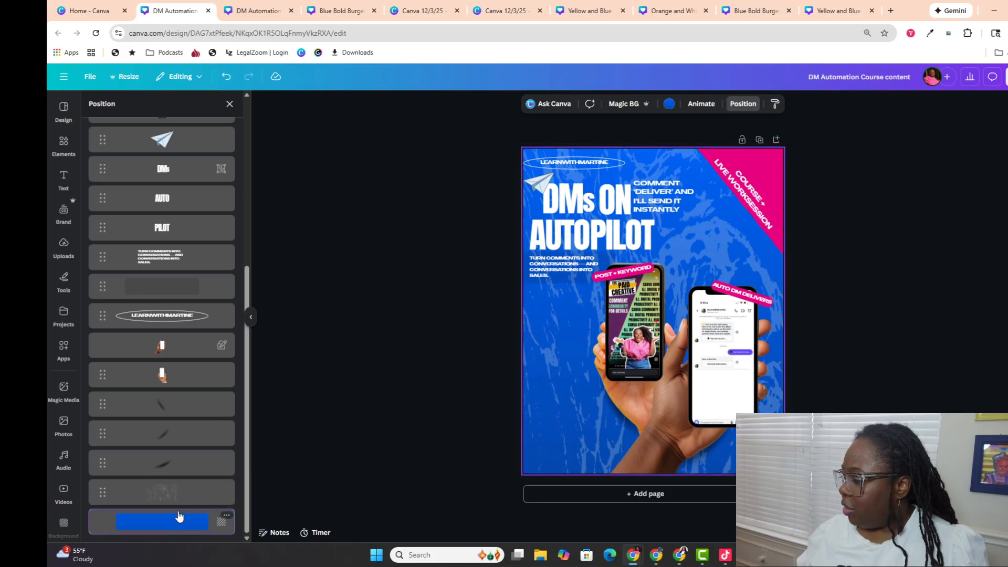
click(226, 514)
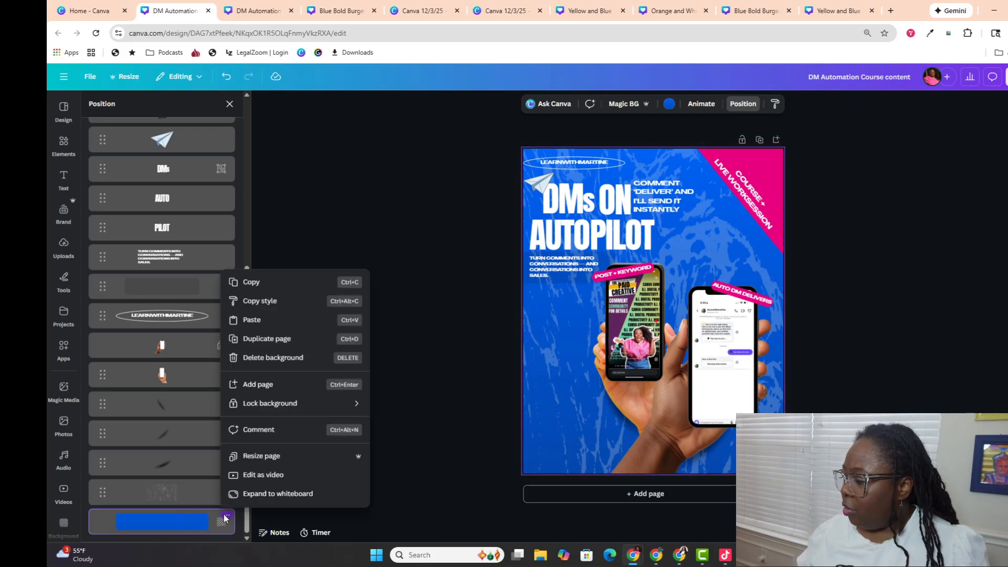
click(250, 455)
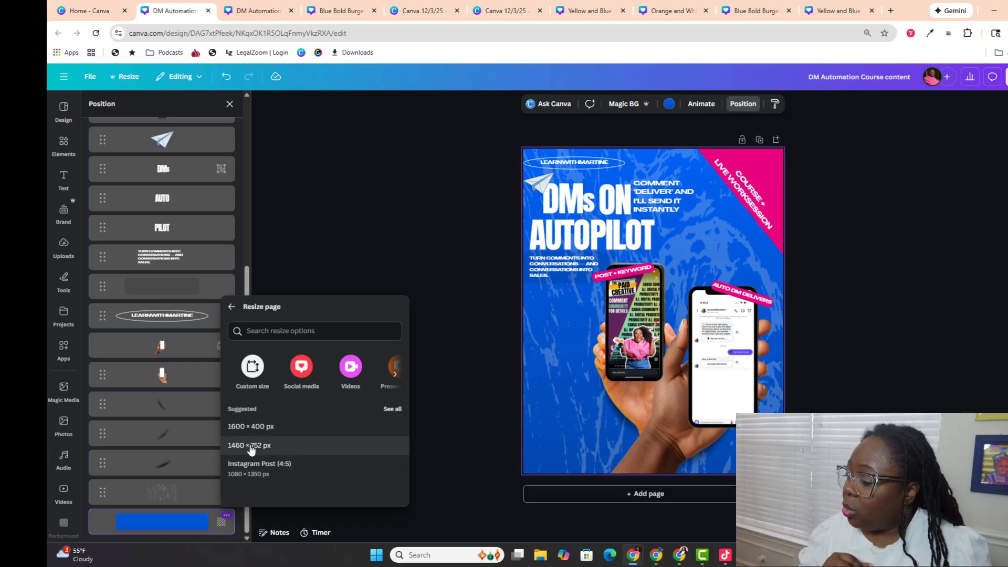
click(251, 446)
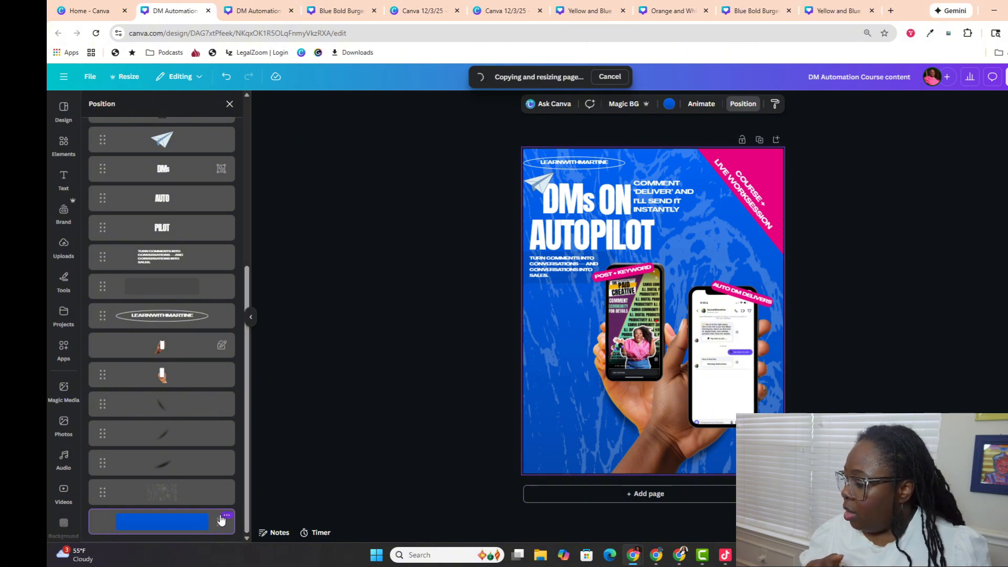
Step: Add a copy of the wide page resized to Instagram Post (4:5), 1080 × 1350 px
click(221, 520)
click(253, 457)
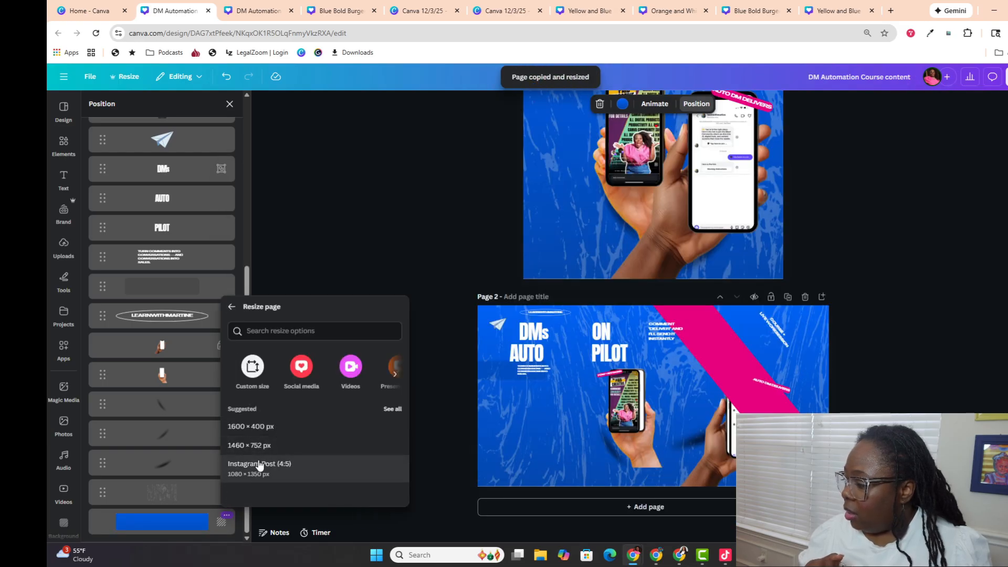
click(259, 465)
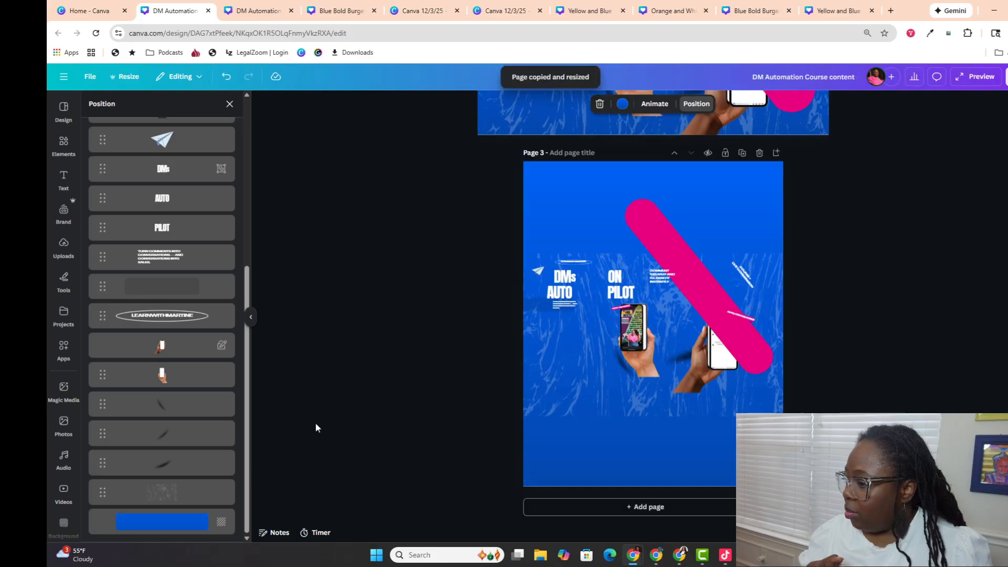
Step: Title page 2 "Skool Cover Page"
scroll(435, 412, up, 8)
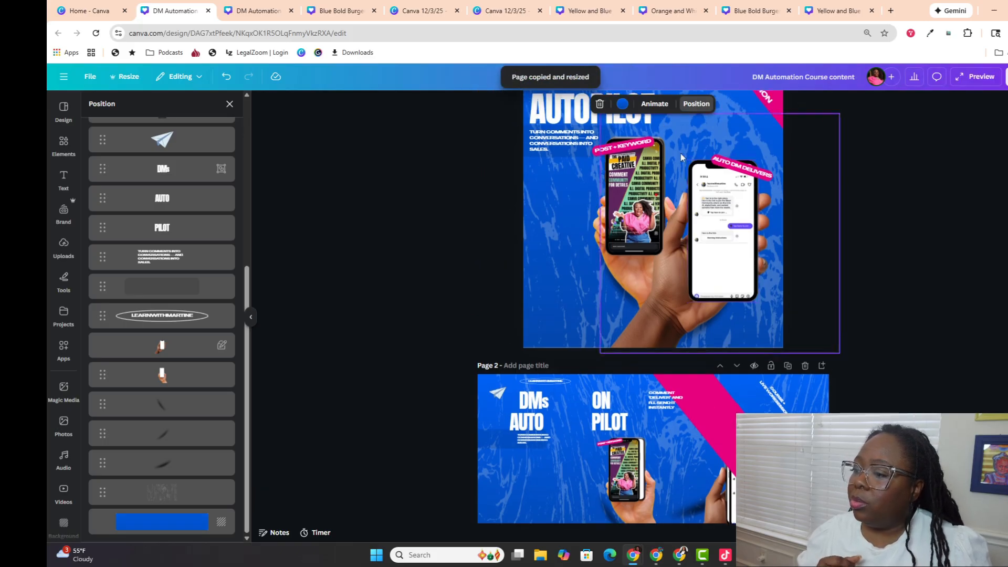
scroll(578, 273, down, 1)
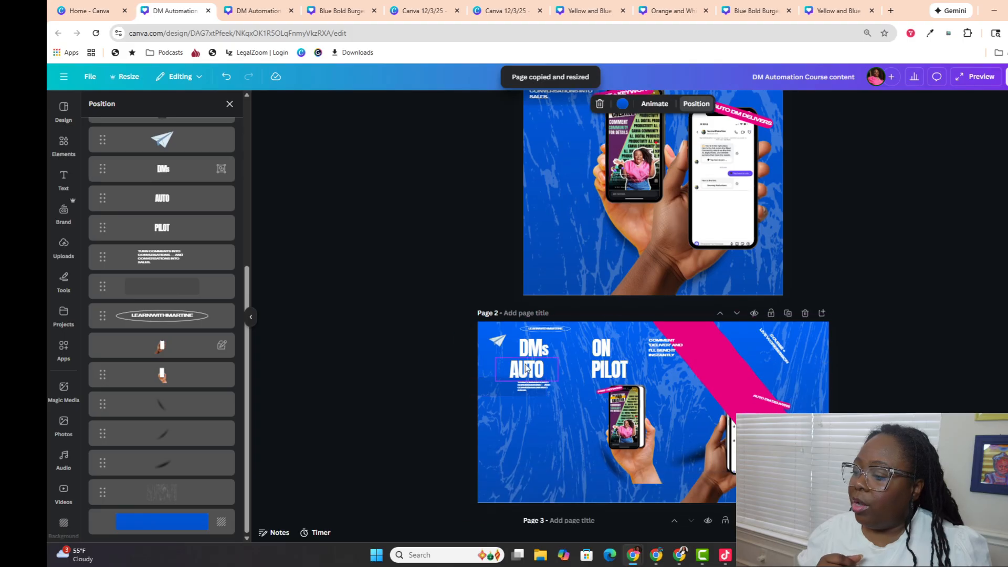
click(536, 313)
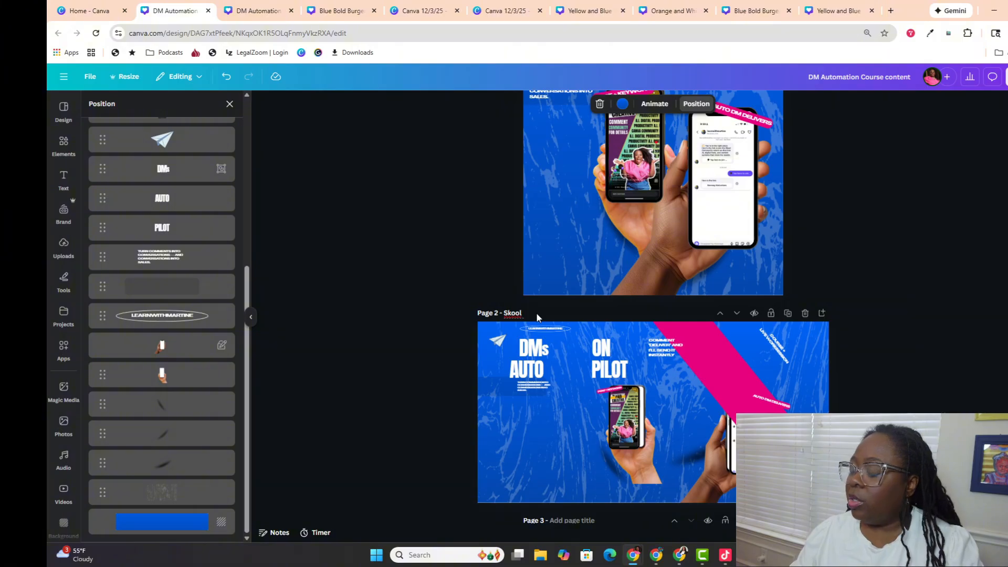
text(Skool Cov)
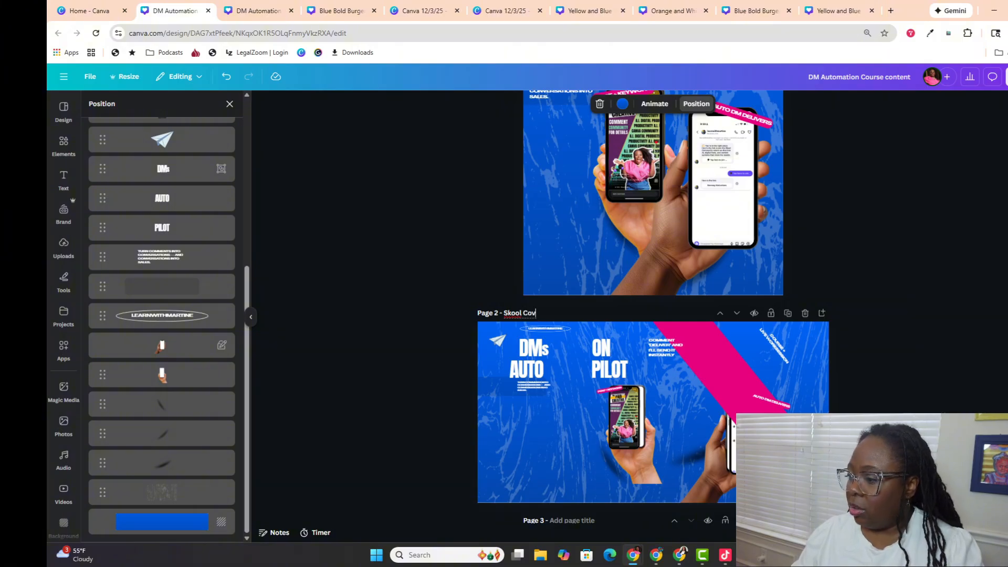
text(er Page)
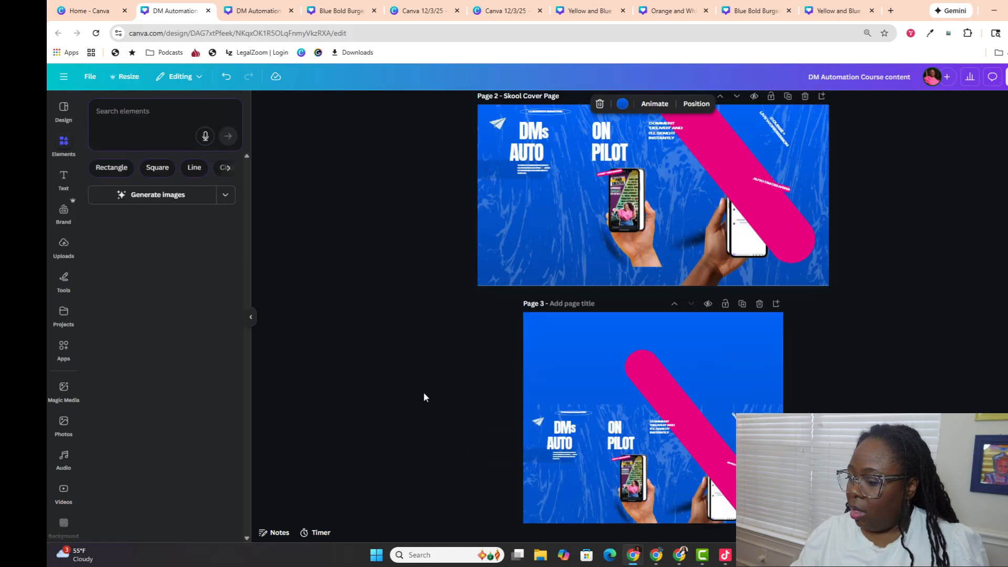
Step: Title page 3 "Instagram"
scroll(423, 391, down, 1)
click(565, 258)
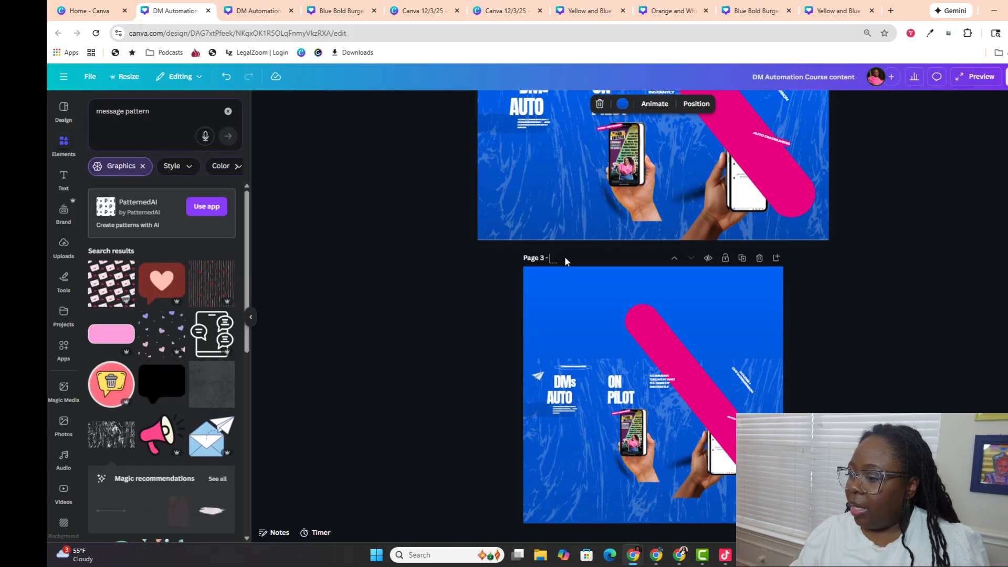
text(Instagram)
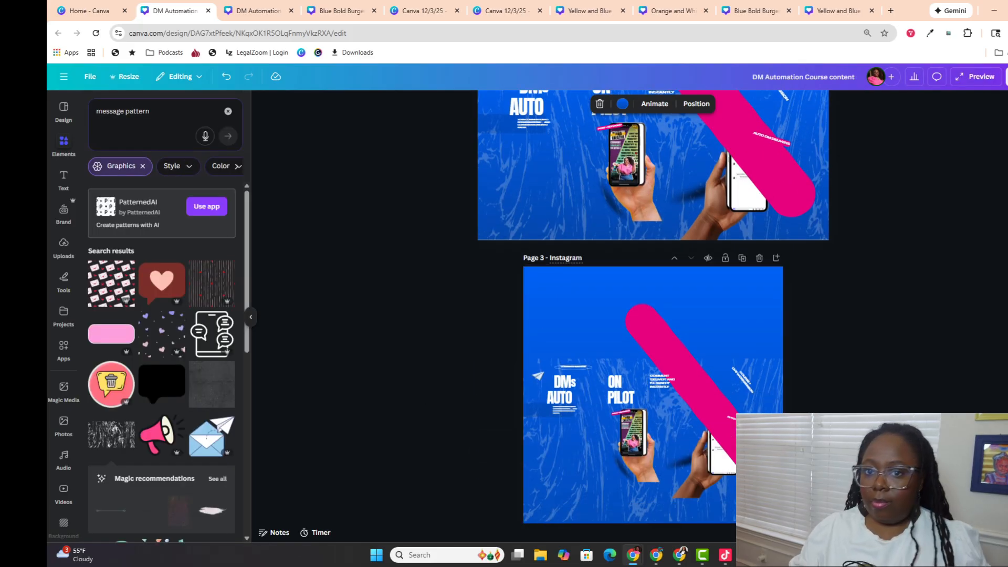
click(380, 356)
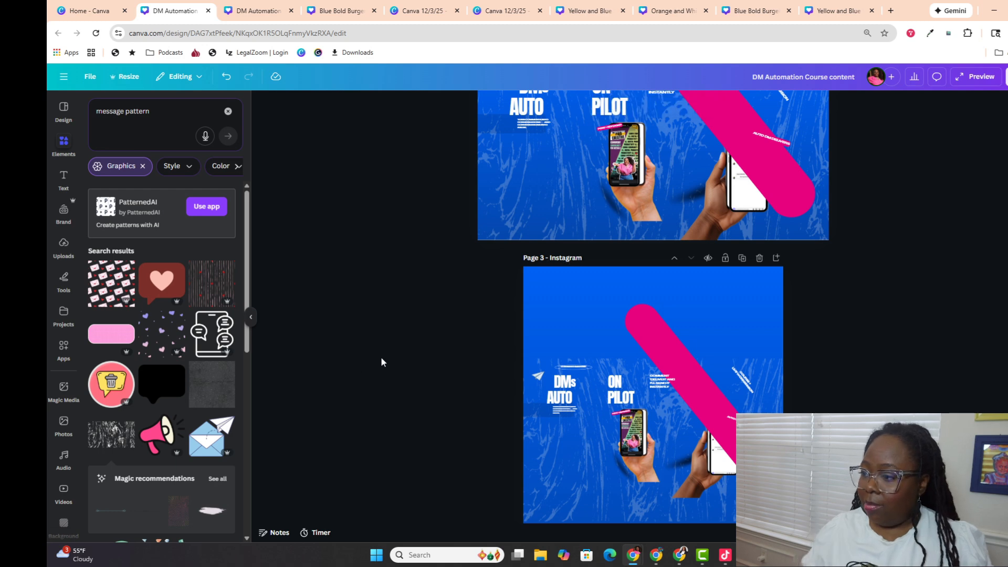
Step: Review the three pages, switch to The PAID Creative community on Skool and open its Classroom to view the course covers
scroll(388, 363, down, 2)
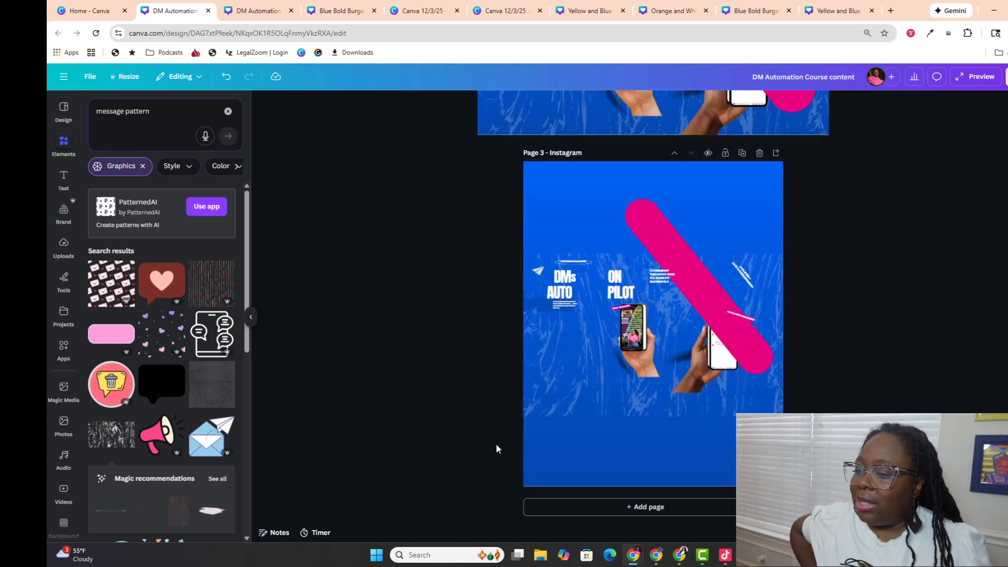
scroll(627, 419, up, 7)
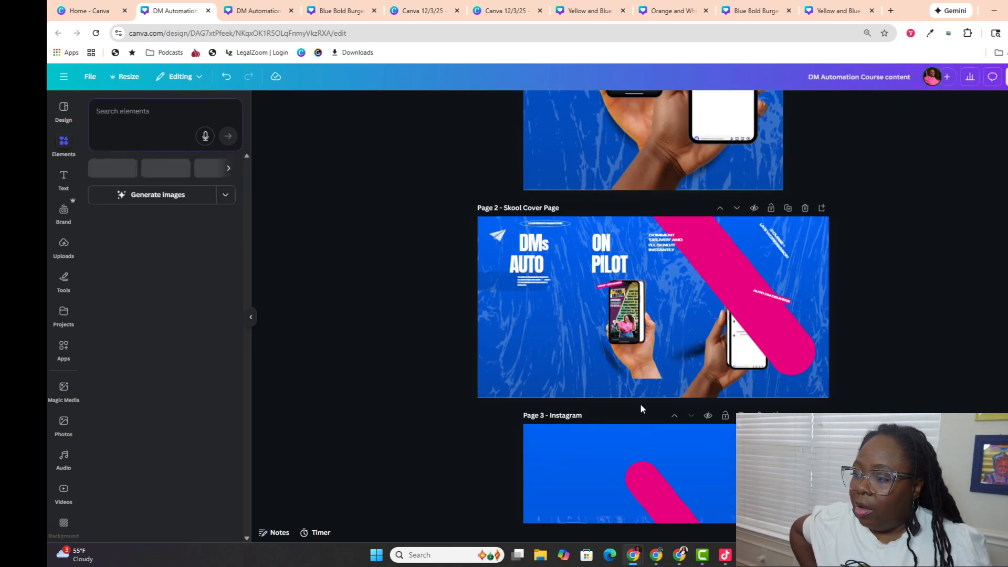
scroll(588, 420, down, 2)
scroll(541, 368, up, 4)
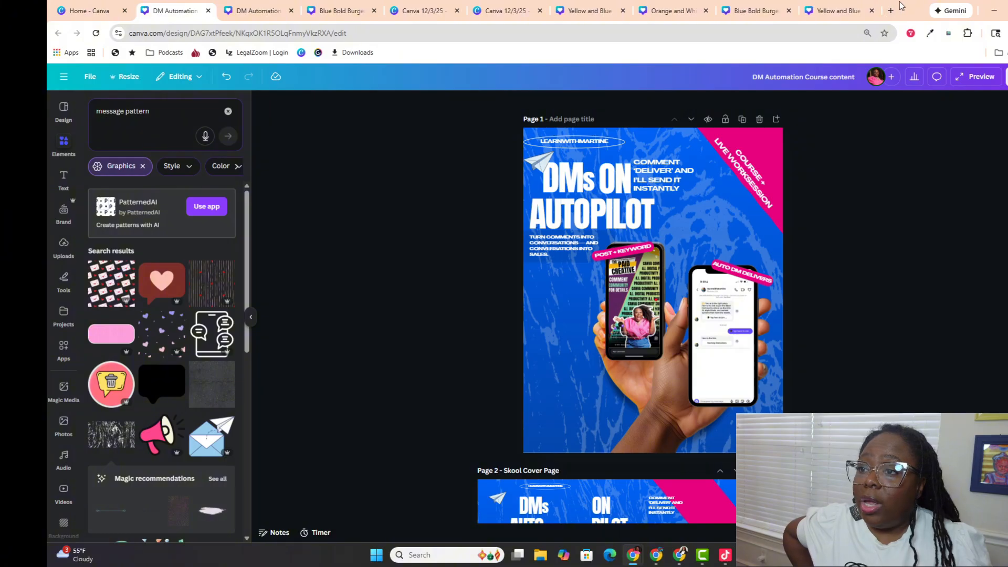
drag(898, 8, 1007, 32)
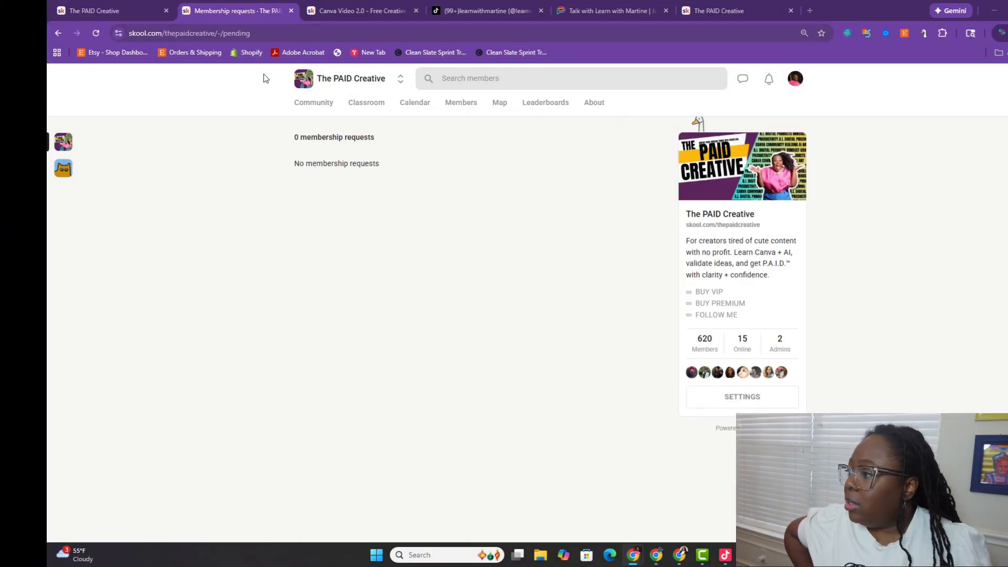
click(349, 103)
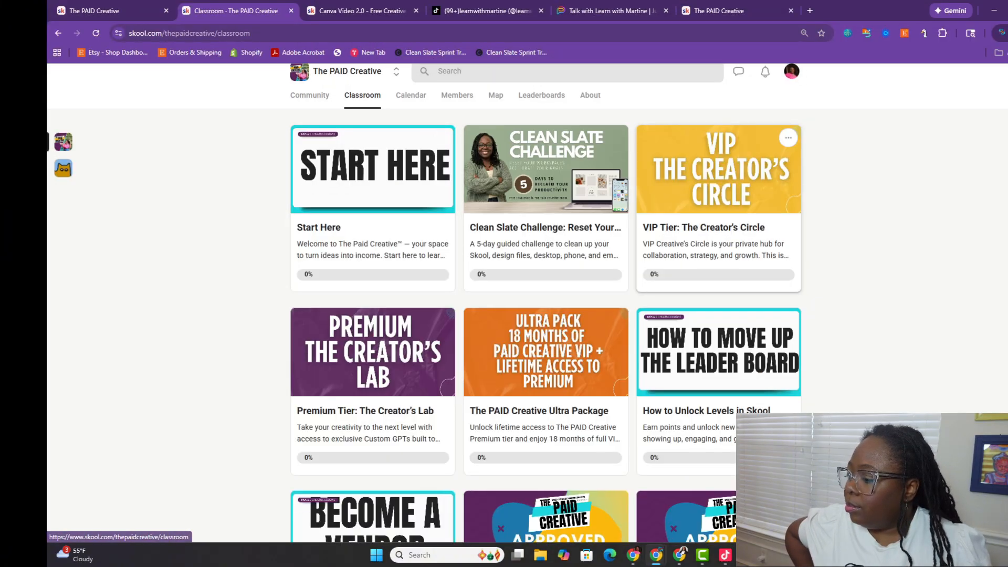